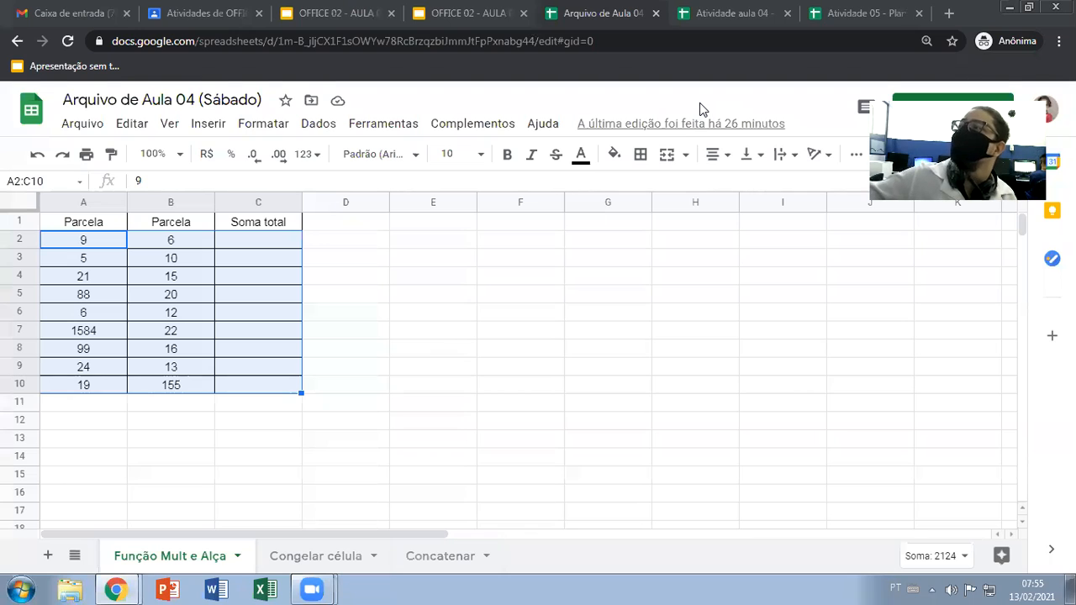
click(482, 346)
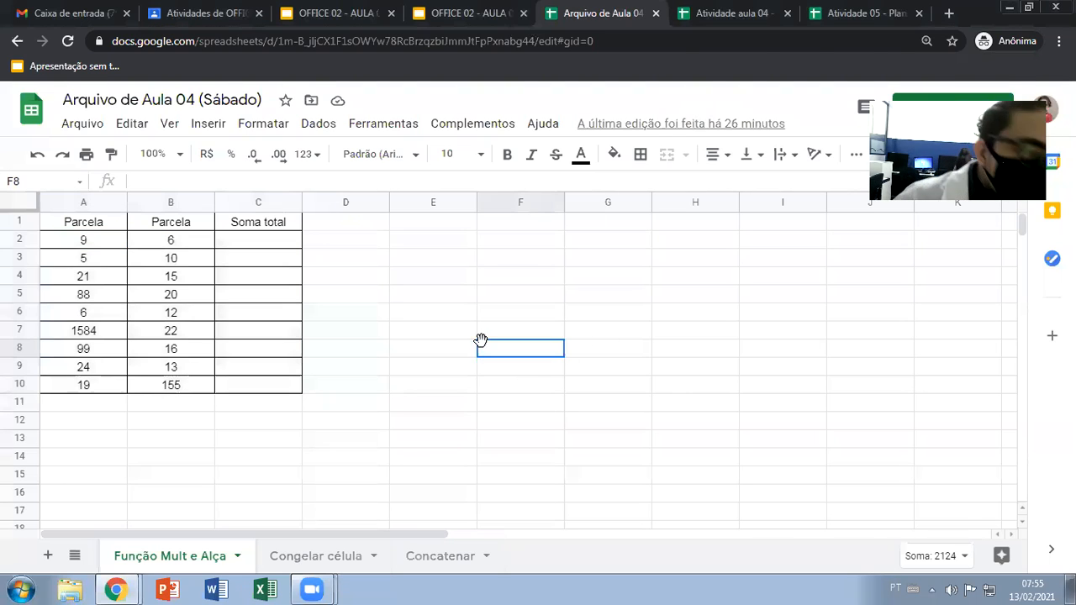
click(424, 384)
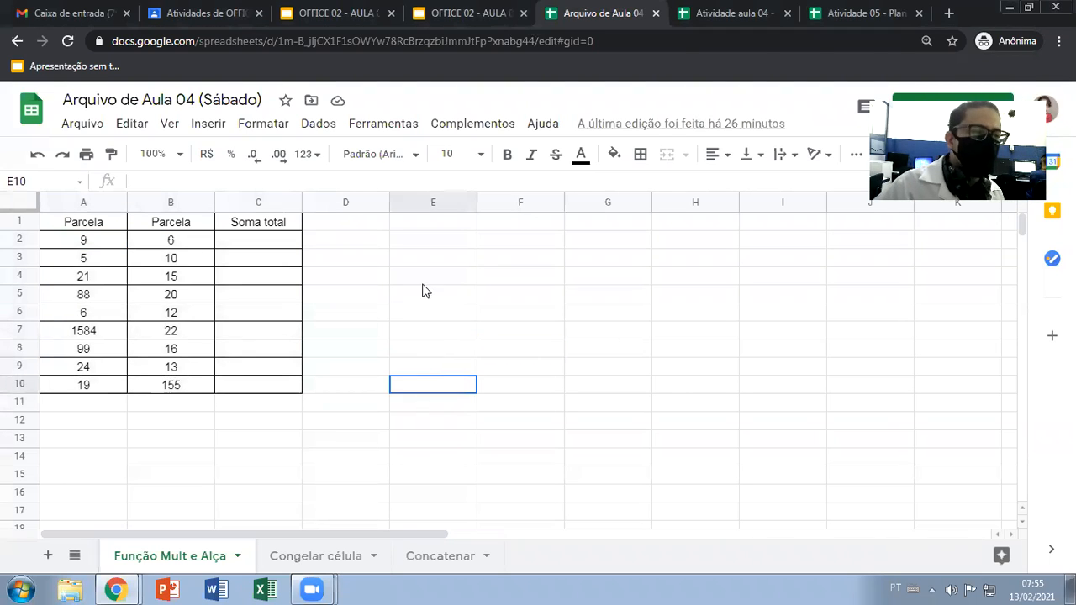
click(423, 245)
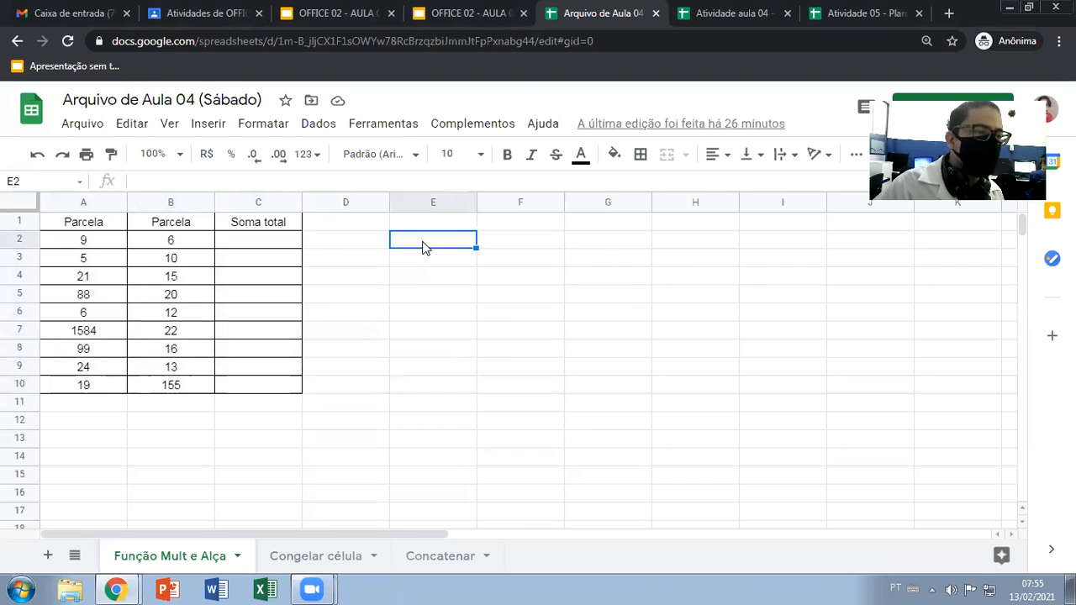
click(106, 223)
click(172, 222)
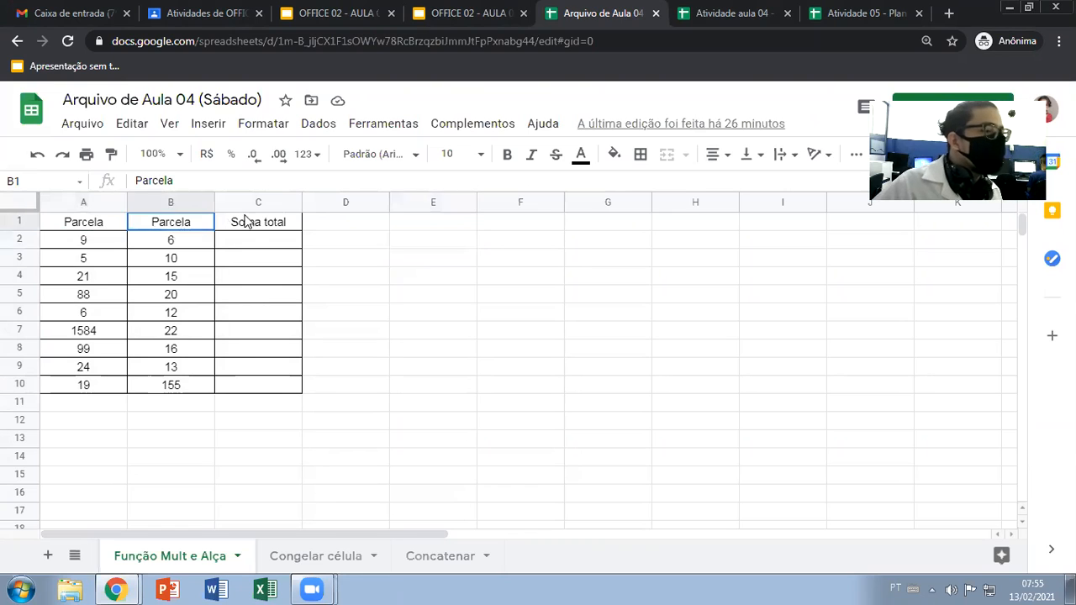
click(242, 222)
click(105, 224)
click(172, 223)
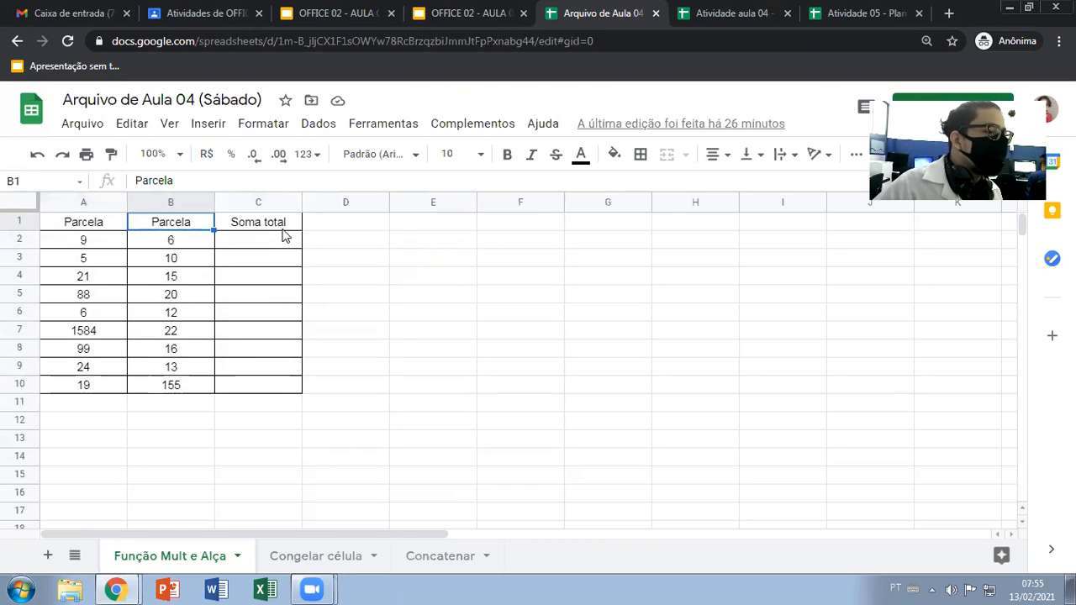
click(269, 223)
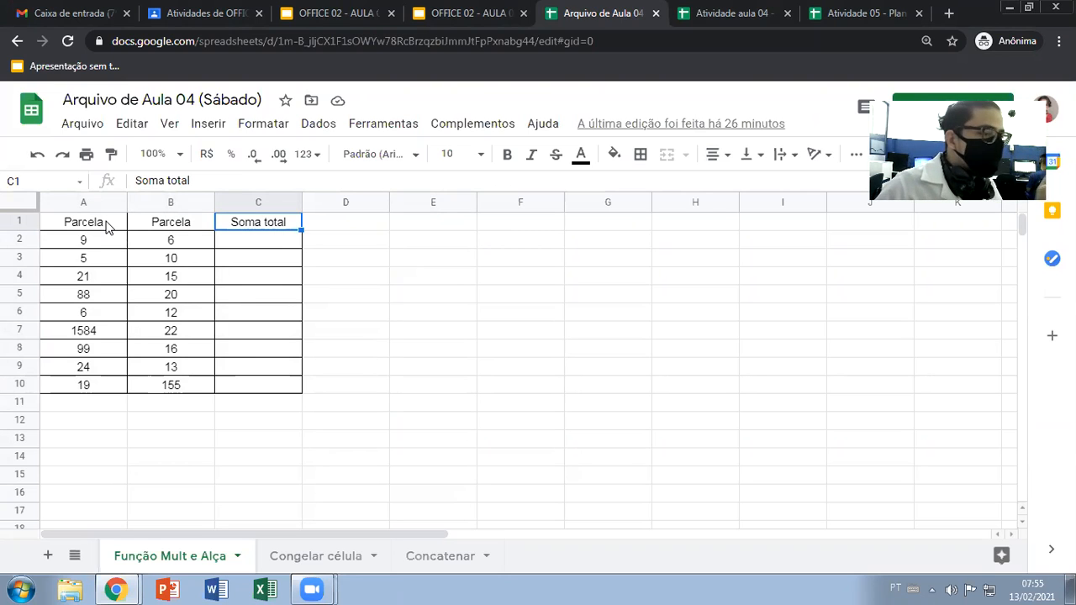
Start a MULT formula in cell C2, the first cell under Soma total
click(252, 240)
text(=mult)
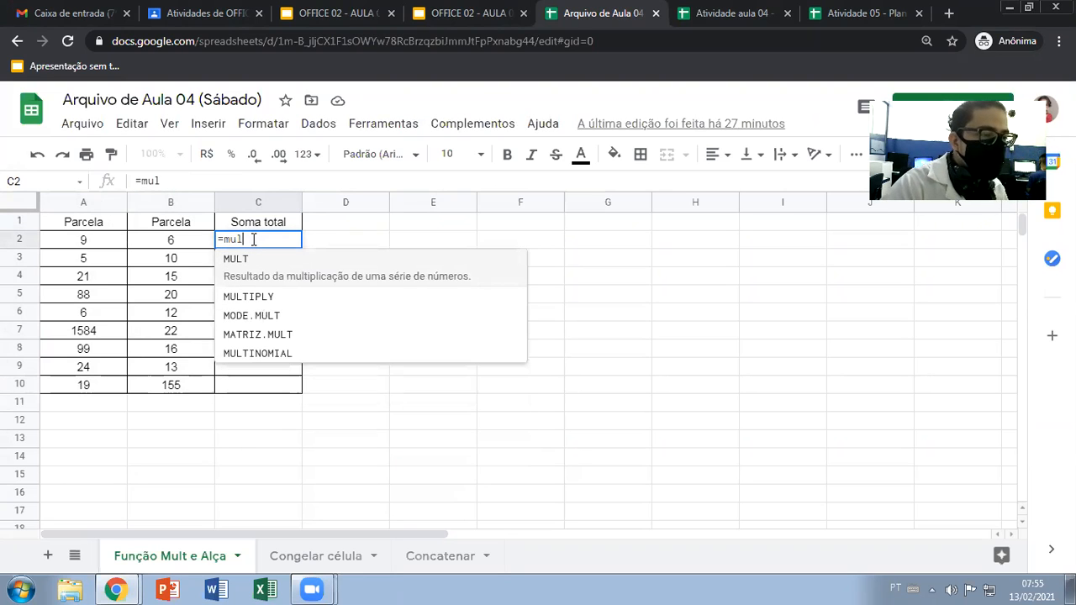
click(245, 261)
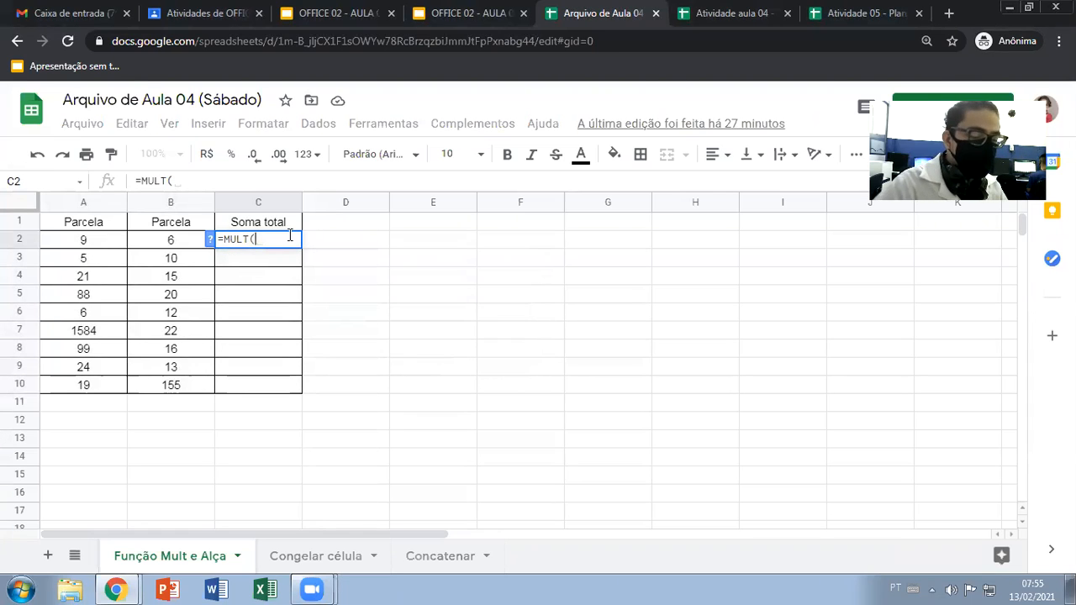
key(BackSpace)
key(BackSpace)
key(BackSpace)
text(l)
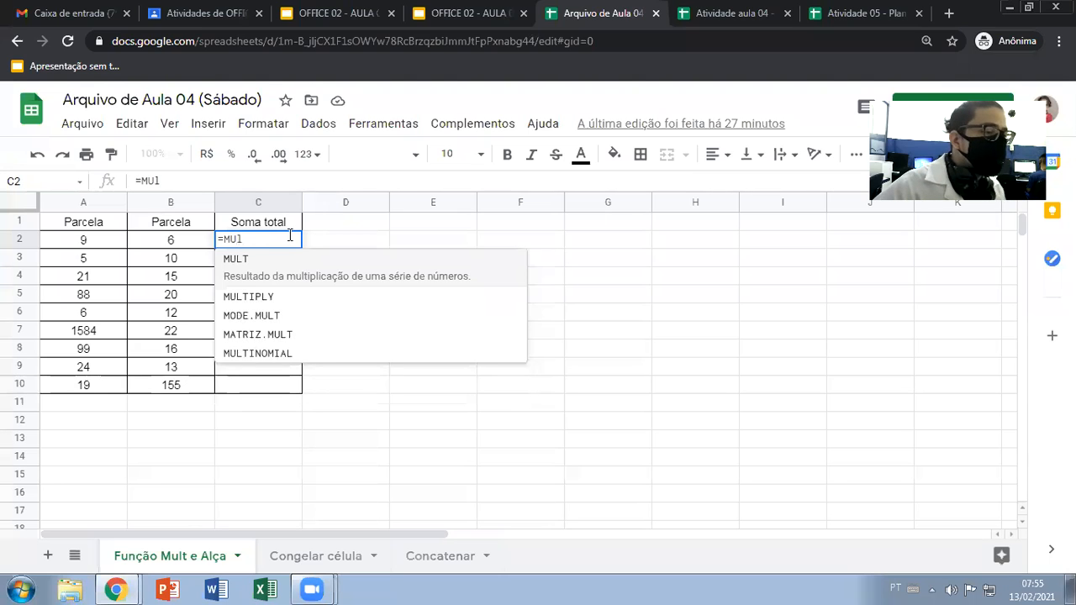
key(Tab)
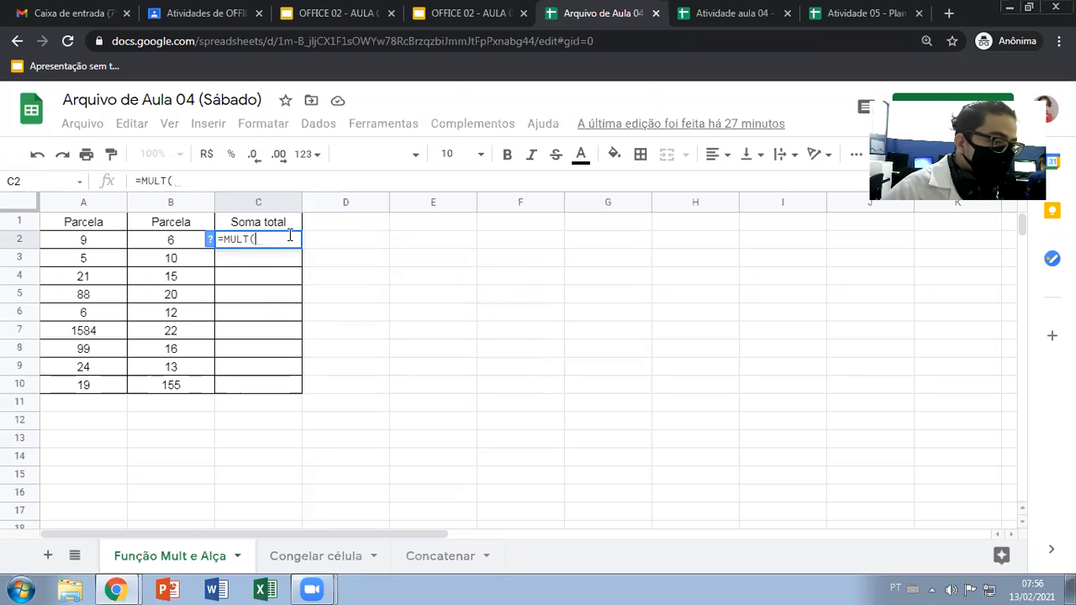
key(BackSpace)
key(BackSpace)
key(BackSpace)
key(BackSpace)
key(BackSpace)
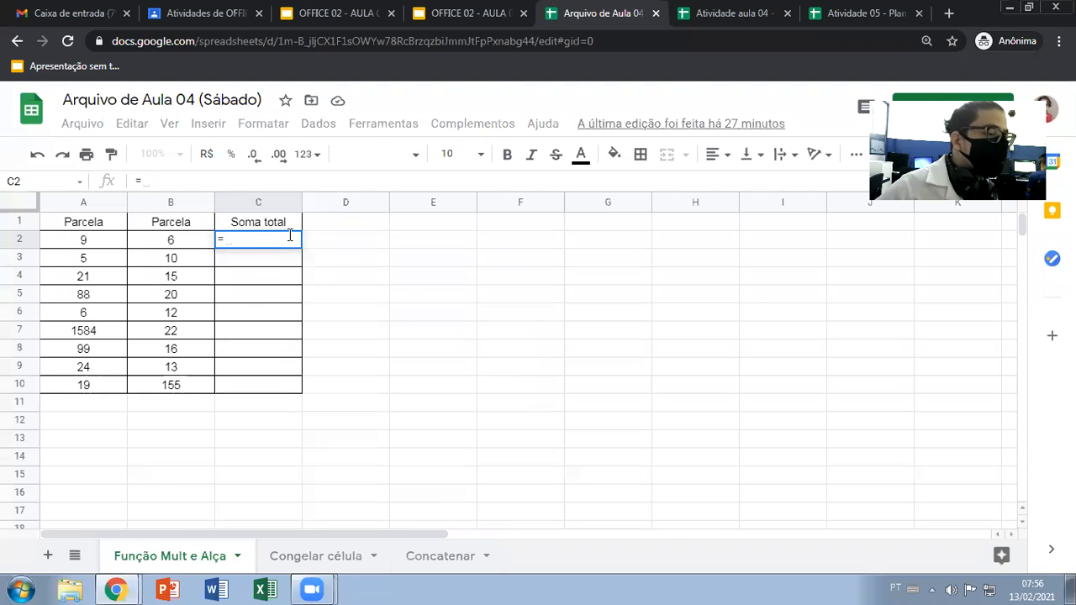
text(mu)
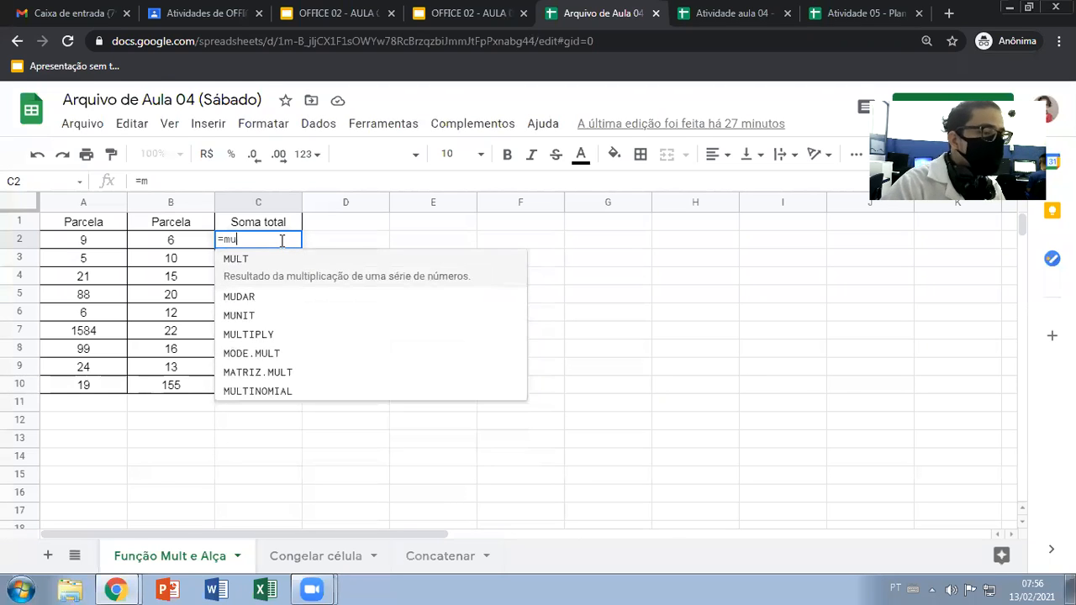
text(l)
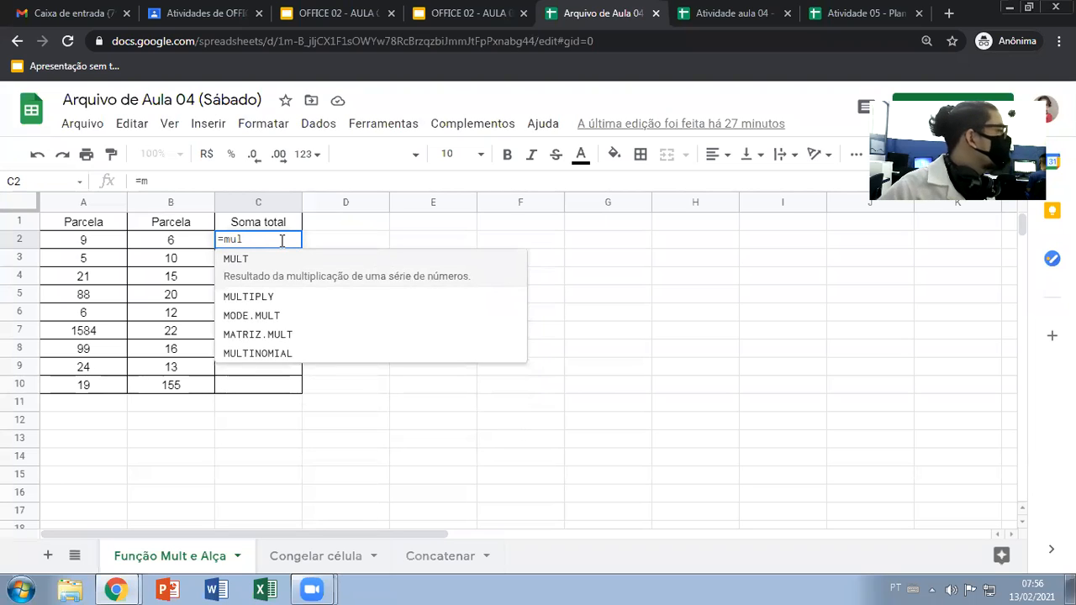
key(Tab)
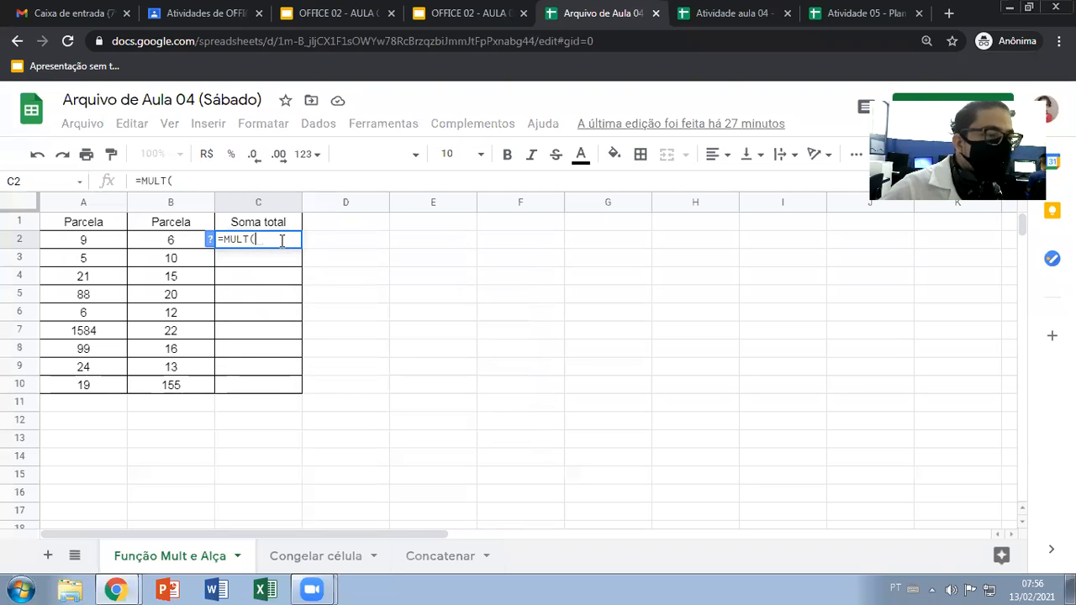
Complete the MULT formula in C2 with cells A2 and B2 as its factors
click(101, 241)
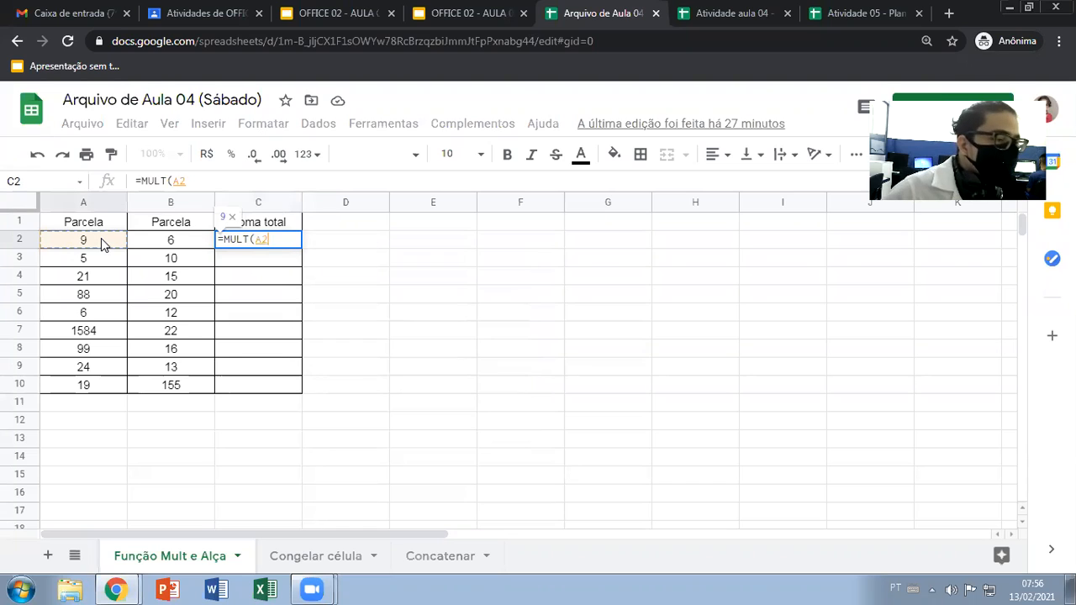
text(;)
click(164, 243)
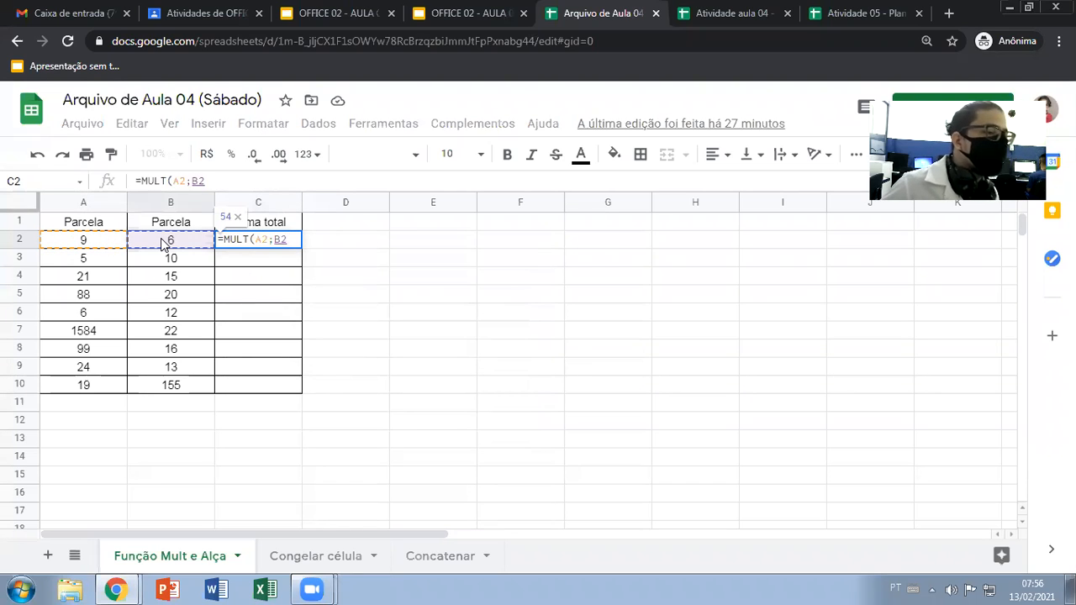
key(Return)
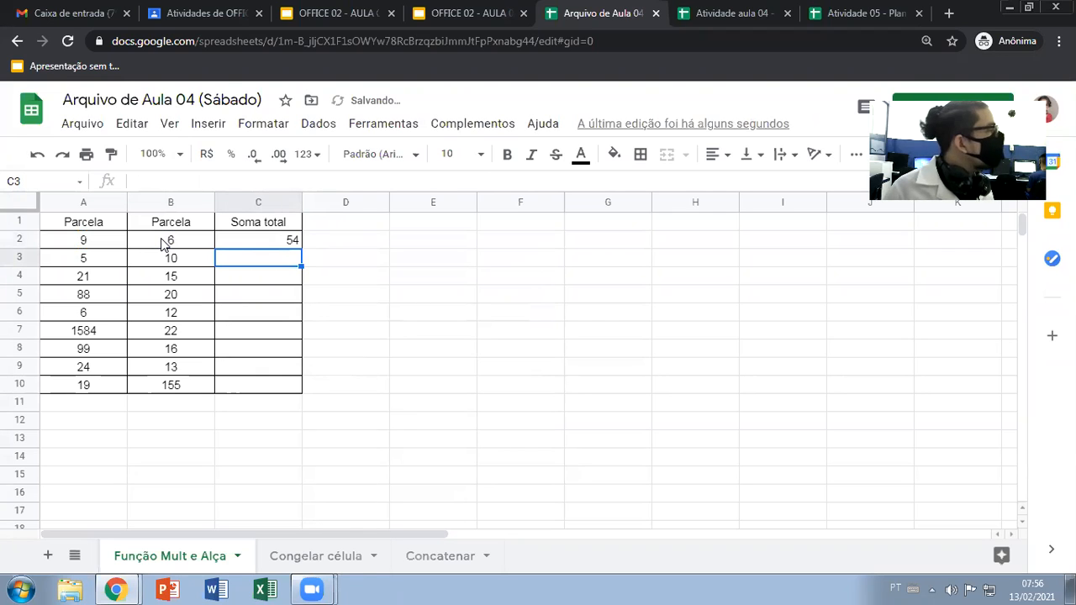
Enter a MULT formula in C3 that multiplies A3 by B3
text(=mul)
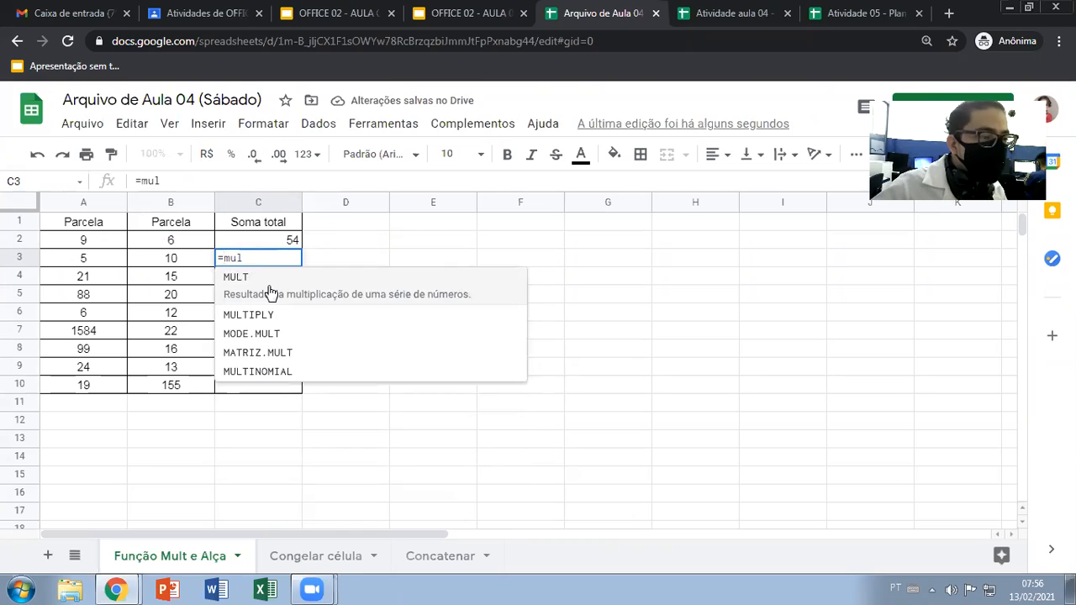
click(267, 288)
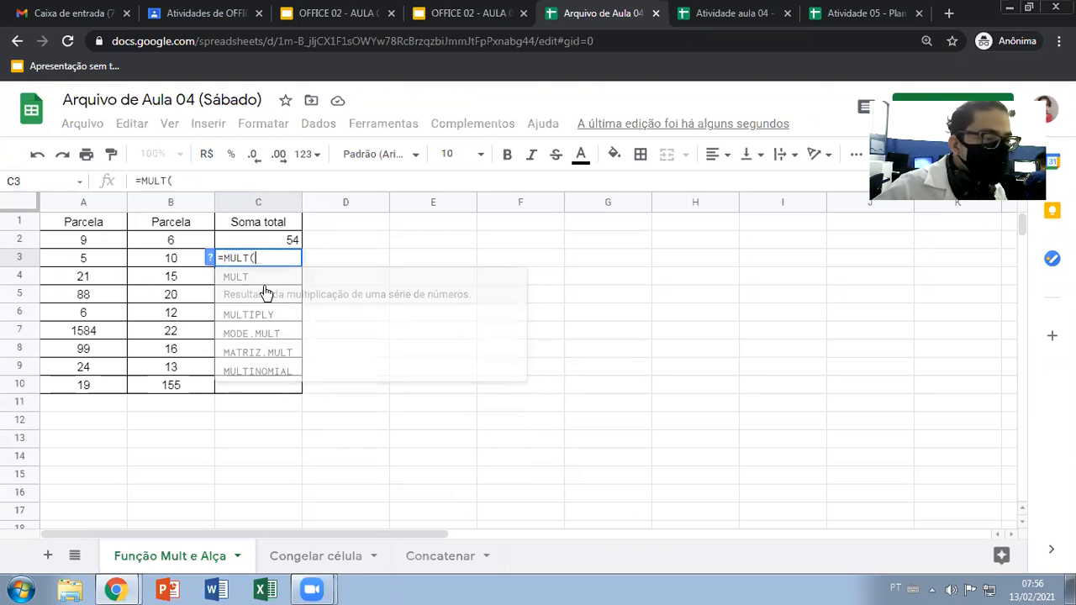
click(82, 261)
text(;)
click(180, 258)
key(Return)
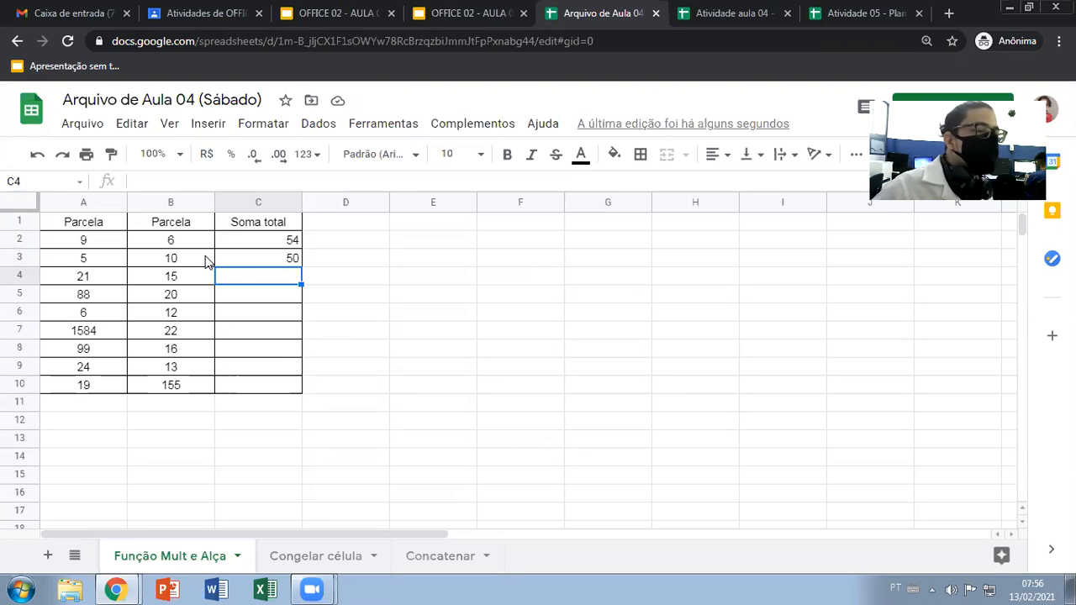
Enter a MULT formula in C4 that multiplies A4 by B4
text(=mul)
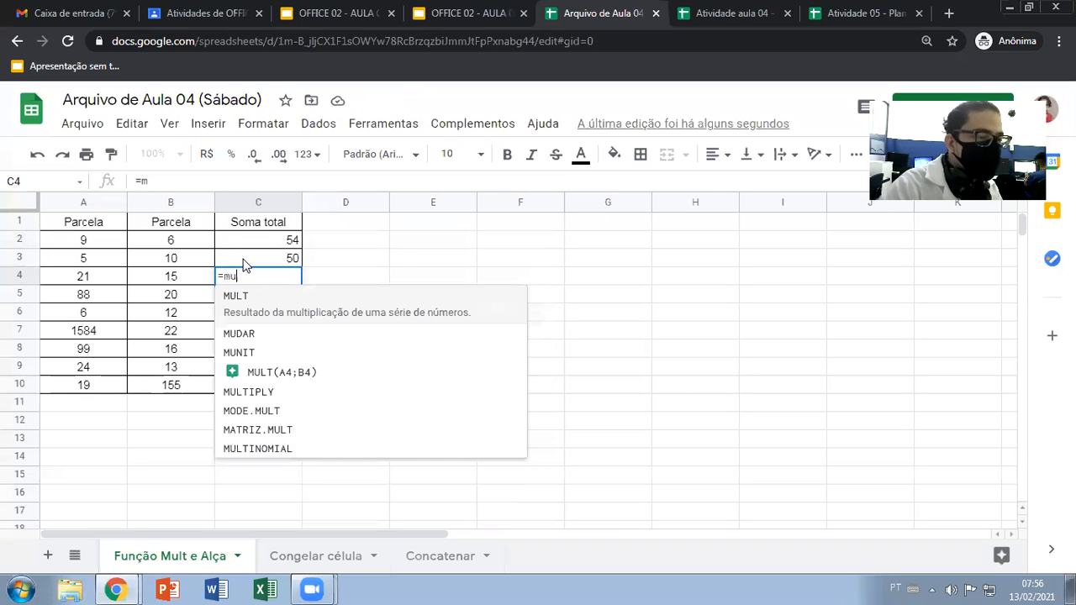
click(280, 311)
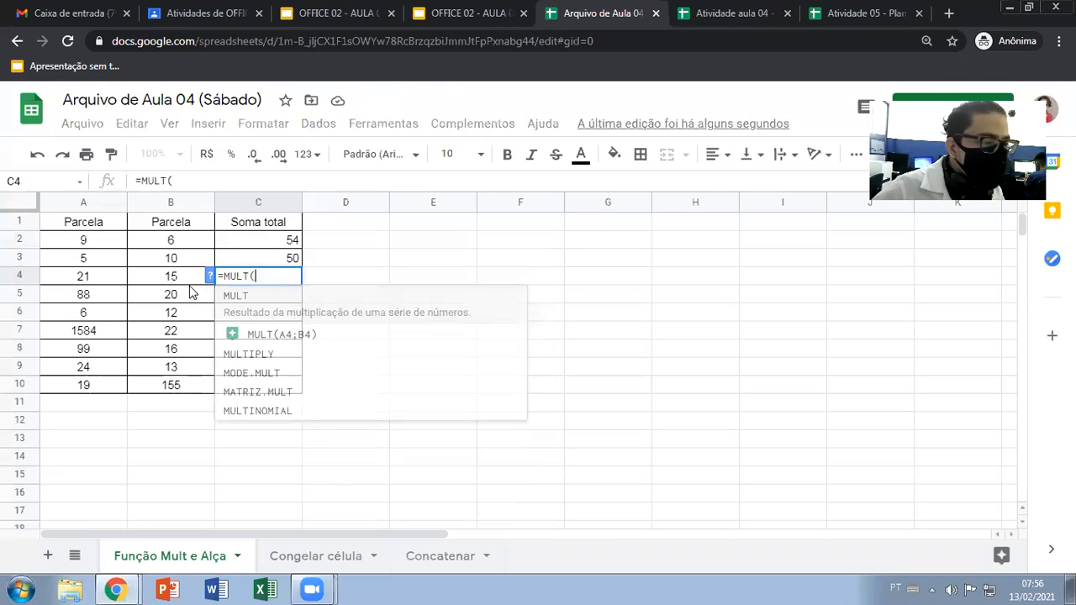
click(105, 278)
text(;)
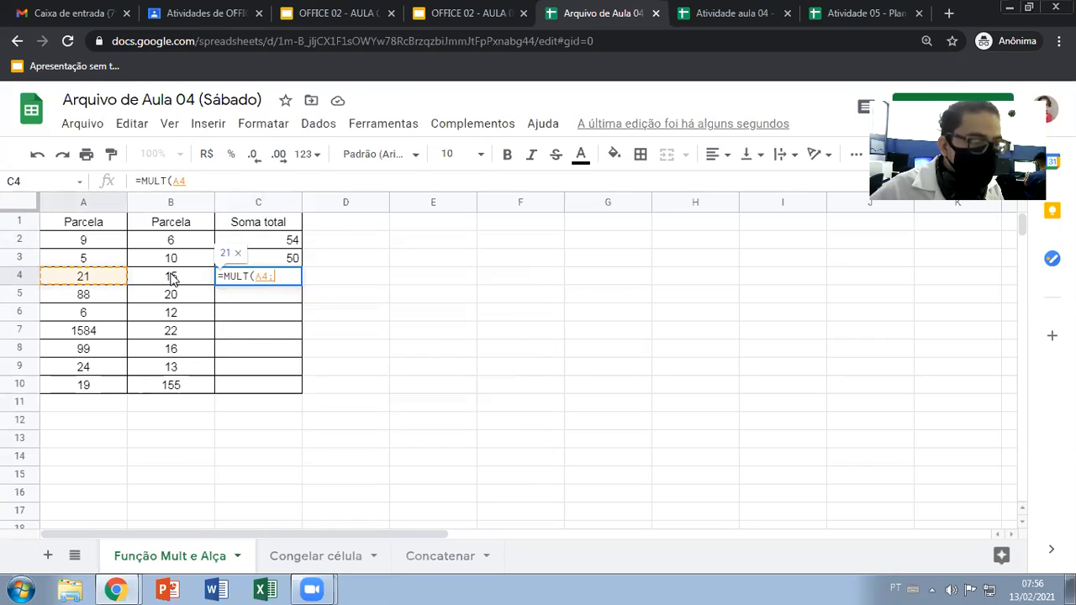
click(193, 282)
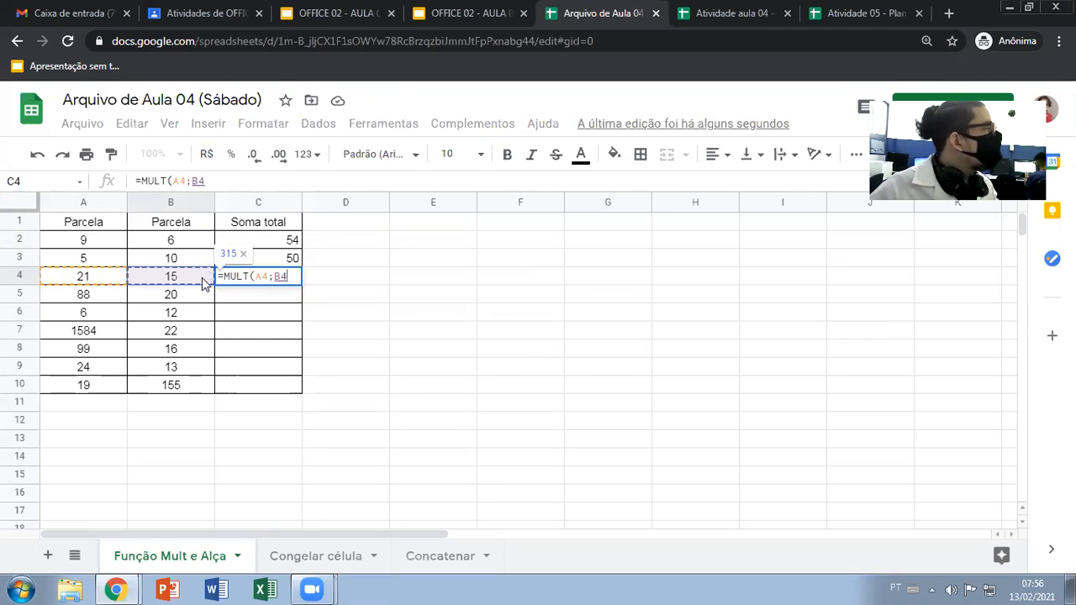
key(Return)
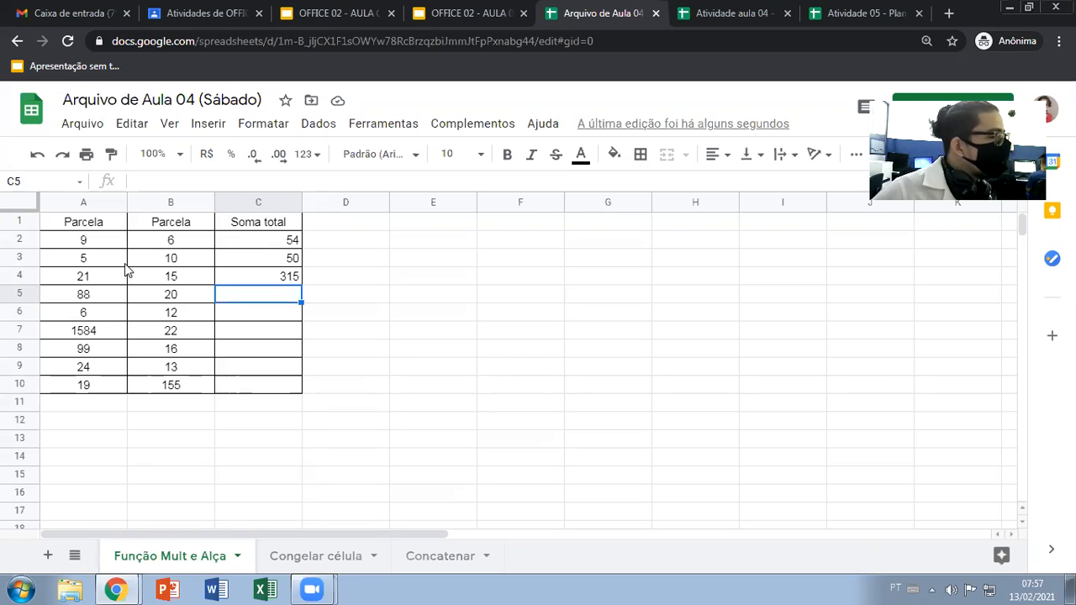
Clear the formulas in C3:C4 and fill the MULT formula from C2 down through C10
drag(275, 261, 274, 281)
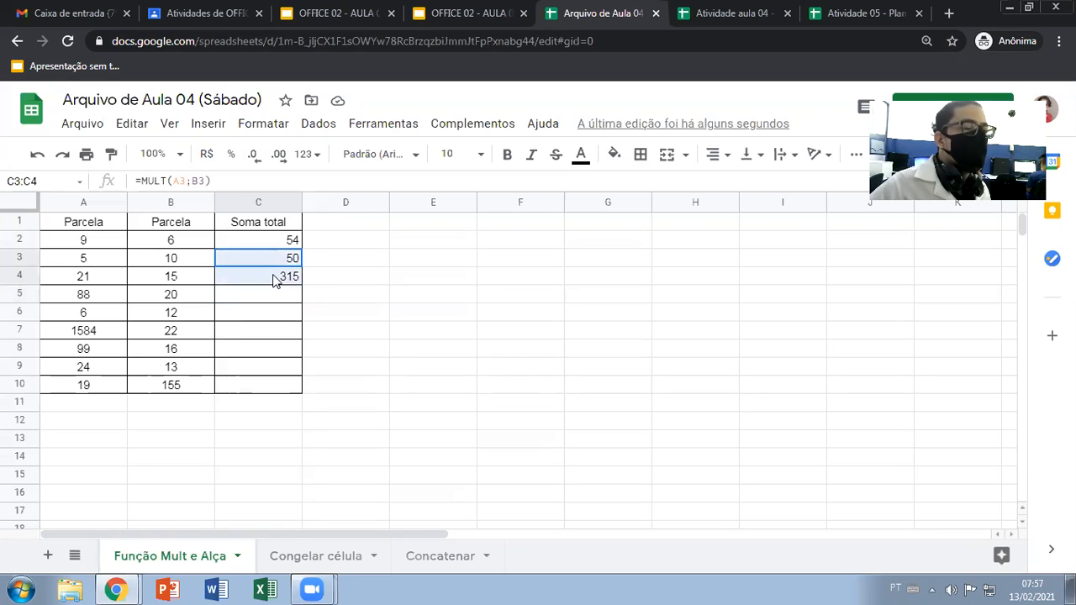
key(Delete)
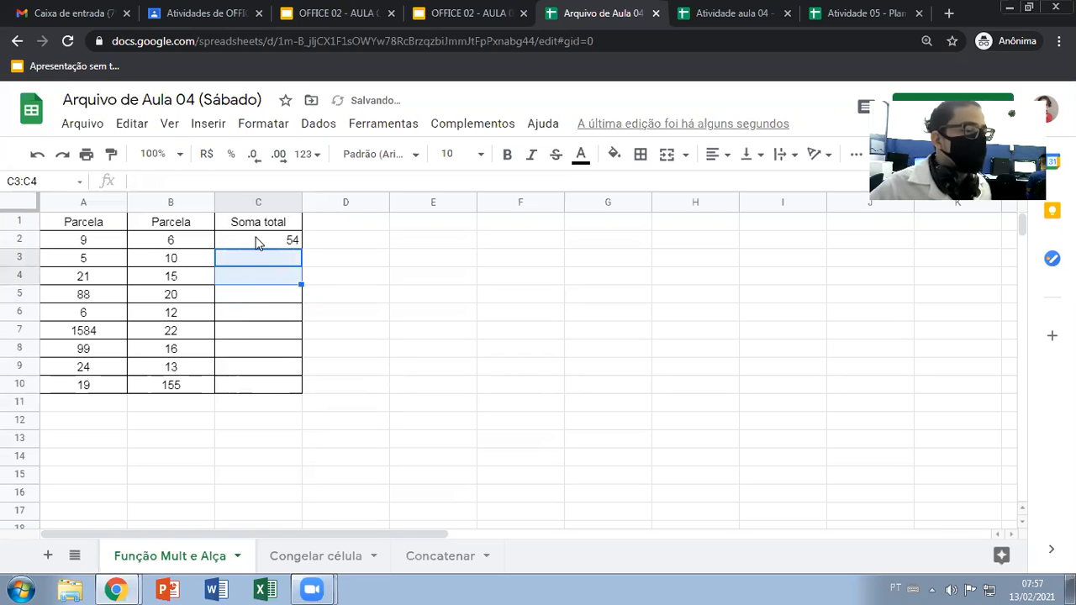
click(257, 242)
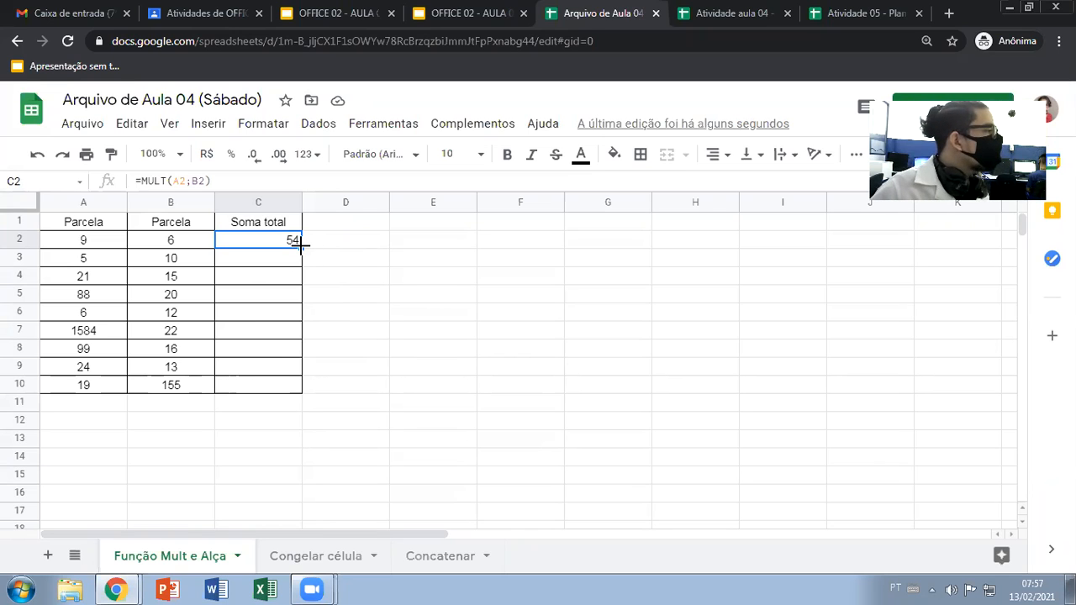
mouse_move(300, 246)
mouse_down()
mouse_move(300, 394)
mouse_move(305, 275)
mouse_move(292, 218)
mouse_move(299, 241)
mouse_move(92, 251)
mouse_move(250, 235)
mouse_move(300, 246)
mouse_up()
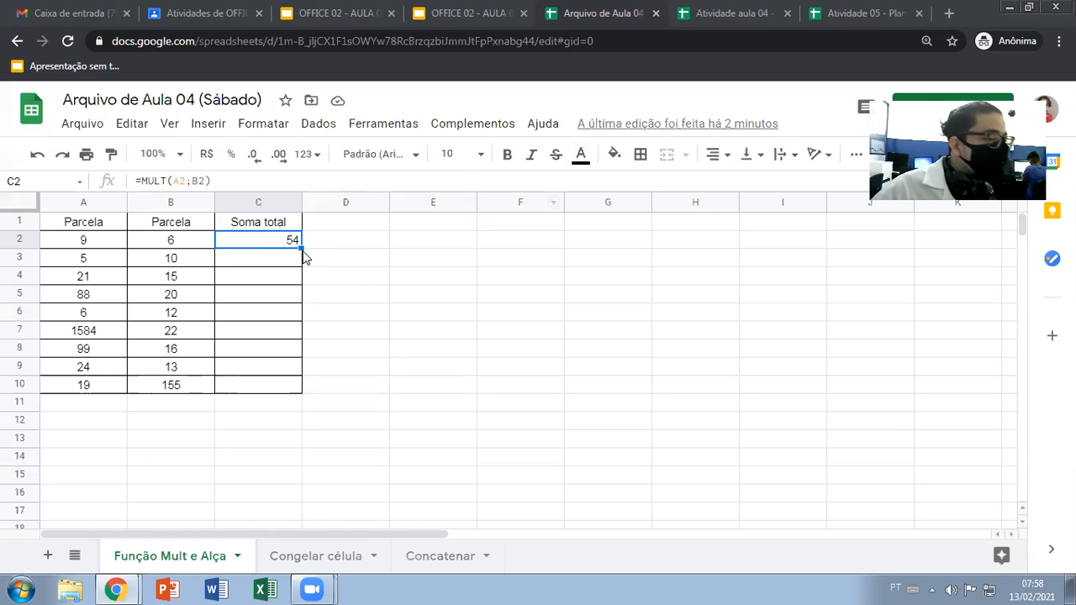
drag(300, 246, 294, 388)
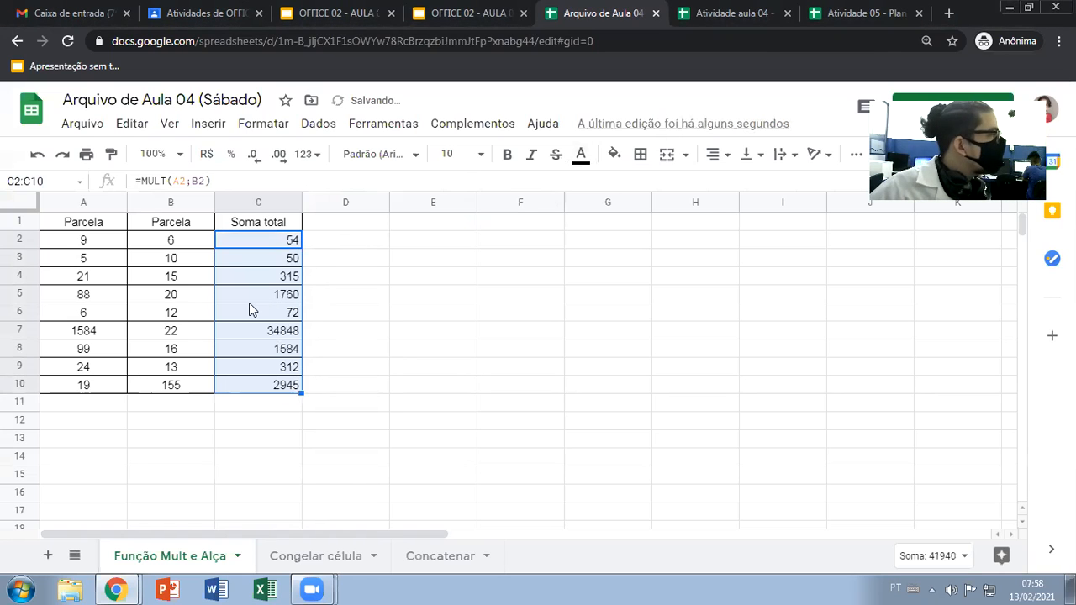
Inspect the cell references in the Soma total formulas of C2 through C5
click(273, 267)
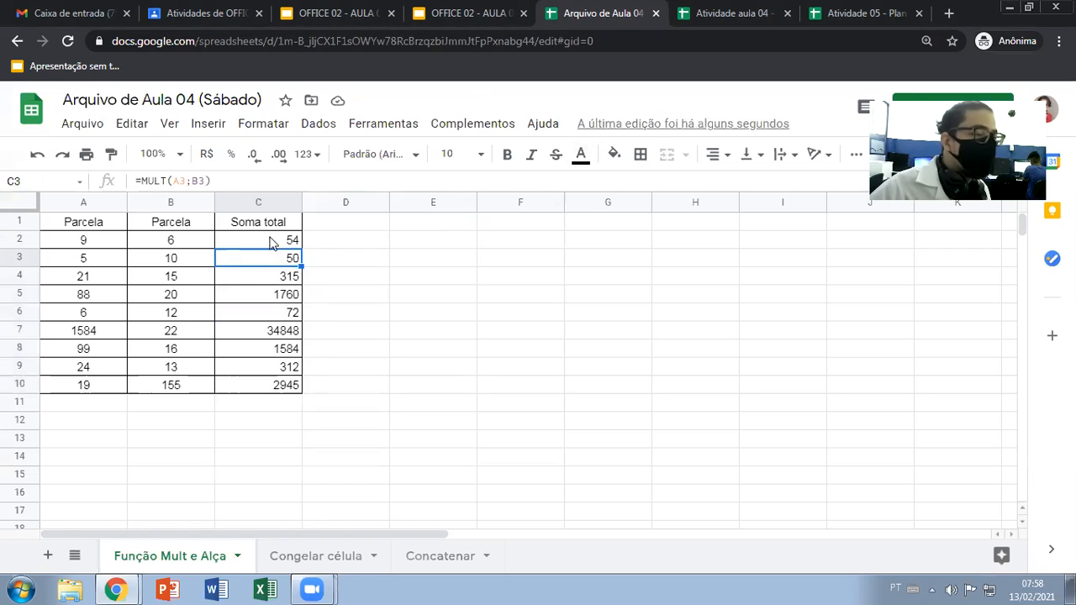
double_click(276, 241)
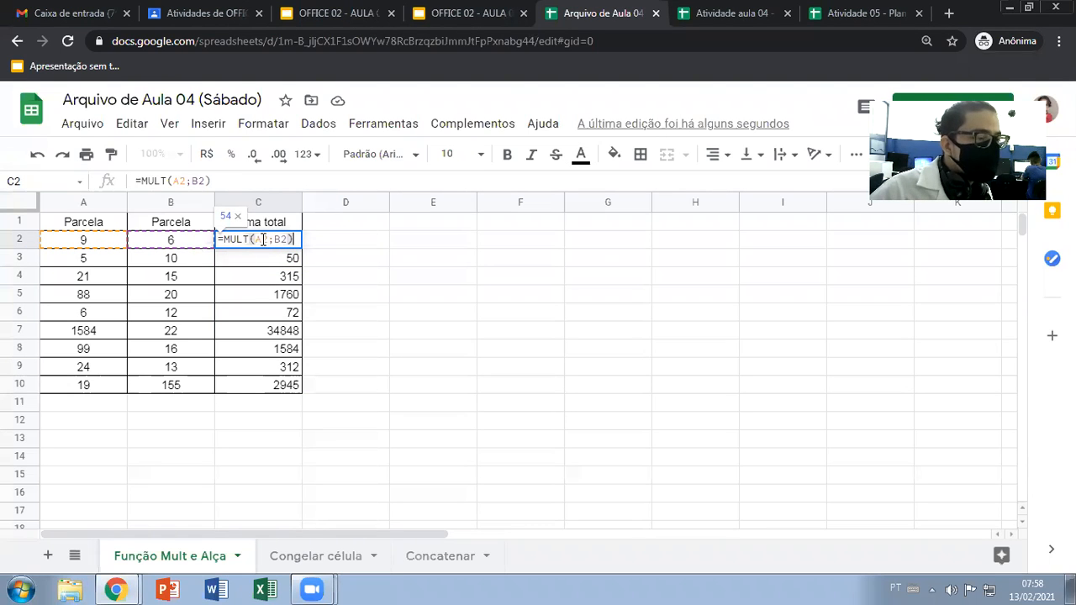
double_click(280, 258)
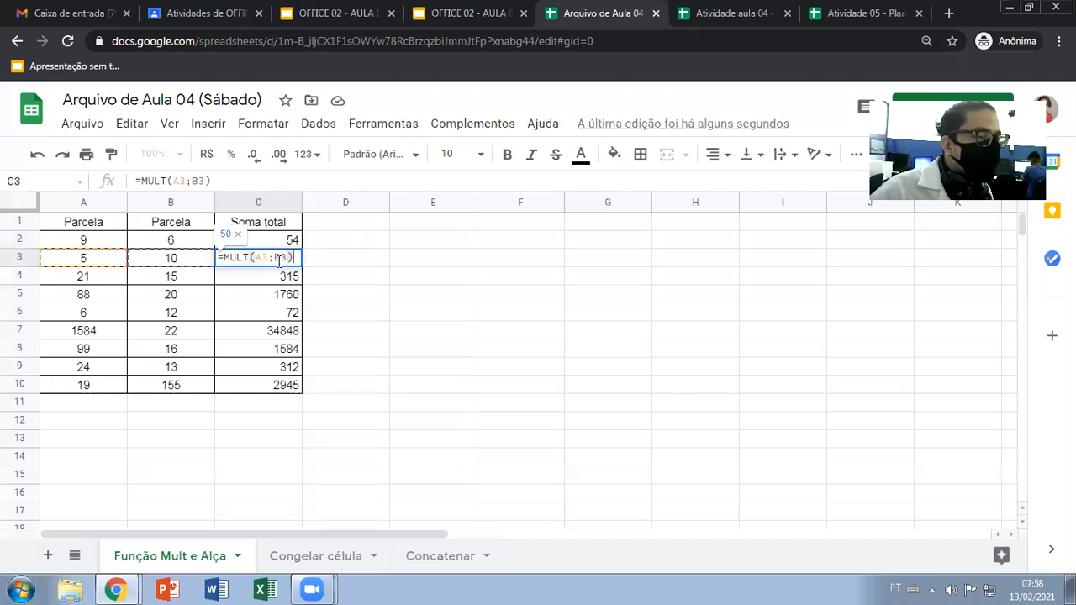
double_click(285, 275)
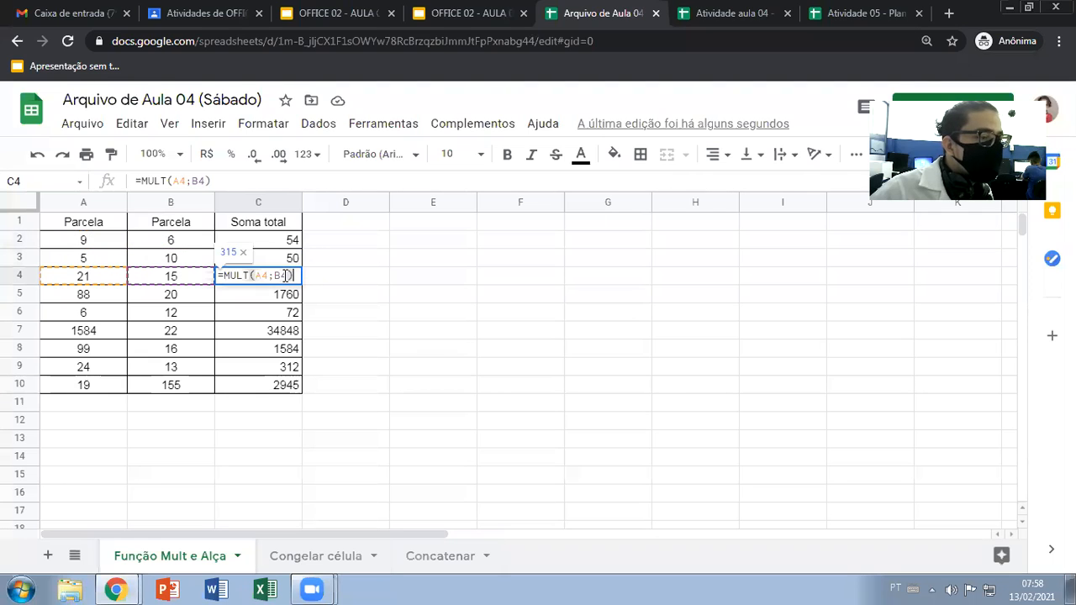
double_click(269, 292)
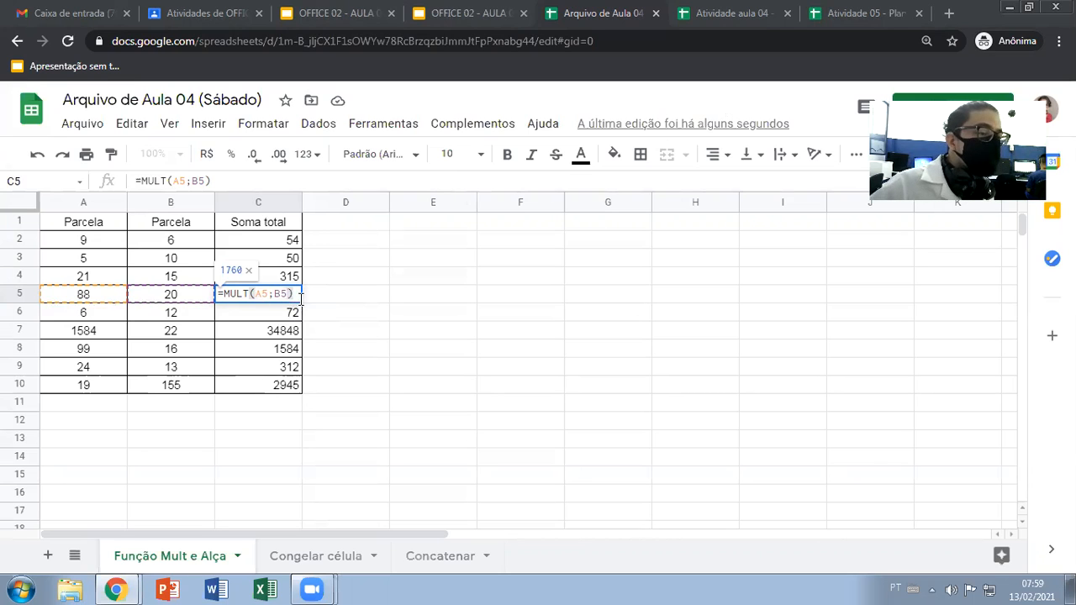
Check the end of the MULT formula in C5 and leave cell editing without changing it
click(296, 293)
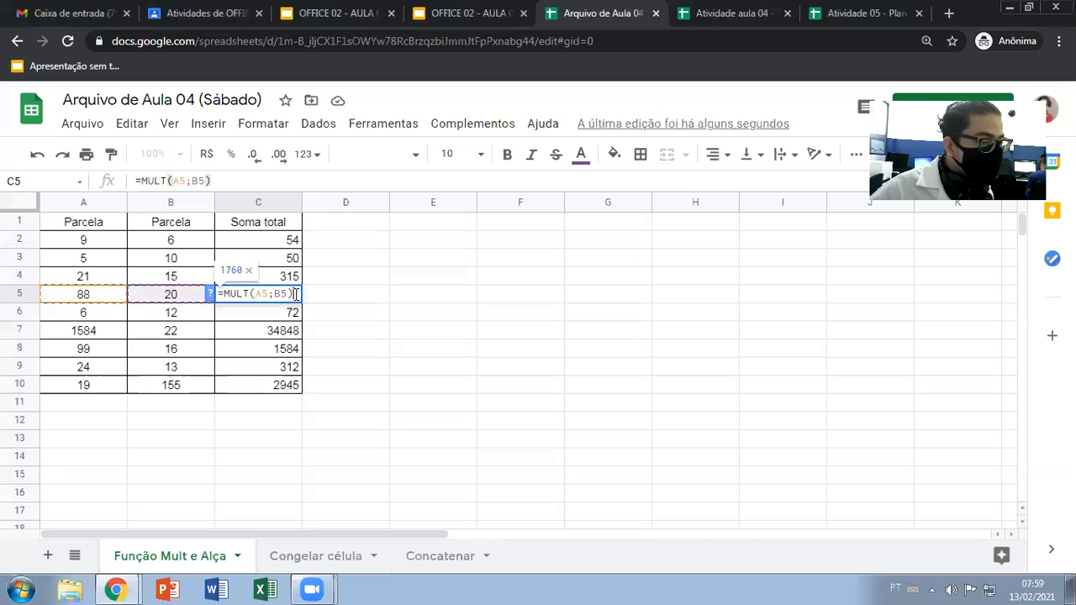
key(Return)
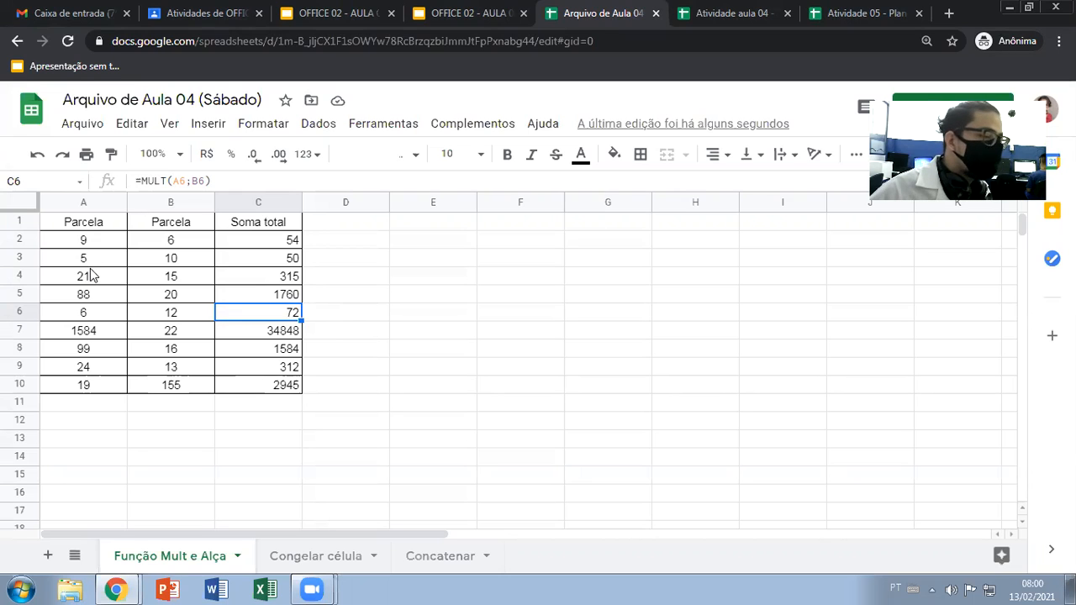
Clear the first Parcela column's values in A3:A10 and check how the Soma total formulas in C2:C10 respond
click(90, 279)
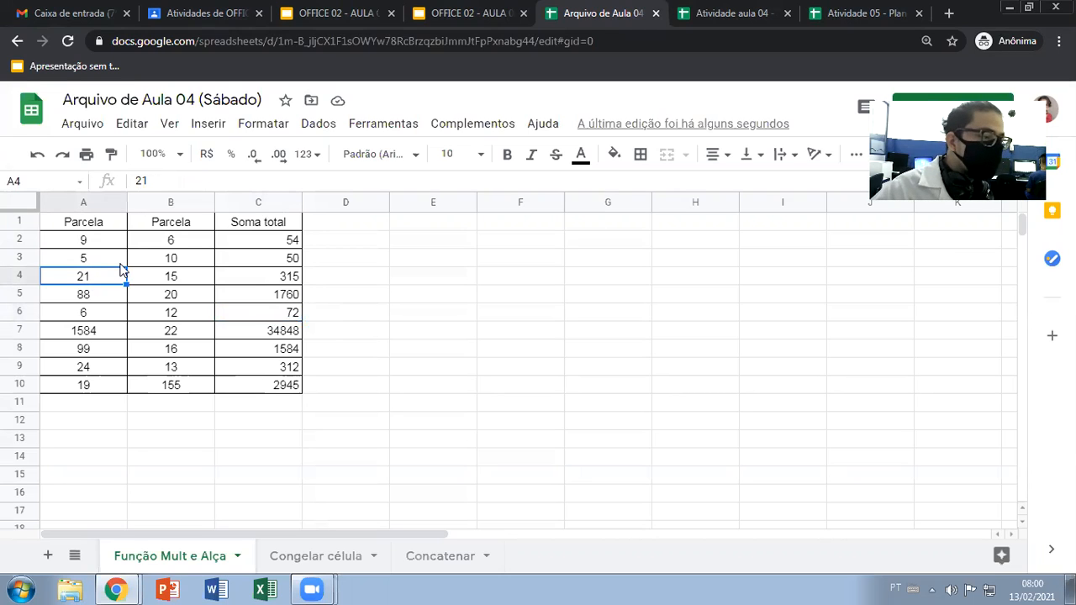
key(Delete)
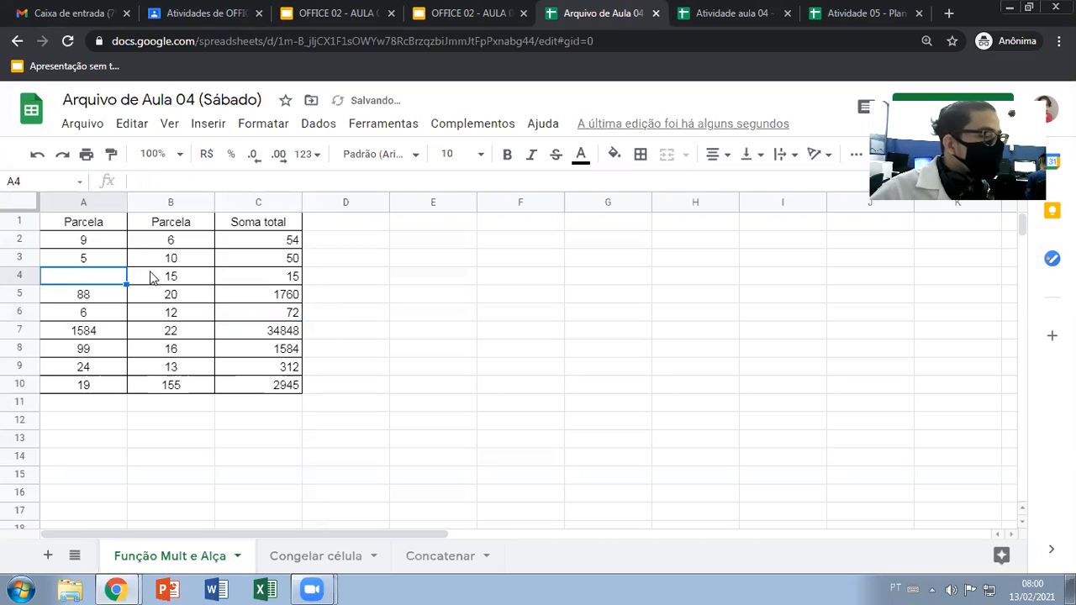
drag(103, 262, 100, 385)
key(Delete)
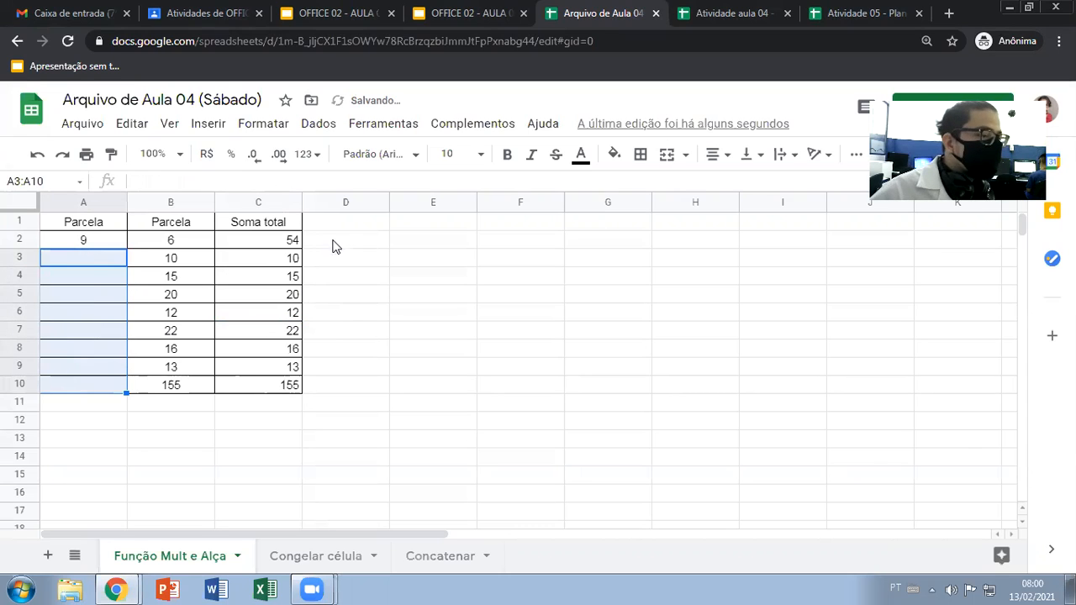
click(99, 244)
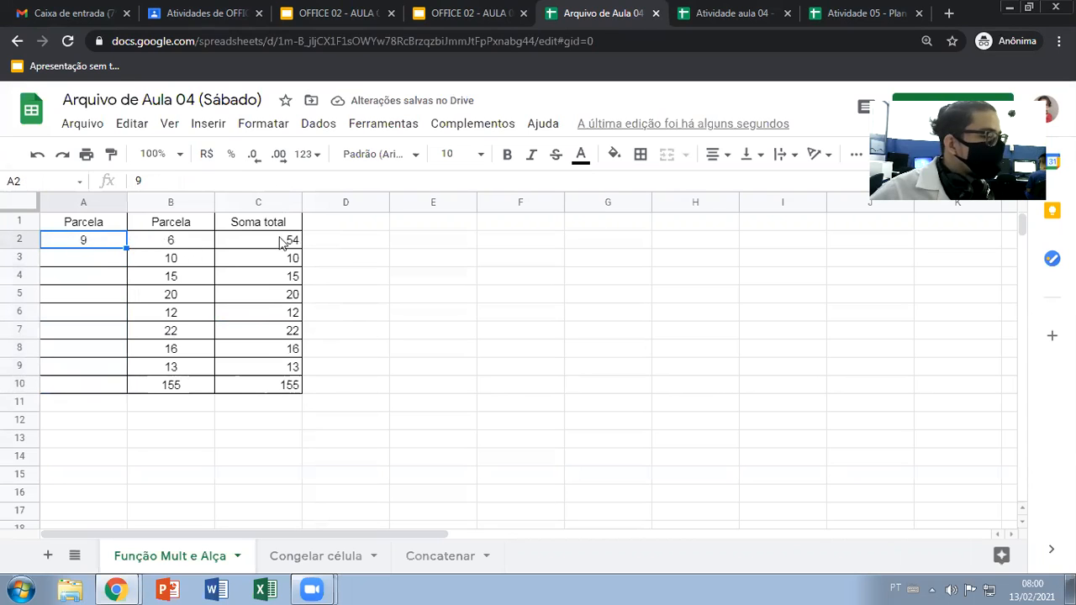
drag(296, 244, 288, 387)
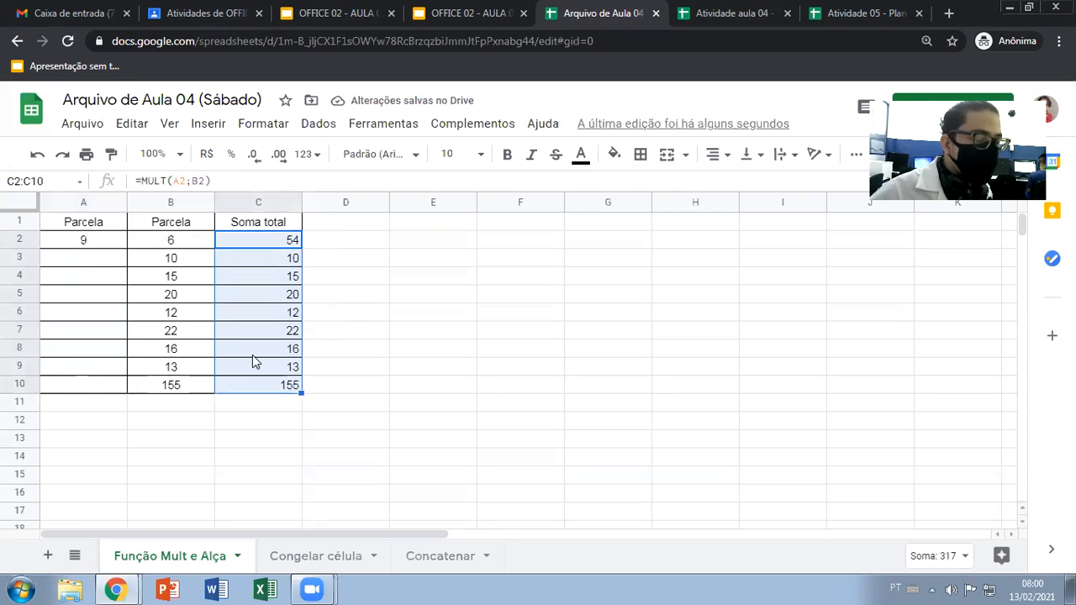
click(462, 336)
Undo both deletions in the first Parcela column, restoring the values in A3:A10
key(ctrl+z)
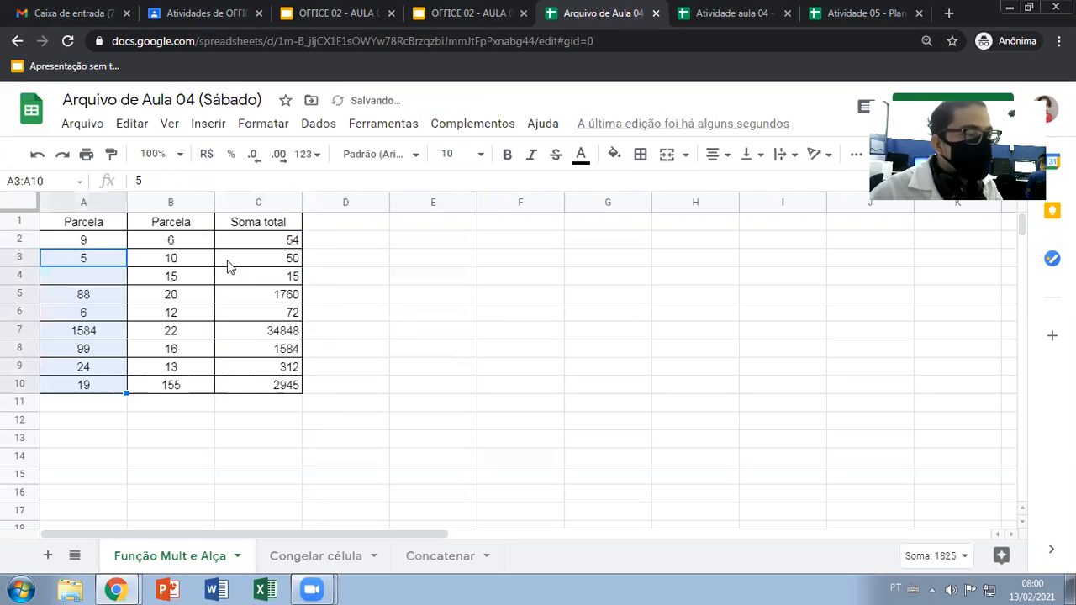
key(ctrl+z)
click(365, 247)
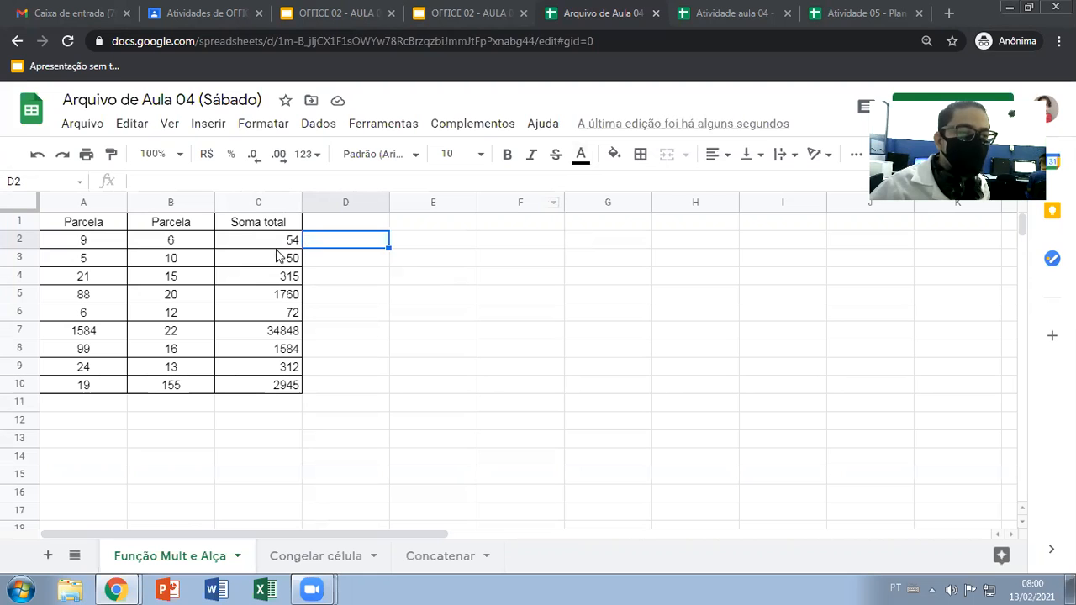
Switch to the OFFICE 02 - AULA 04 presentation in Google Slides
click(415, 373)
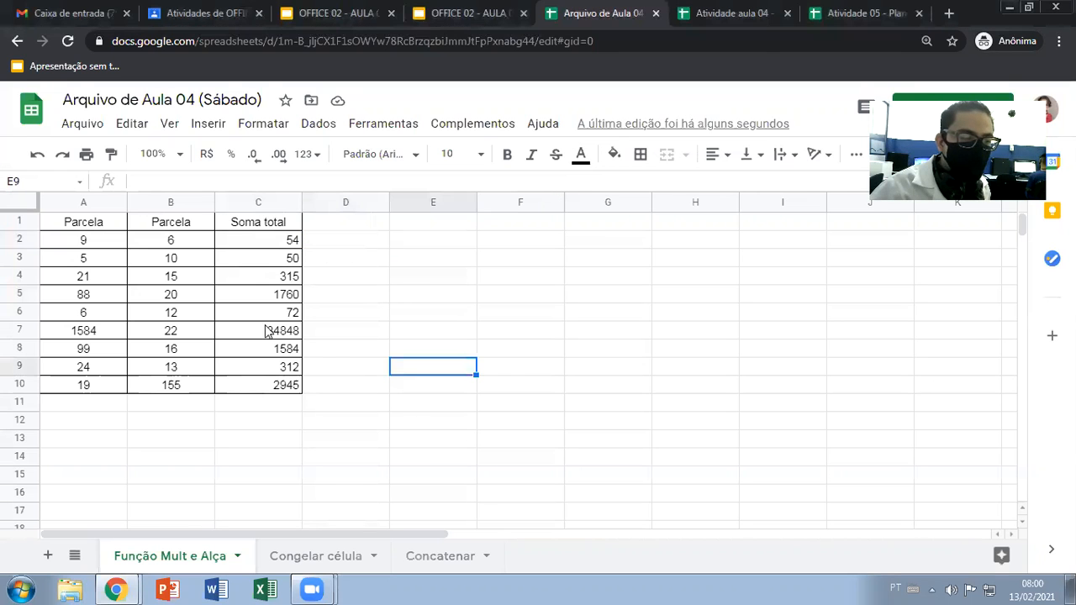
click(373, 259)
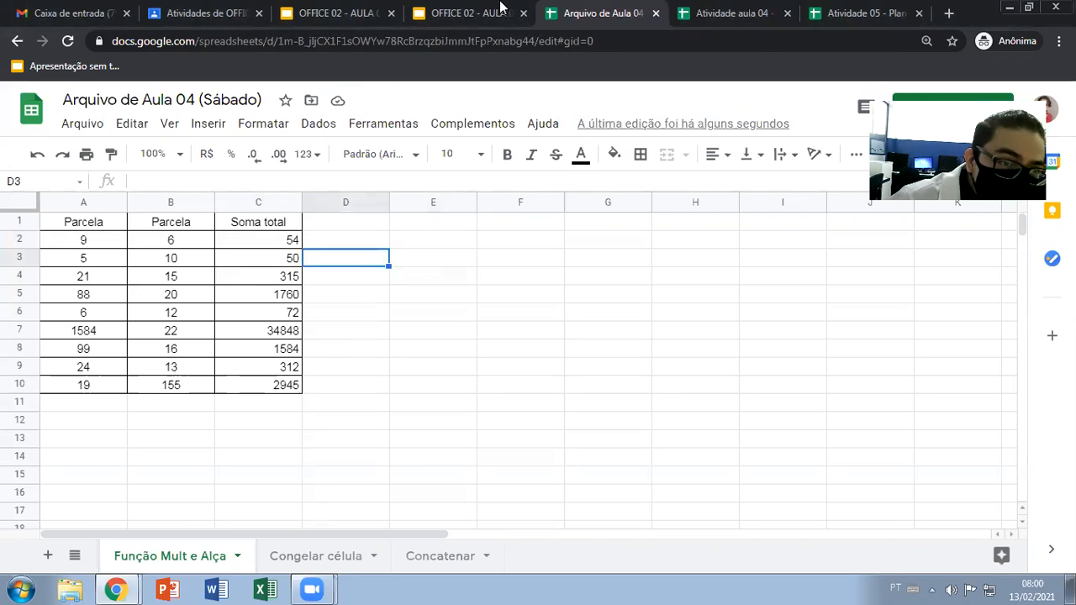
click(458, 11)
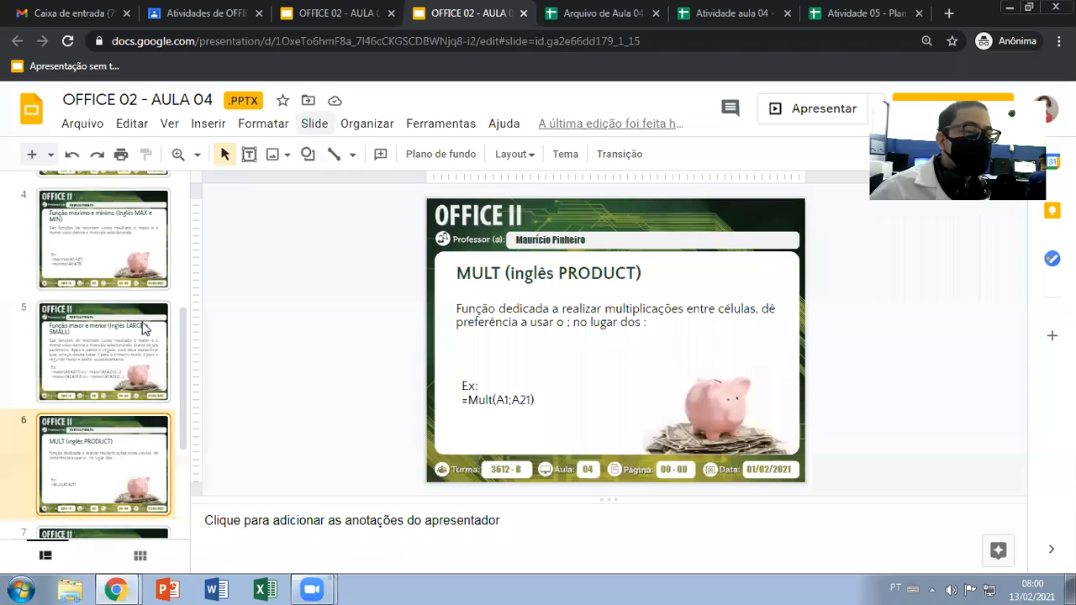
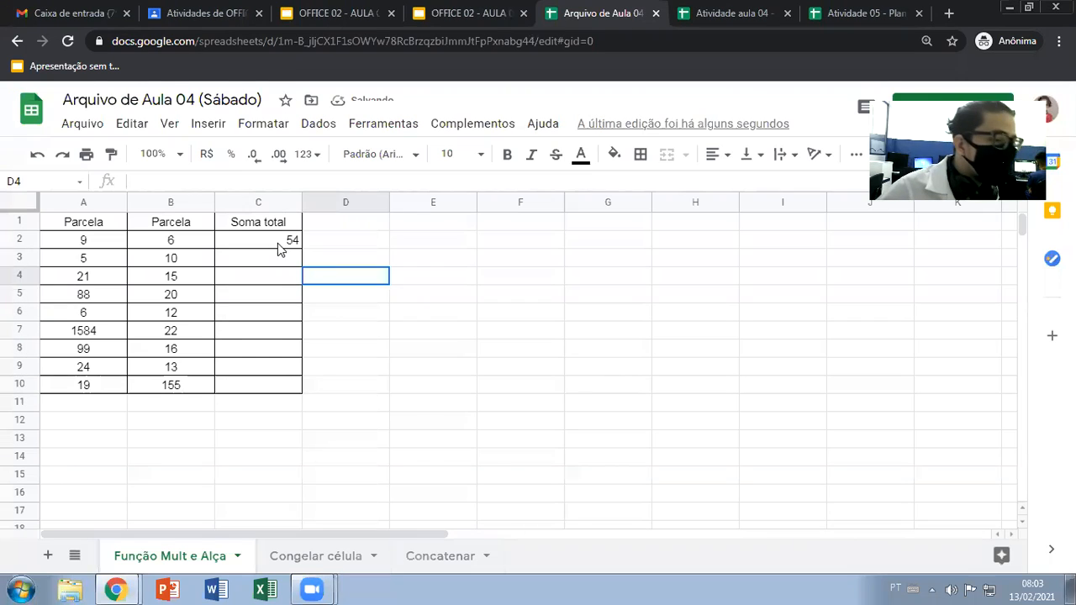
Fill the MULT formula from C2 down the Soma total column through C10
drag(301, 249, 291, 384)
click(341, 377)
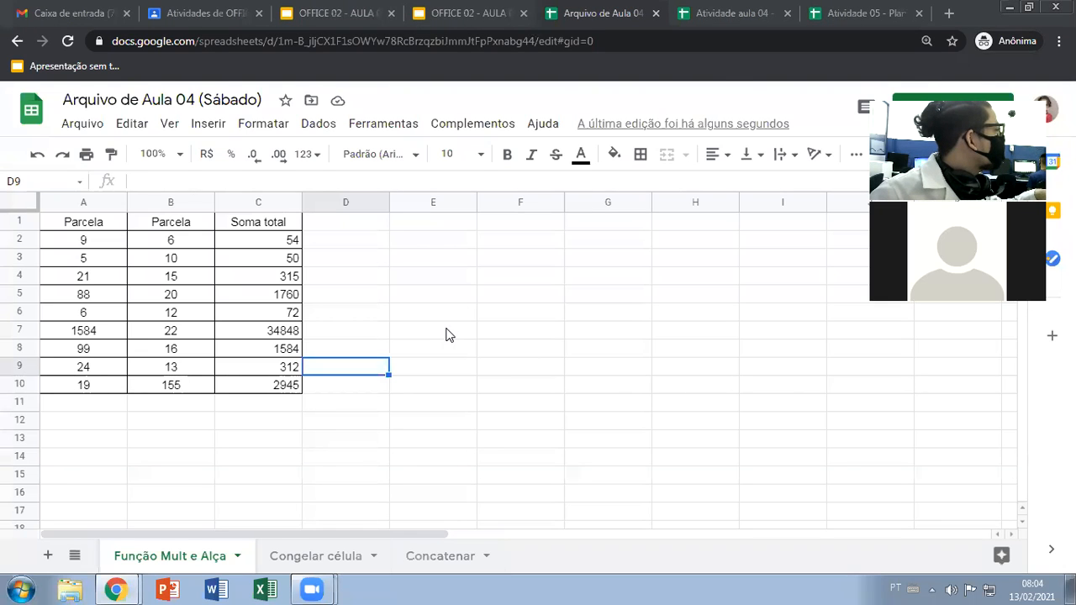
click(332, 392)
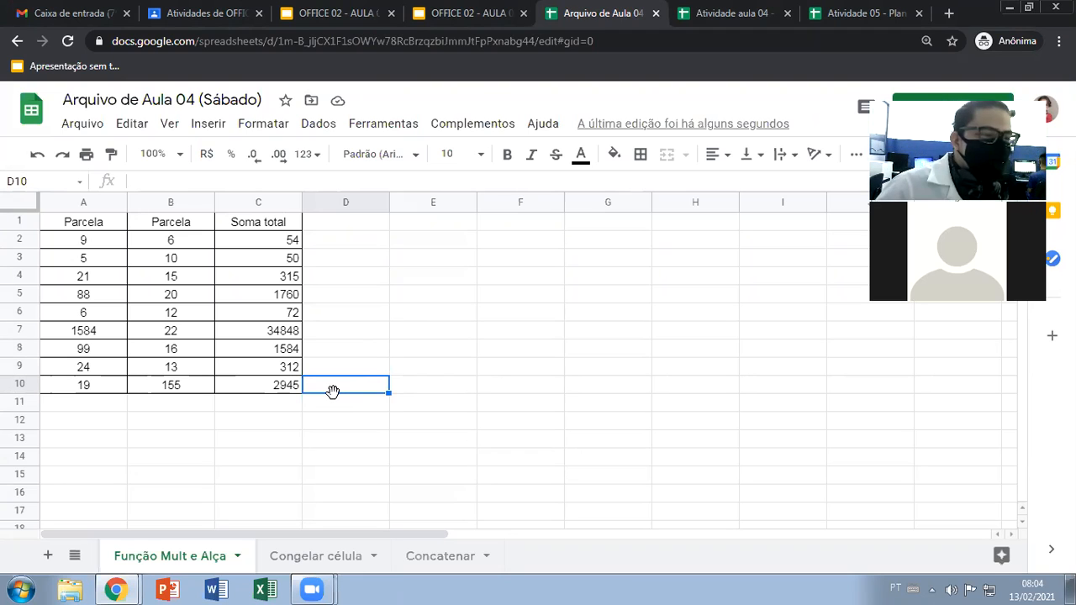
click(374, 317)
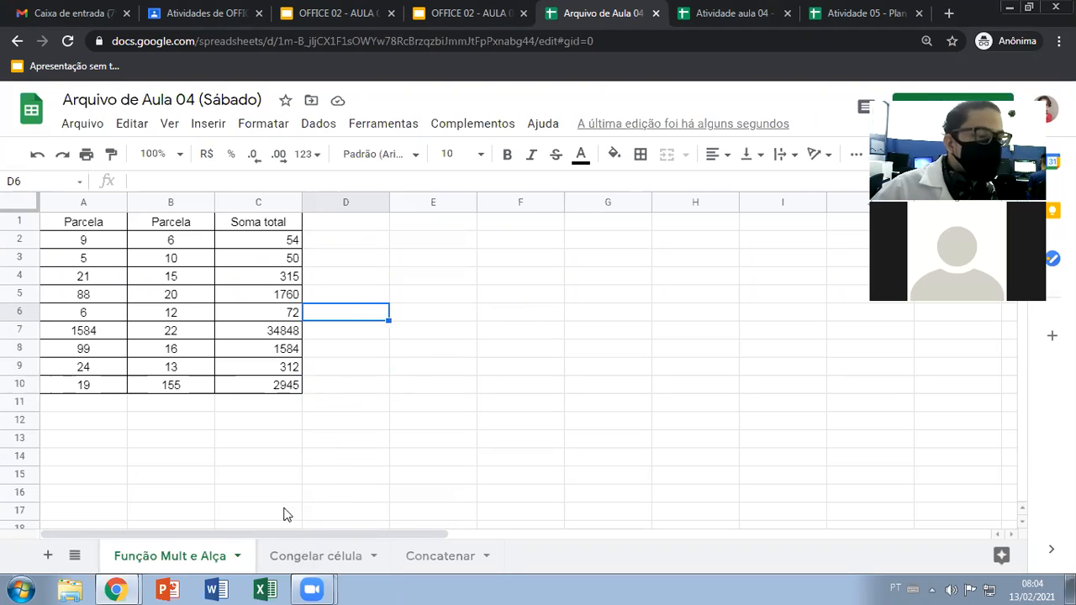
drag(85, 242, 249, 387)
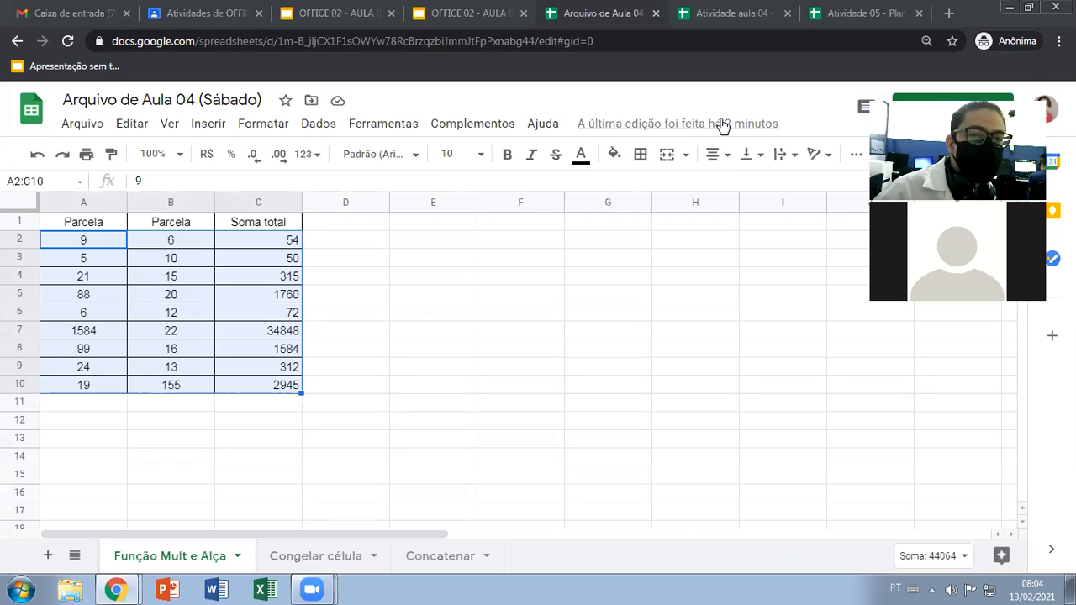
click(359, 245)
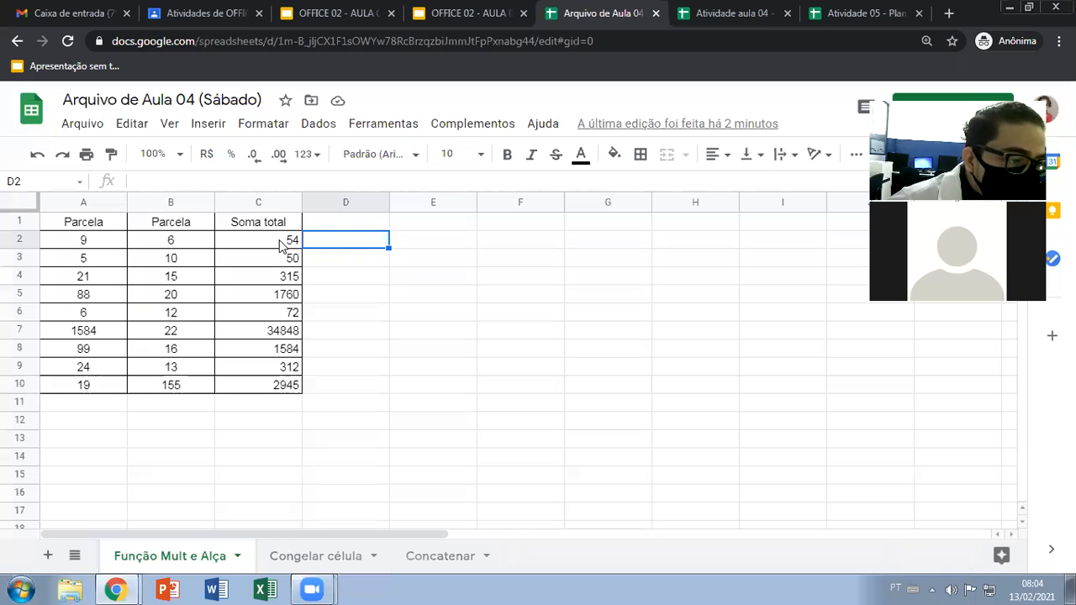
drag(85, 244, 263, 389)
Apply all borders to the empty range E1:G10 to start a second table
click(431, 228)
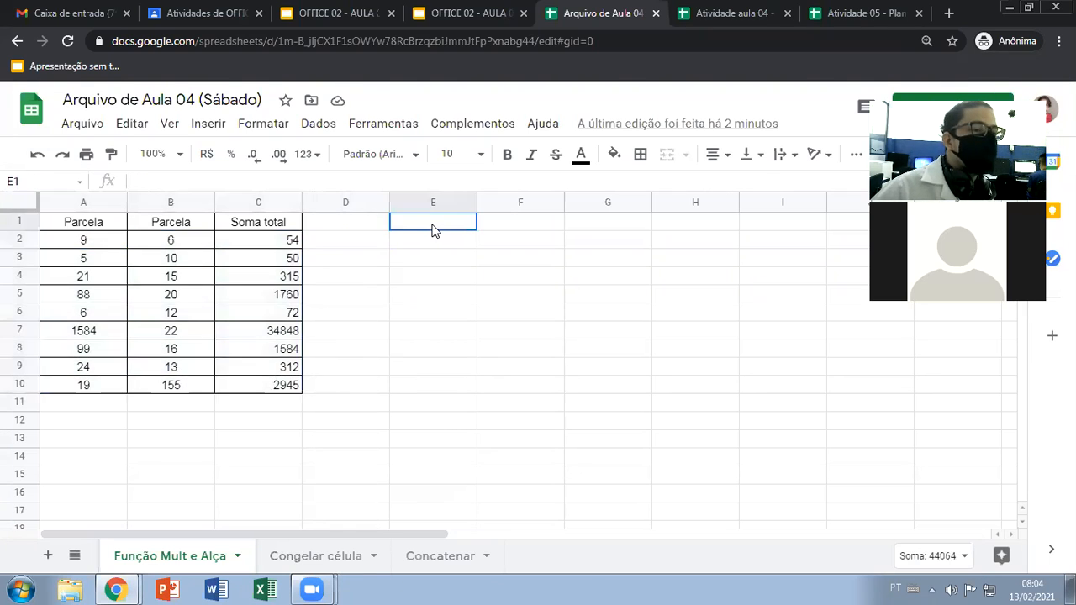
drag(486, 230, 596, 386)
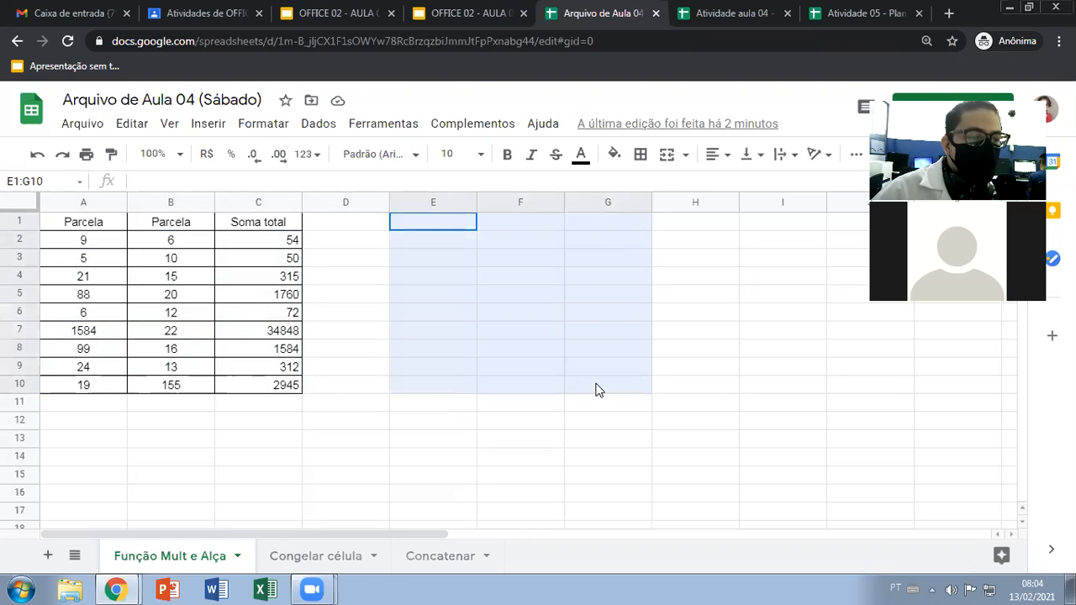
click(640, 155)
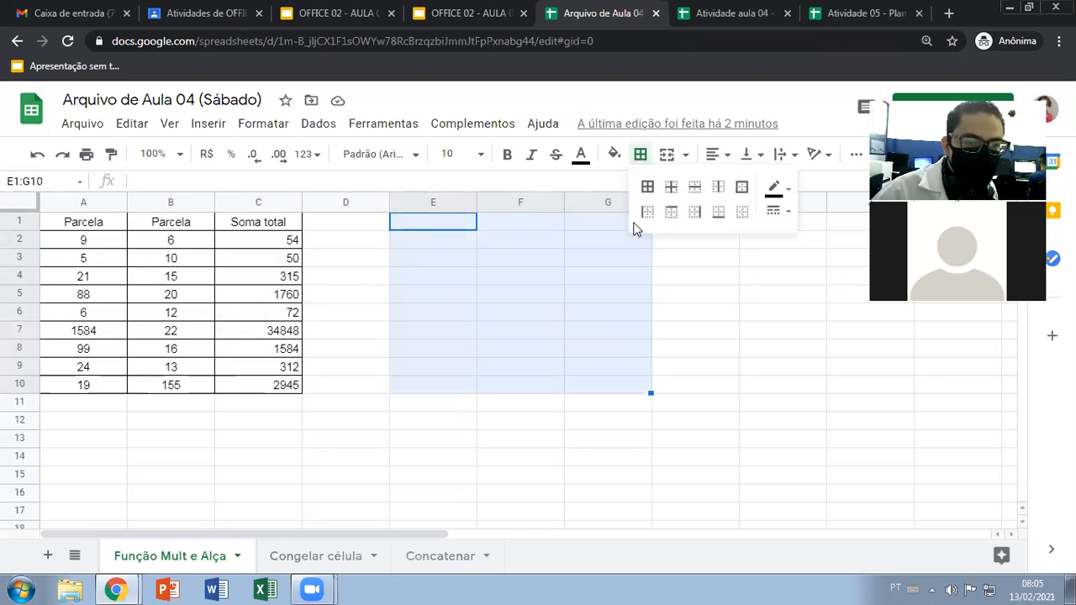
click(641, 190)
Merge cells E1:G1 and enter the title "Tabuada 3" in the merged cell
drag(449, 228, 603, 228)
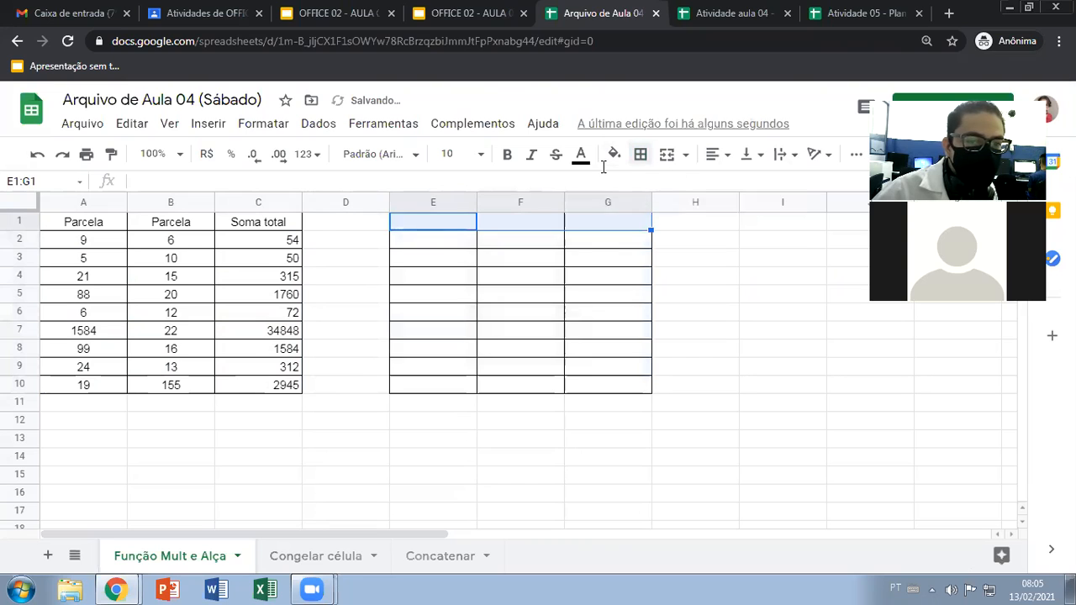
click(677, 165)
text(Tabal)
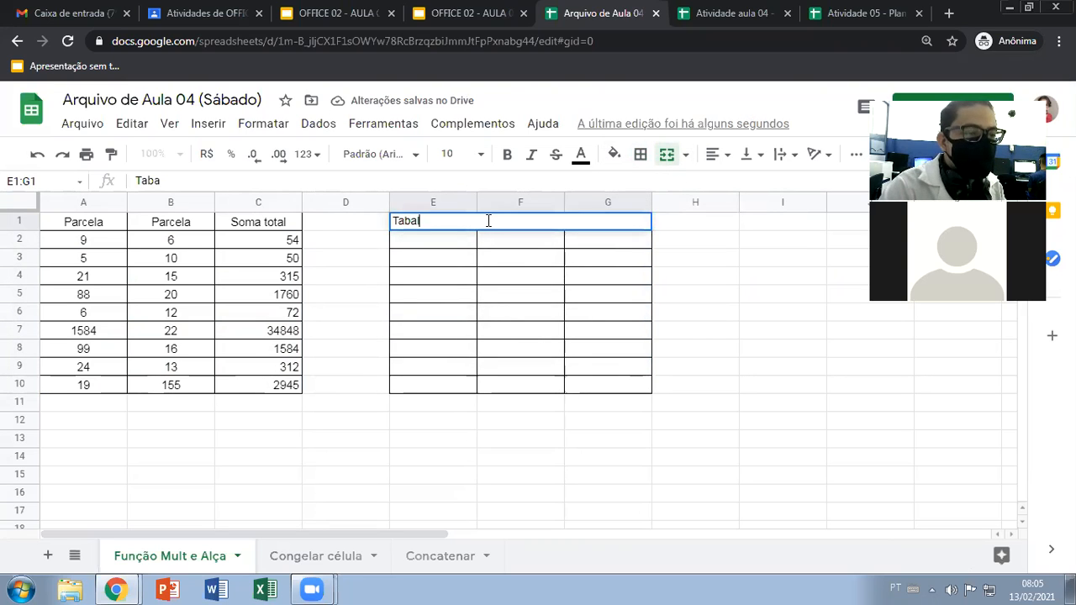
key(BackSpace)
key(BackSpace)
text(uada)
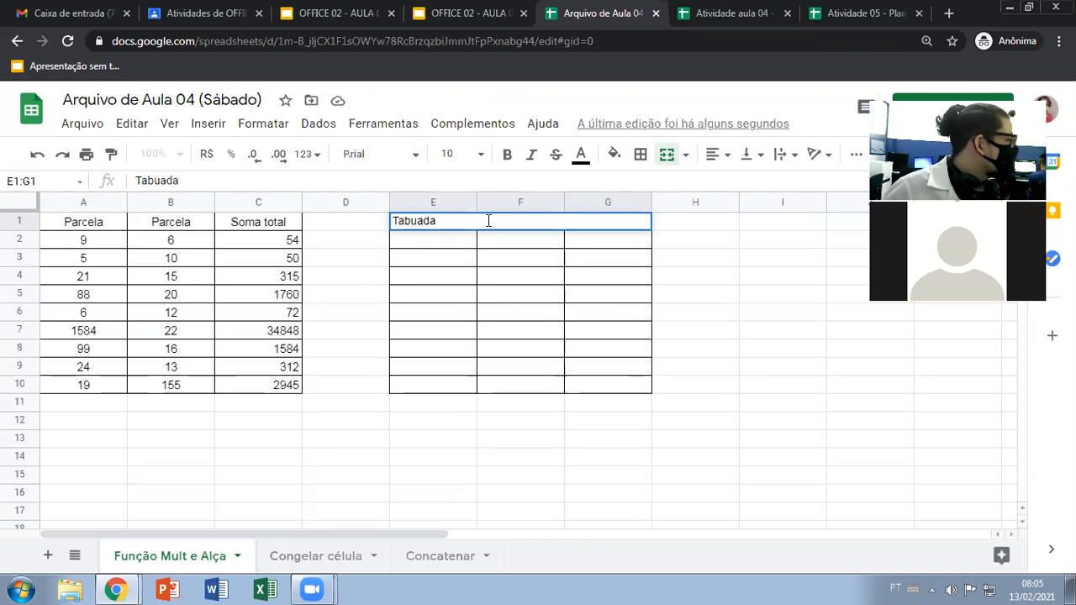
text(3)
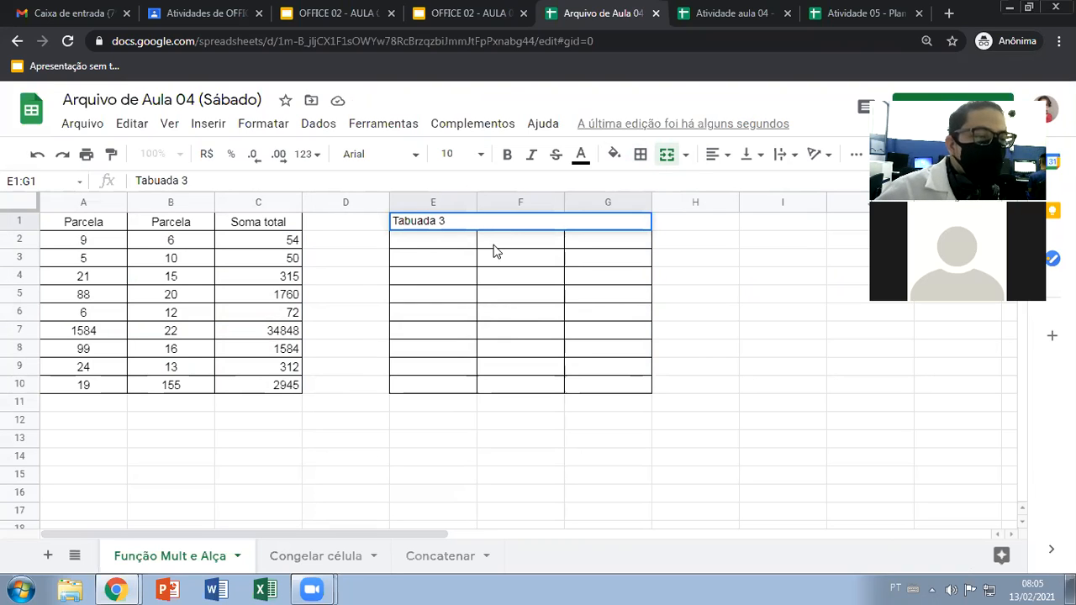
click(488, 245)
Enter 3 in E2 and fill it down through E10
click(443, 251)
double_click(443, 251)
text(3)
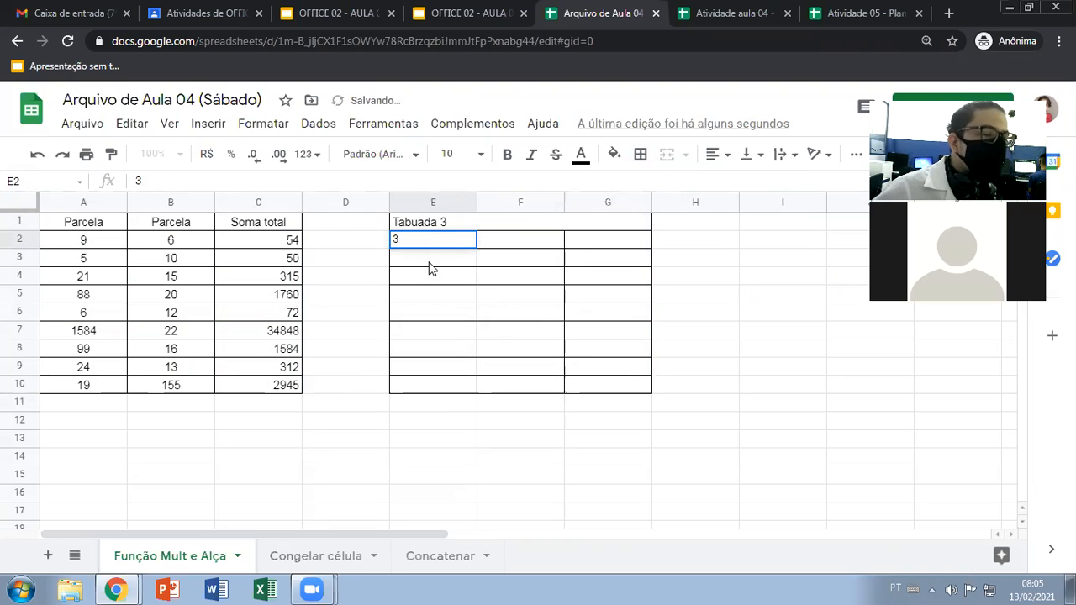
key(Return)
click(469, 243)
drag(476, 248, 473, 386)
Enter 1 in F2 and 2 in F3, and extend the number sequence down to F10
click(537, 240)
text(1)
key(Return)
text(2)
key(Return)
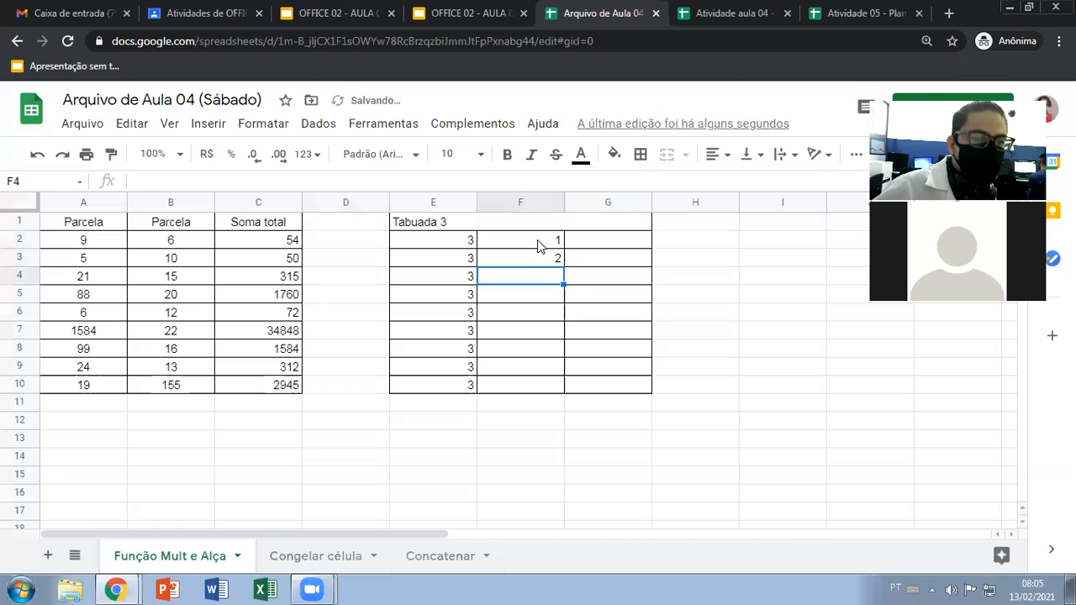
drag(554, 241, 557, 388)
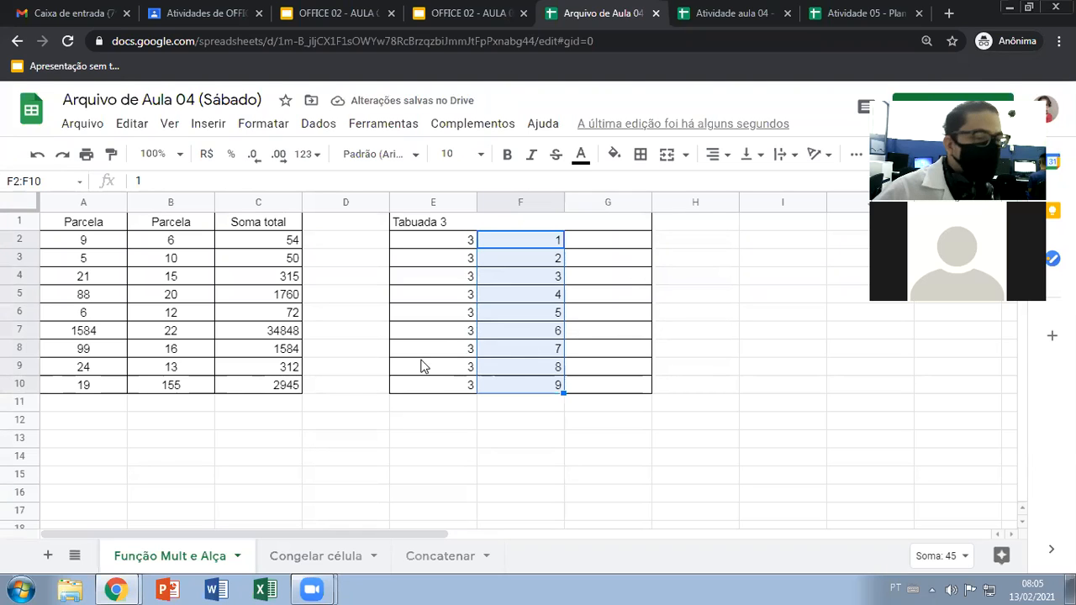
Add a tenth multiplication row to the table with 3 in E11 and 10 in F11
click(424, 405)
text(3)
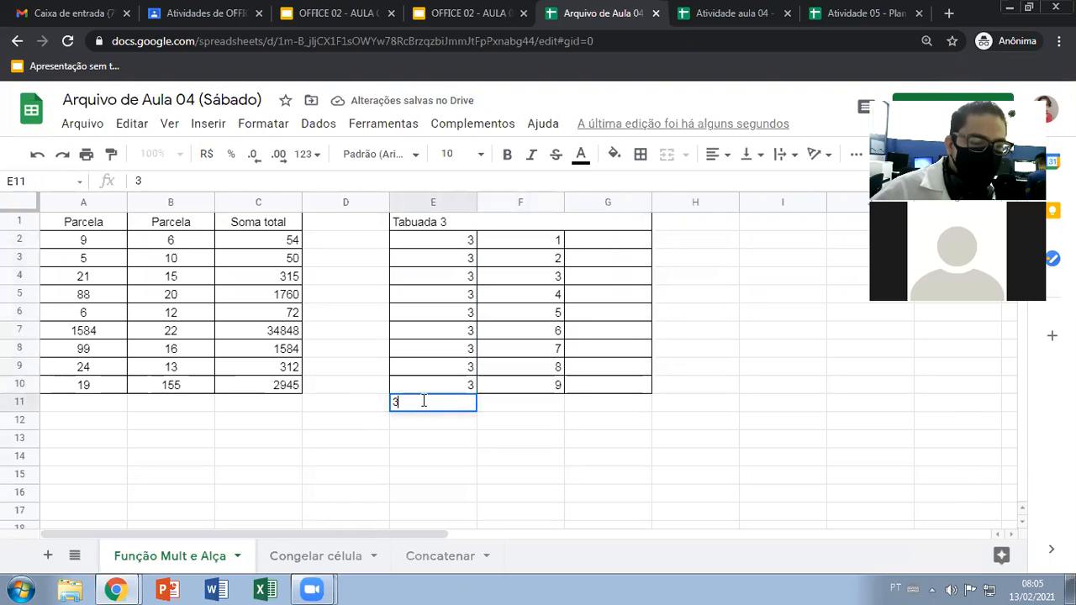
click(536, 404)
text(10)
key(Return)
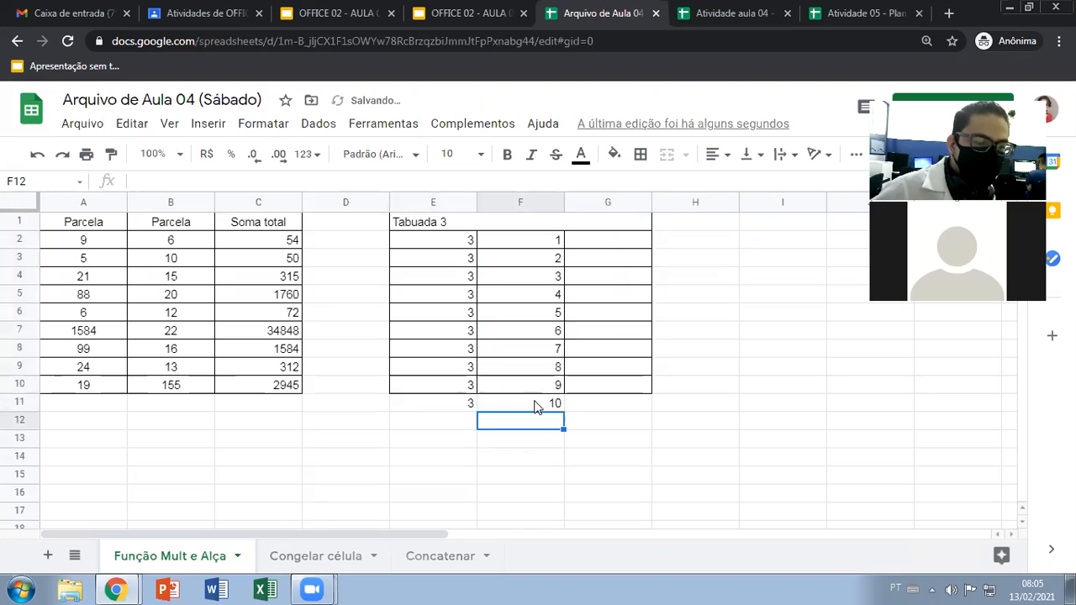
Copy the bordered cell formatting from E2 to the new row E11:G11
click(454, 244)
click(112, 156)
drag(442, 404, 597, 405)
click(578, 439)
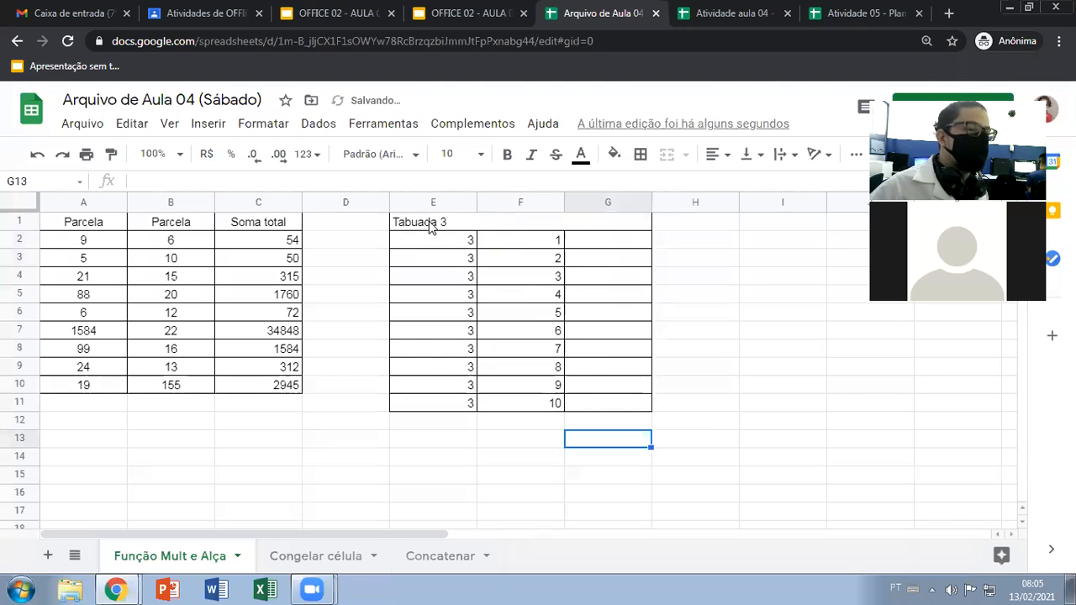
Center the "Tabuada 3" title horizontally in its merged cell
drag(433, 225, 633, 224)
click(673, 160)
click(714, 154)
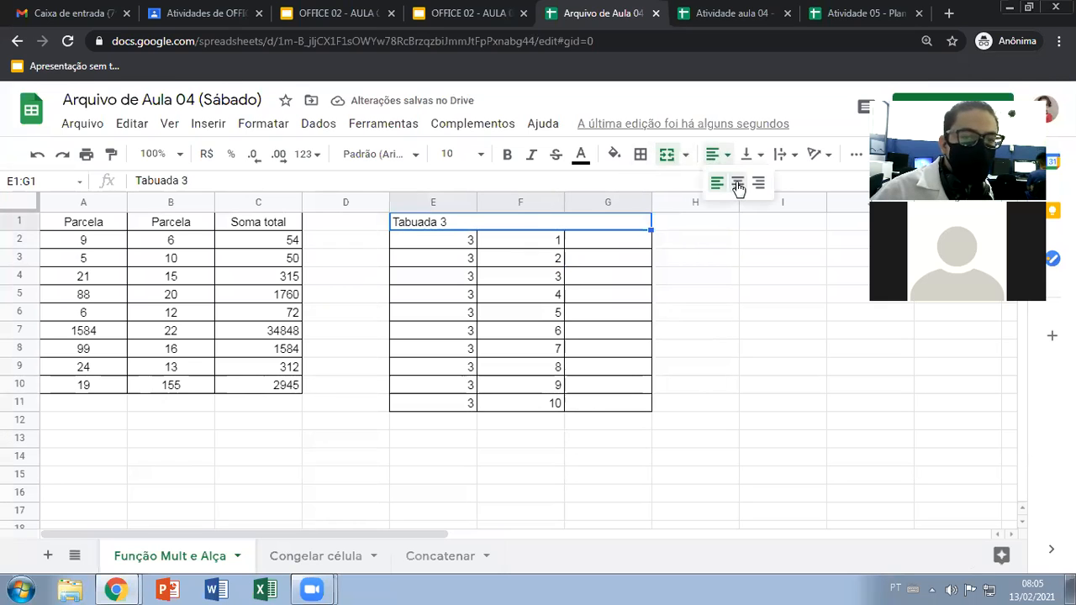
click(737, 182)
click(620, 266)
Review the factor pairs in columns E and F of the Tabuada 3 table, from row 2 to row 11
click(441, 243)
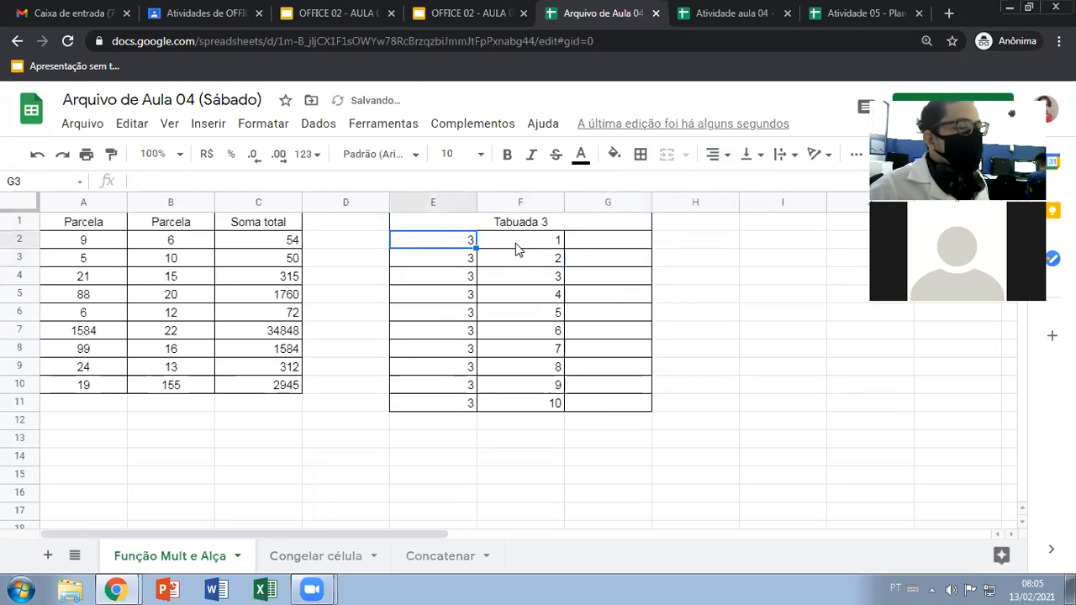
click(516, 245)
click(438, 246)
click(505, 245)
click(467, 246)
click(467, 259)
click(510, 262)
click(462, 274)
drag(461, 244, 468, 403)
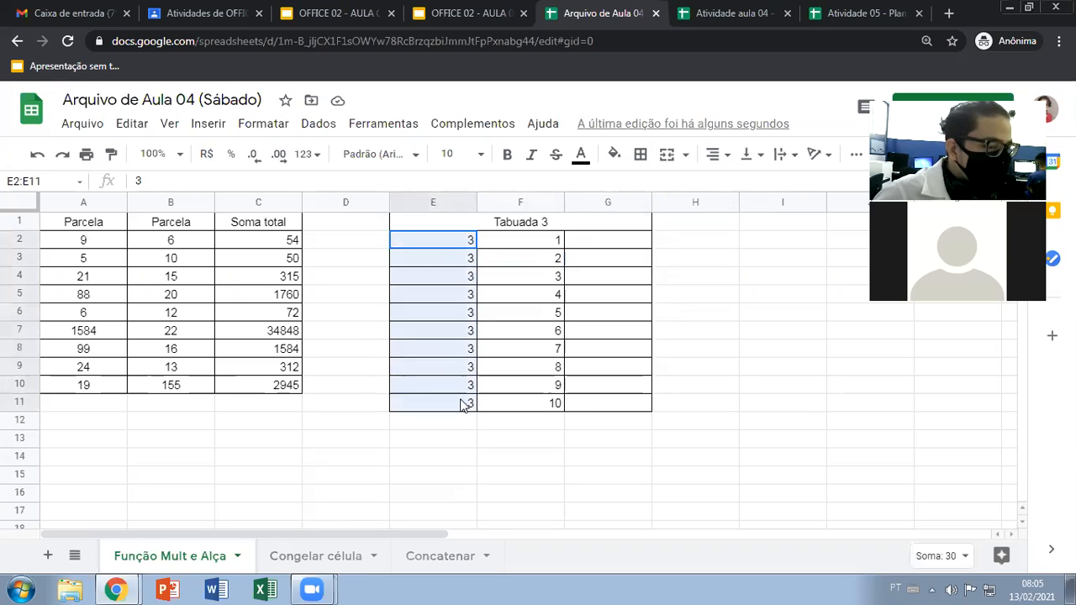
click(533, 251)
drag(538, 304, 537, 402)
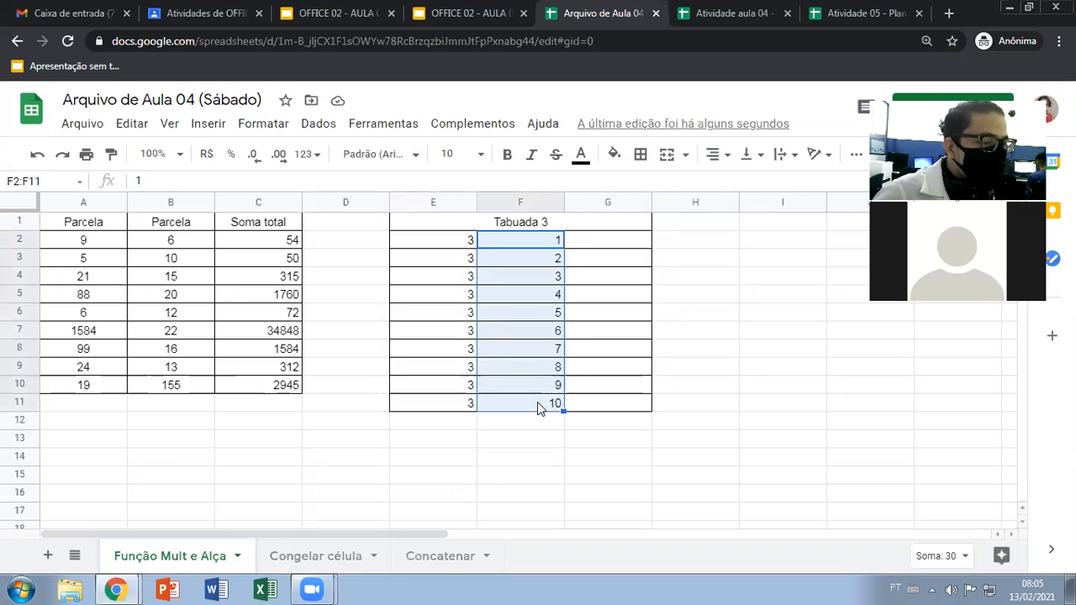
drag(439, 241, 448, 406)
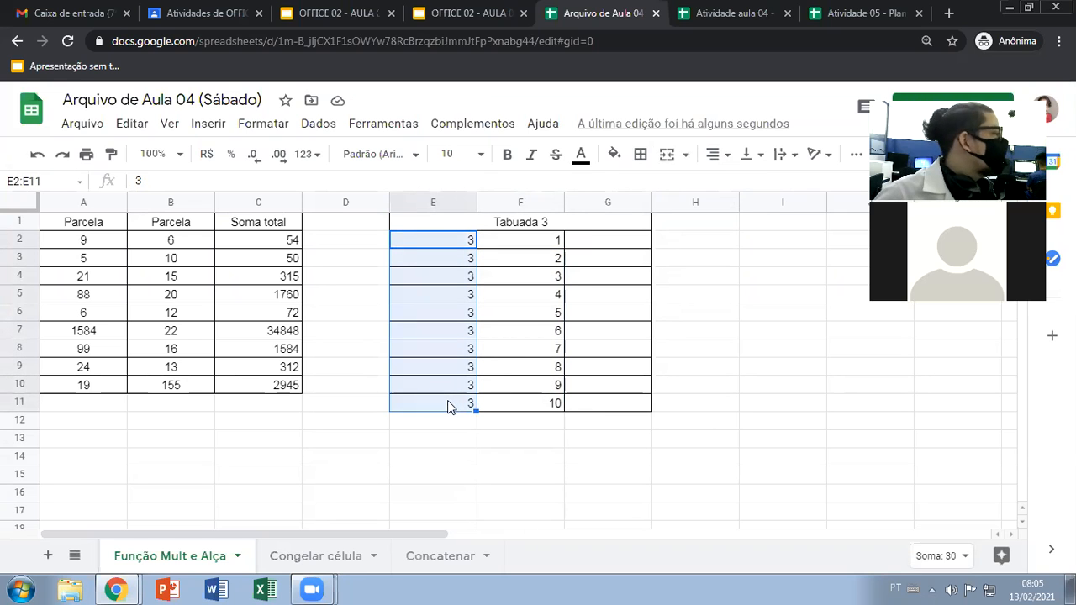
Enter the formula =MULT(E2;F2) in G2 to multiply the first pair of factors
click(602, 241)
text(=)
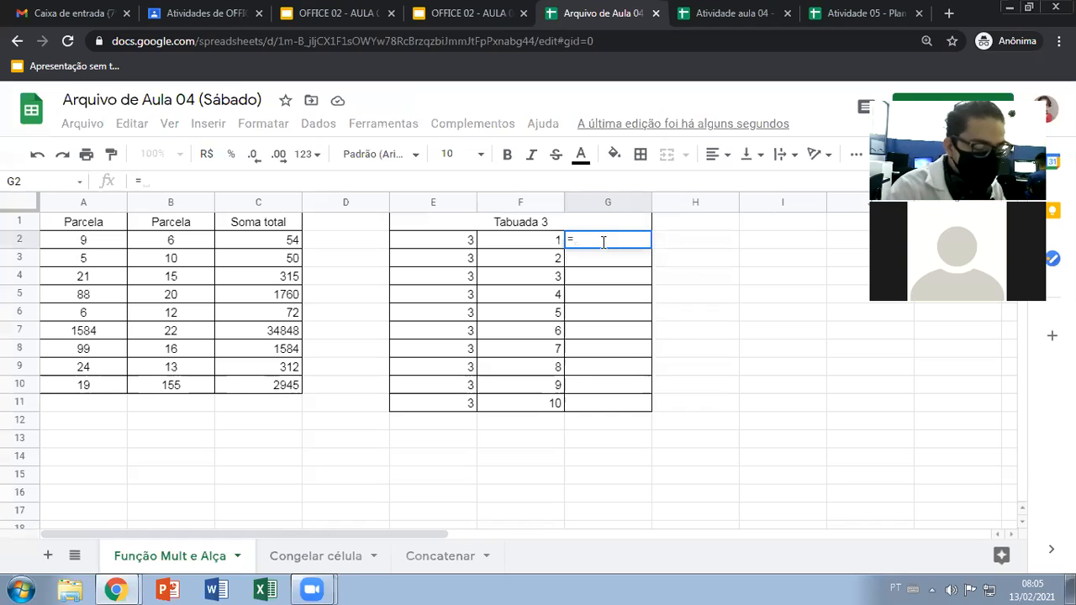
text(mult)
click(600, 259)
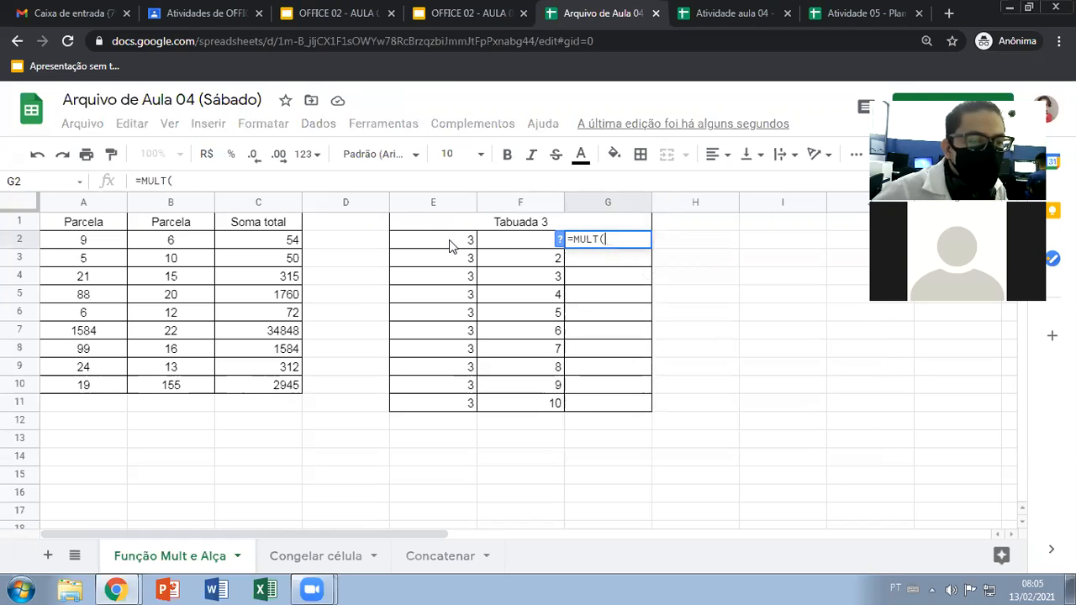
click(449, 240)
text(;)
click(535, 242)
text())
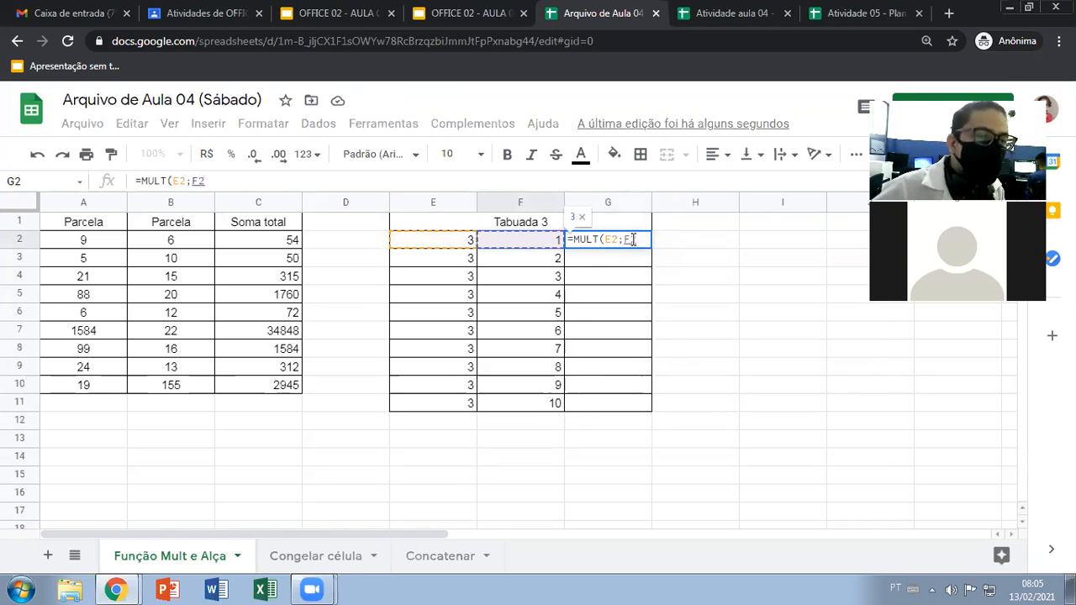
key(Return)
Fill the multiplication formula from G2 down through G11
click(635, 244)
drag(649, 247, 637, 406)
drag(439, 244, 430, 410)
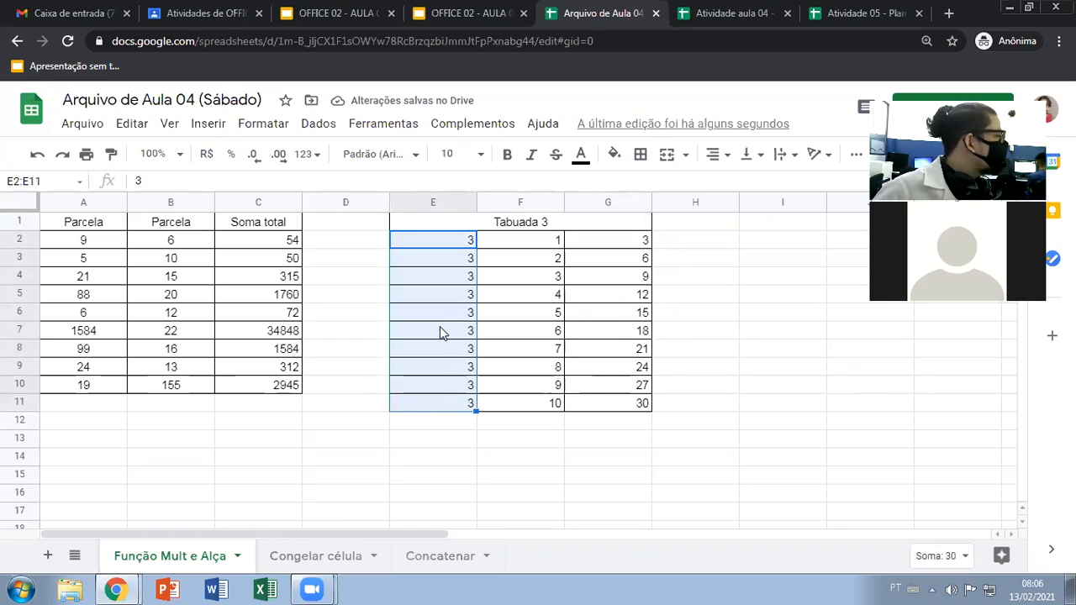
click(430, 259)
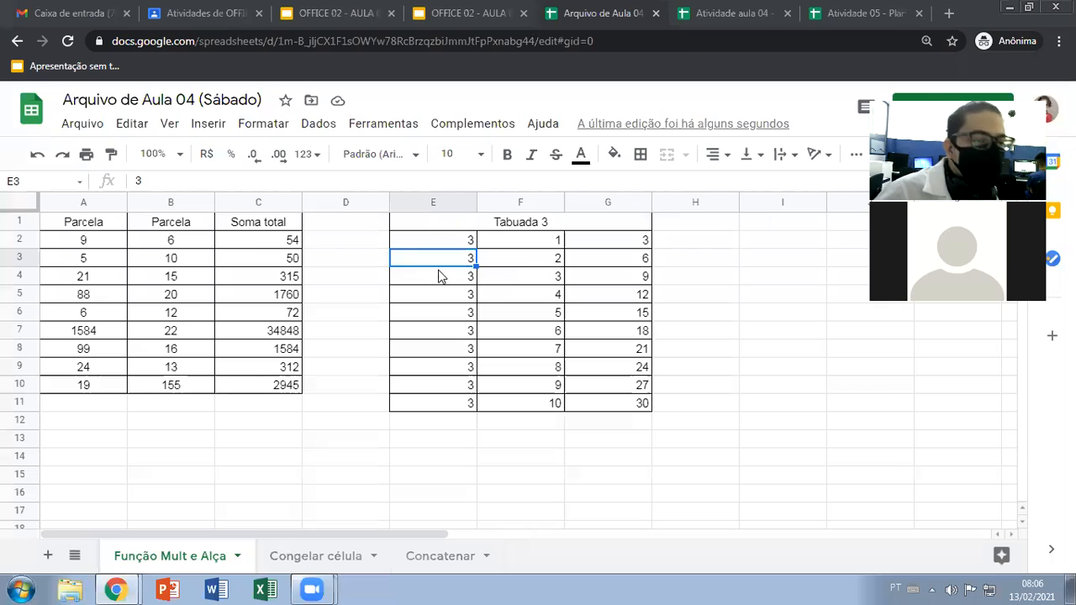
Refill the Soma total formula from C2 through C10 to demonstrate filling downward
click(269, 240)
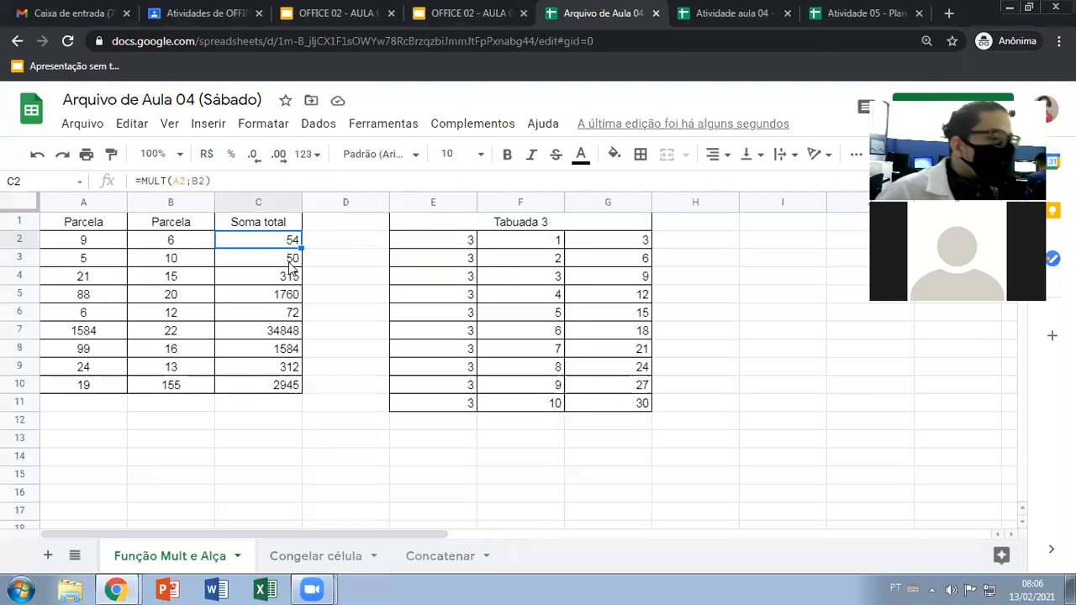
drag(301, 249, 288, 385)
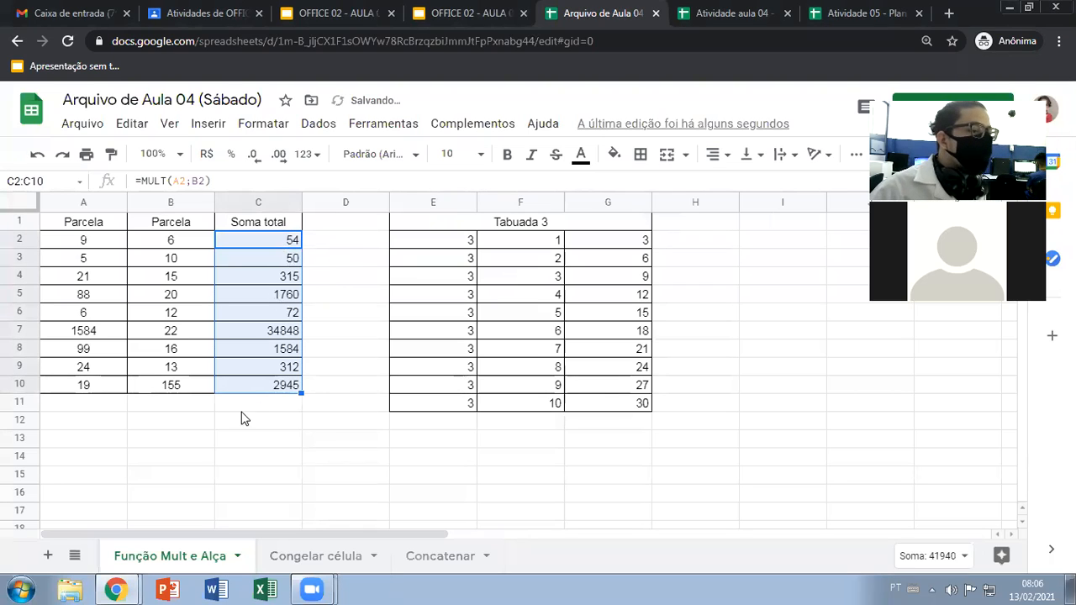
Enter 3 in B13 and fill it across the row through D13
click(180, 447)
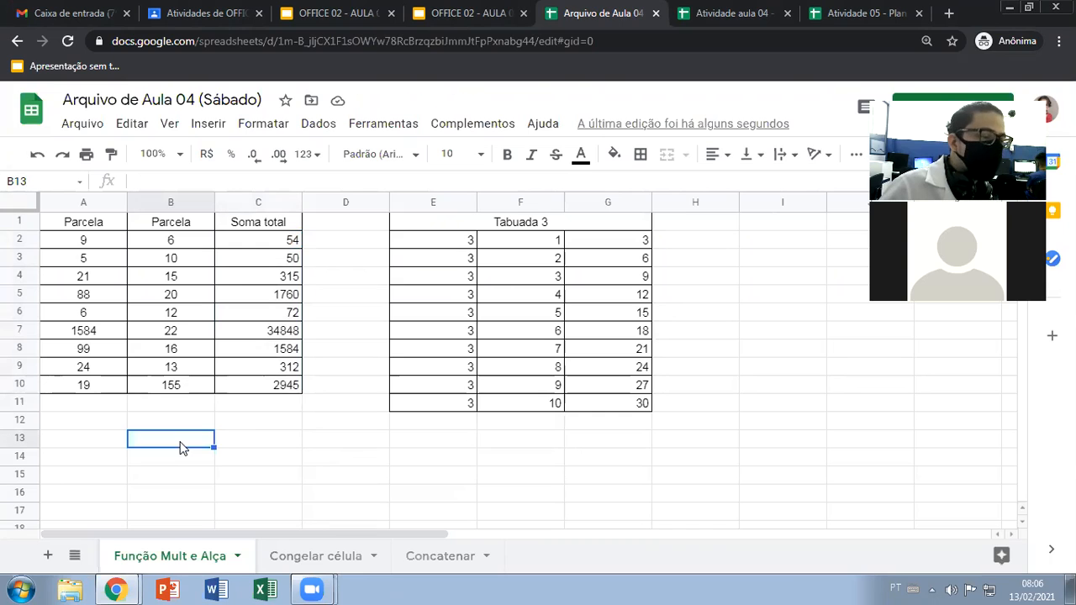
text(3)
key(Return)
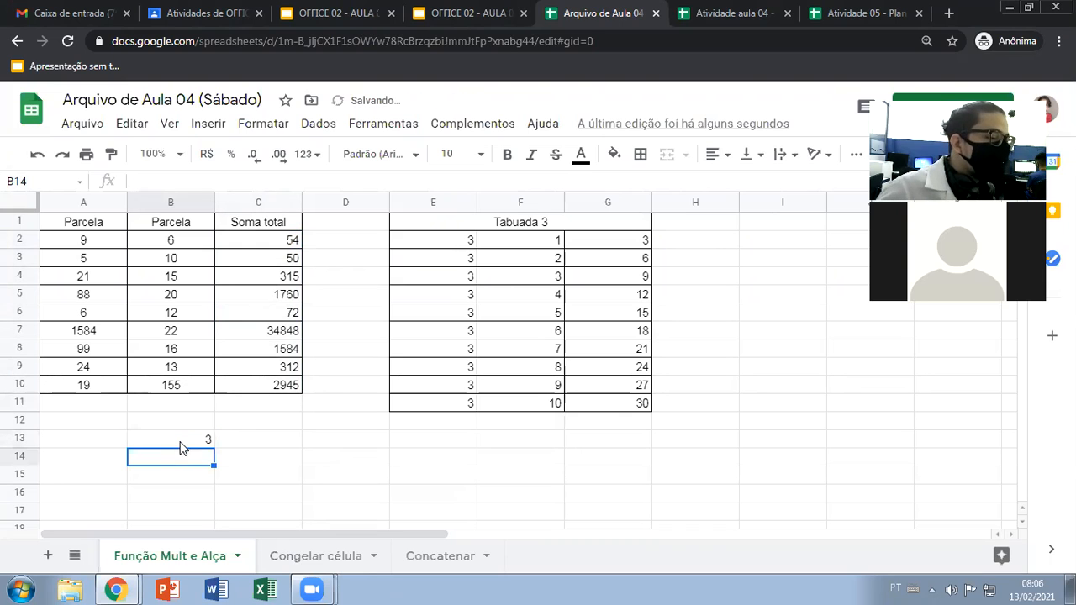
click(206, 439)
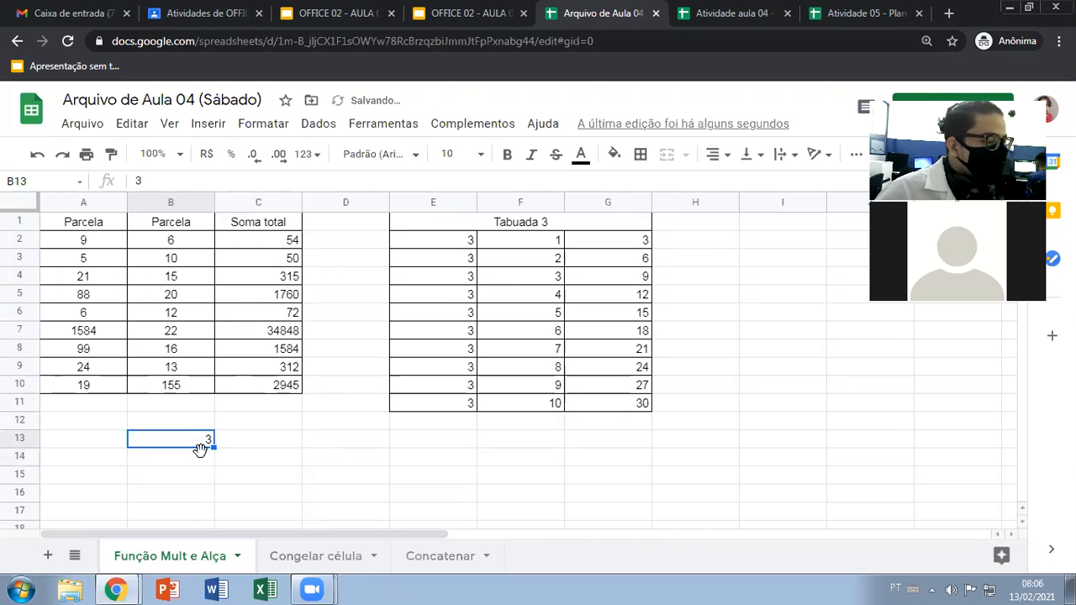
drag(216, 447, 363, 449)
click(458, 464)
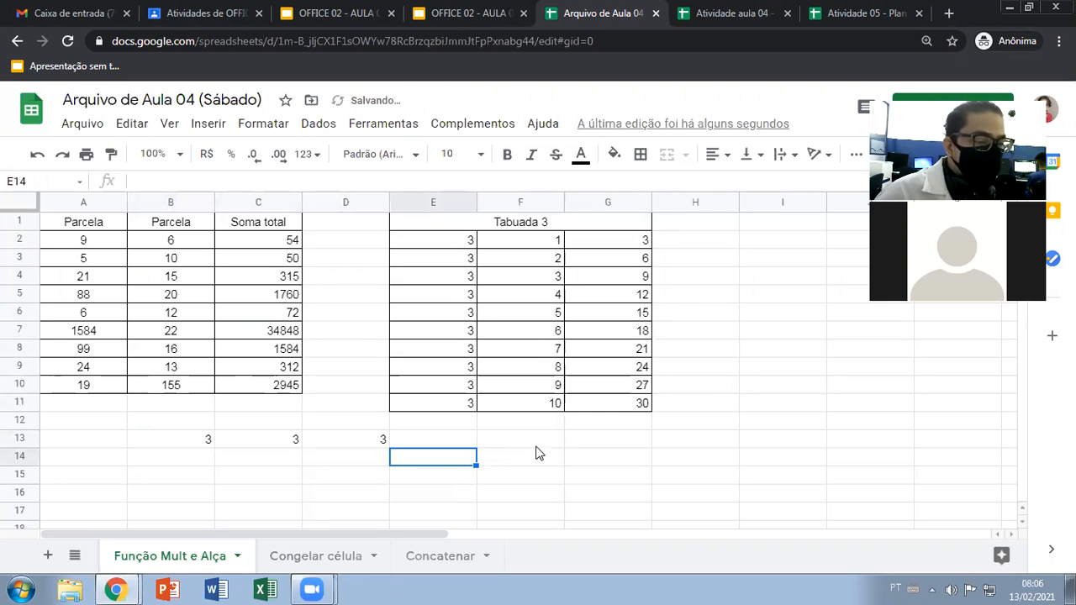
Enter 1 in G13 and 2 in H13, and fill the number series across the row through L13
click(592, 440)
text(1)
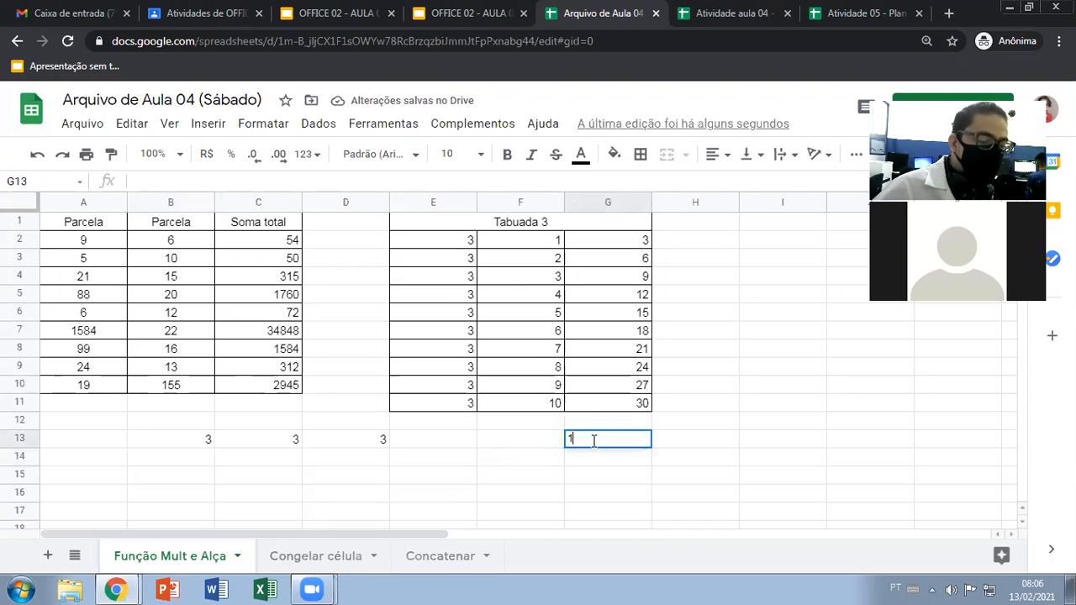
key(Return)
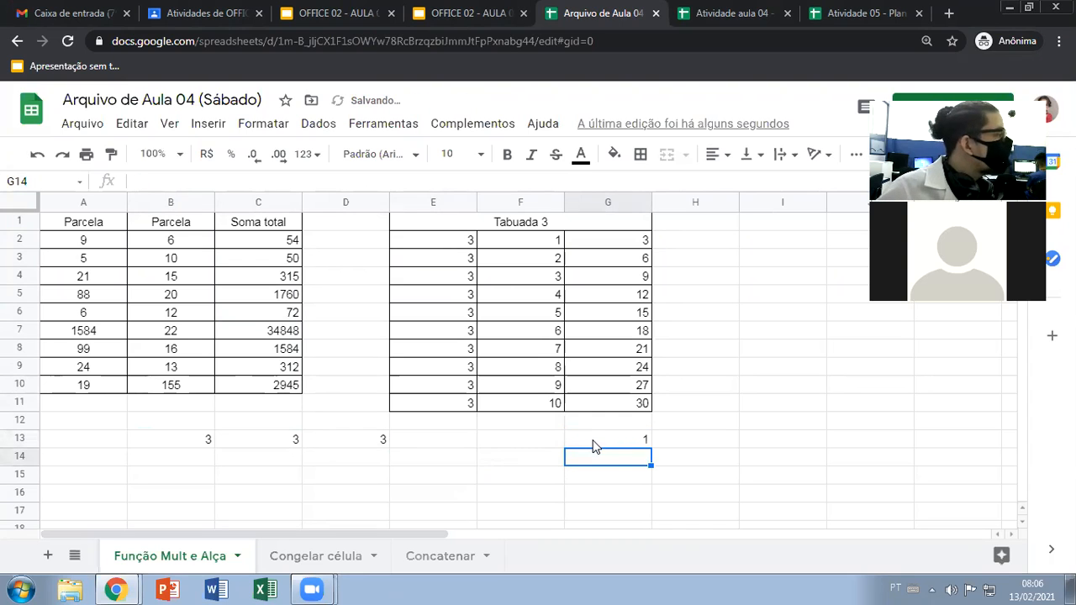
click(667, 440)
text(2)
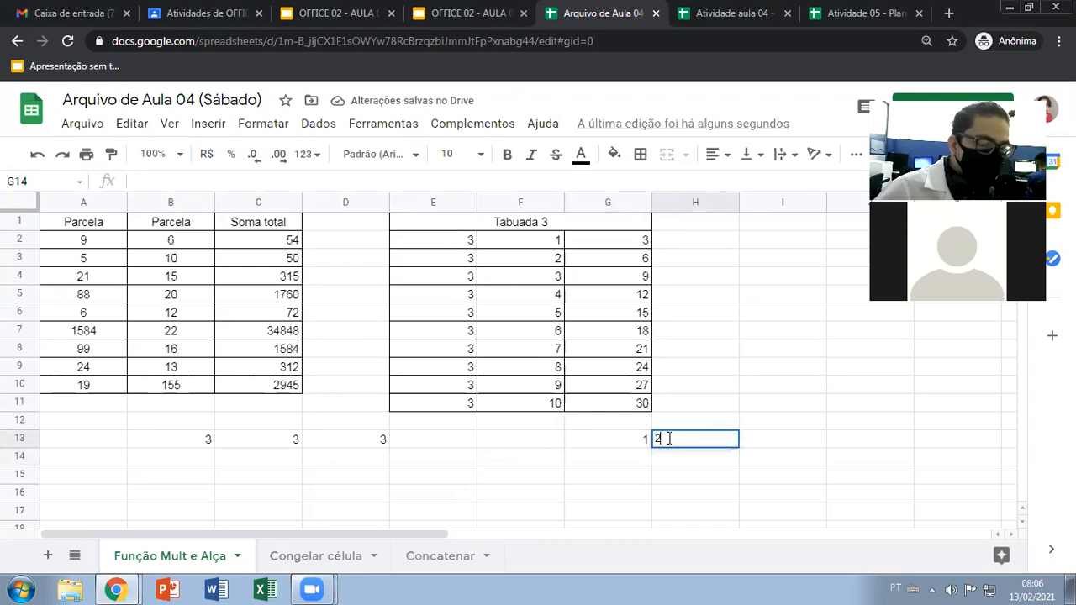
key(Return)
drag(636, 440, 874, 444)
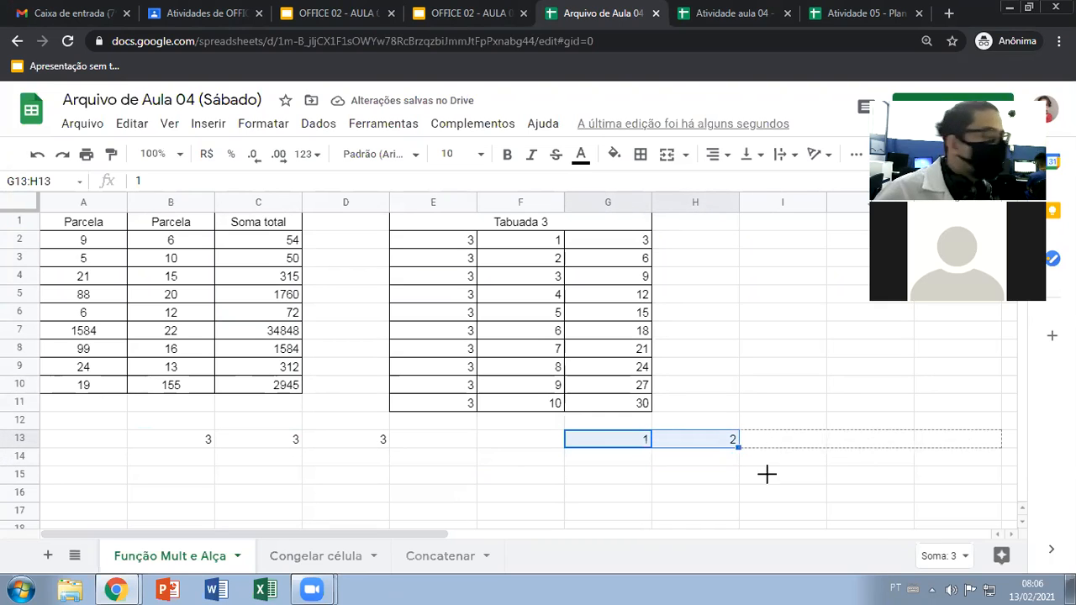
click(766, 474)
Clear all the sample fill values from row 13, starting at B13
drag(186, 439, 848, 442)
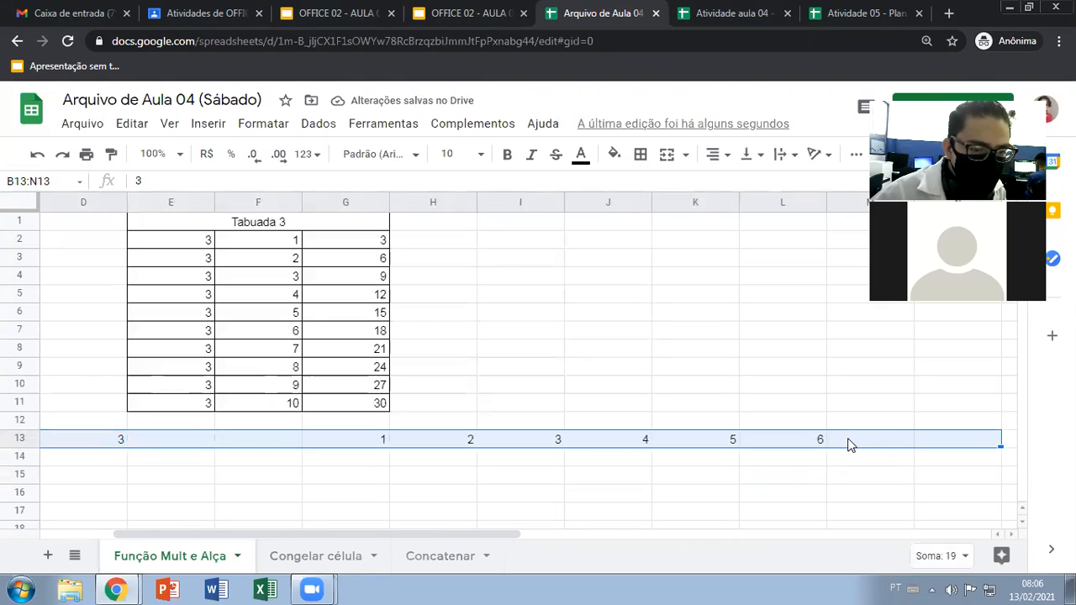
key(Delete)
click(691, 424)
Fill a month series from Janeiro in J3 down through J11, and clear it again
click(579, 254)
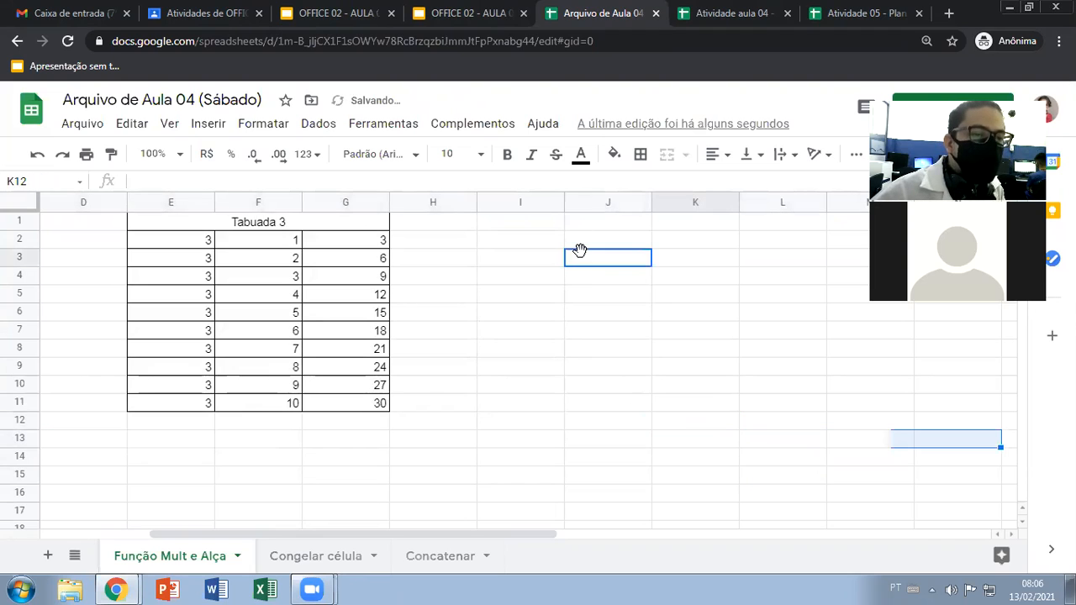
text(Jnaeiro)
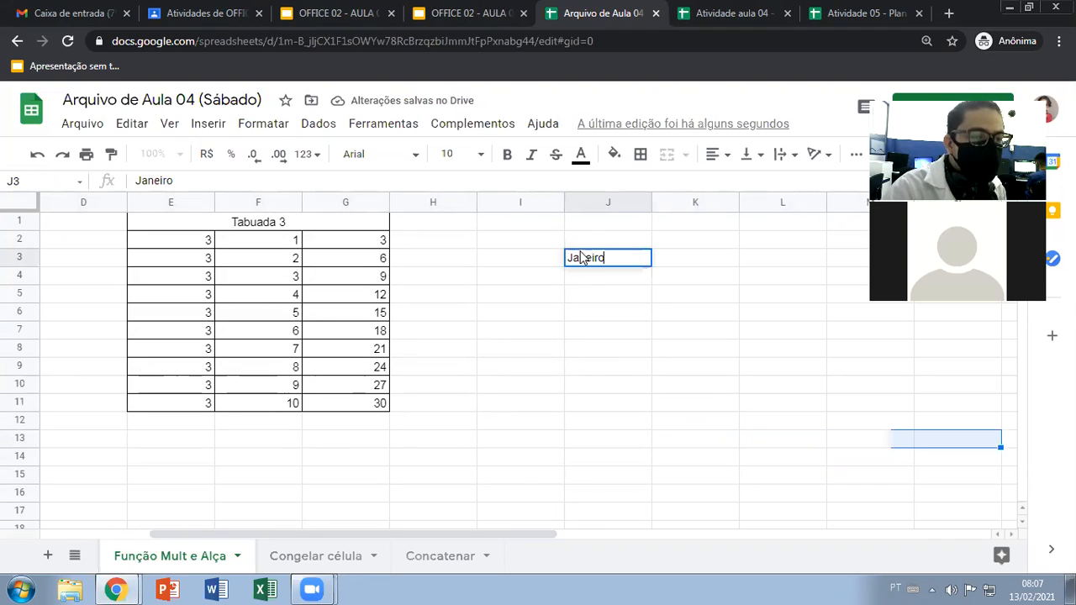
key(Return)
click(644, 262)
drag(649, 268, 639, 402)
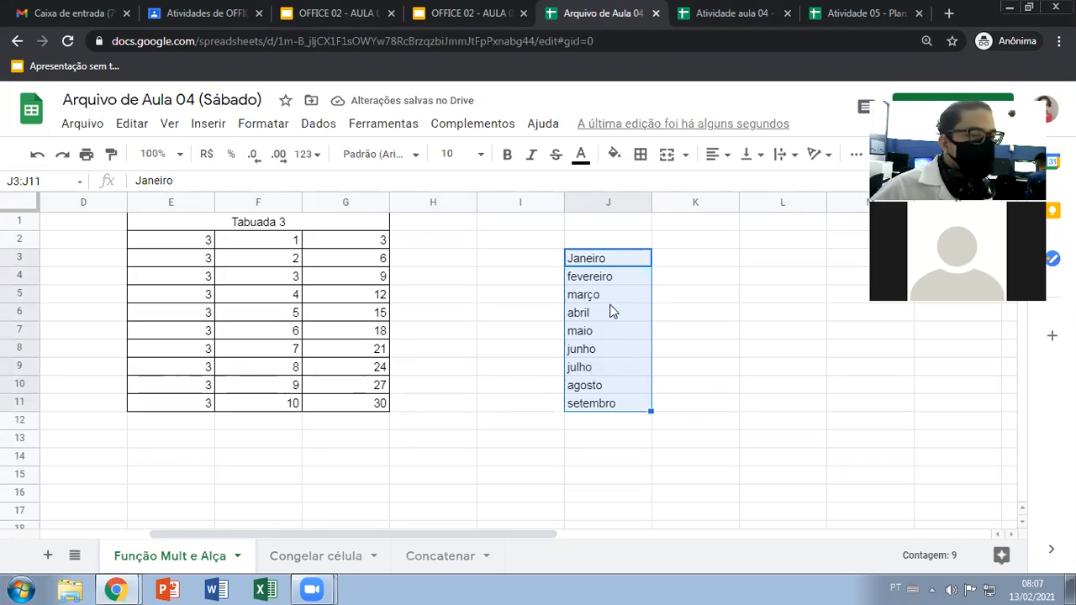
key(Delete)
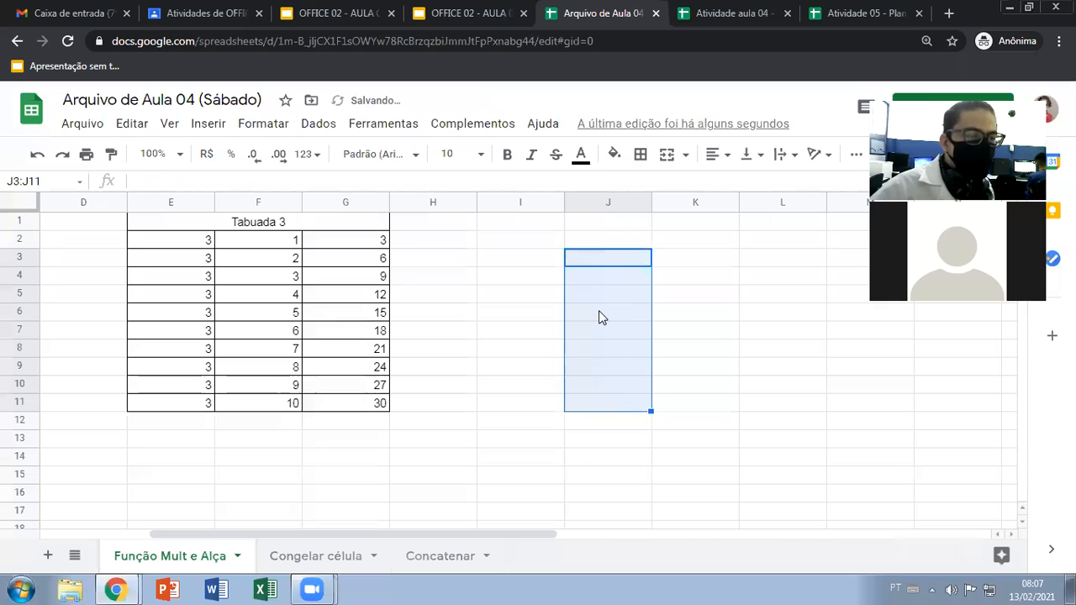
Enter MÊS 1 in J3 and MÊS 2 in K3 as the start of a text series
click(591, 257)
text(MÊs)
key(BackSpace)
key(BackSpace)
text(ÊS)
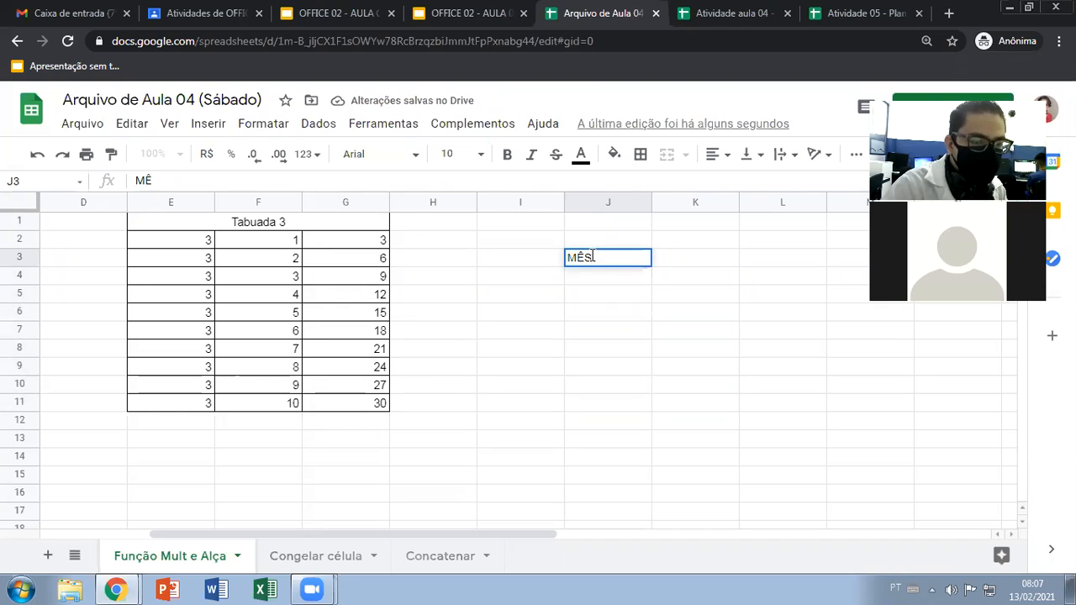
text(1)
click(660, 258)
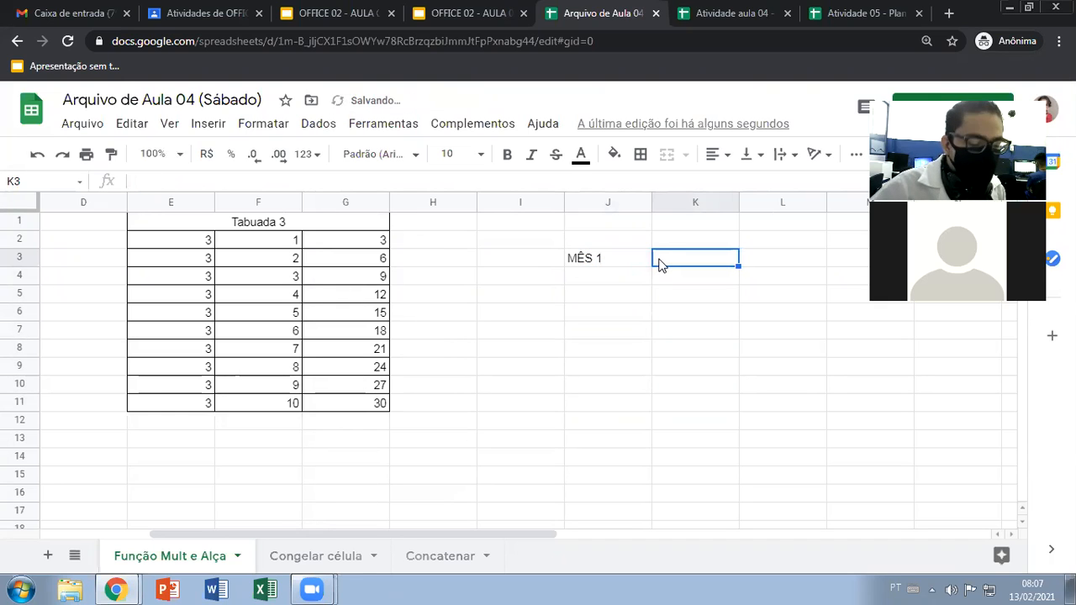
text(MÊS 2)
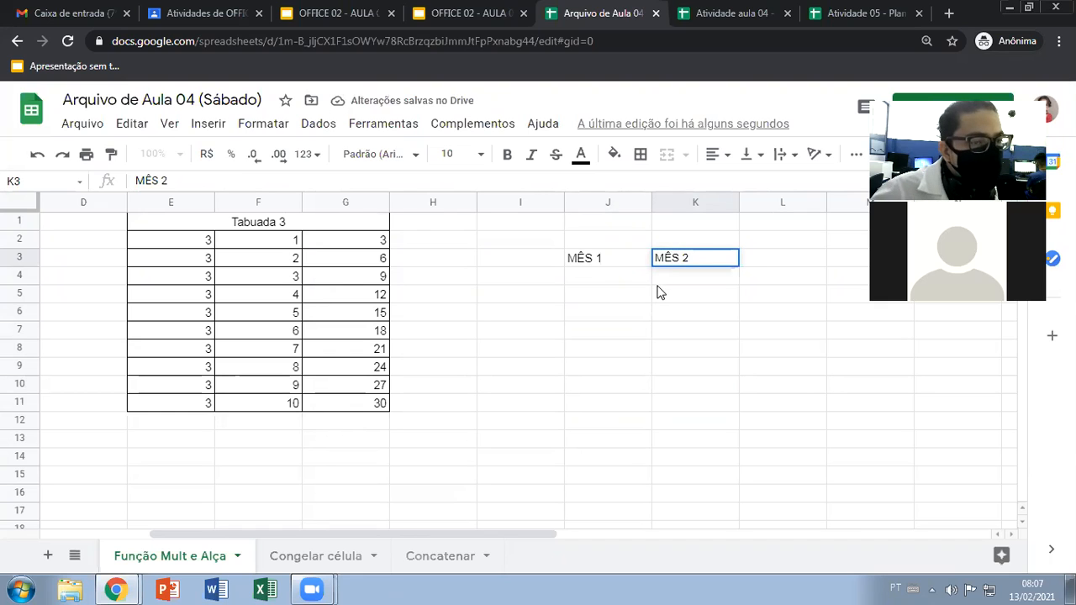
key(Return)
Extend the MÊS series across row 3 through M3, and clear J3:M3
drag(631, 258, 841, 269)
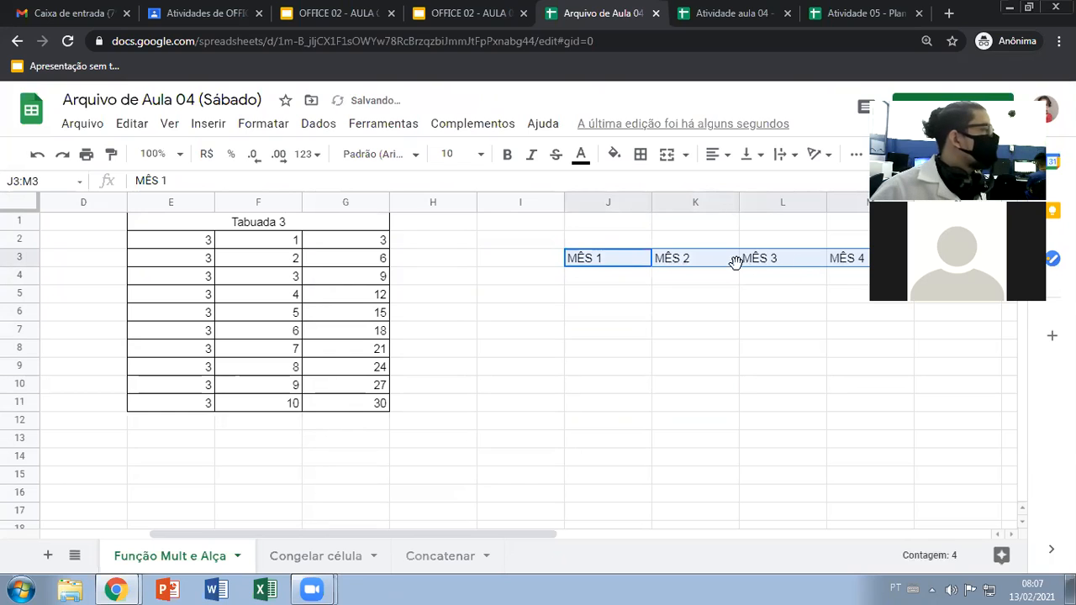
key(Delete)
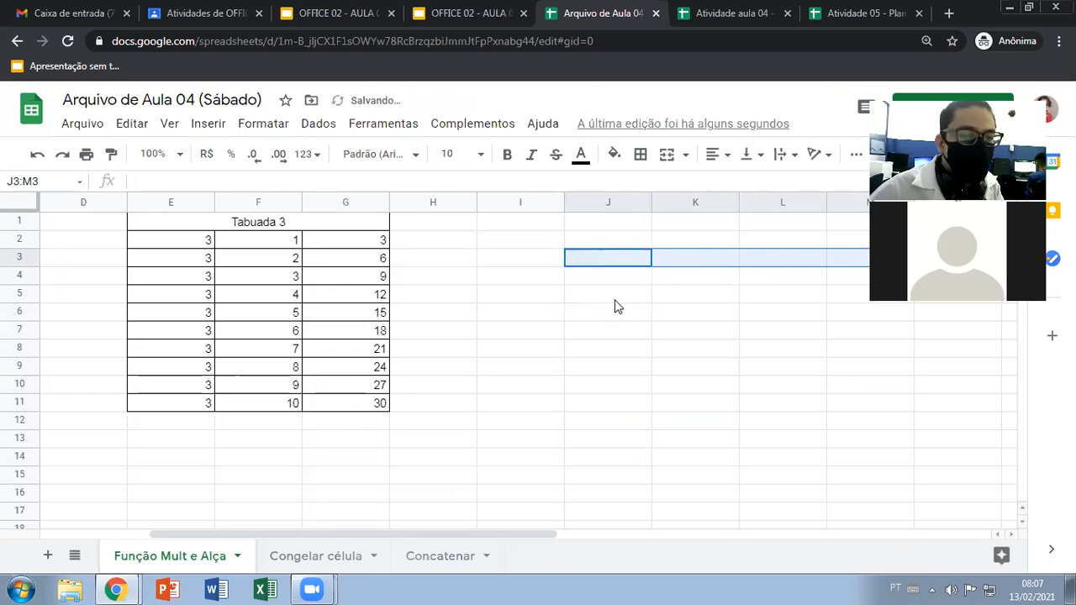
click(615, 298)
key(Left)
key(Left)
key(Left)
key(Left)
key(Left)
key(Left)
key(Left)
key(Left)
key(Left)
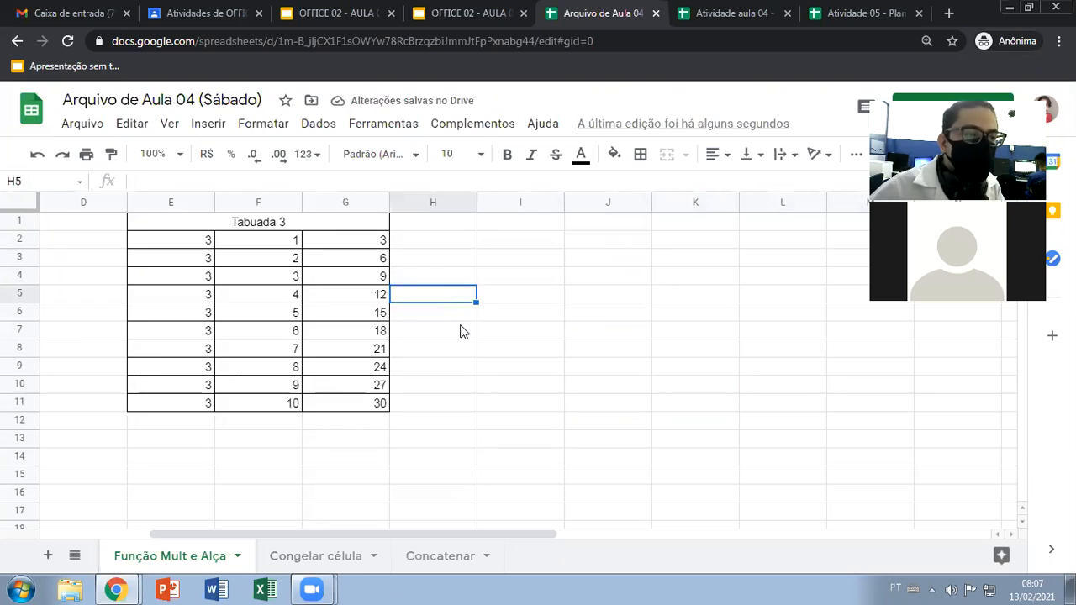
key(Up)
key(Right)
Clear the repeated factor 3 from E3:E11 in the Tabuada 3 table
click(459, 244)
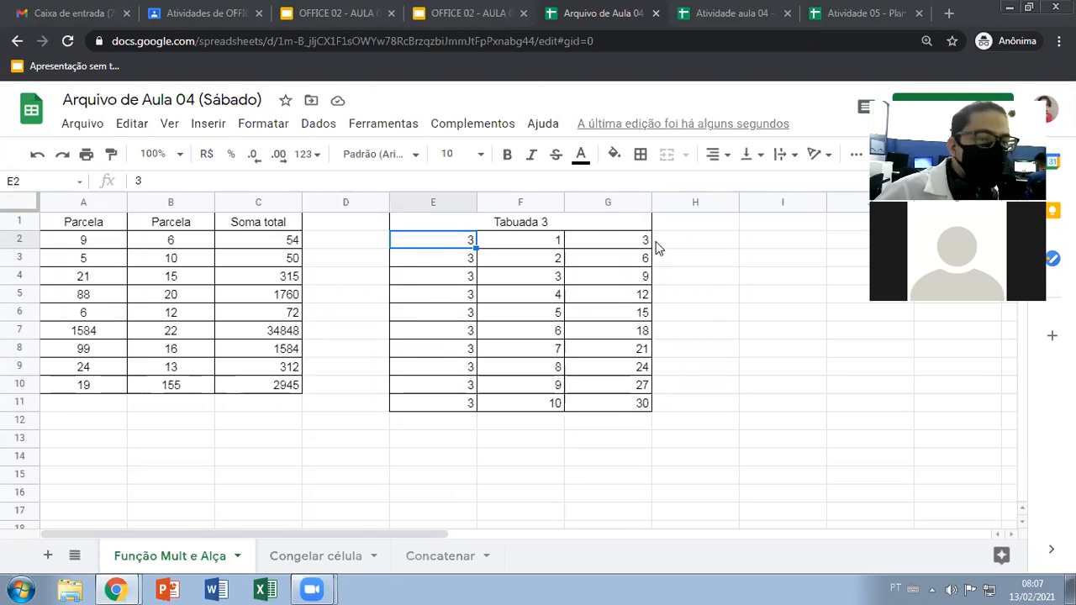
drag(445, 260, 431, 407)
key(Delete)
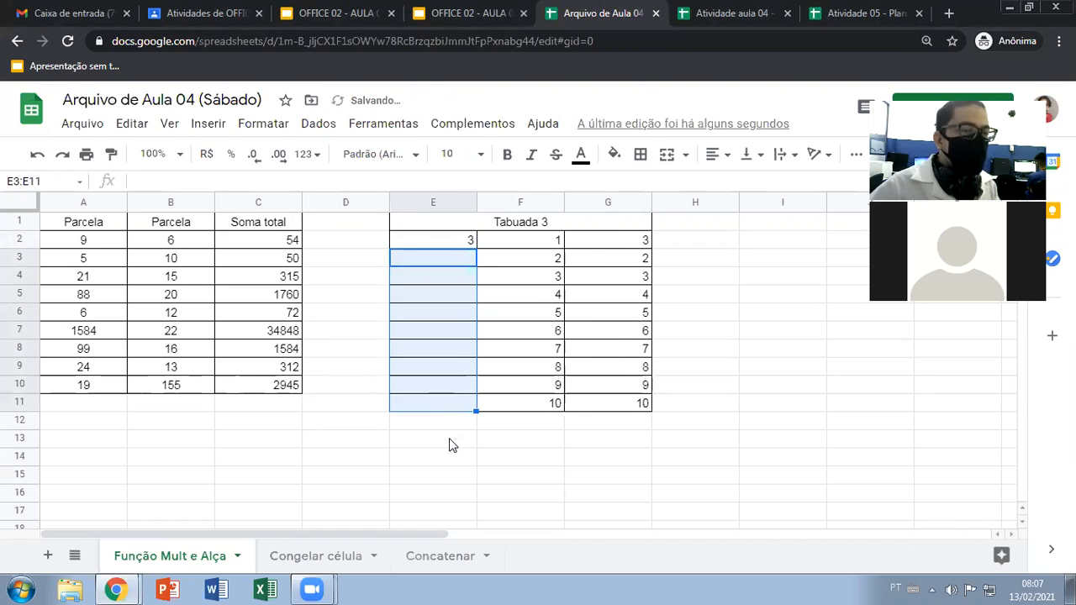
click(449, 438)
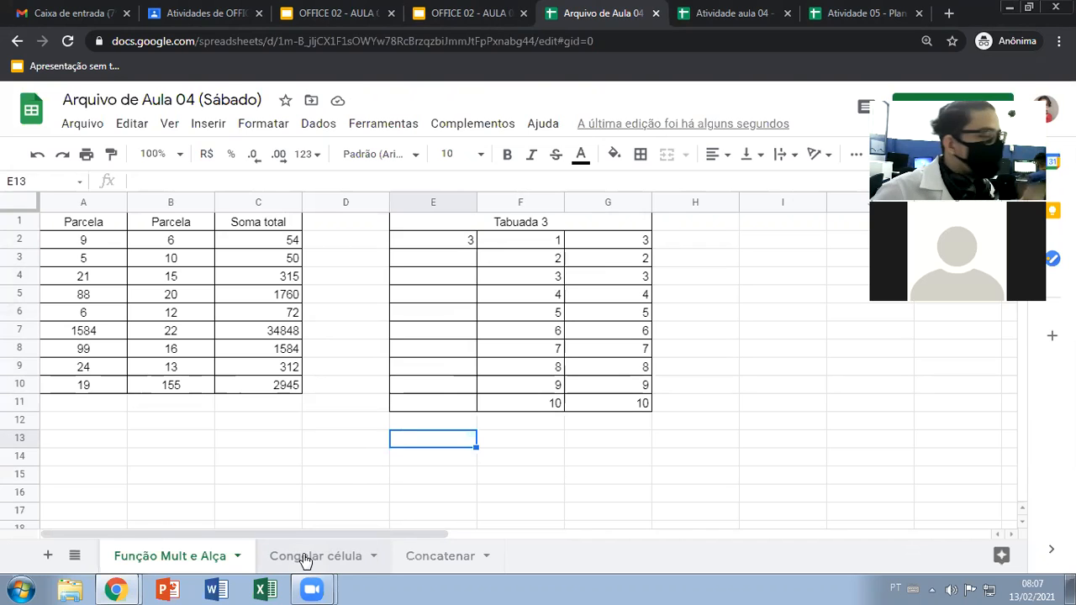
Lock the first factor by changing the G2 formula to =MULT($E$2;F2), and refill it down through G11
click(629, 242)
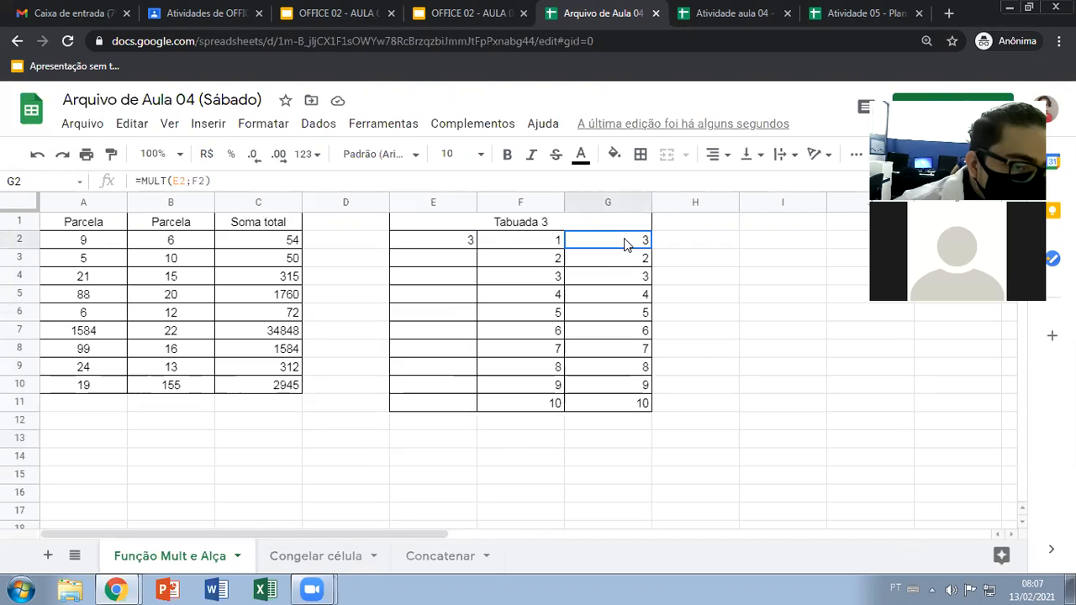
double_click(619, 242)
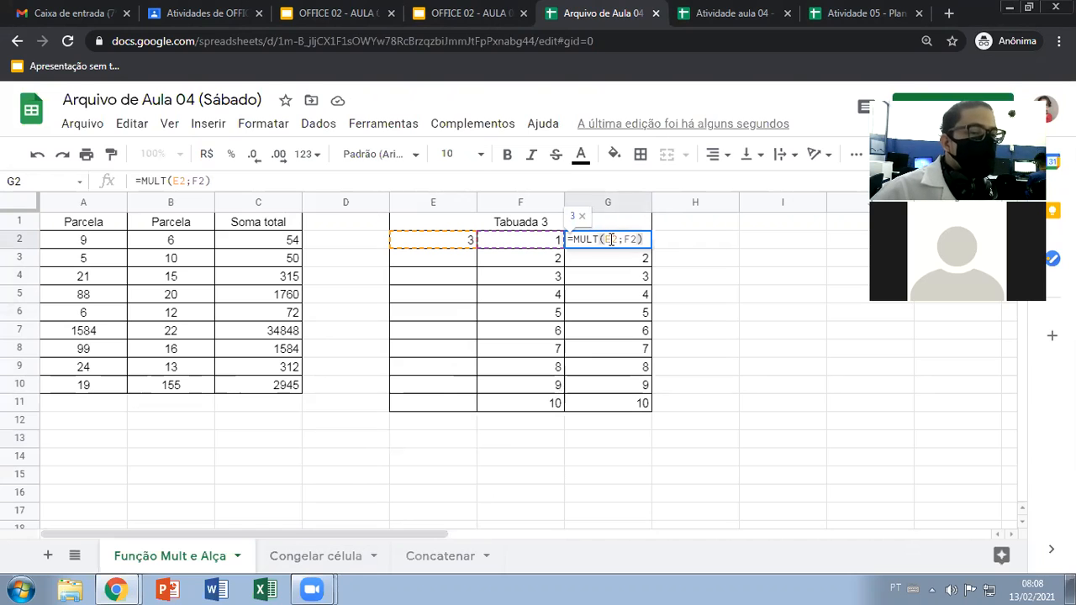
click(644, 239)
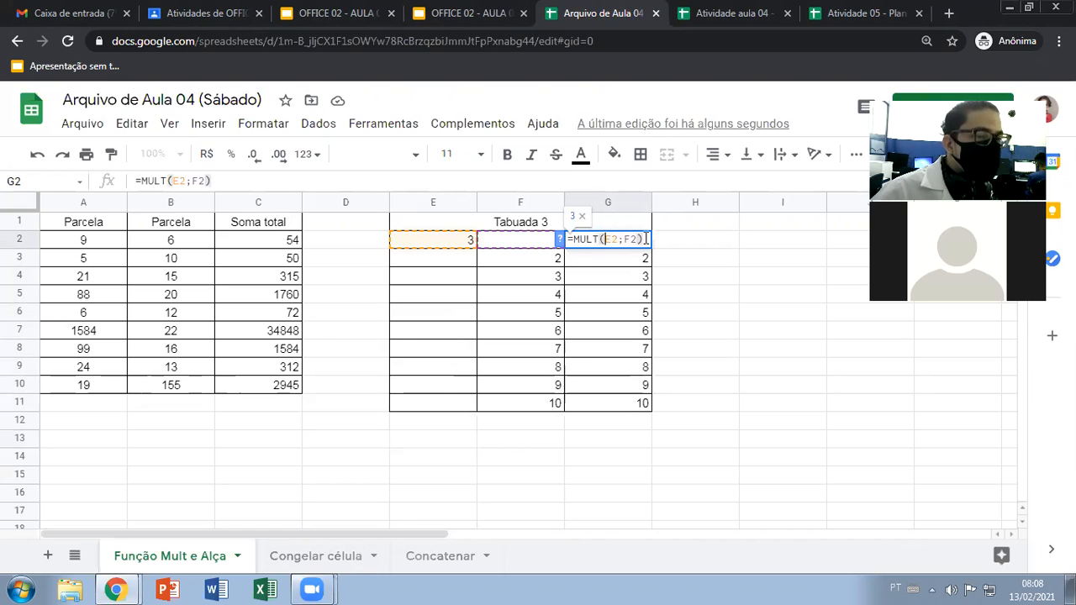
text($)
key(Right)
text($)
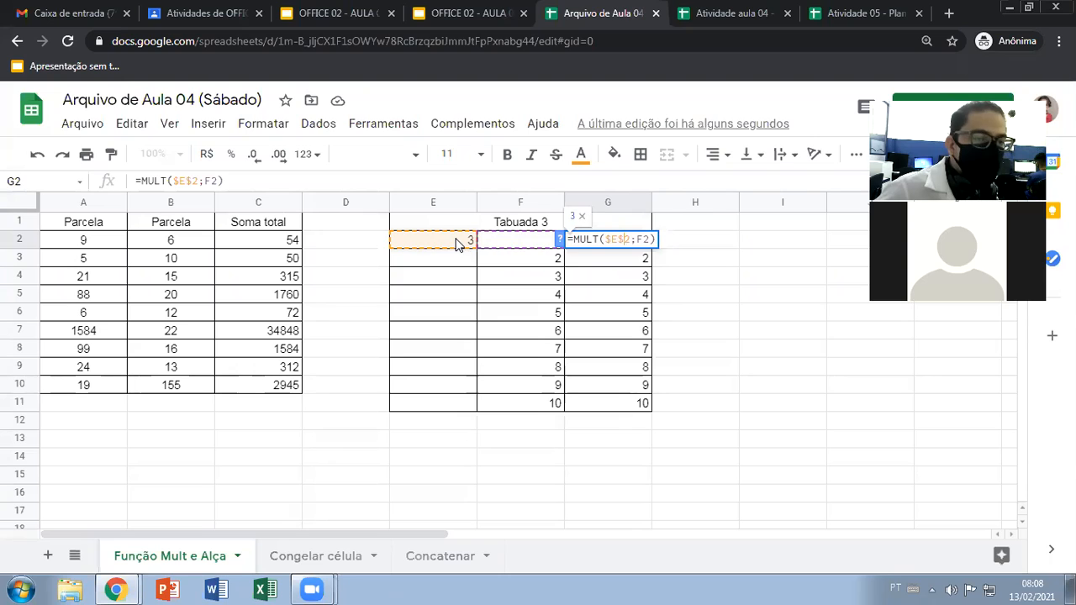
key(Return)
click(638, 243)
drag(651, 244, 644, 410)
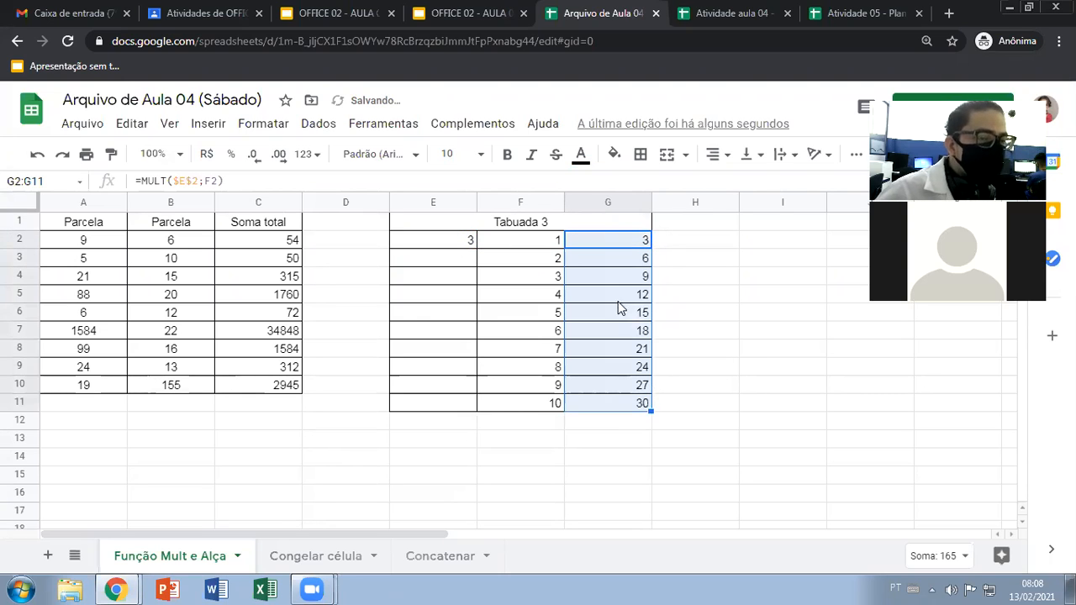
Examine how the locked factor in E2 relates to the multipliers in column F and the formula in G2
click(553, 245)
click(515, 257)
click(466, 241)
click(521, 277)
click(463, 247)
drag(427, 267, 427, 404)
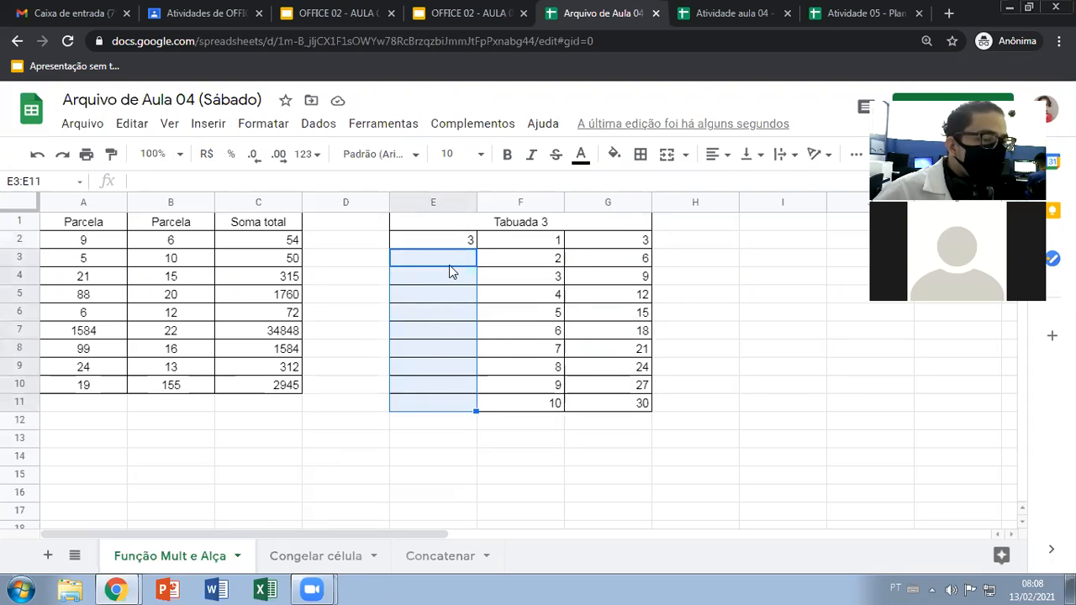
click(628, 246)
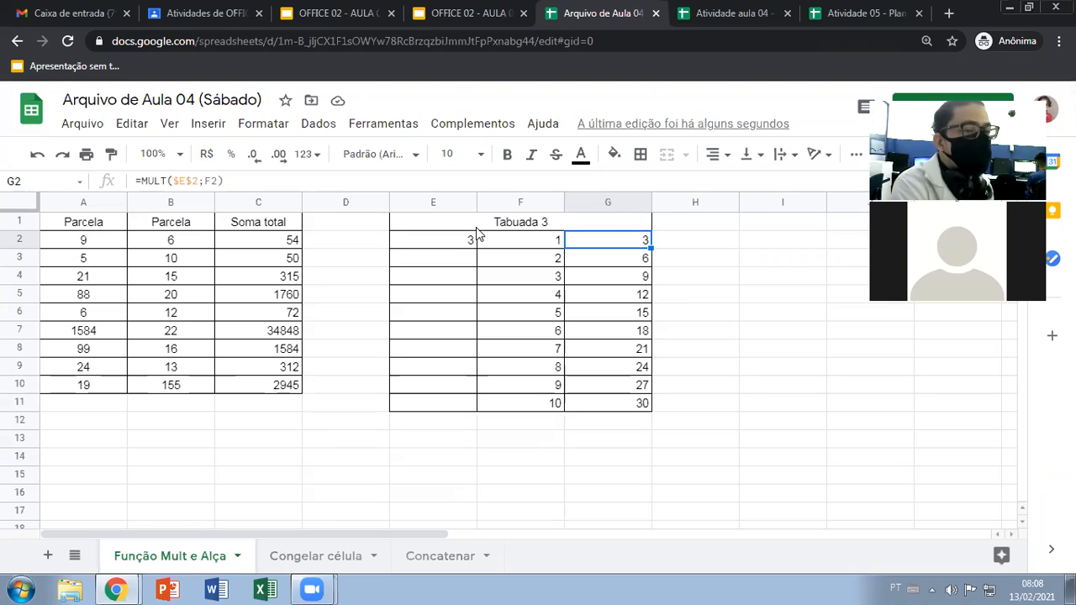
click(424, 317)
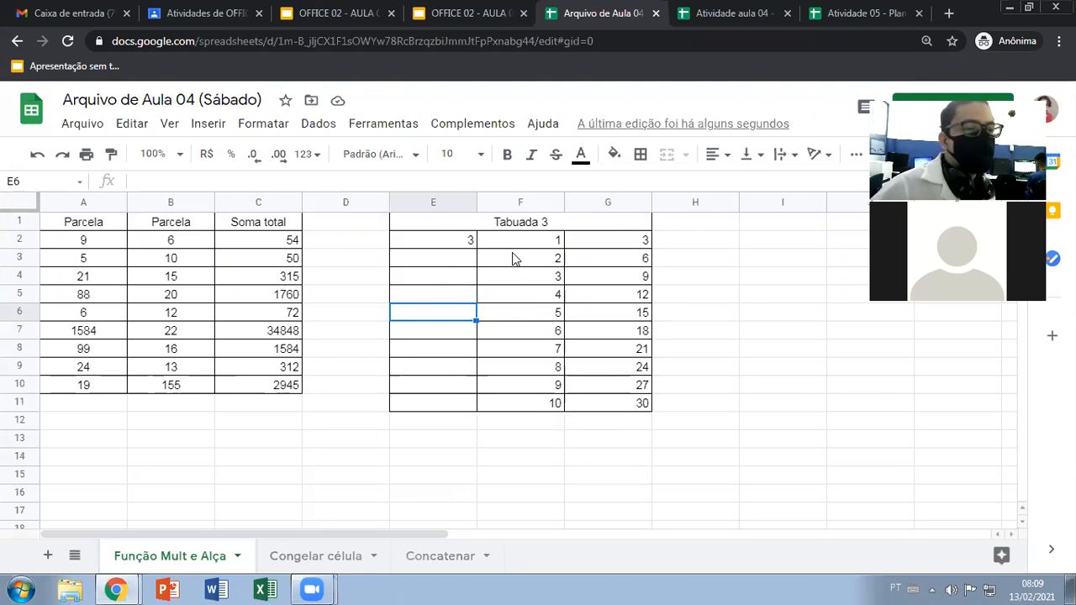
click(459, 242)
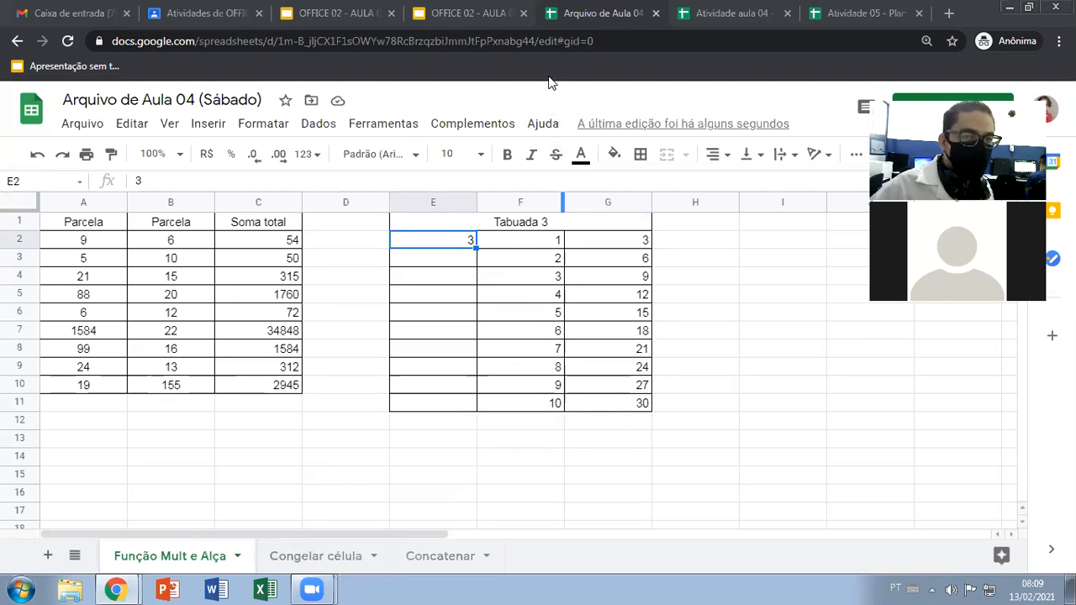
Open the Congelar célula sheet and examine the discount rate in A2, the salaries in column B and the discount cells C2:C10
click(299, 558)
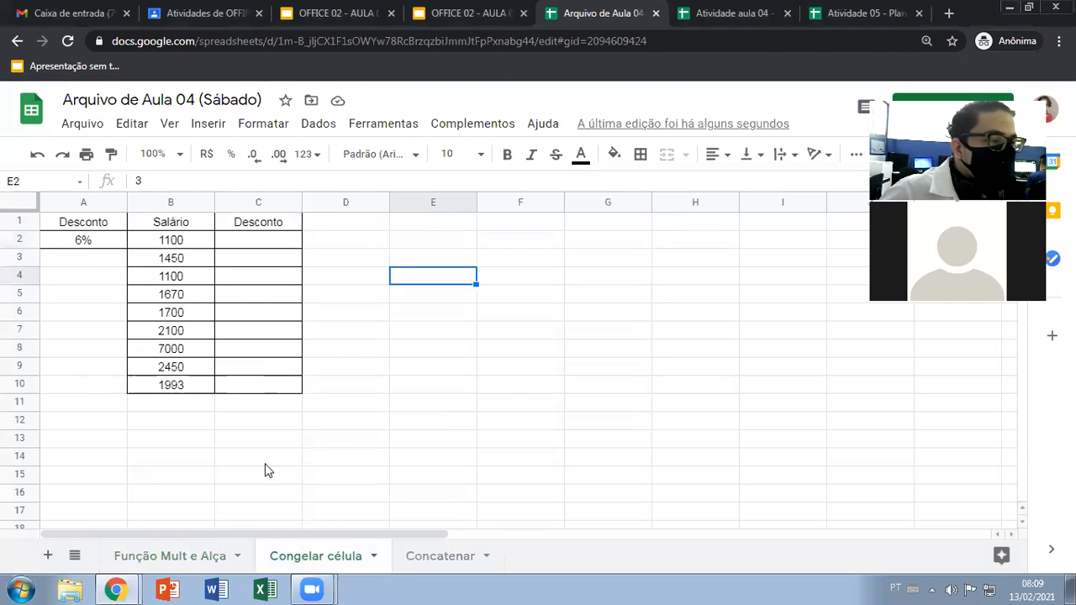
click(84, 244)
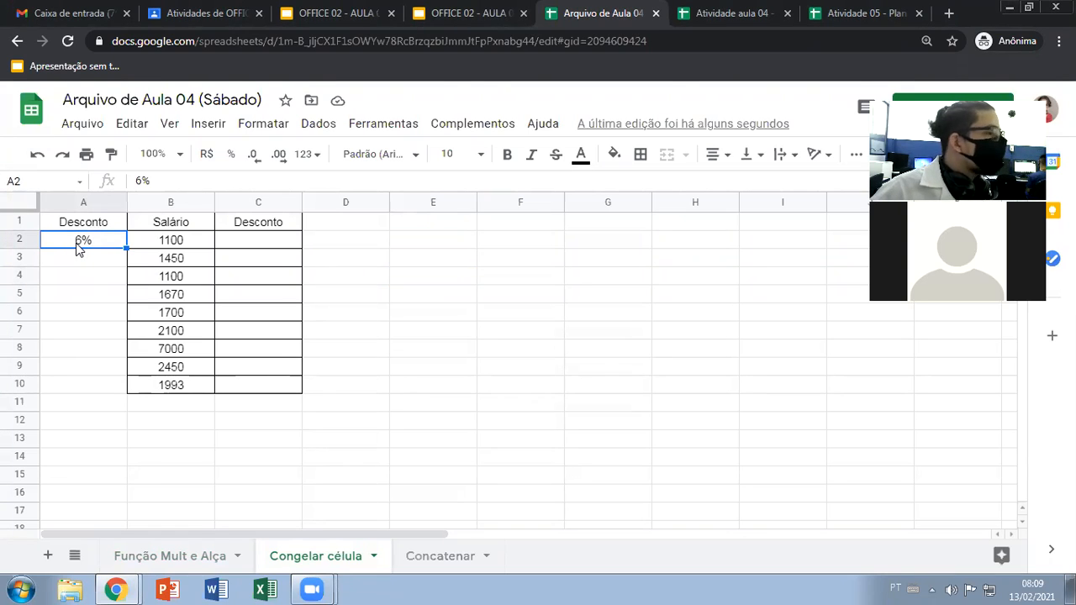
click(166, 246)
click(171, 278)
click(167, 295)
click(165, 312)
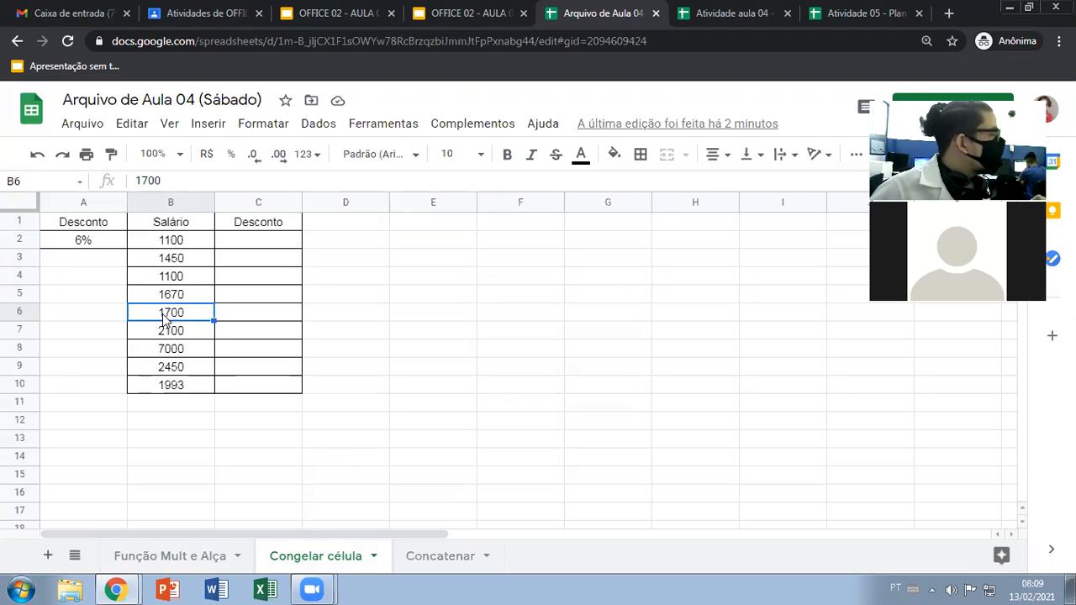
click(173, 241)
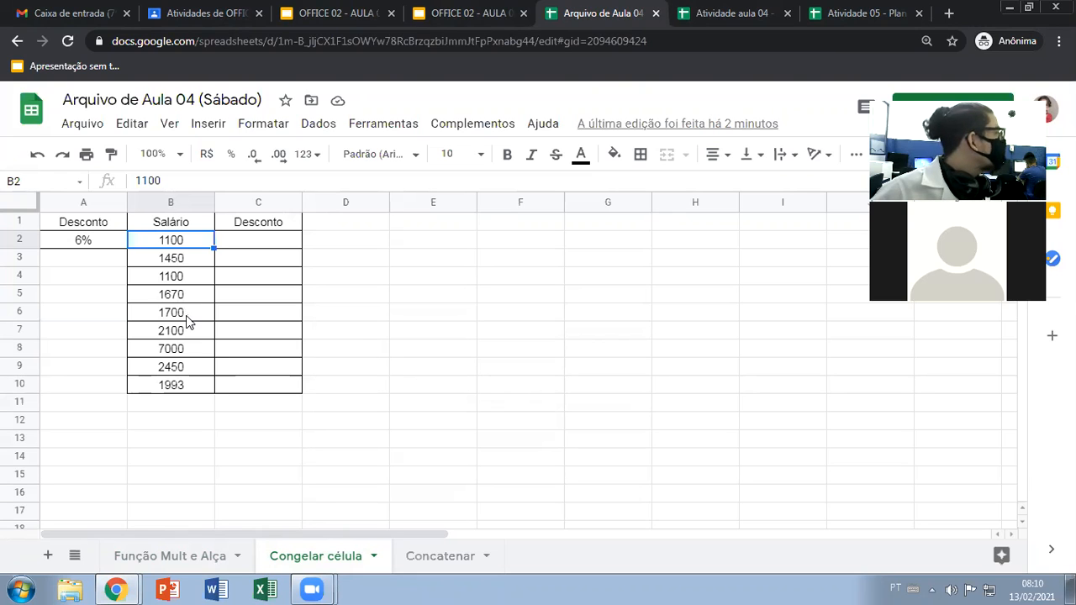
click(238, 246)
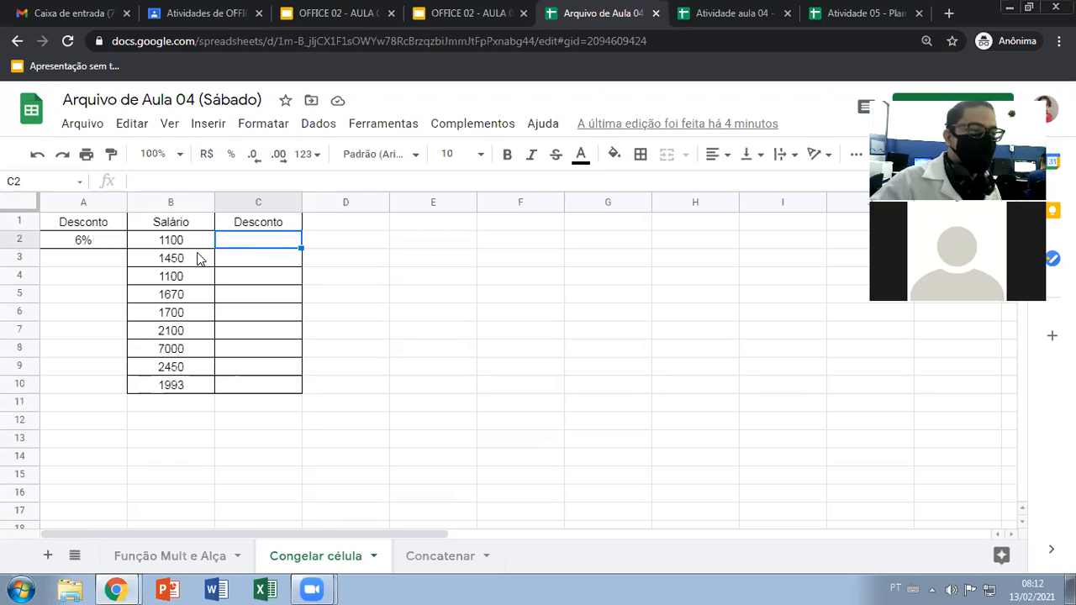
key(Return)
click(252, 248)
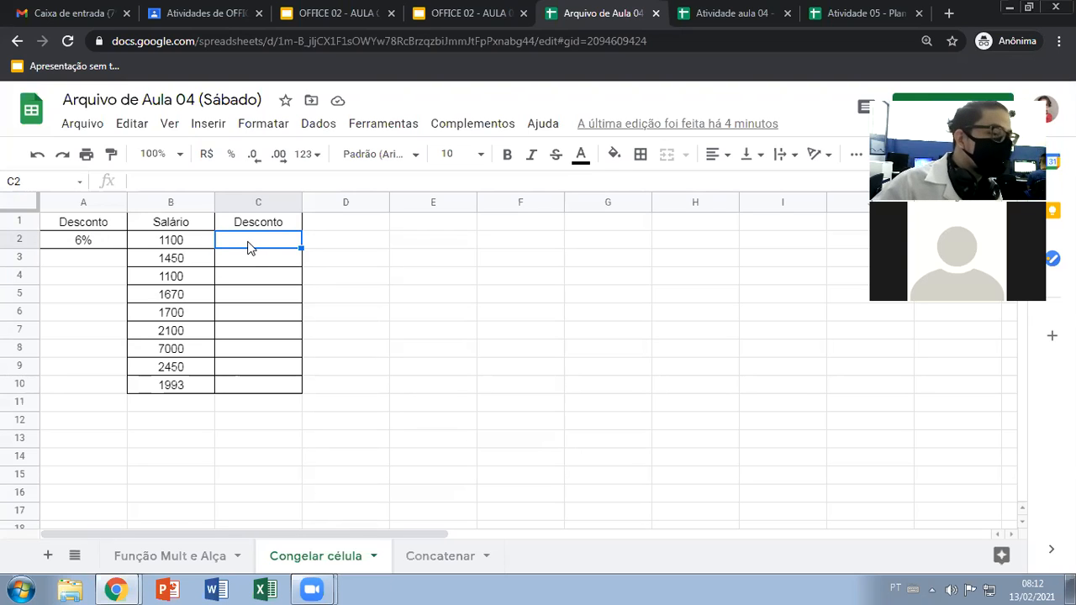
drag(99, 243, 160, 243)
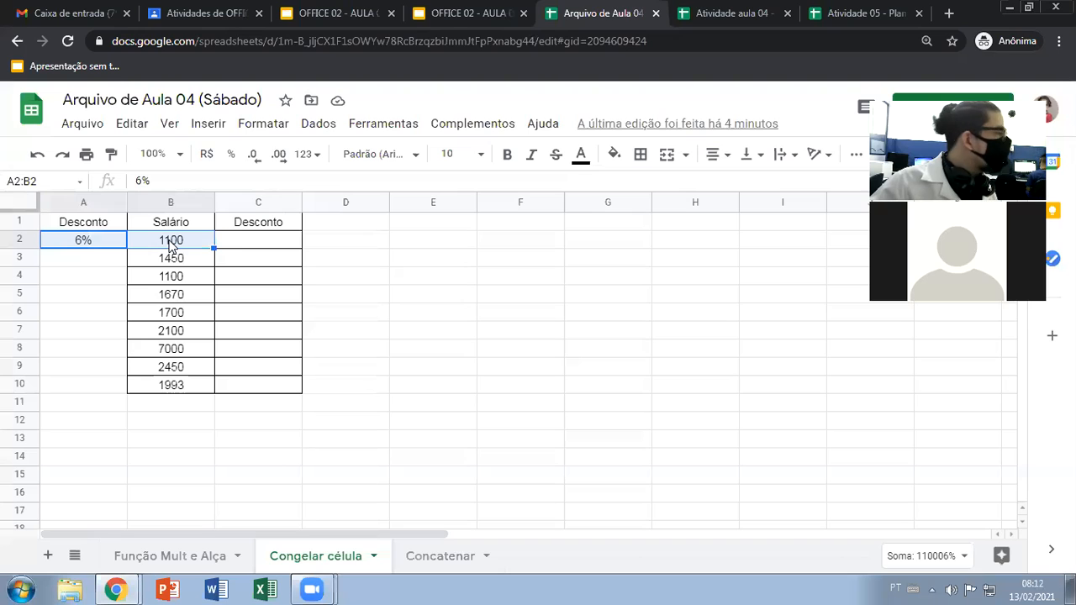
drag(254, 242, 259, 387)
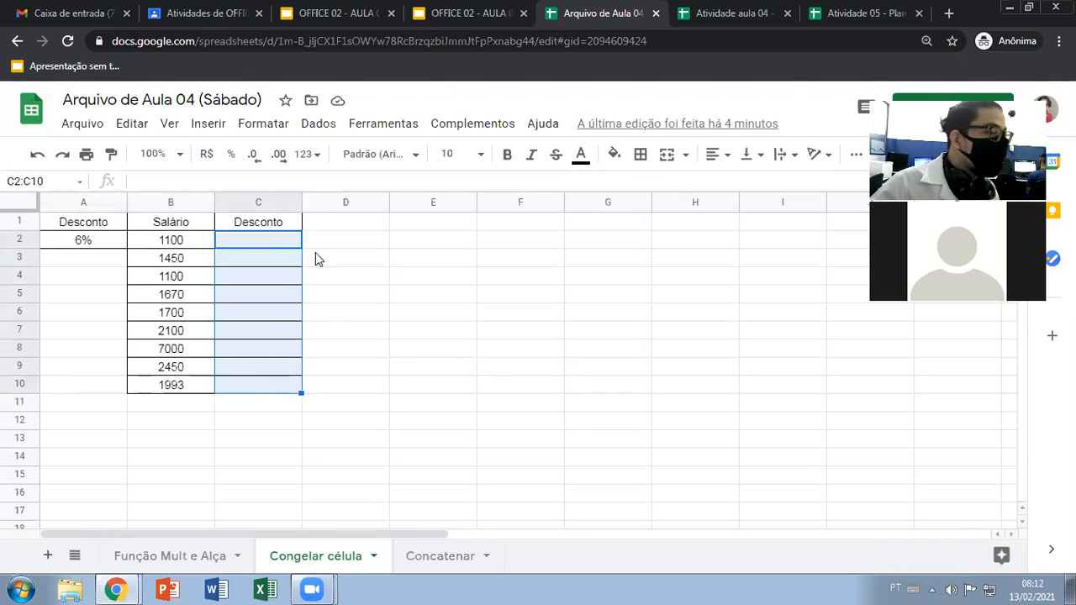
Add the header Salário Final in D1, next to the Desconto column
click(324, 226)
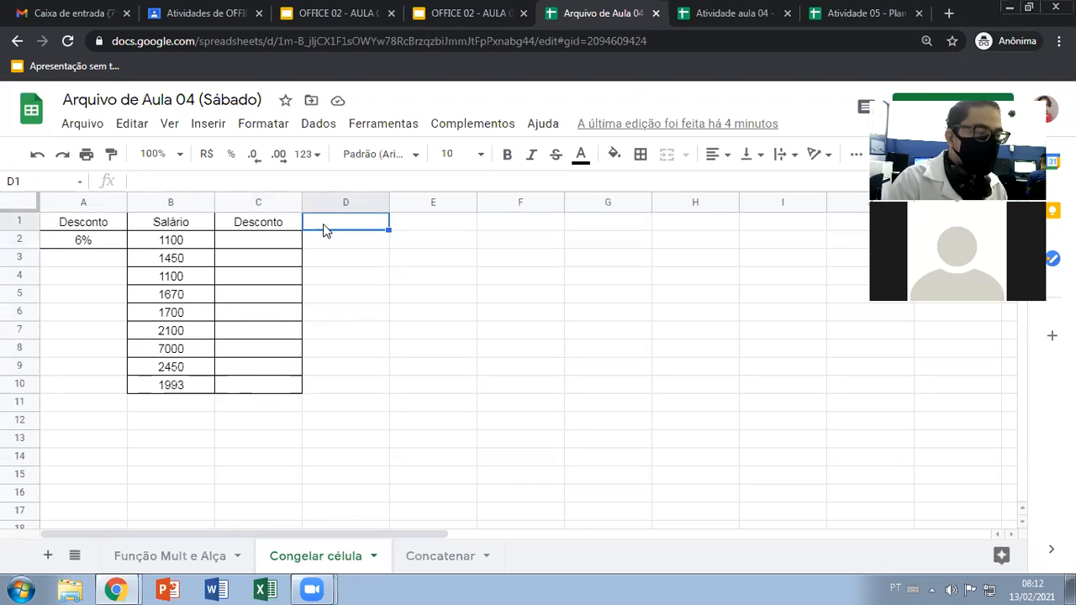
text(S)
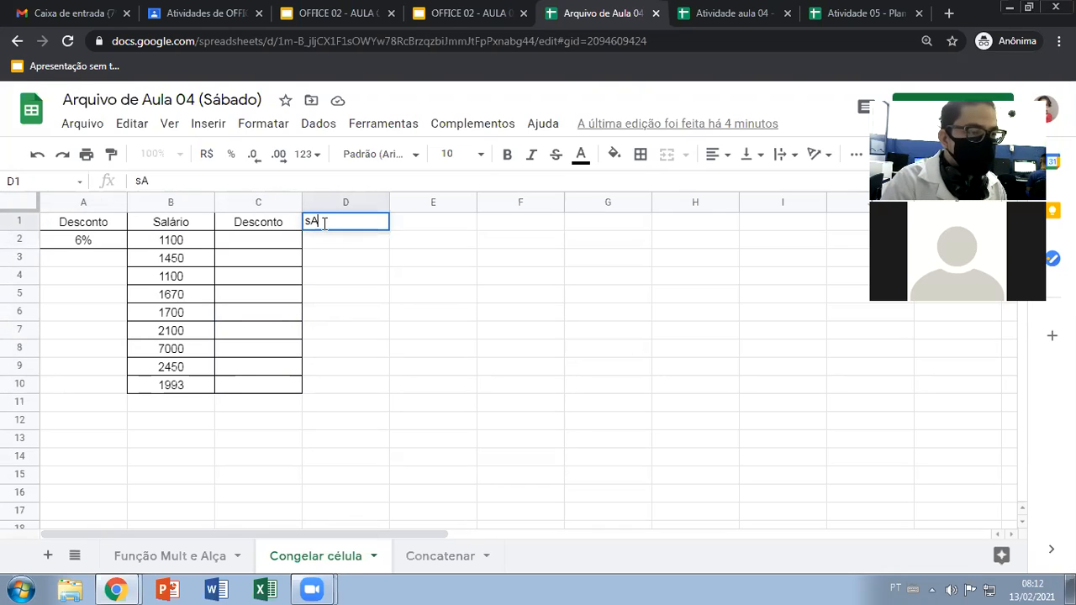
text(alário F)
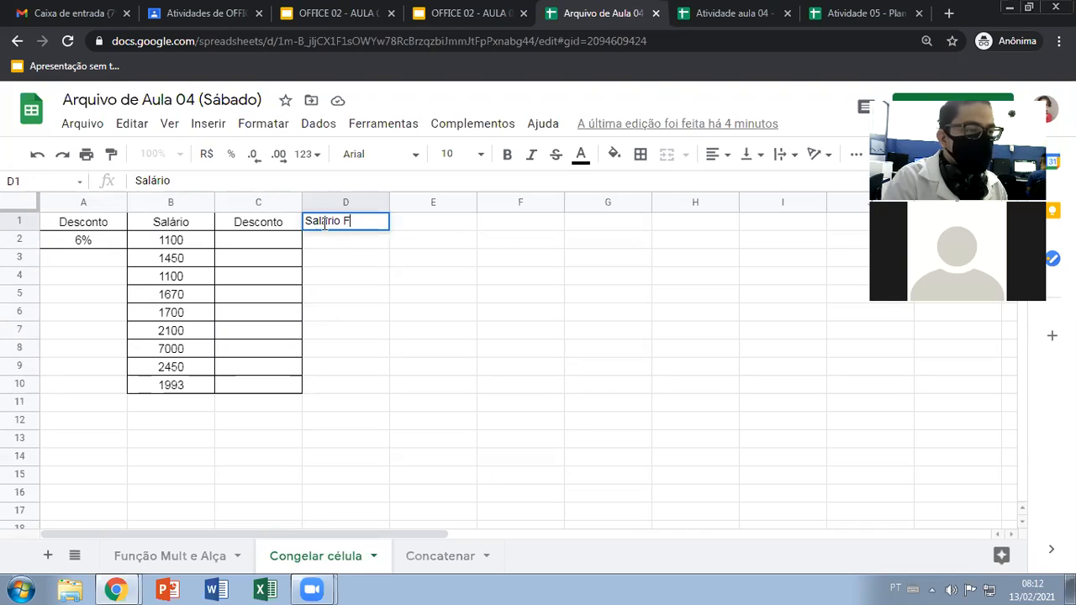
text(inal)
key(Return)
Apply all borders to the Salário Final header cell D1
click(326, 226)
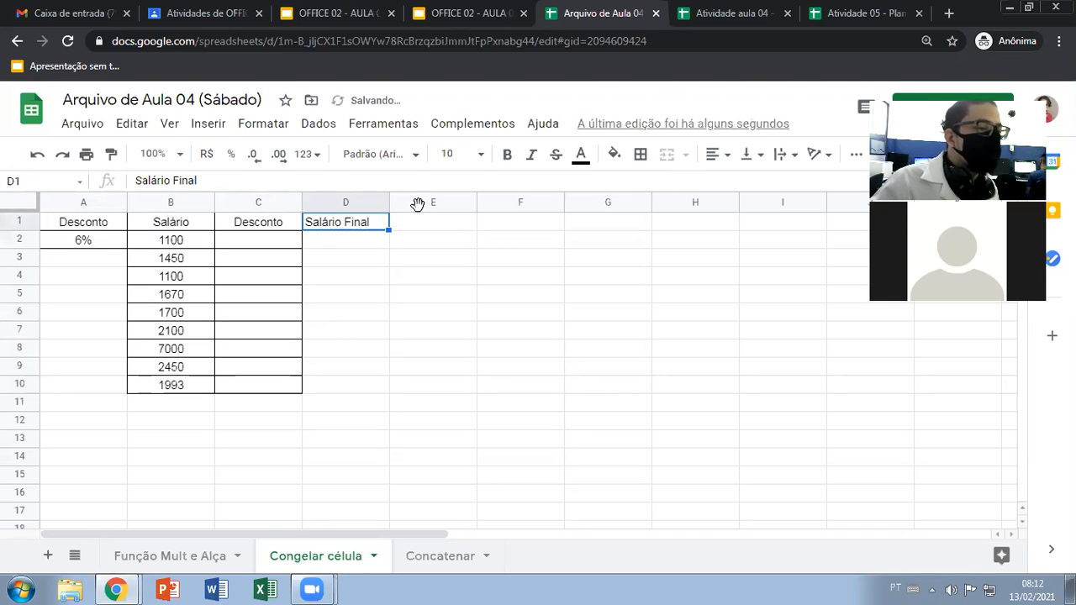
click(641, 154)
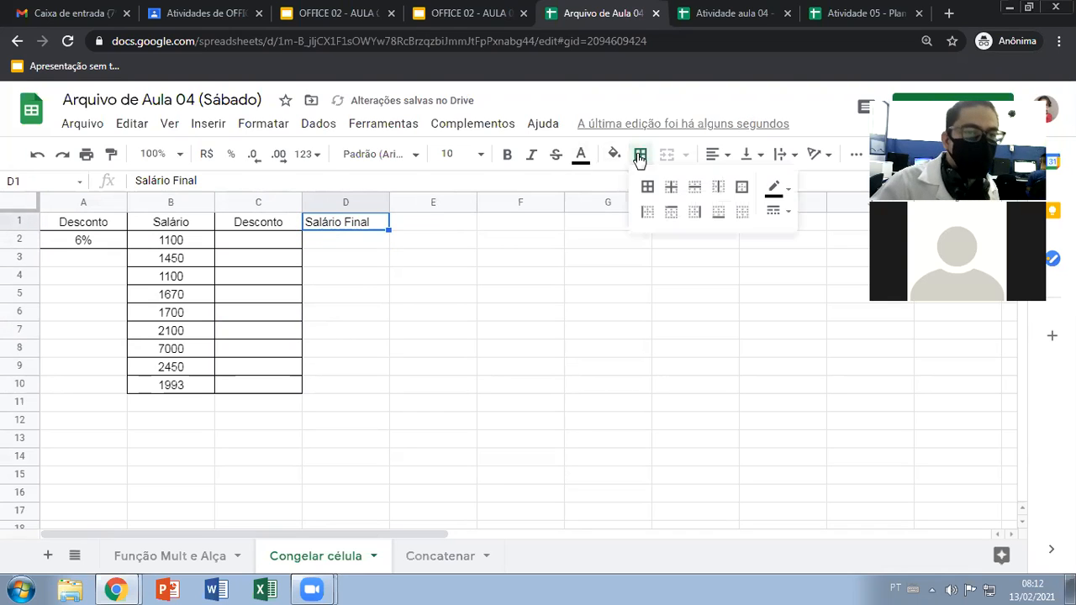
click(652, 193)
click(434, 257)
Copy the bordered format of D1 onto the cells D2:D10 with the format painter
click(353, 225)
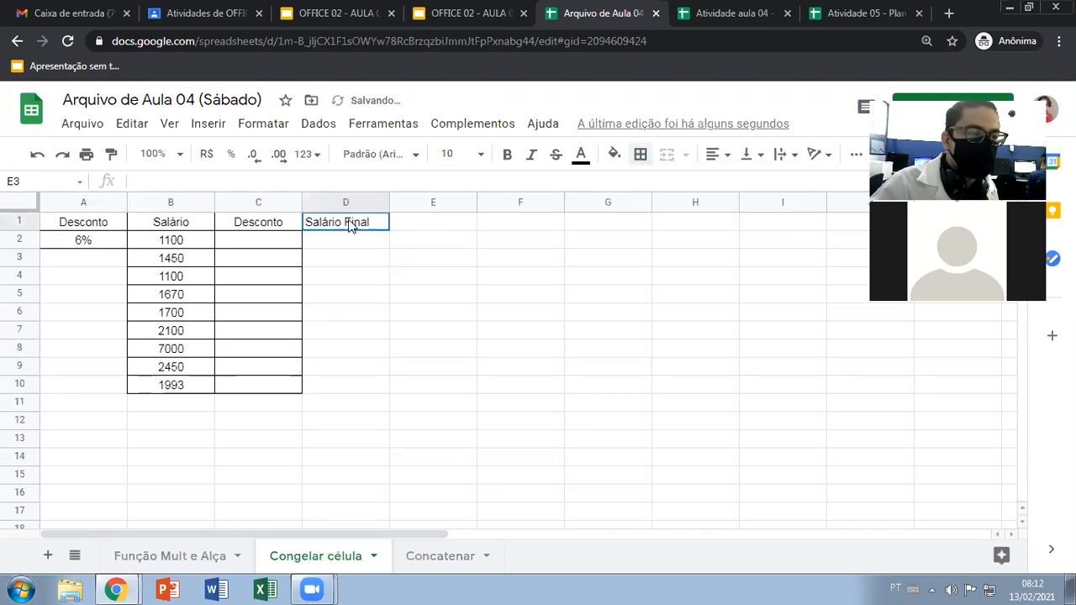
click(112, 154)
drag(367, 243, 368, 393)
click(435, 353)
click(271, 249)
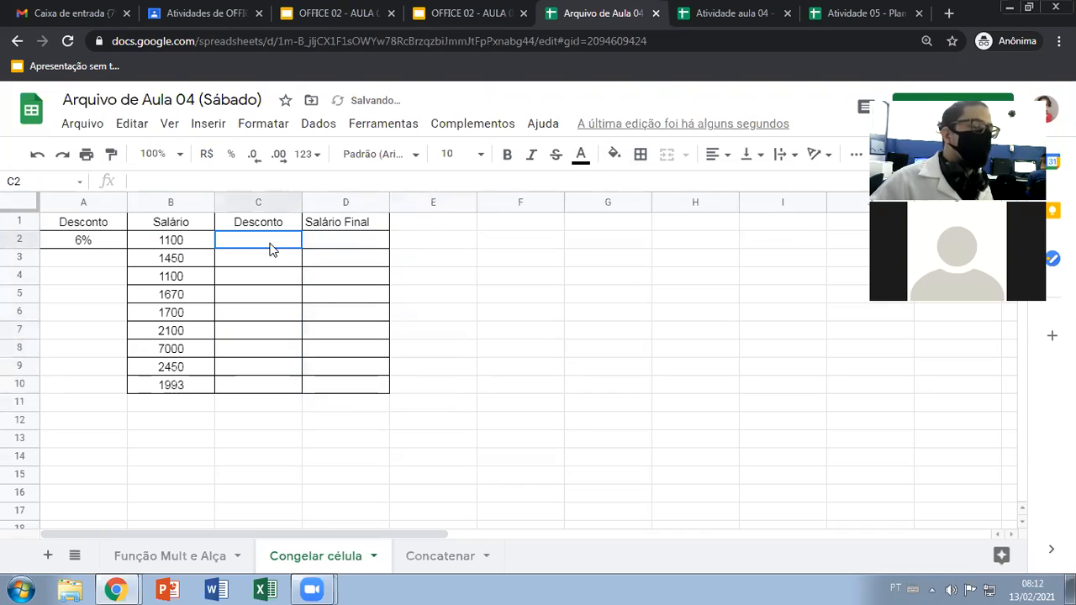
text(=)
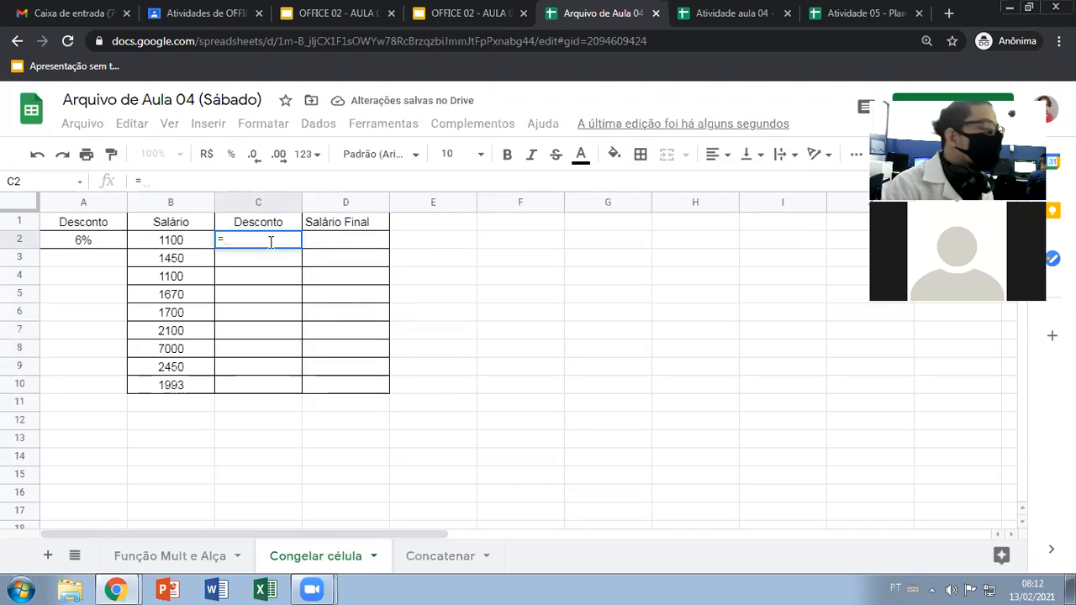
text(MULT()
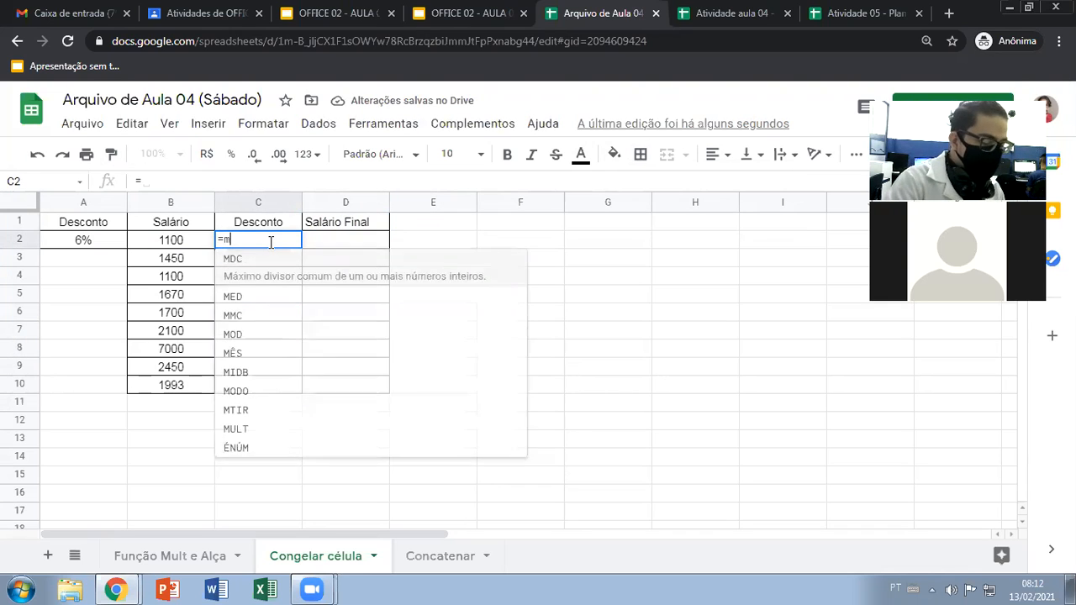
click(96, 242)
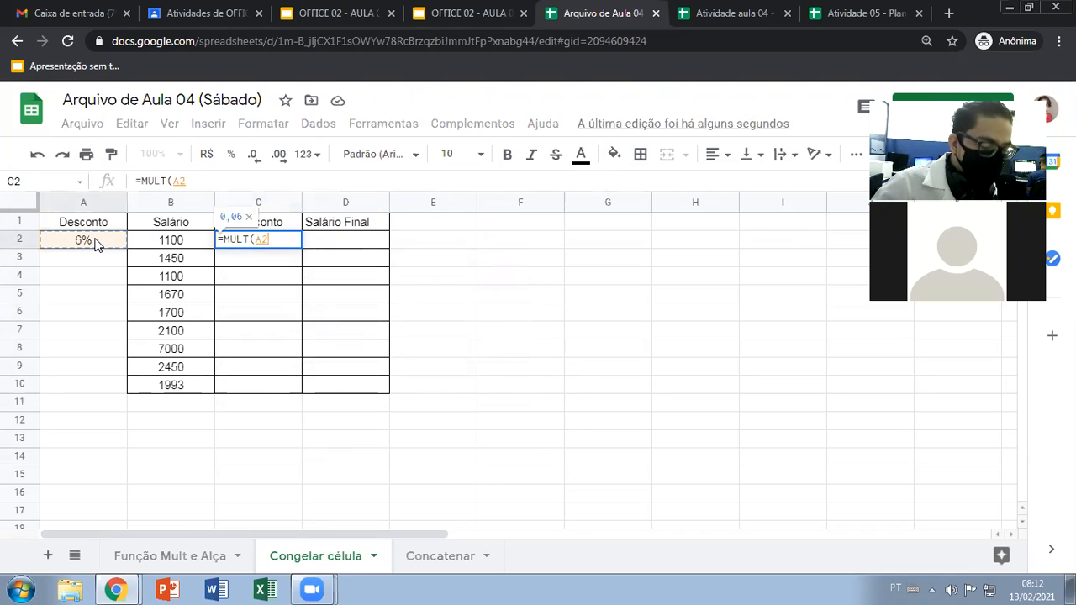
text(;)
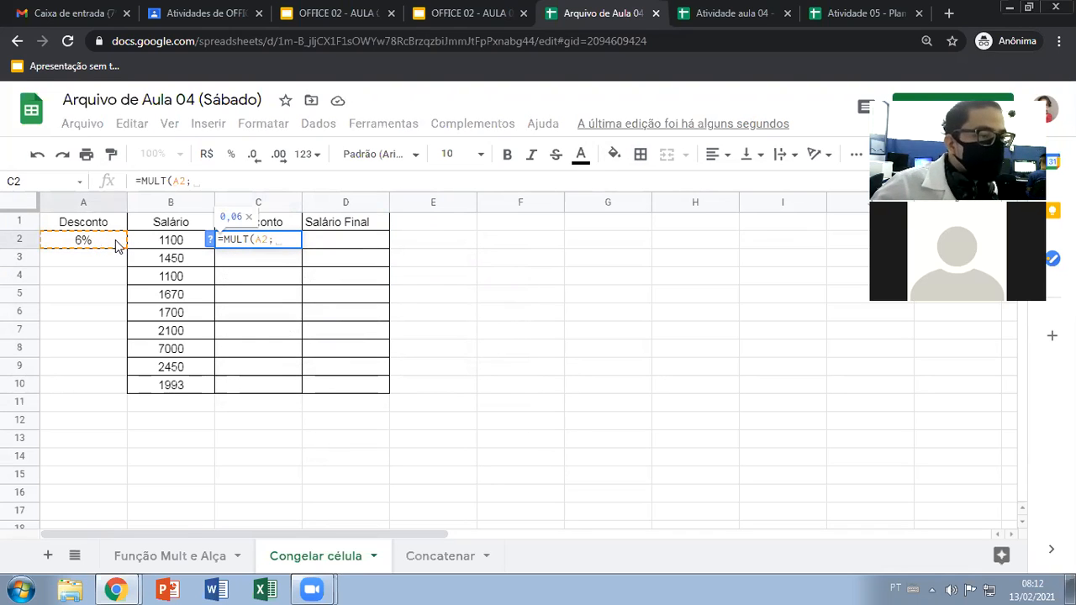
click(164, 244)
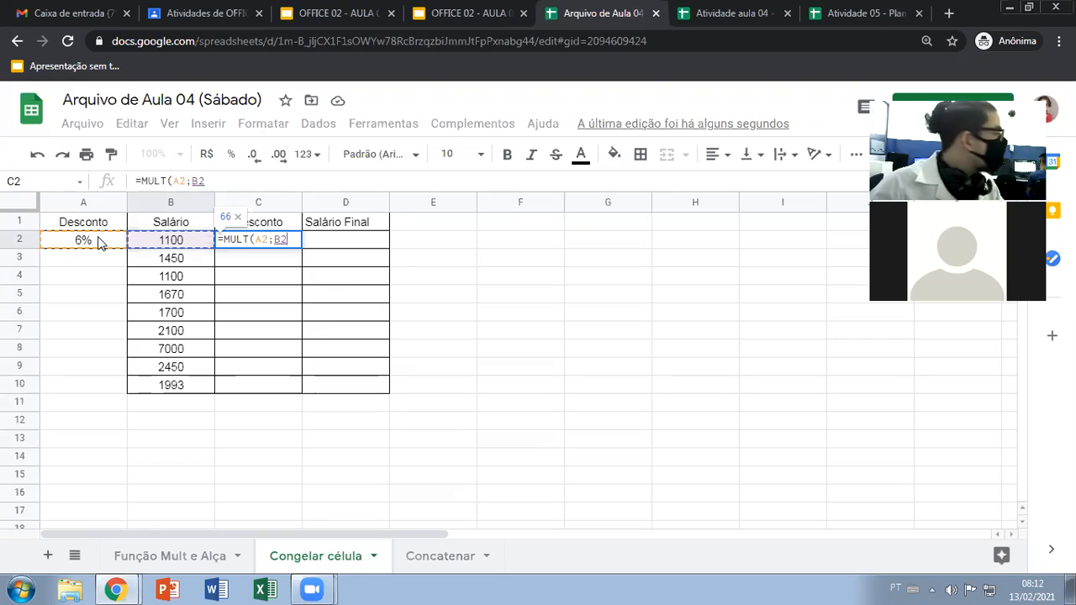
key(Escape)
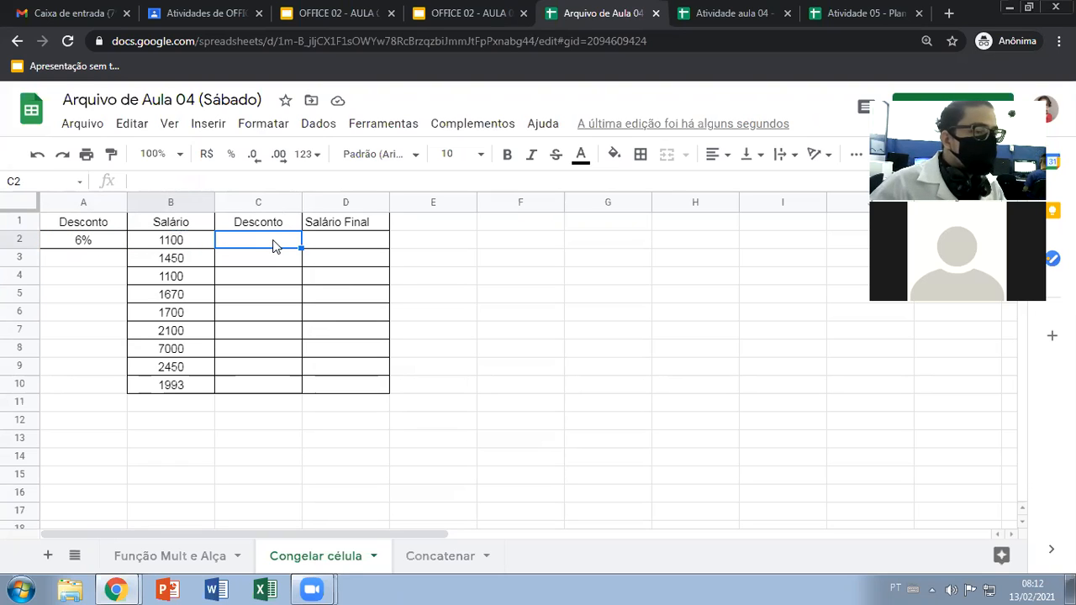
Write the 6% discount rate as the decimal 0,06 in the empty cell F4
click(488, 283)
text(00)
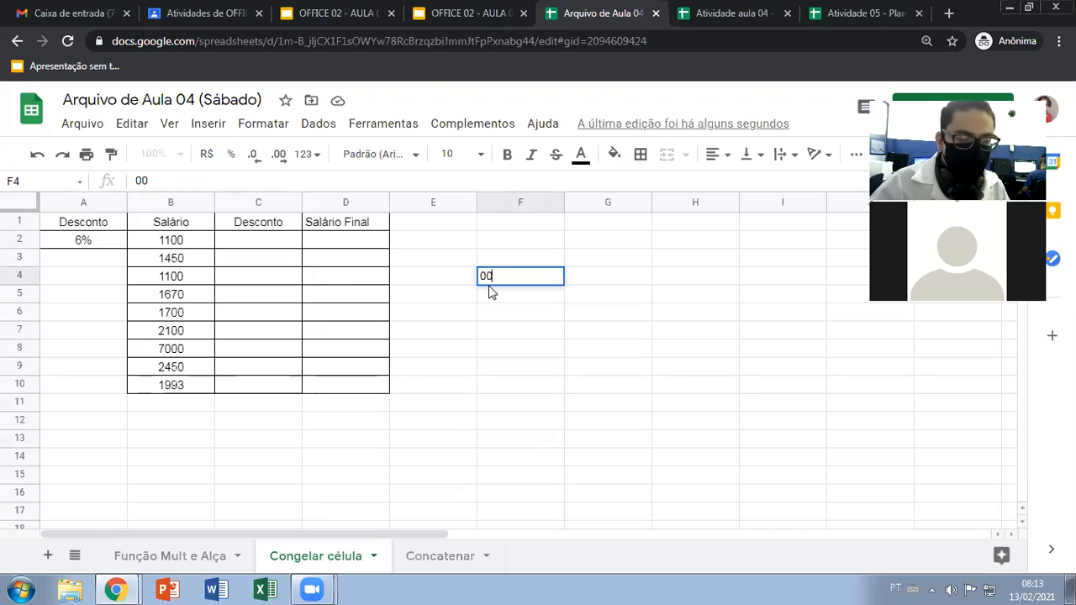
key(BackSpace)
text(,06)
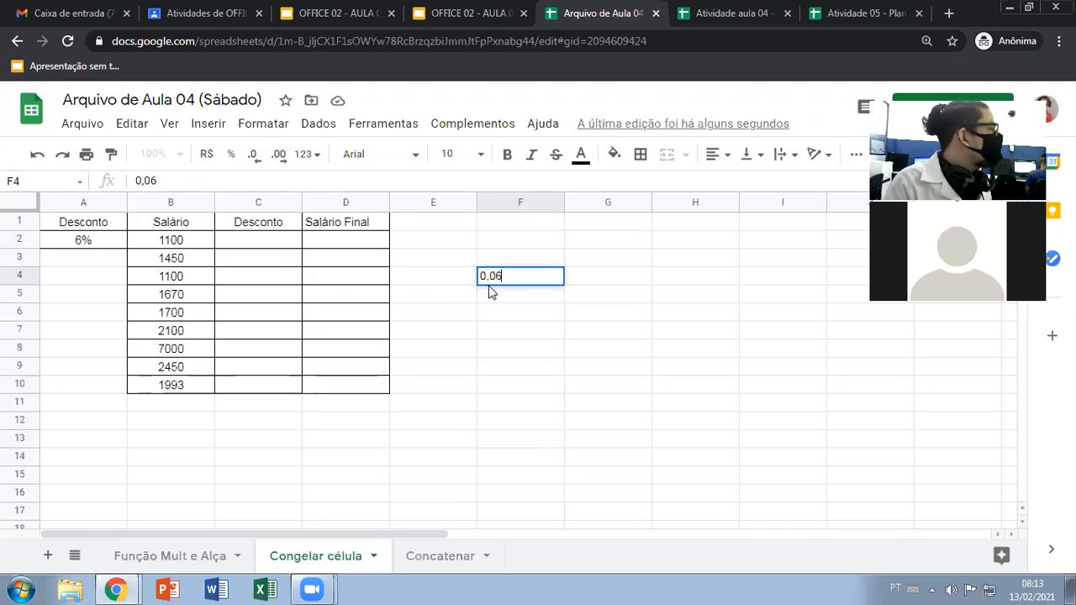
key(BackSpace)
key(BackSpace)
key(BackSpace)
text(%)
key(BackSpace)
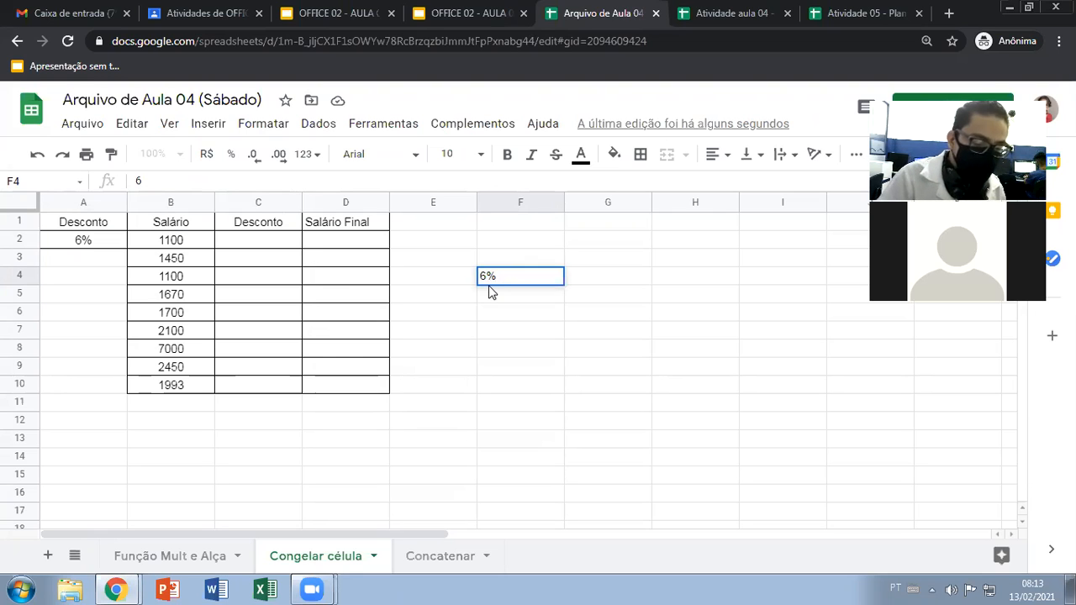
text(0,06)
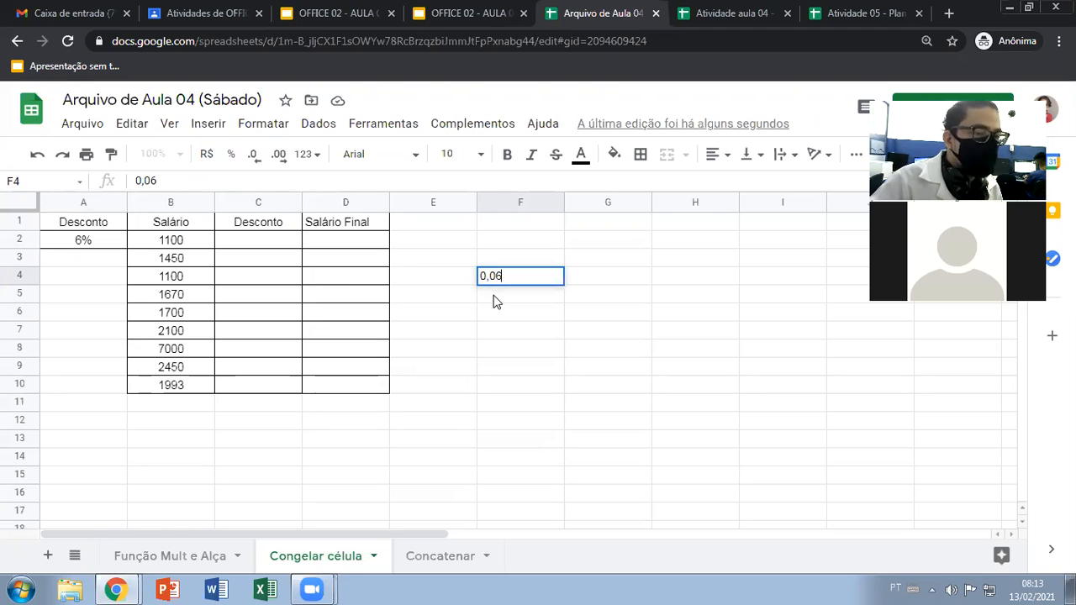
key(Return)
Enter 0,6 in F5 for comparison, and clear the sample values from F4 and F5
text(0,6)
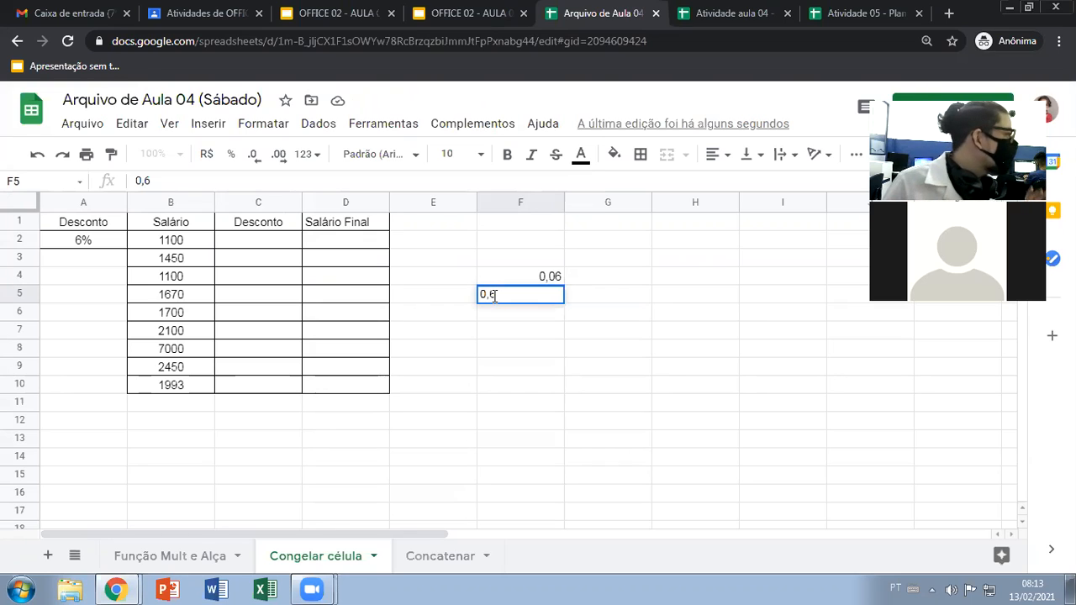
click(533, 345)
click(536, 313)
click(533, 297)
key(Delete)
click(539, 280)
key(Delete)
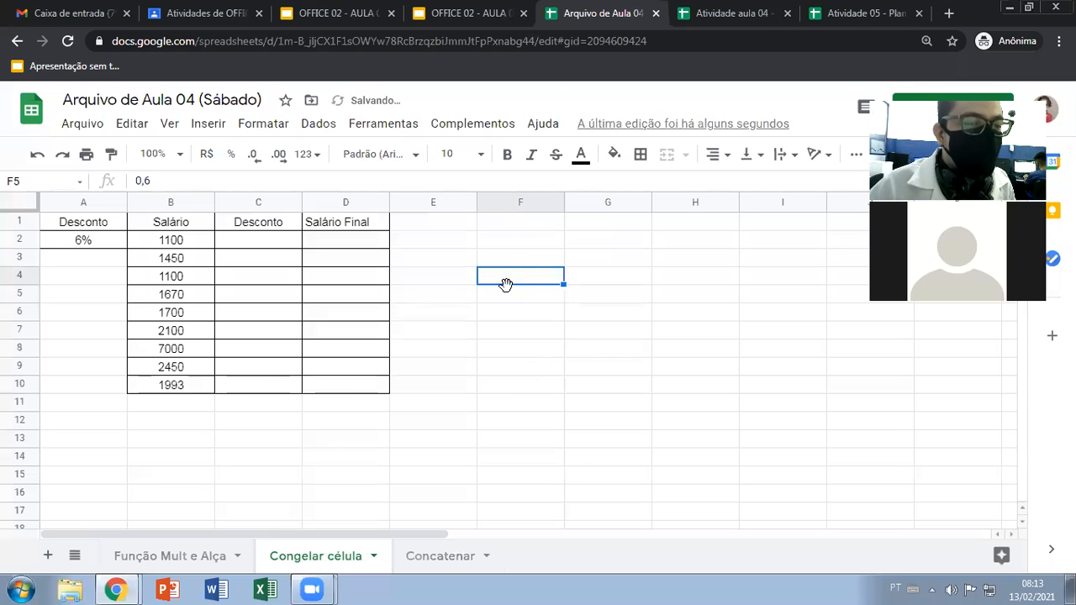
Write the formula =MULT(A2;B2) in C2 to multiply the discount rate by the first salary
click(259, 242)
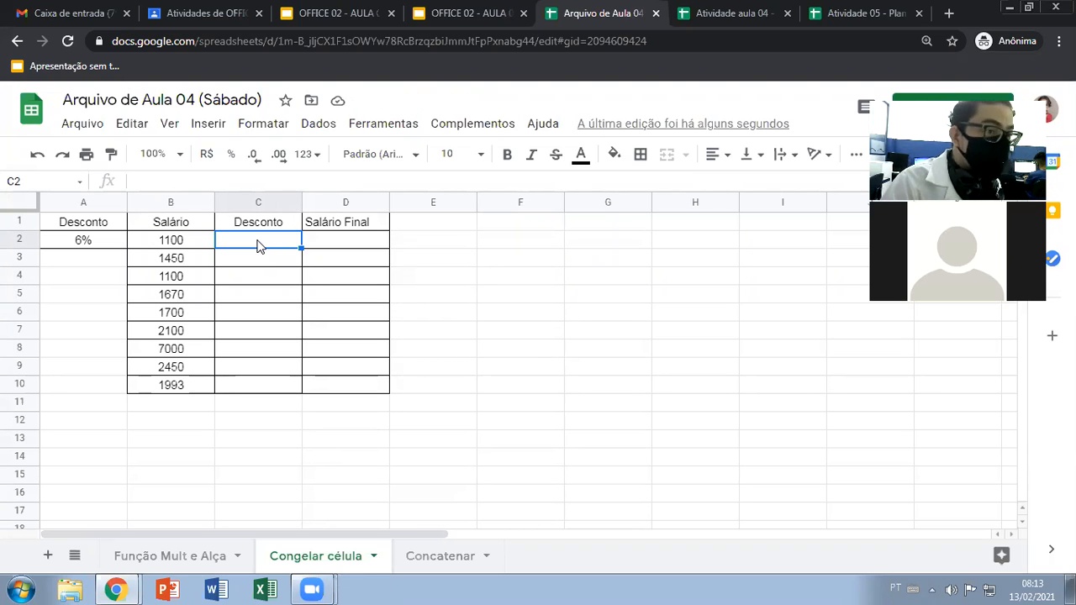
text(=)
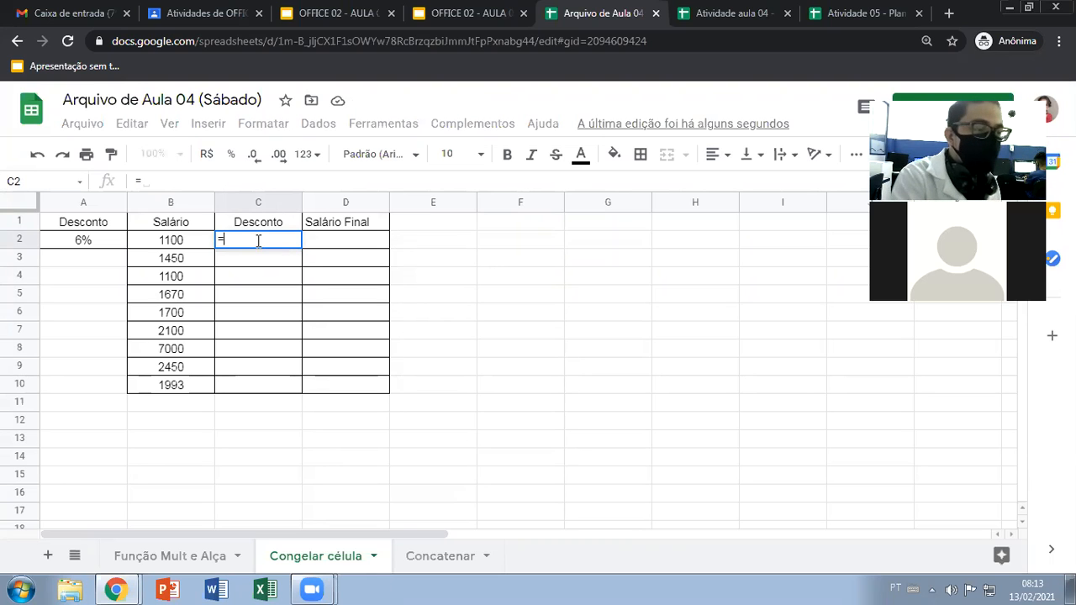
text(mul)
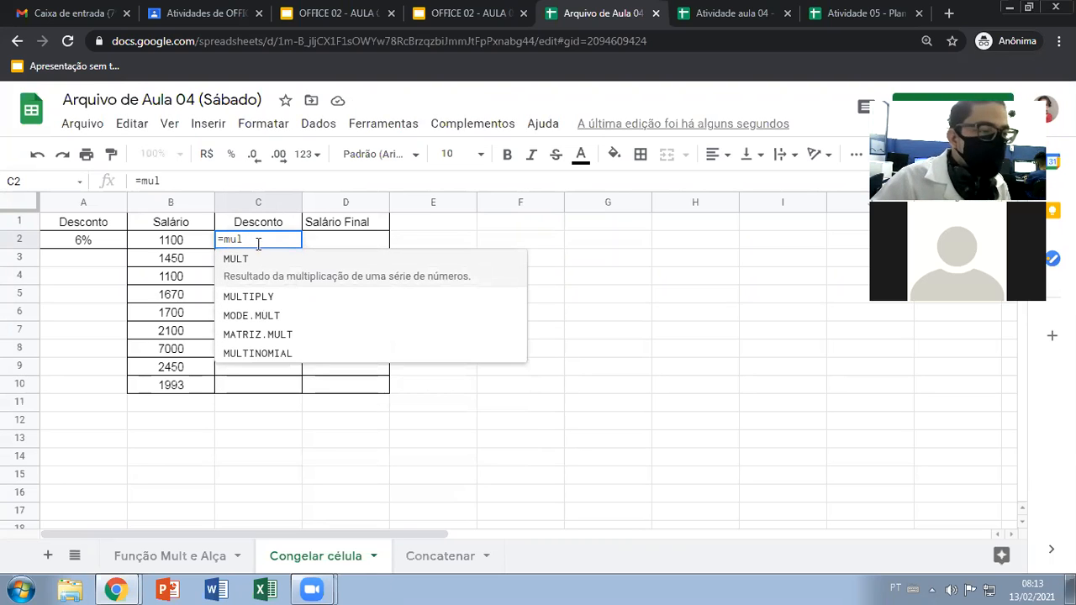
click(258, 281)
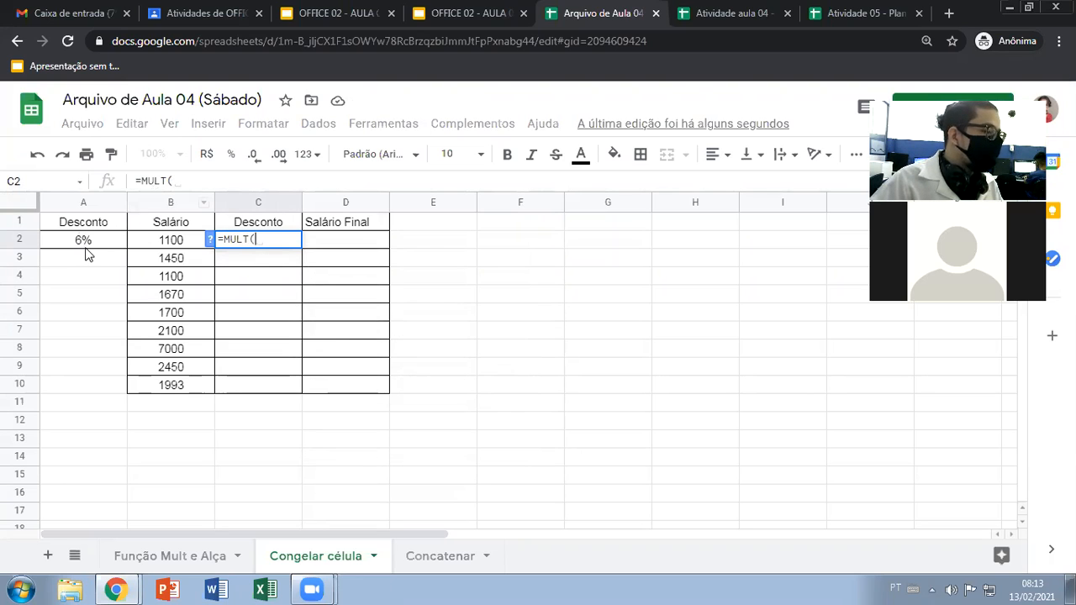
click(121, 241)
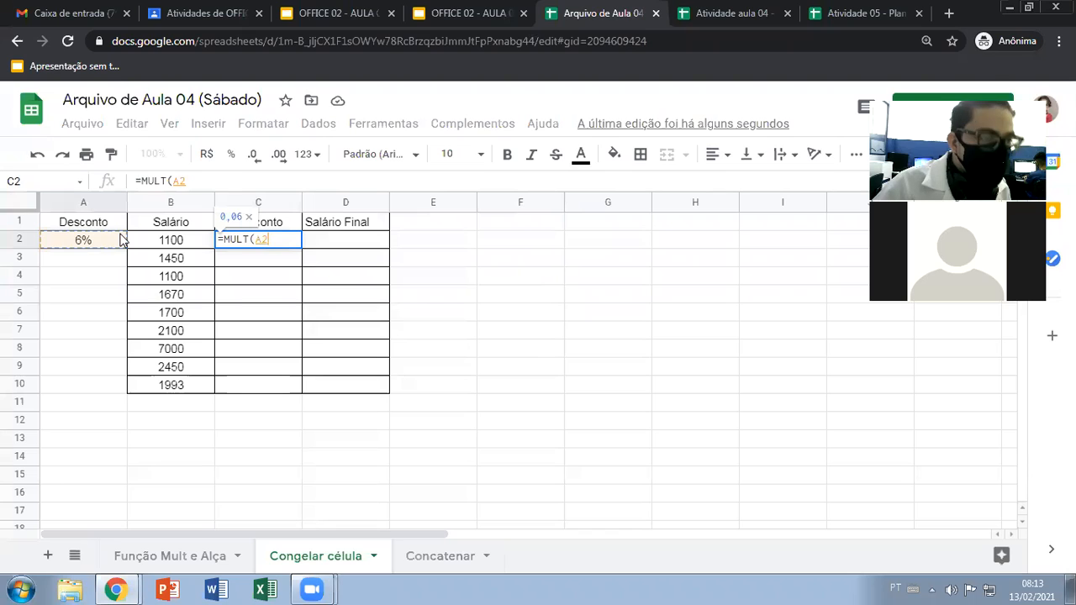
text(;)
click(172, 243)
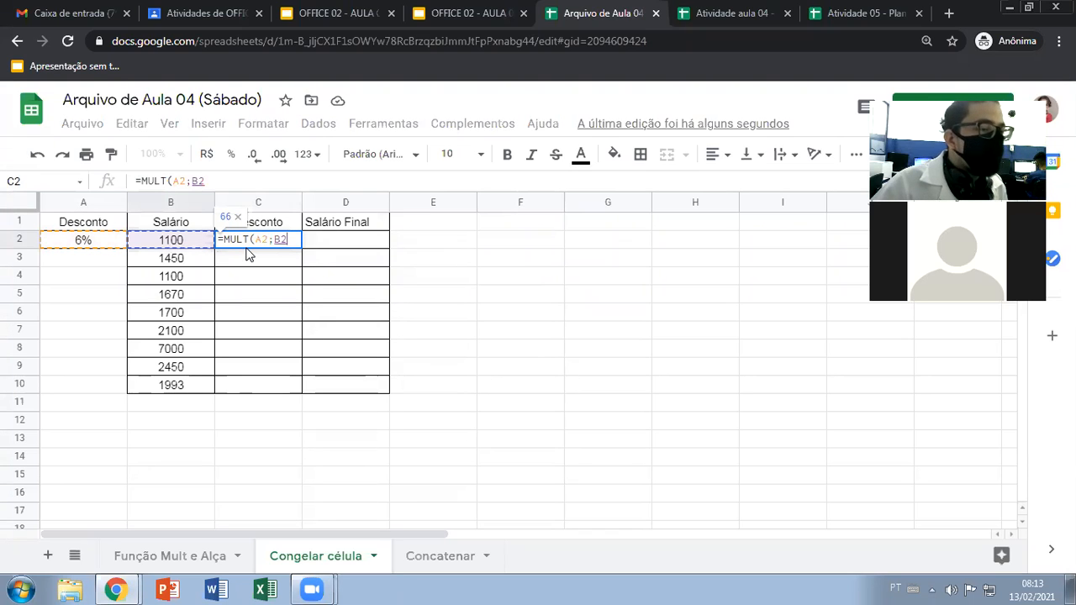
text())
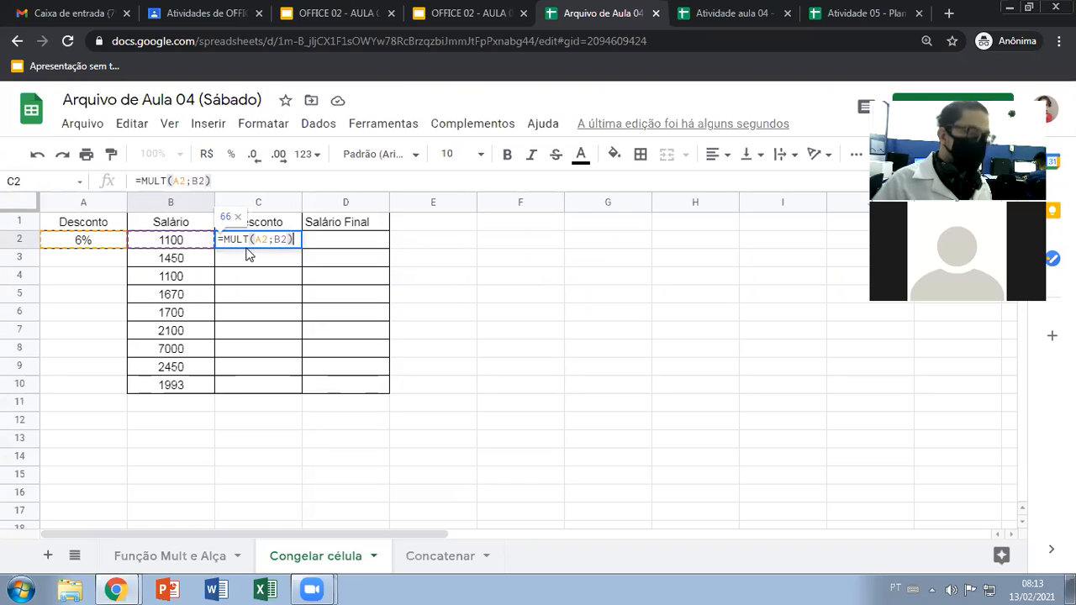
Try locking only the column by changing the C2 formula to =MULT($A2;B2), and fill it down through C10
click(257, 239)
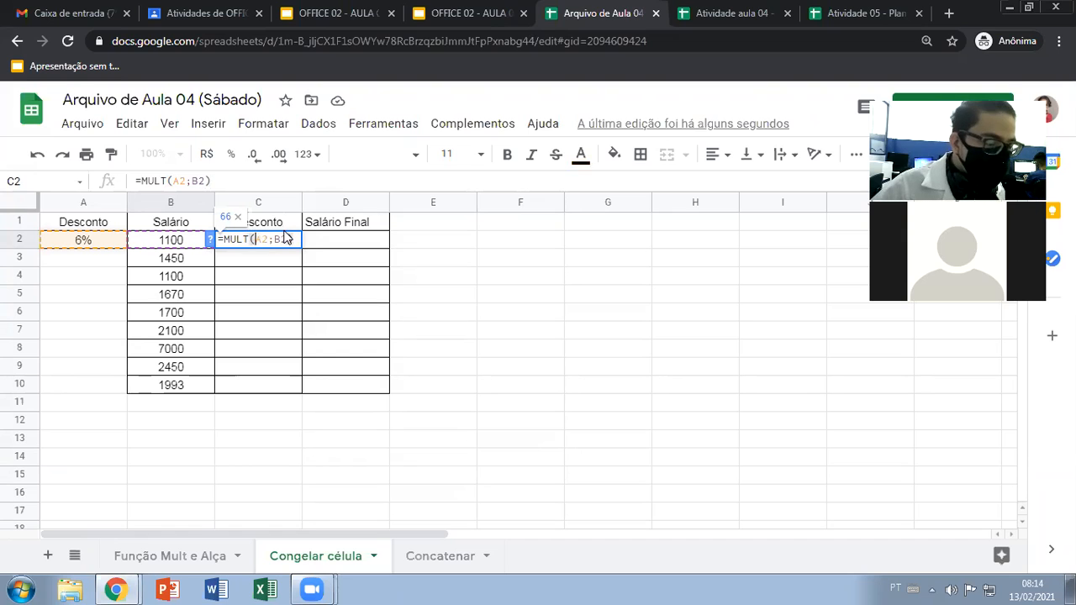
text($)
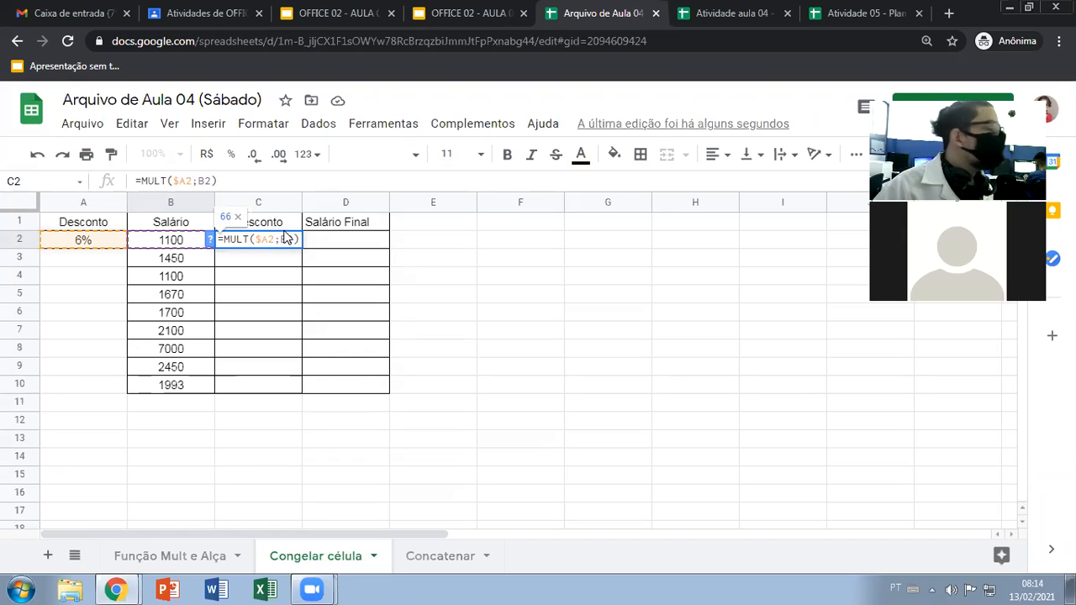
key(Return)
click(277, 240)
drag(303, 244, 299, 388)
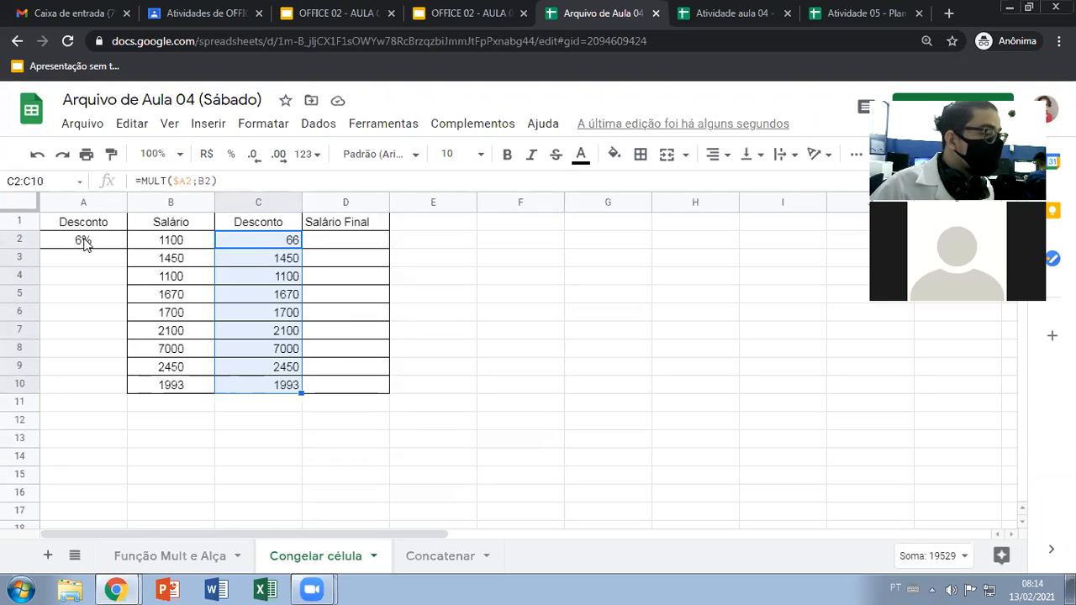
Clear the filled discount results from C3:C10
click(235, 241)
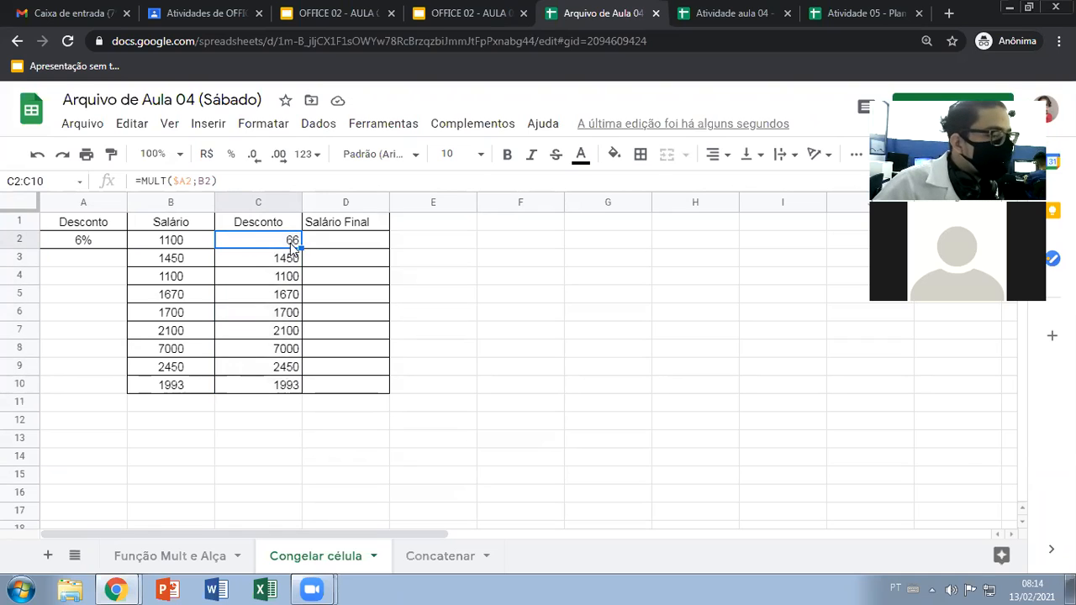
drag(301, 249, 288, 384)
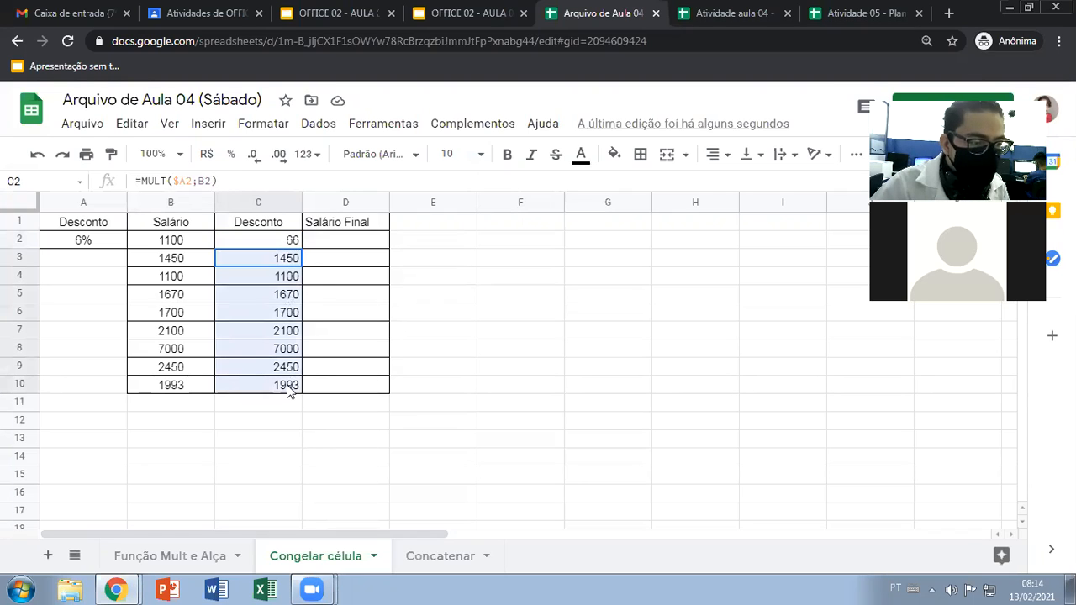
key(Delete)
Change the C2 formula to =MULT(A$2;B2) so only the row is locked, and clear C2
click(286, 241)
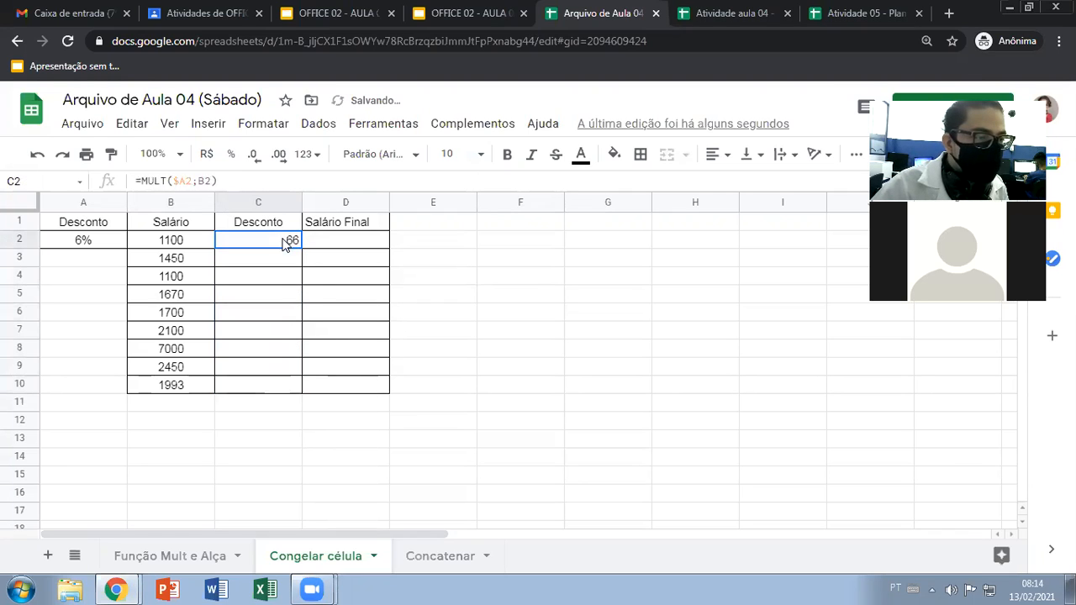
click(198, 180)
click(178, 181)
key(BackSpace)
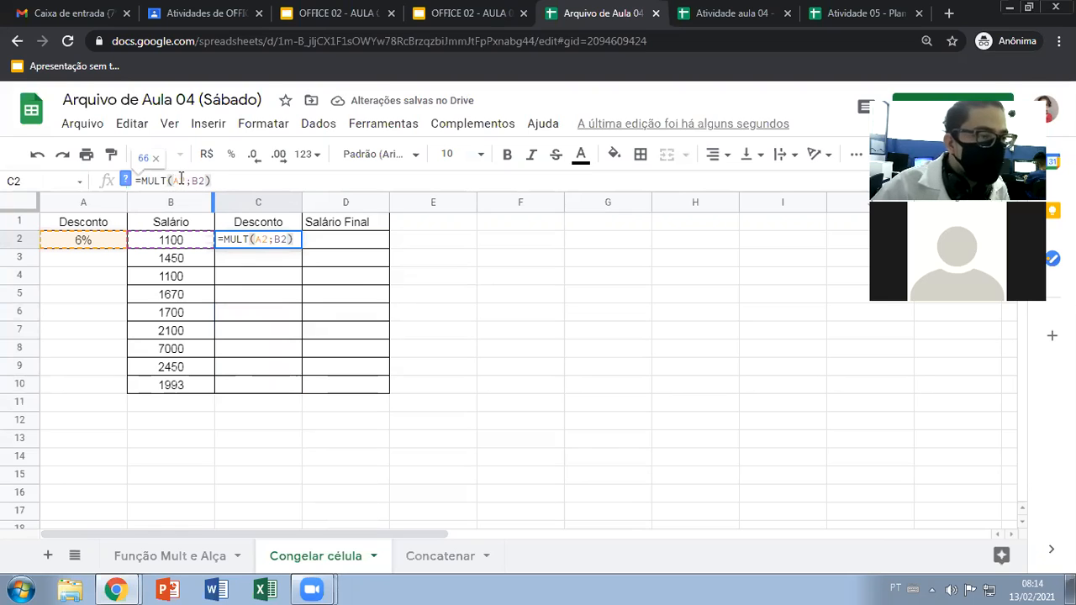
key(Right)
text($)
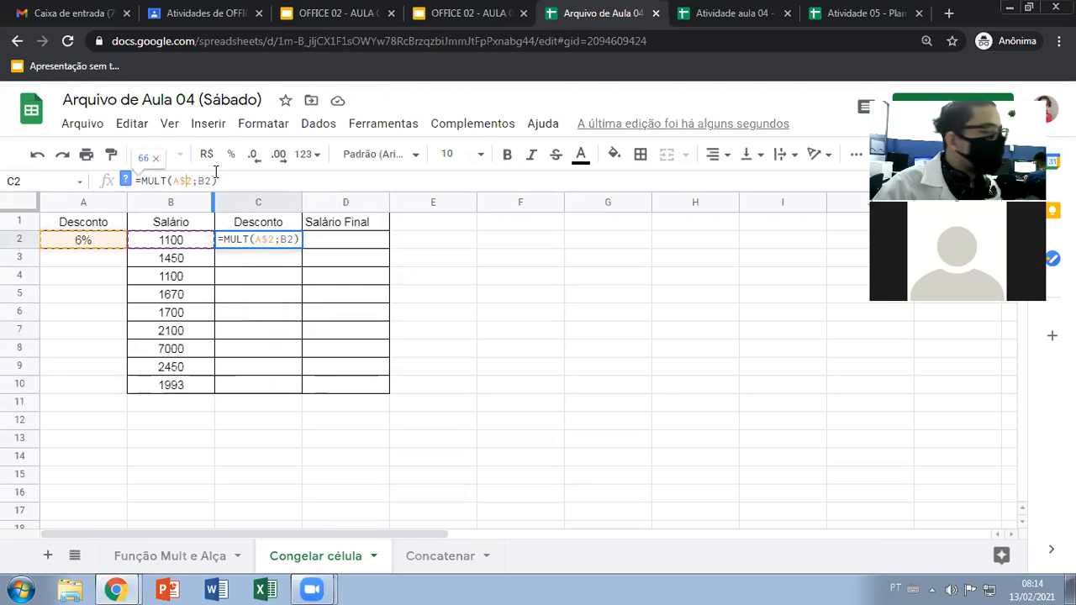
key(Return)
click(281, 244)
key(Delete)
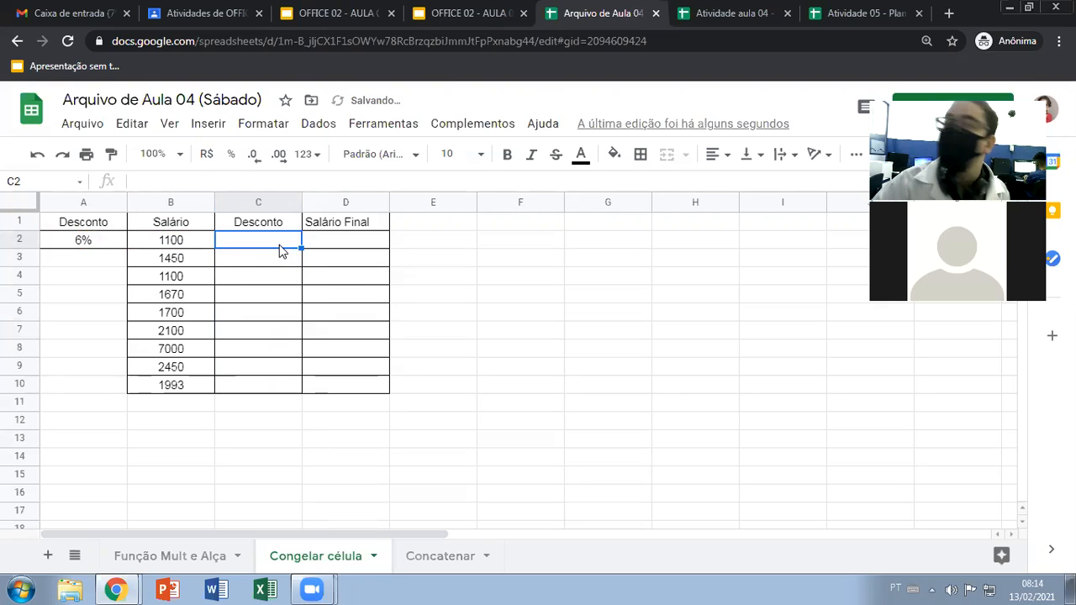
Write the formula =MULT(A$2;B2) in C2, locking only the row of the discount rate reference
click(280, 276)
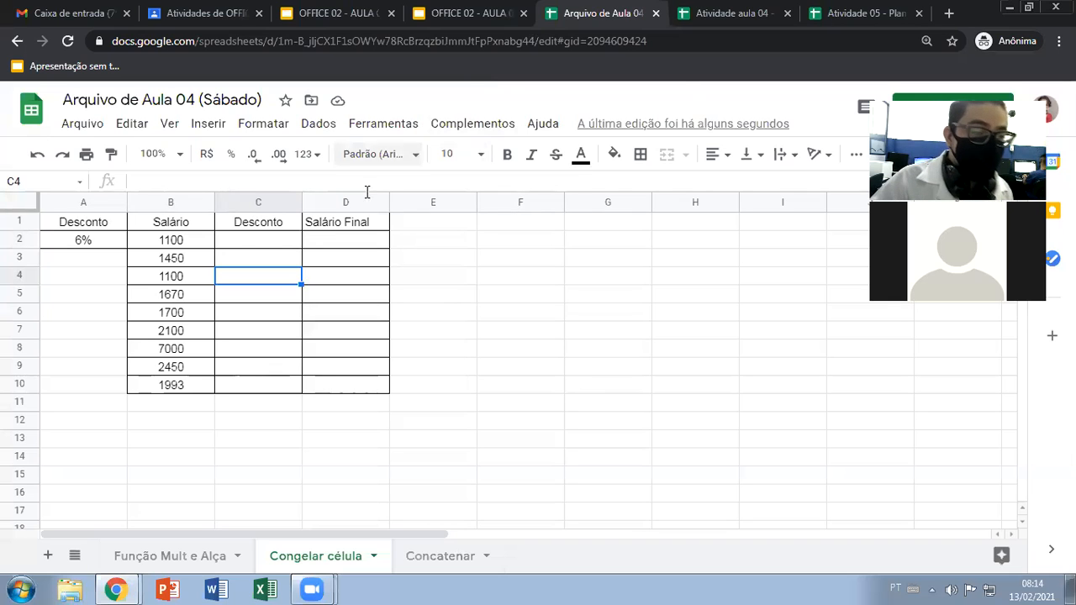
click(255, 244)
text(=)
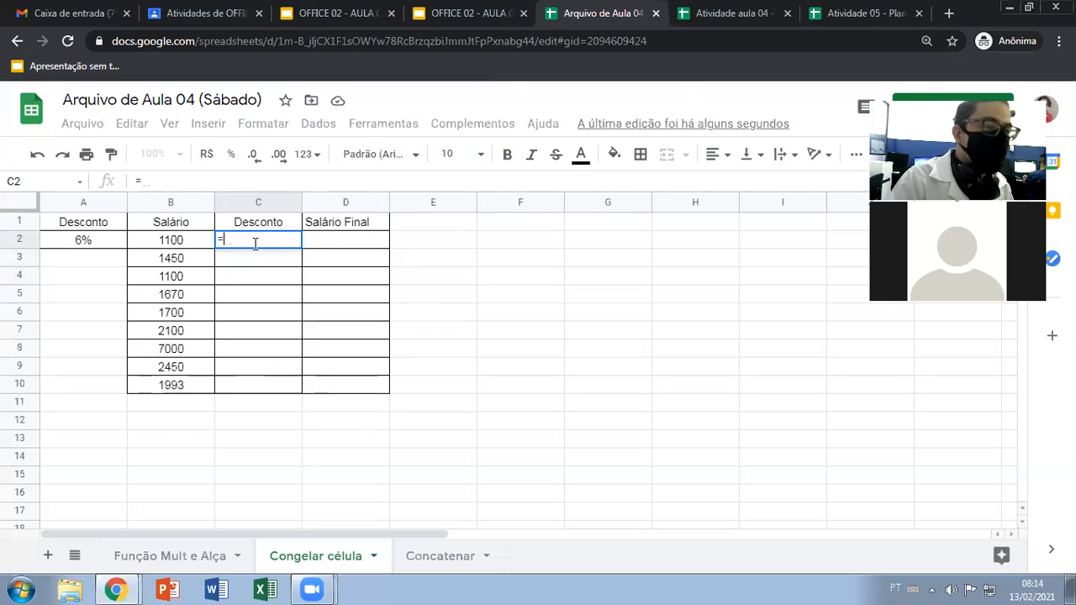
text(mul)
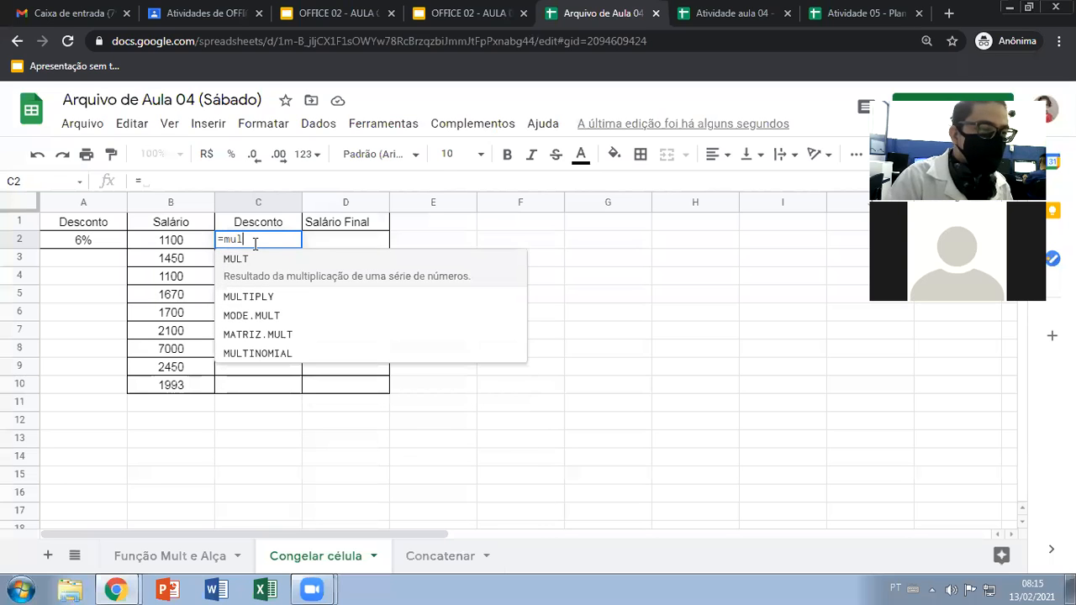
click(238, 276)
click(118, 242)
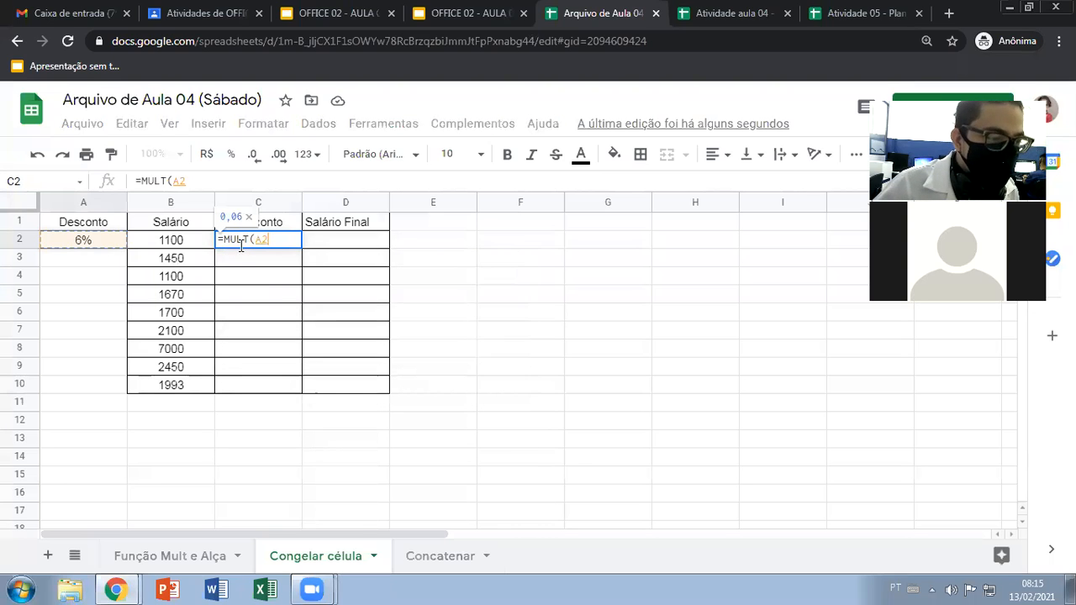
text(;)
click(196, 243)
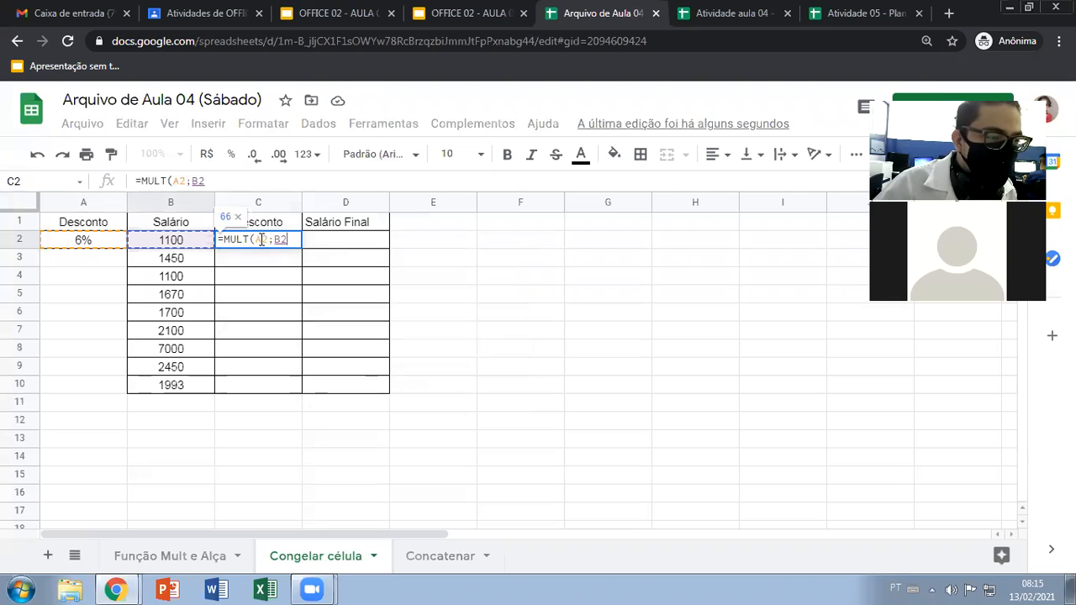
text($)
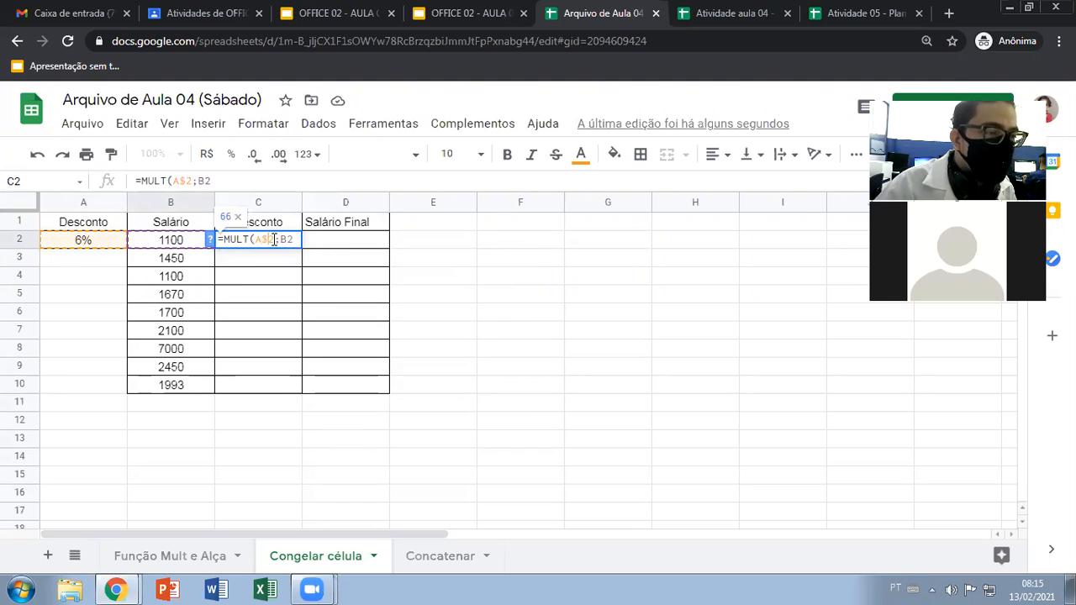
key(Return)
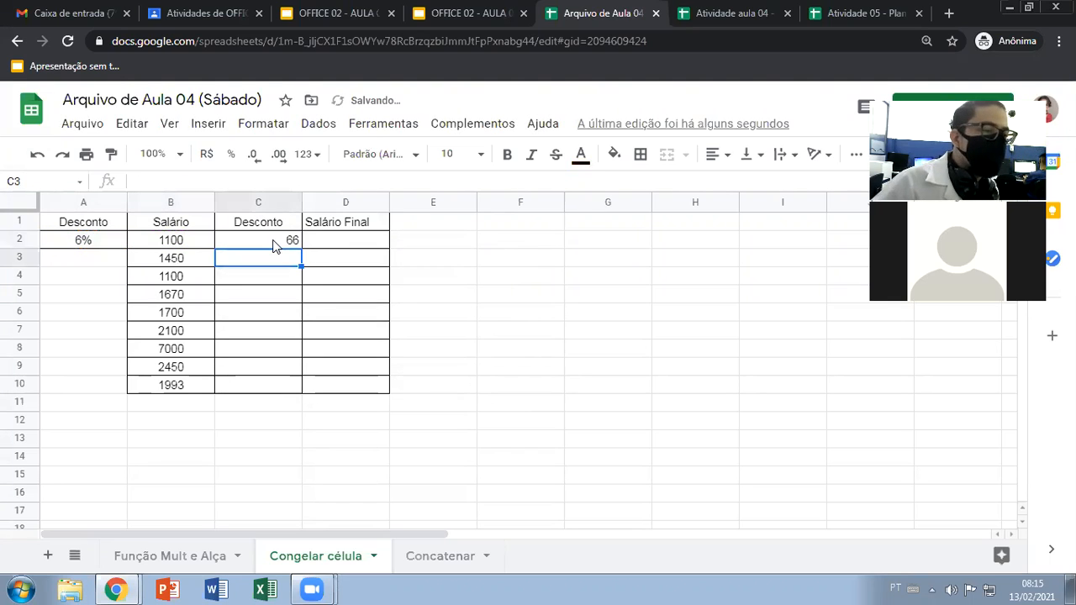
Fill the C2 discount formula down through C10 and check the formula copied into the last row
click(274, 245)
drag(301, 250, 293, 385)
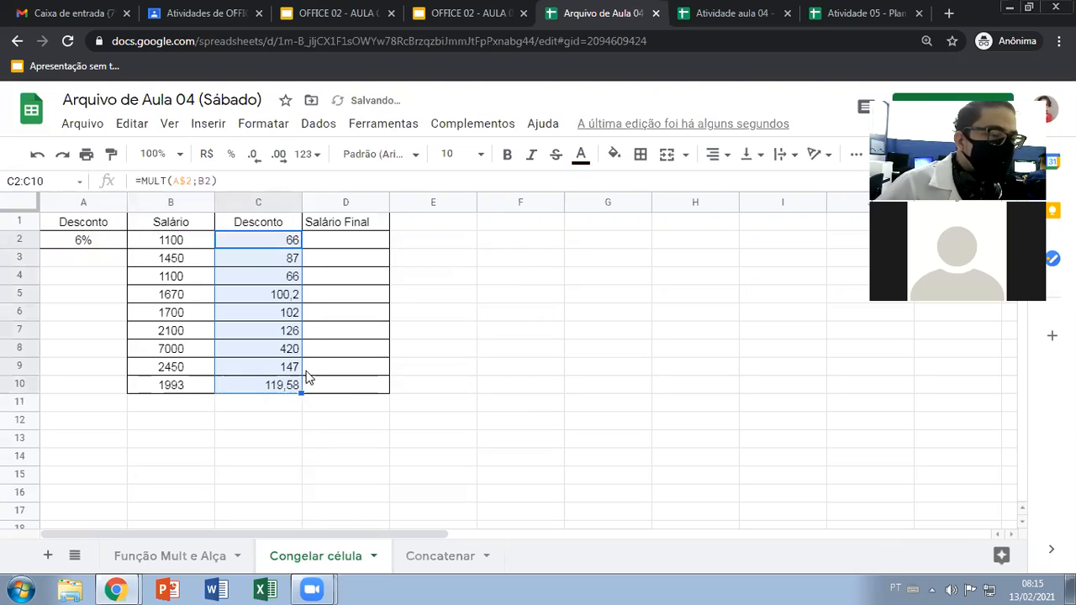
click(248, 326)
click(272, 387)
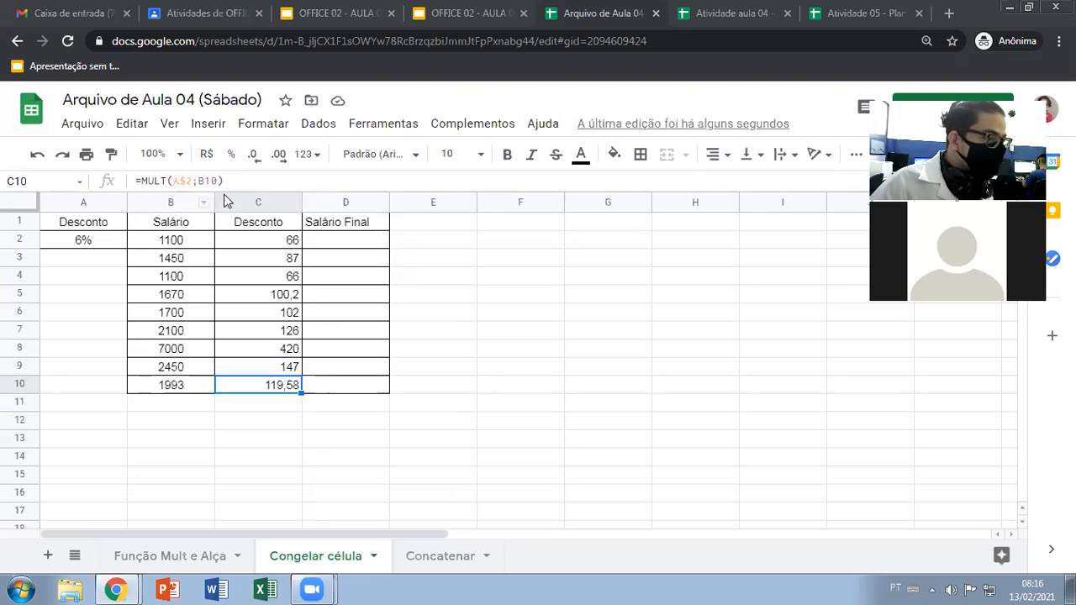
Try locking the column as well by changing the C2 reference to $A$2, and restore it to A$2
click(275, 241)
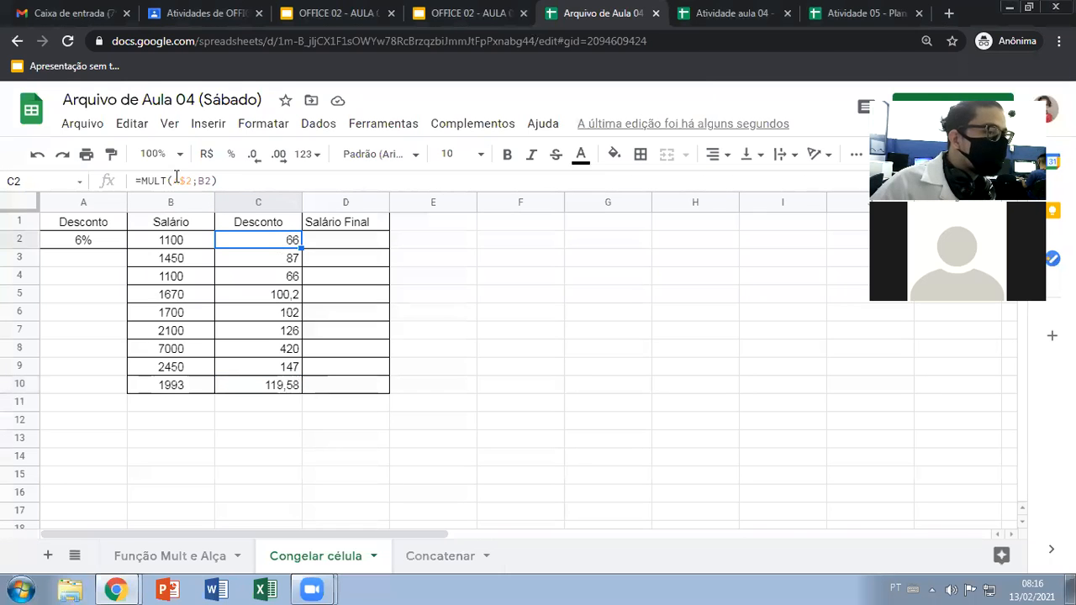
click(174, 181)
text($)
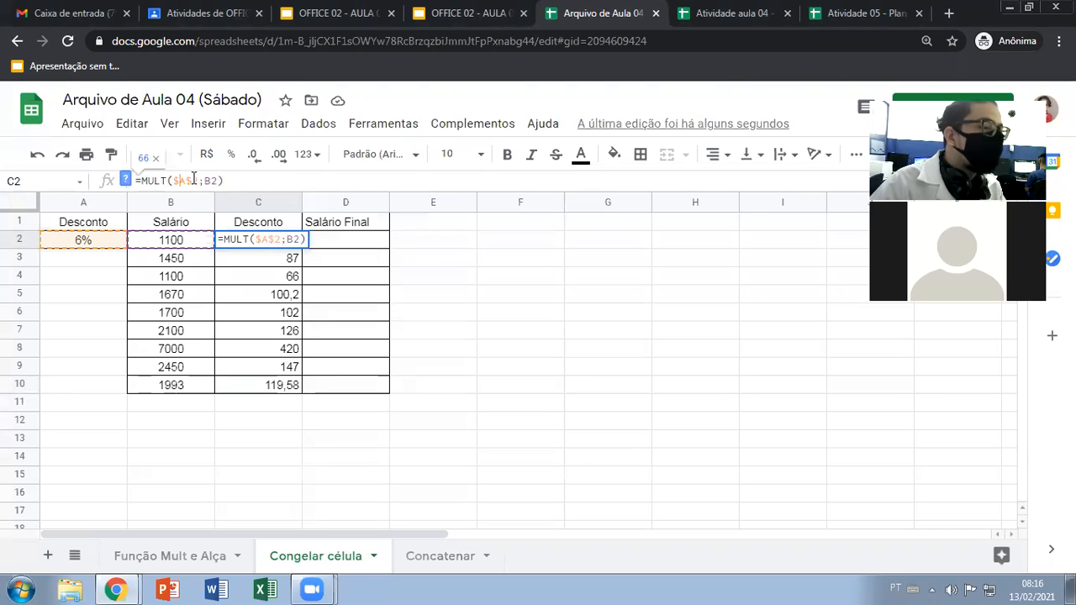
key(BackSpace)
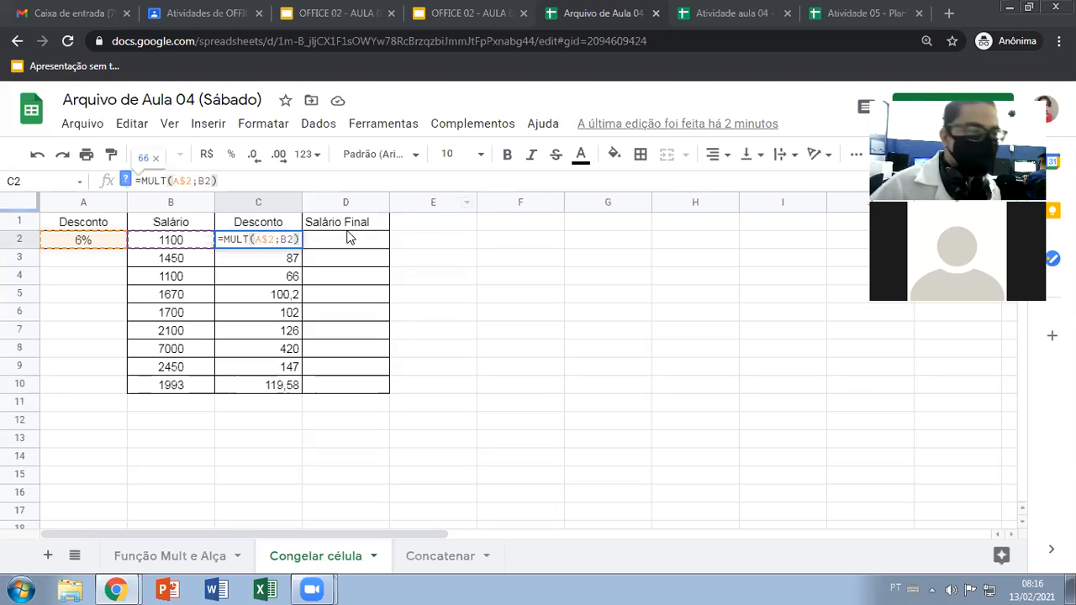
click(172, 182)
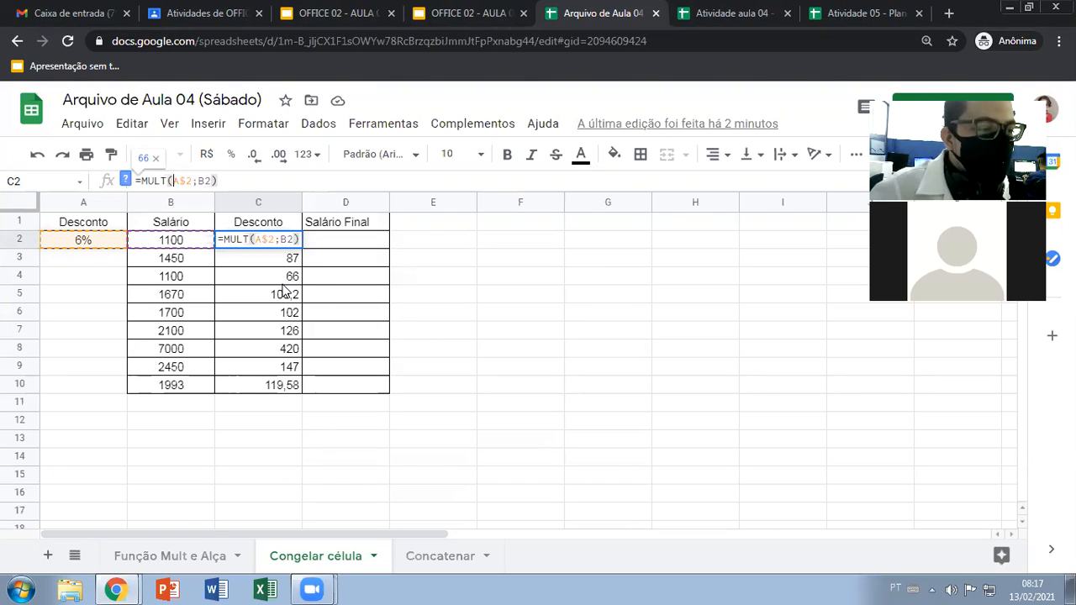
key(Return)
click(347, 243)
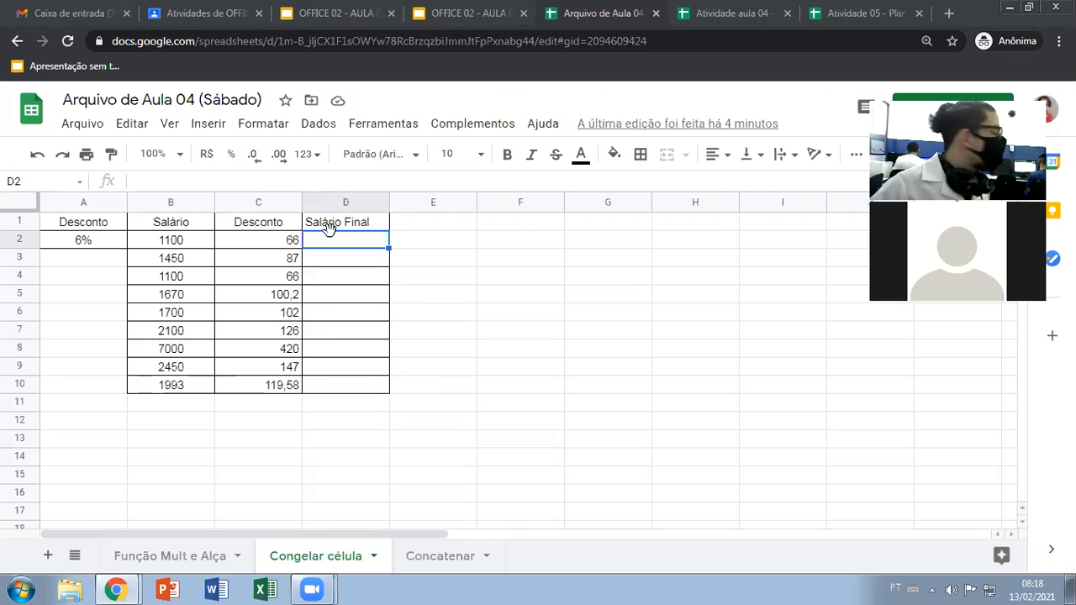
click(278, 247)
click(187, 242)
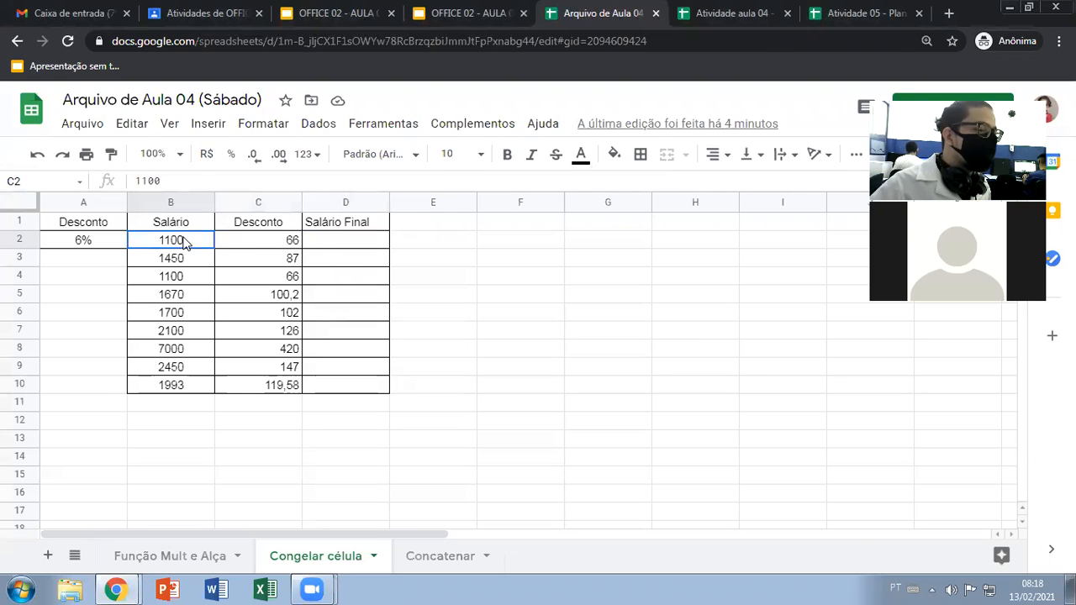
click(258, 245)
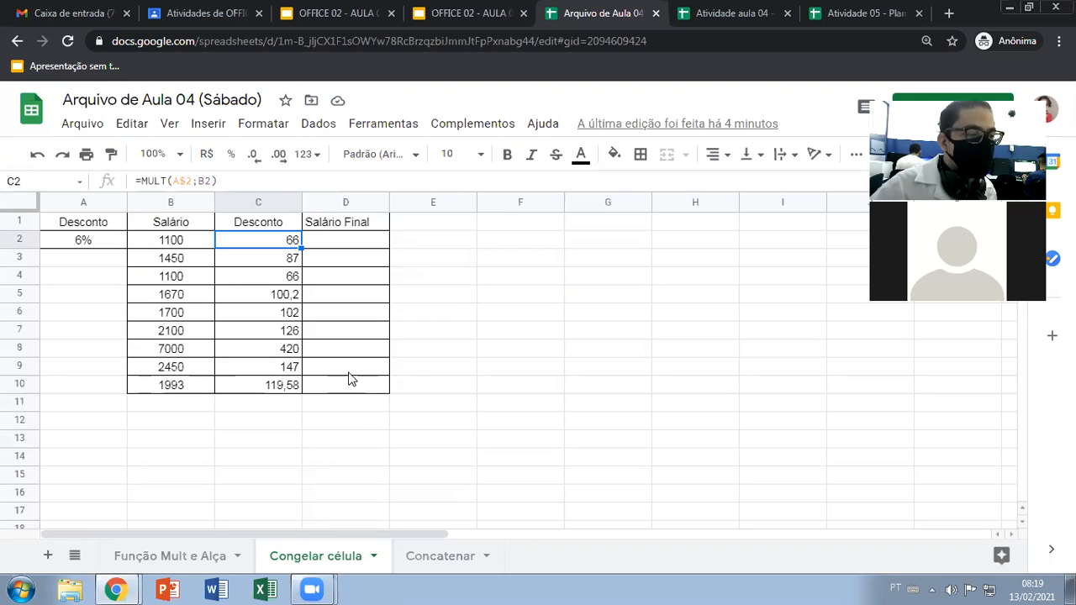
Draft an example sum of individual salary cells in D12 with =soma(B2+B3+B4+B5)
click(345, 421)
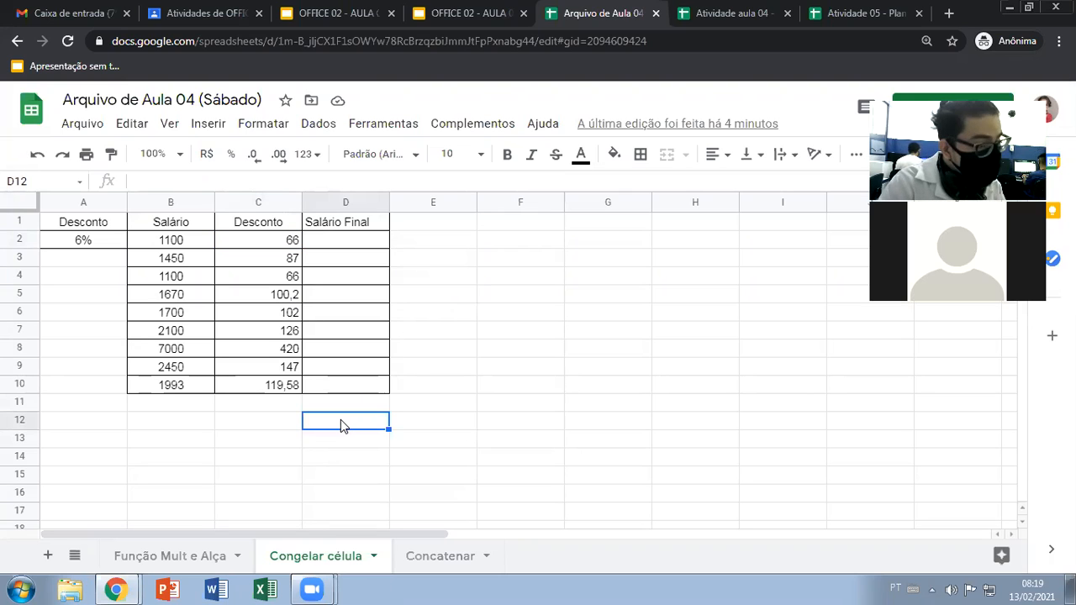
text(=)
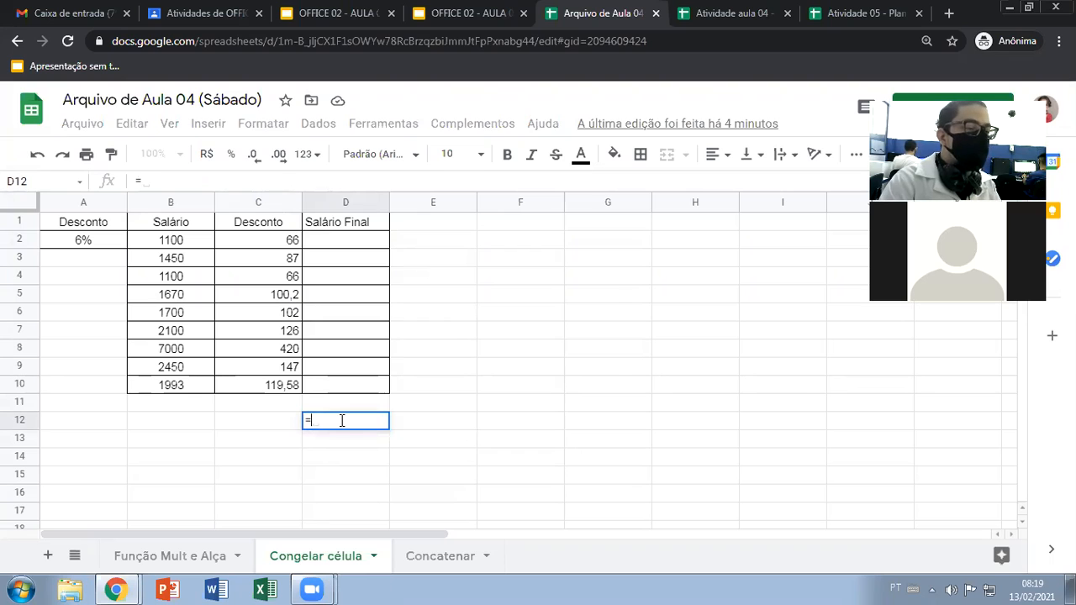
text(soma()
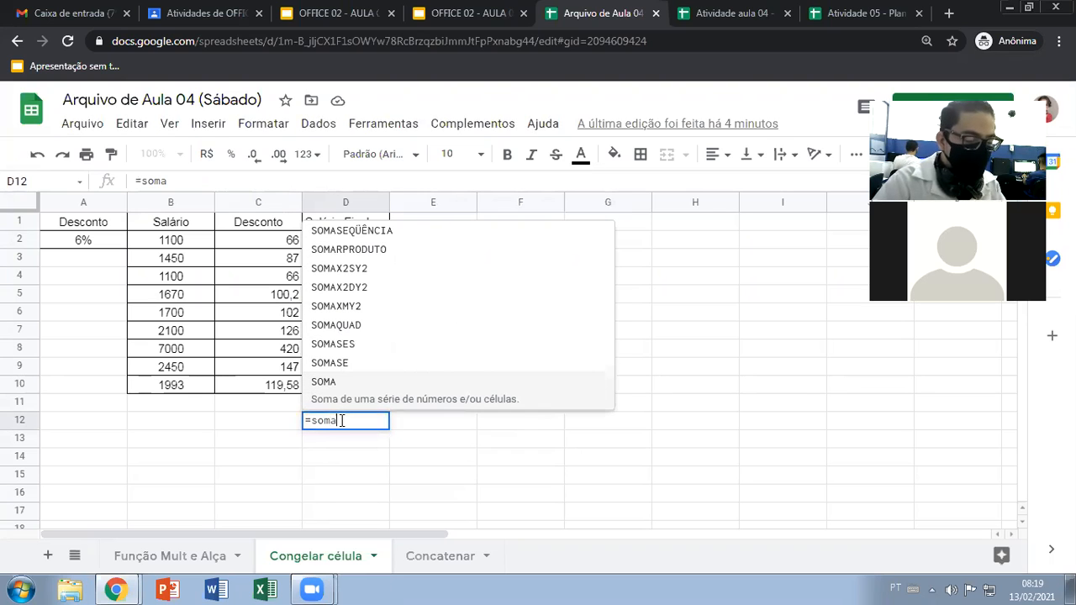
click(167, 244)
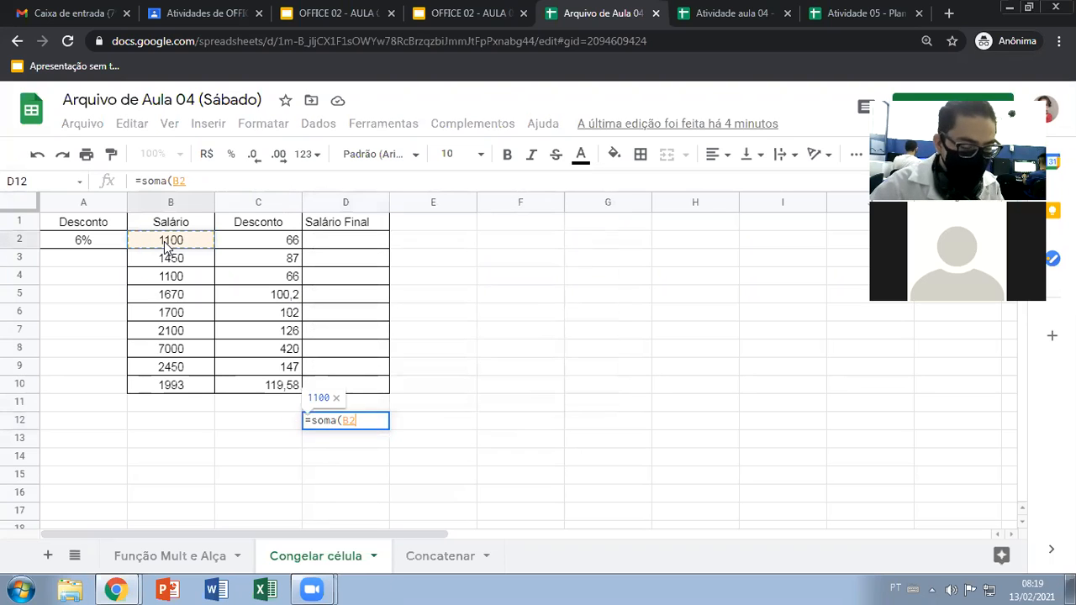
text(+)
click(171, 258)
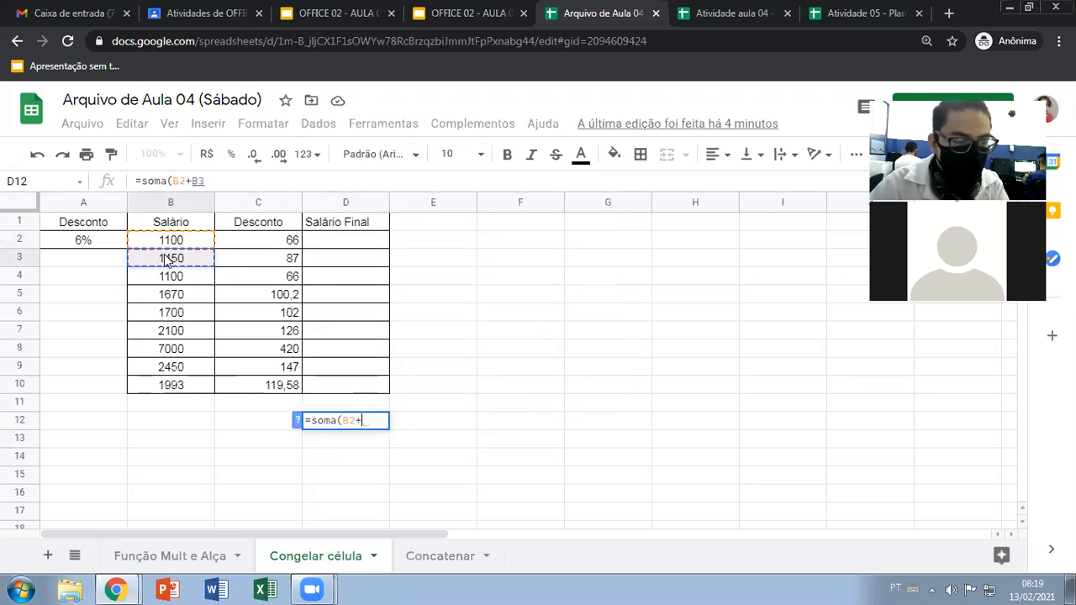
text(+)
click(161, 280)
text(+)
click(171, 297)
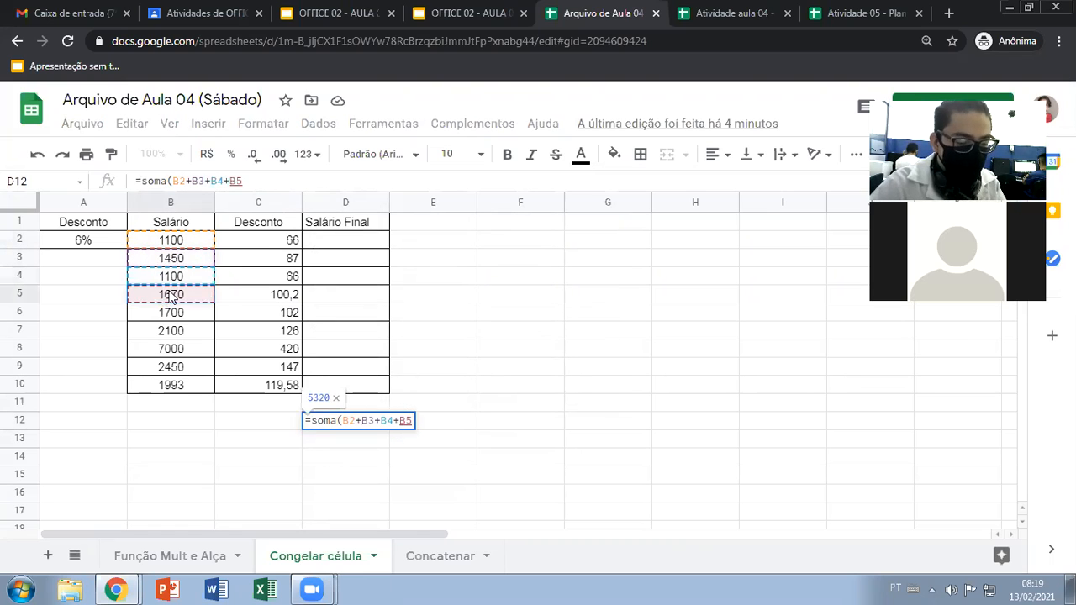
text())
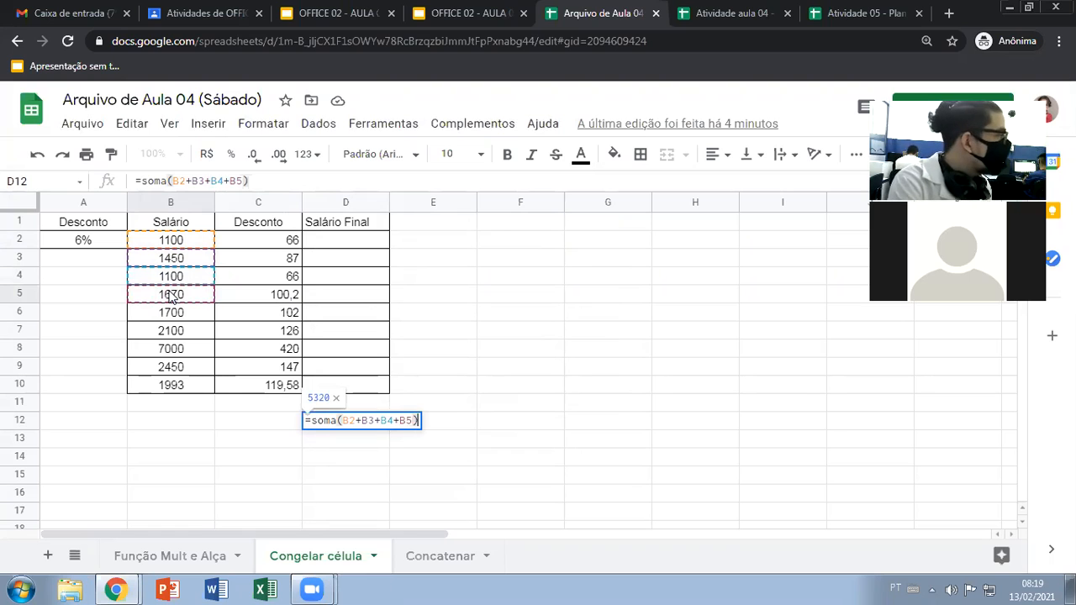
Rewrite the D12 example as the range sum =soma(B2:b7), and discard it by clearing the cell
key(BackSpace)
key(BackSpace)
key(BackSpace)
key(BackSpace)
key(BackSpace)
key(BackSpace)
key(BackSpace)
key(BackSpace)
key(BackSpace)
key(BackSpace)
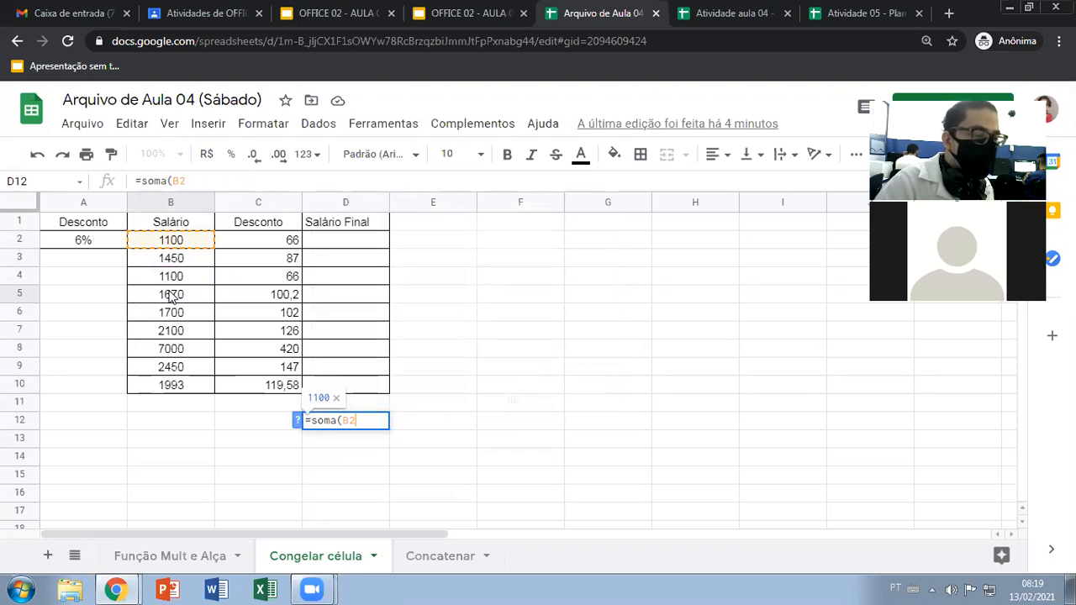
text(:)
click(205, 301)
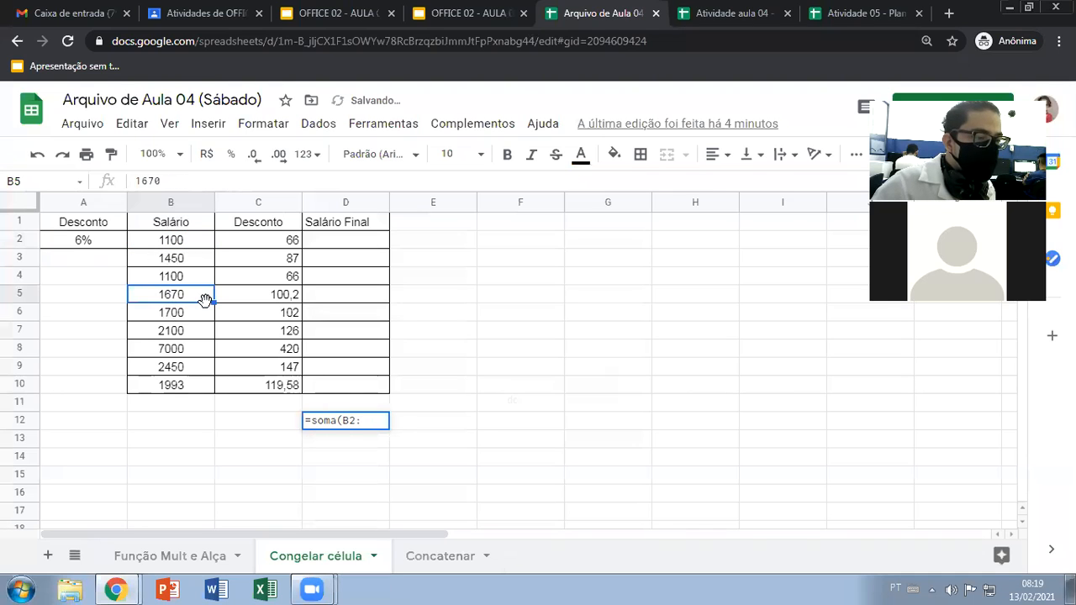
click(334, 423)
double_click(372, 422)
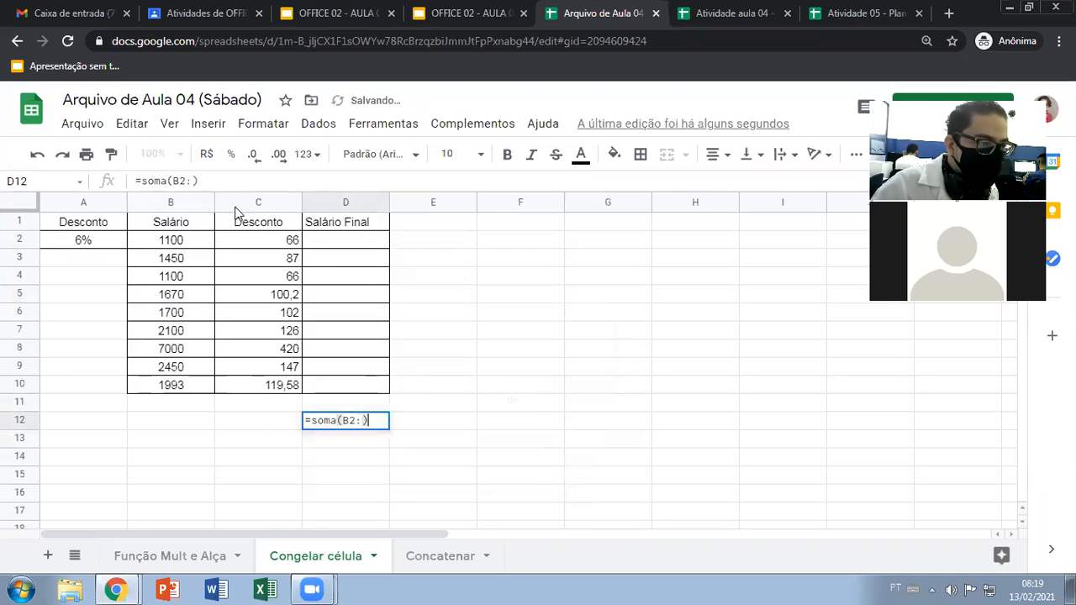
click(178, 332)
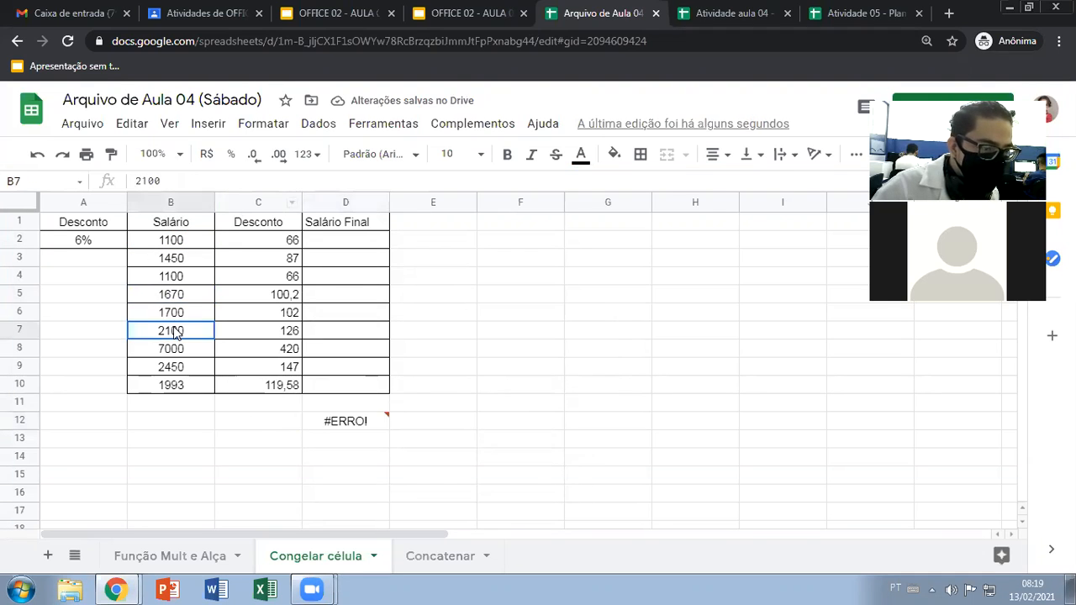
click(343, 425)
double_click(371, 421)
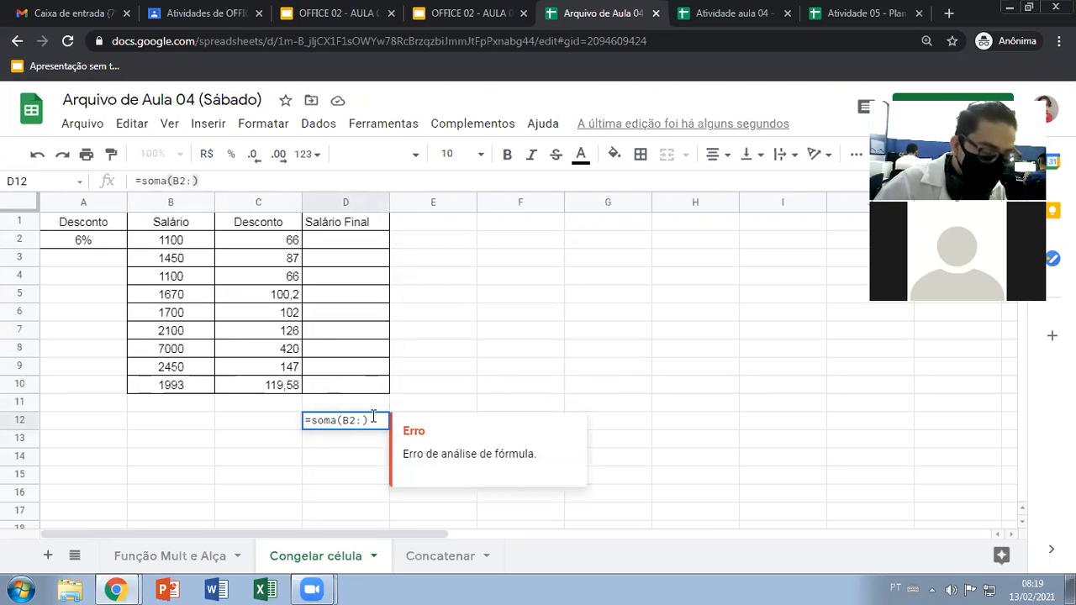
text(b)
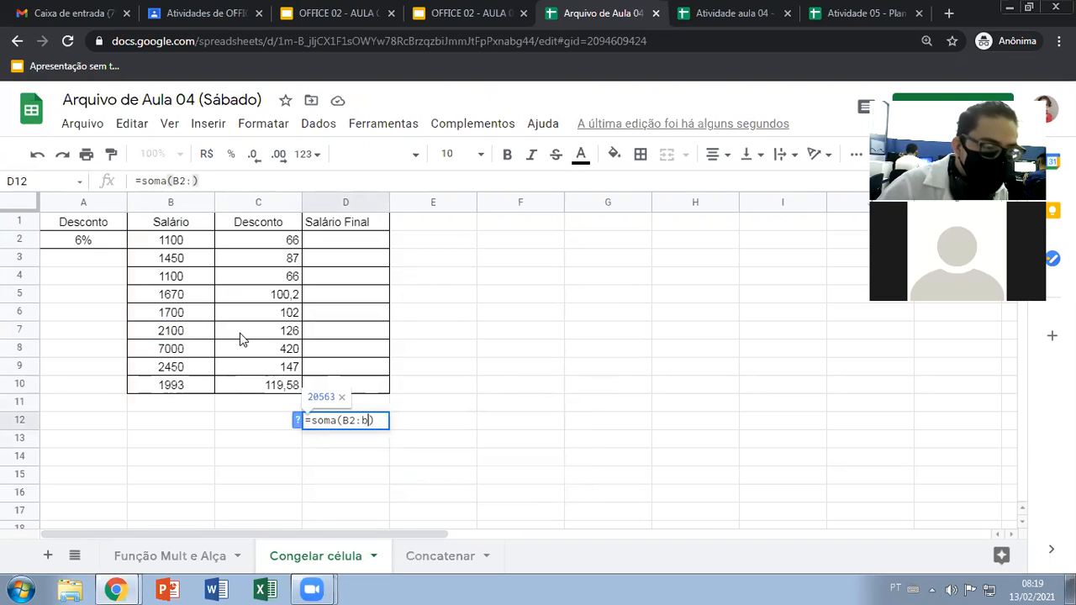
text(7)
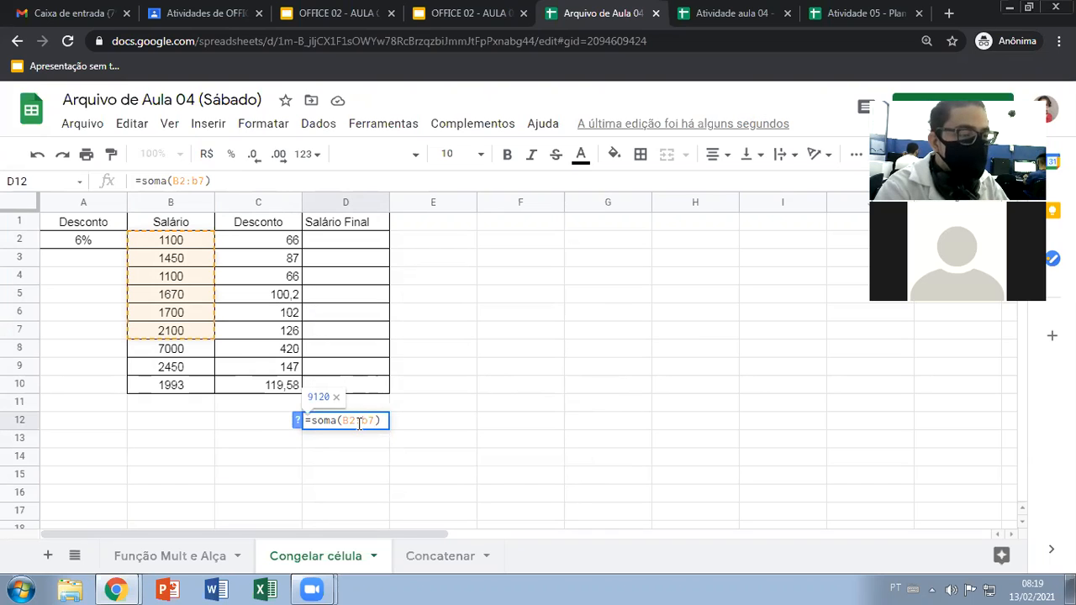
key(Escape)
key(Delete)
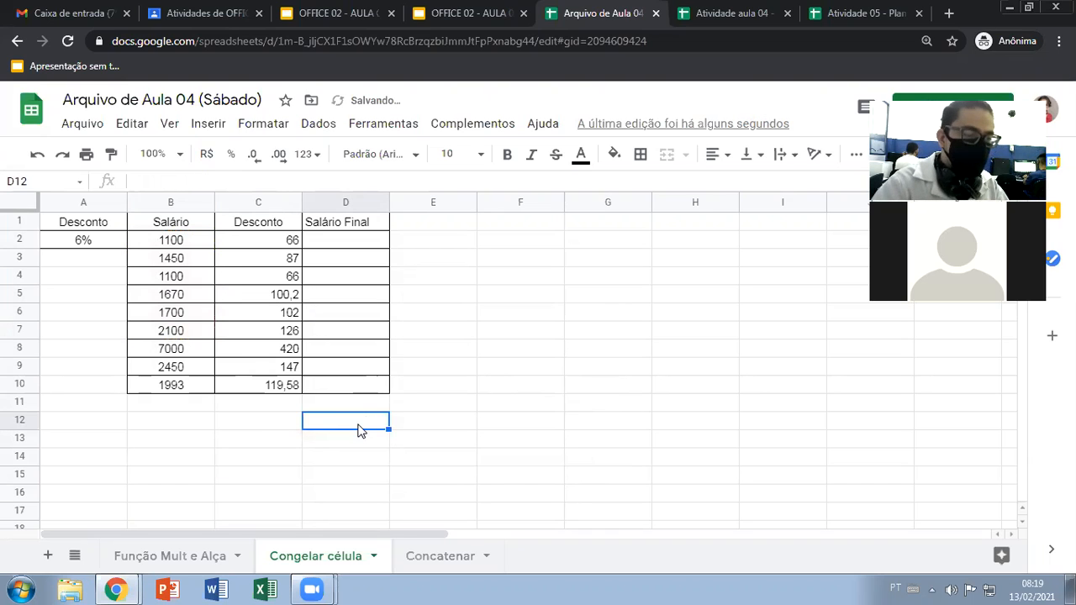
Write the formula =B2-C2 in D2 to subtract the discount from the first salary
click(334, 246)
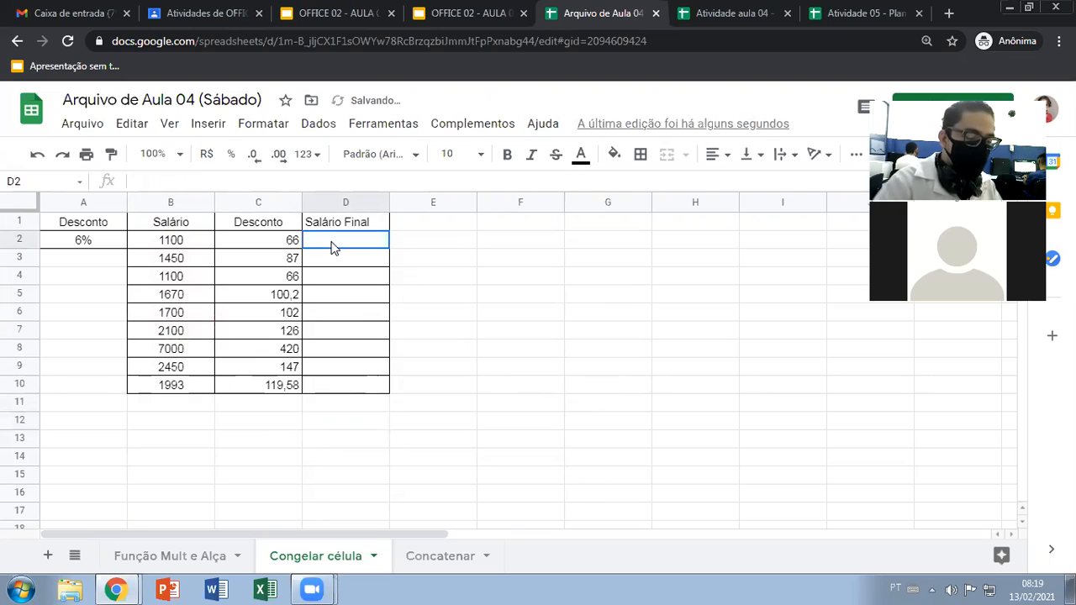
text(=)
click(187, 240)
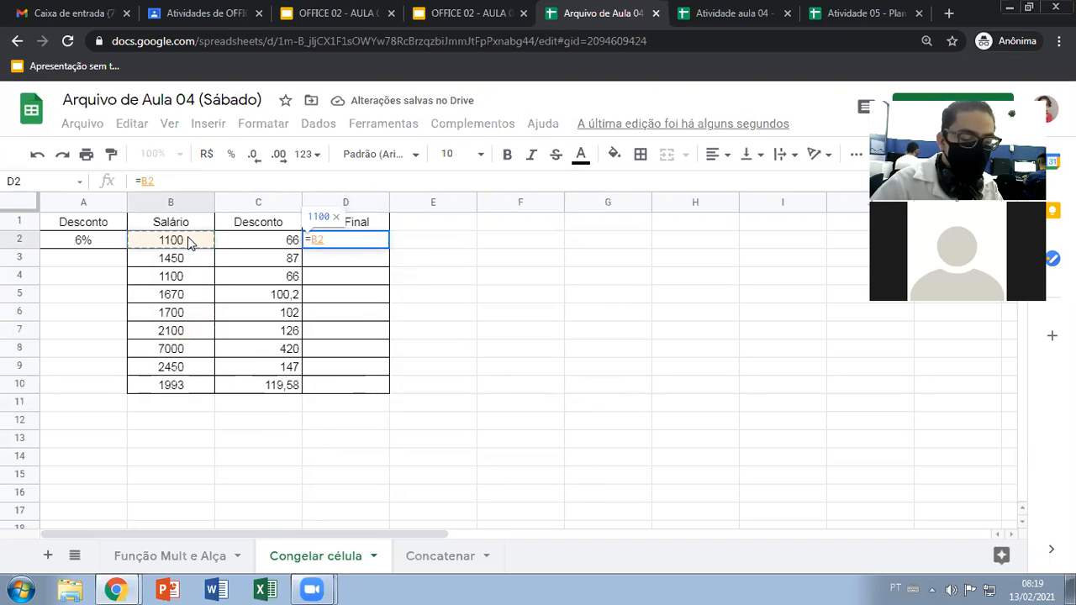
text(-)
click(234, 245)
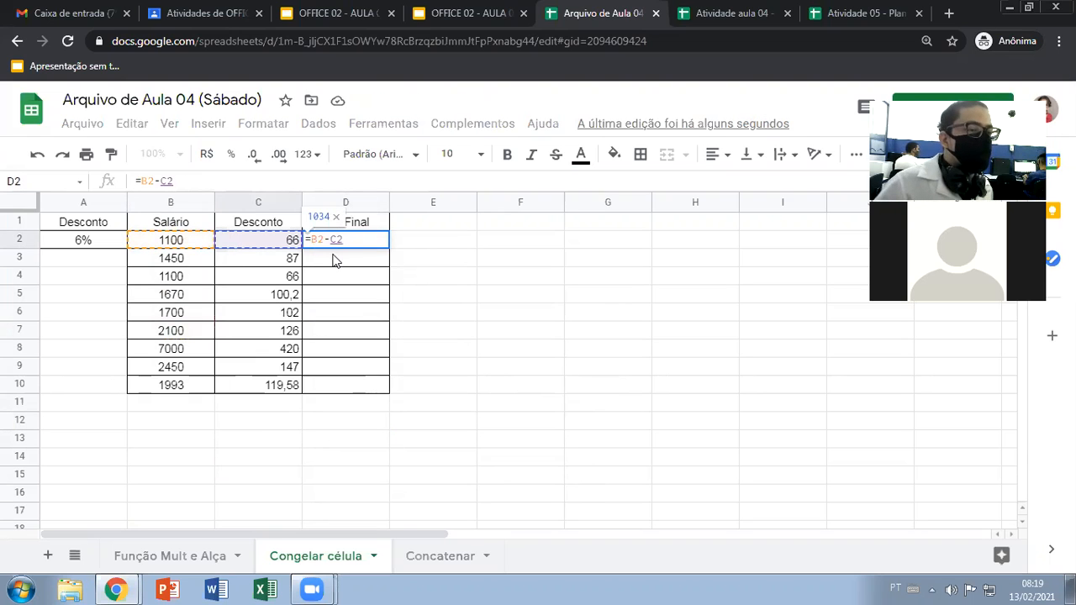
key(Return)
click(379, 242)
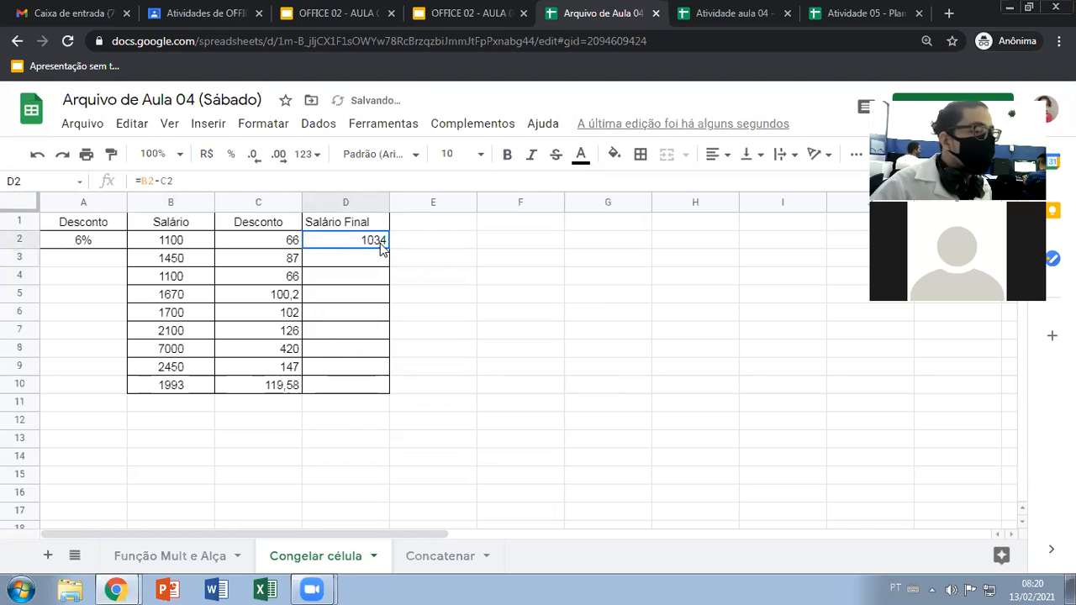
Fill the D2 subtraction formula down to D10 to calculate every final salary
click(182, 241)
click(228, 242)
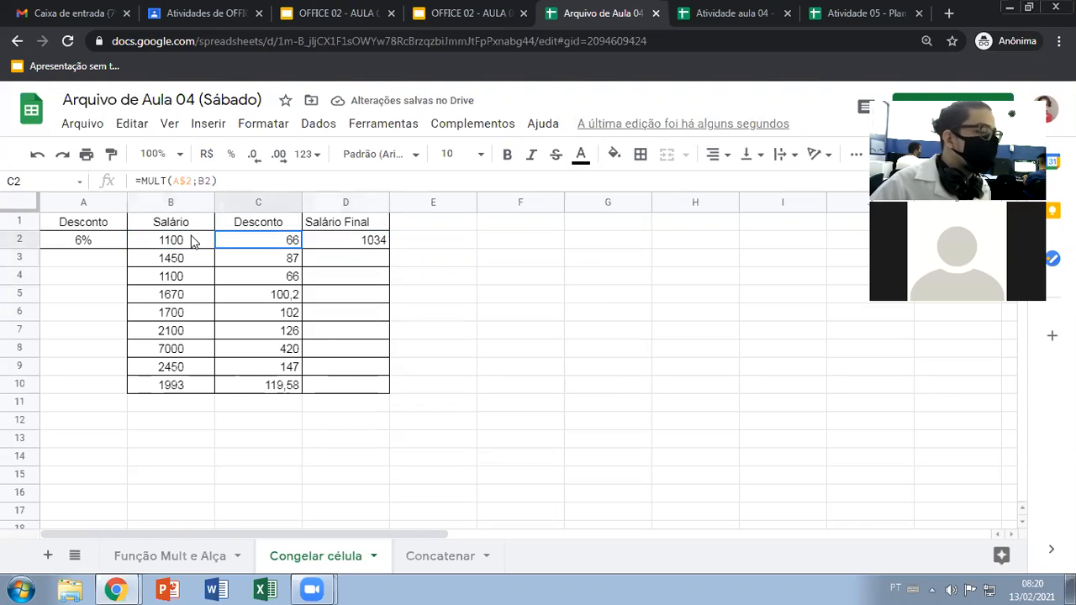
click(378, 243)
drag(390, 245, 381, 392)
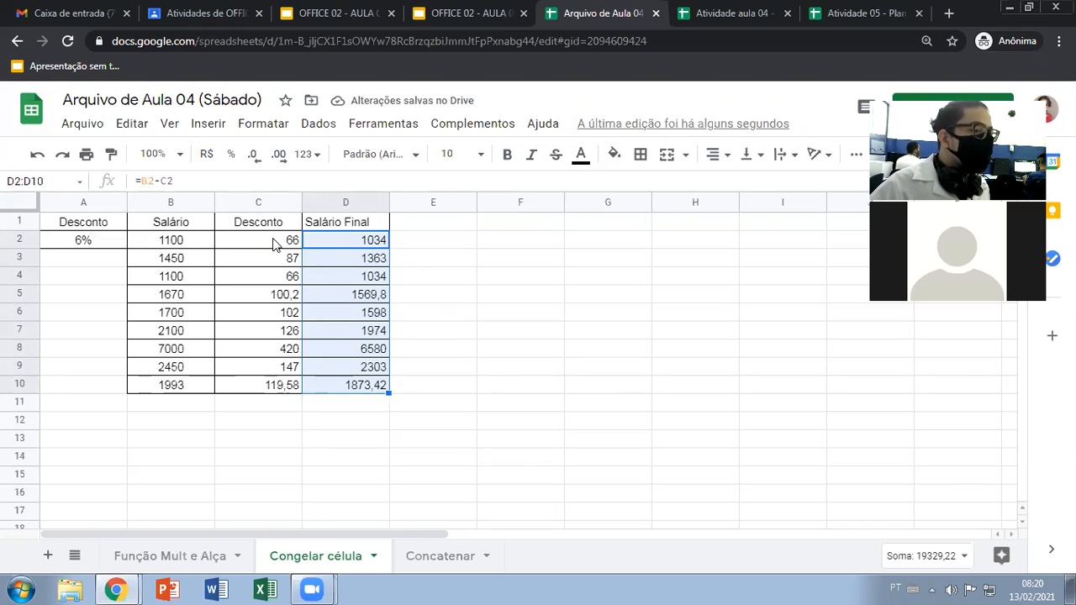
Review the salary, discount and final salary cells in row 2 to see how the subtraction works
click(273, 244)
click(173, 247)
click(264, 247)
click(336, 246)
click(202, 244)
click(259, 244)
click(324, 242)
click(274, 243)
click(308, 246)
click(288, 245)
click(326, 241)
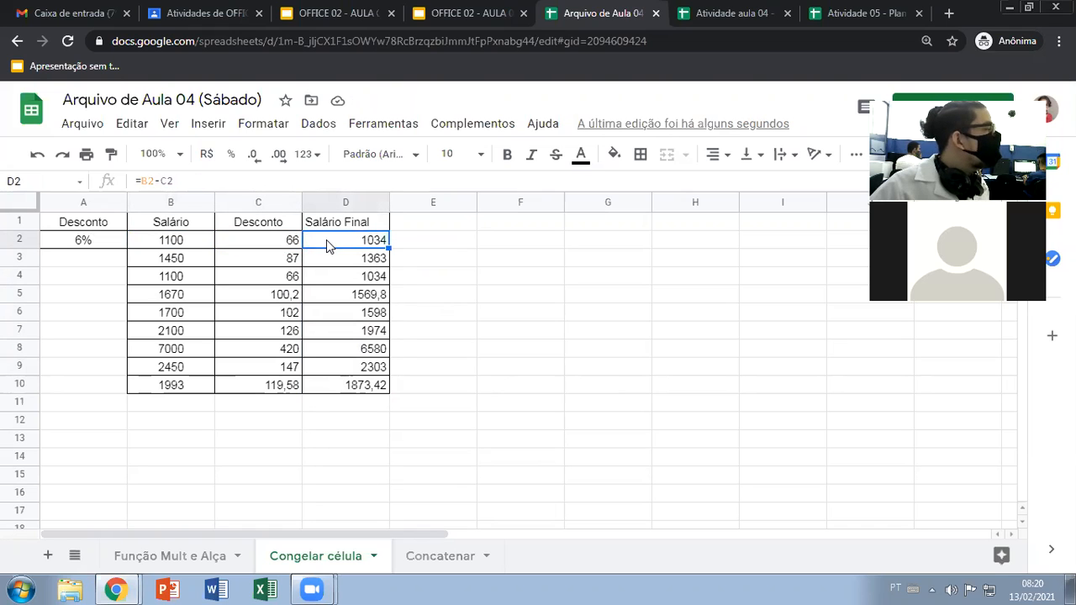
Try the single-cell formula =A2*B2-B2 in F2, and erase it from the cell
drag(485, 208, 504, 202)
click(503, 243)
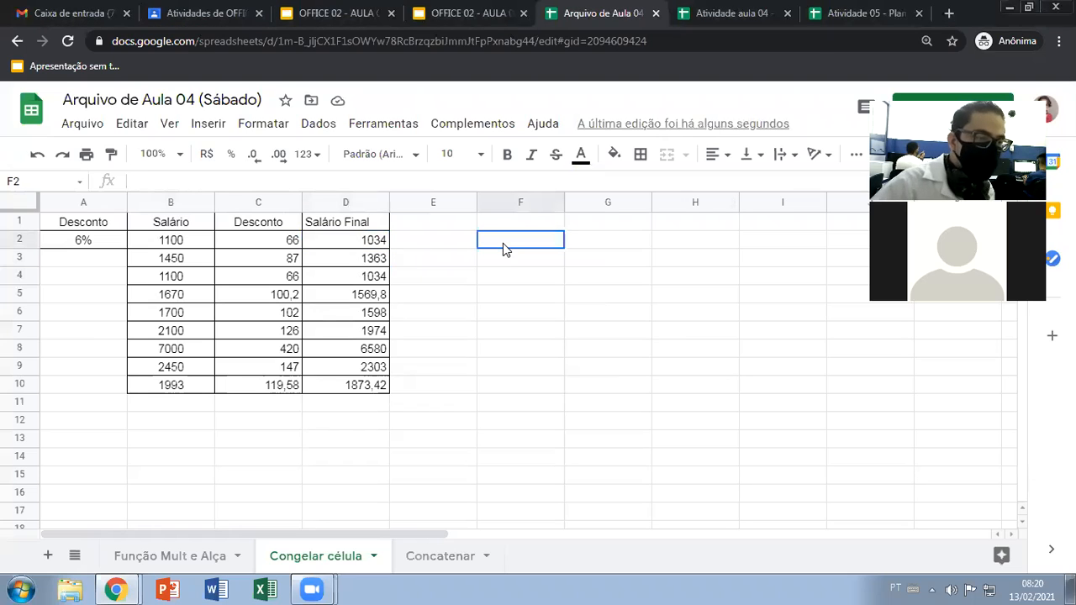
text(=)
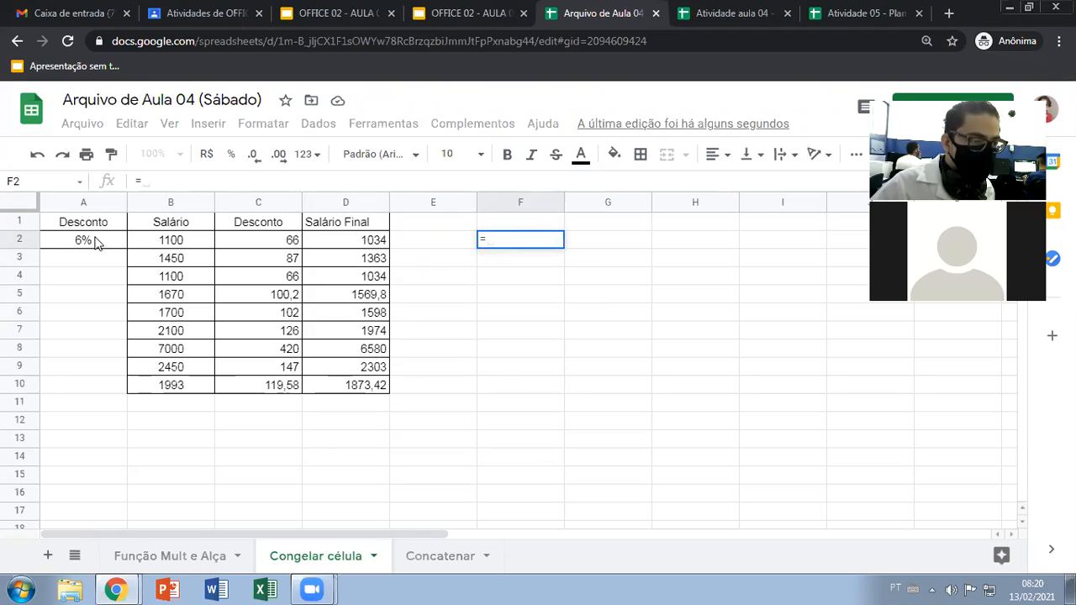
click(97, 243)
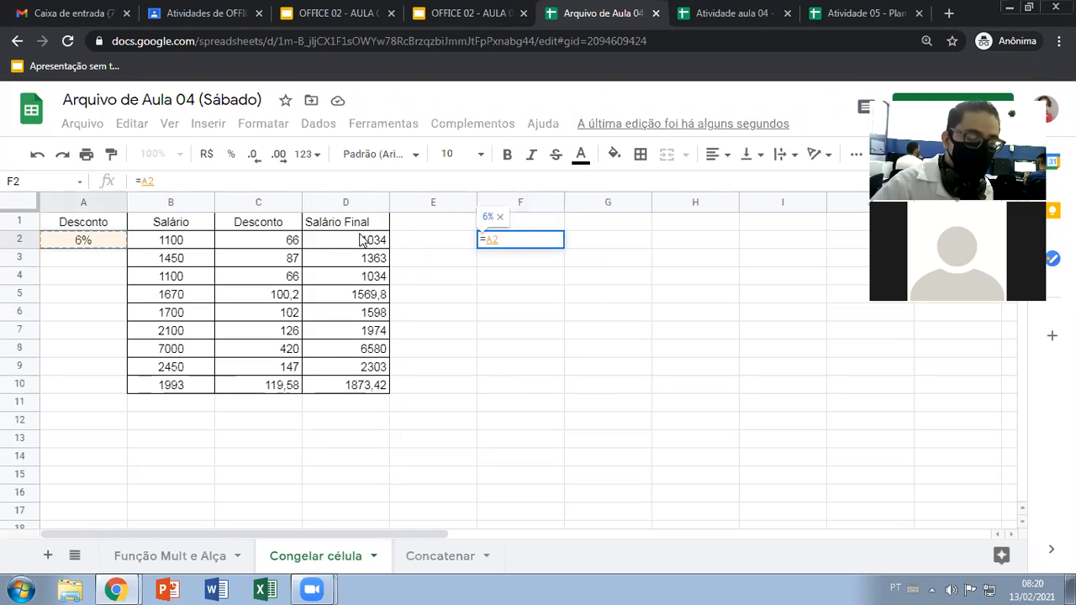
text(*)
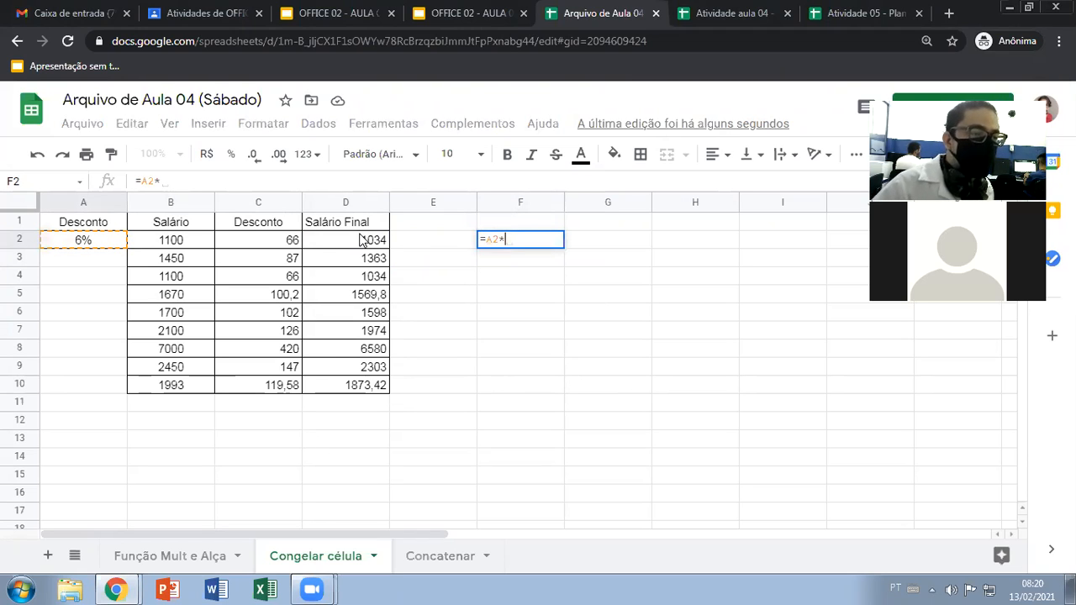
click(170, 241)
text(-)
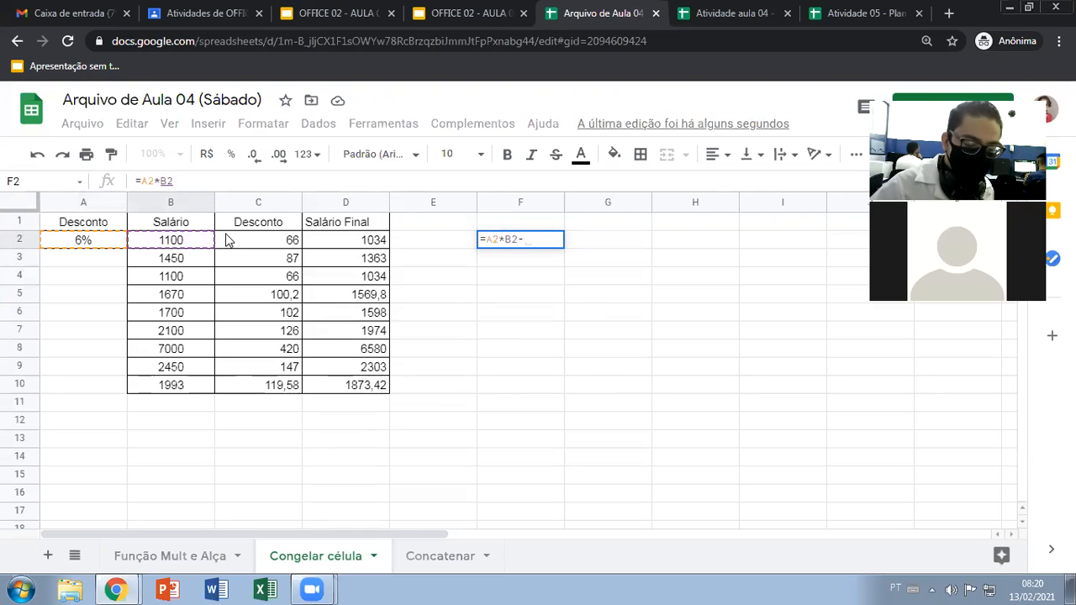
click(202, 240)
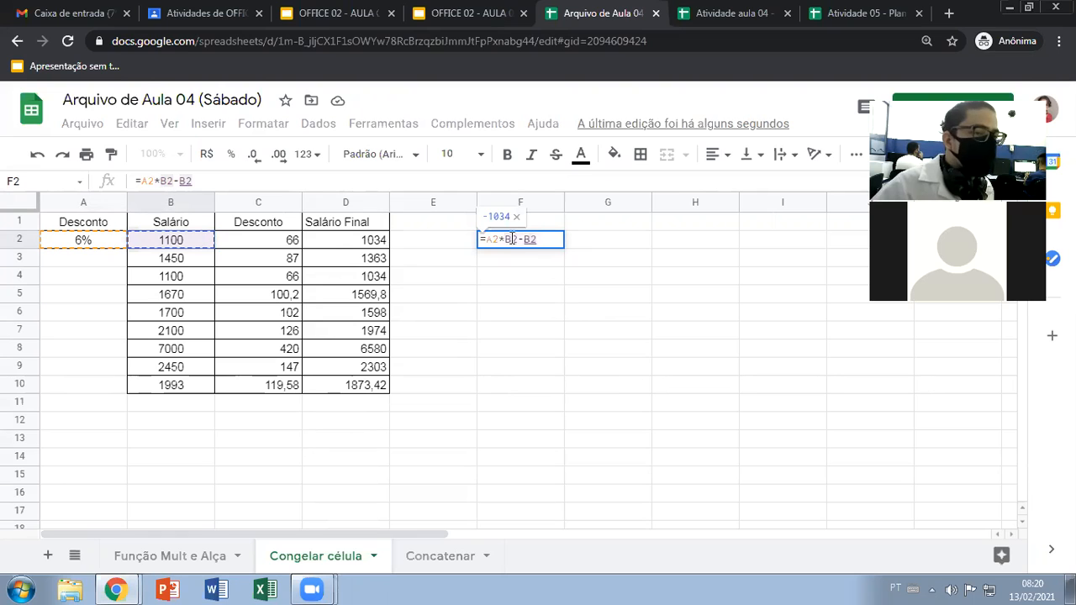
click(542, 241)
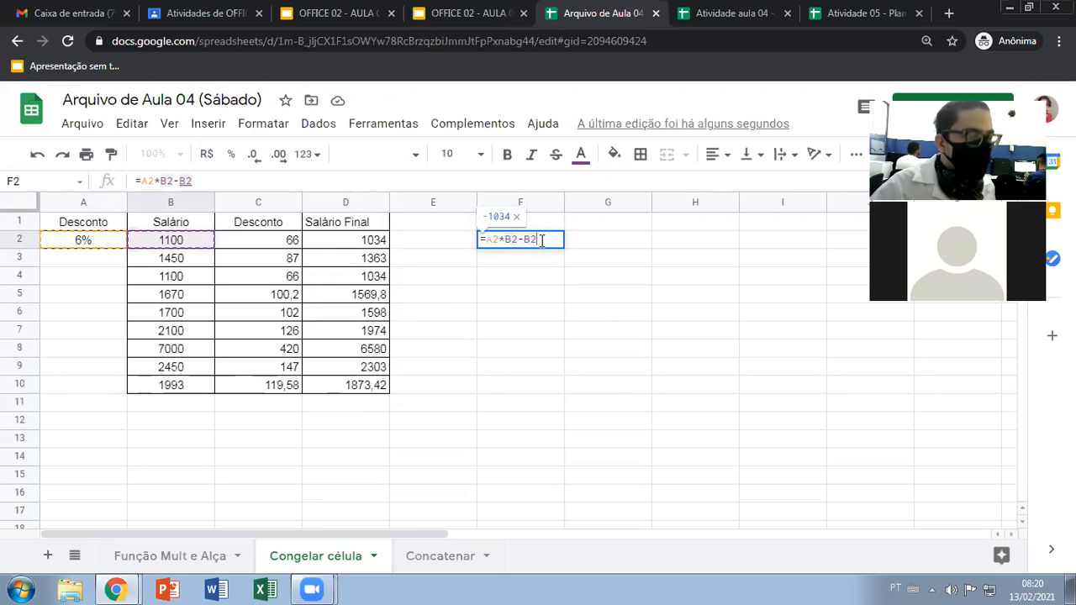
key(BackSpace)
key(BackSpace)
key(BackSpace)
key(BackSpace)
key(BackSpace)
key(BackSpace)
key(BackSpace)
key(BackSpace)
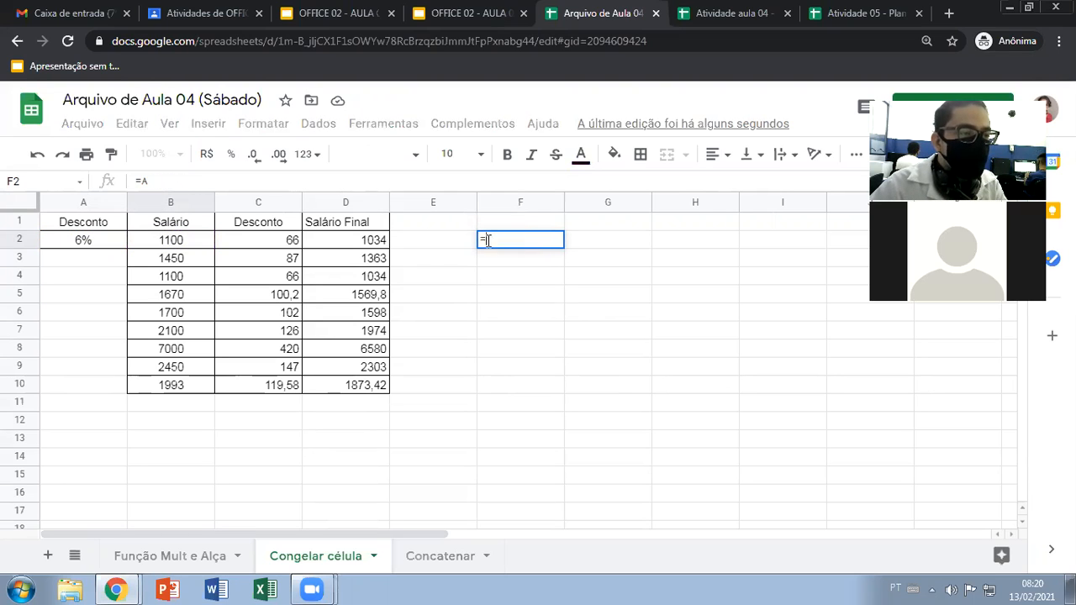
Enter the combined final salary formula =B2-A2*B2 in F2 and fill it down to F10
click(197, 243)
text(-)
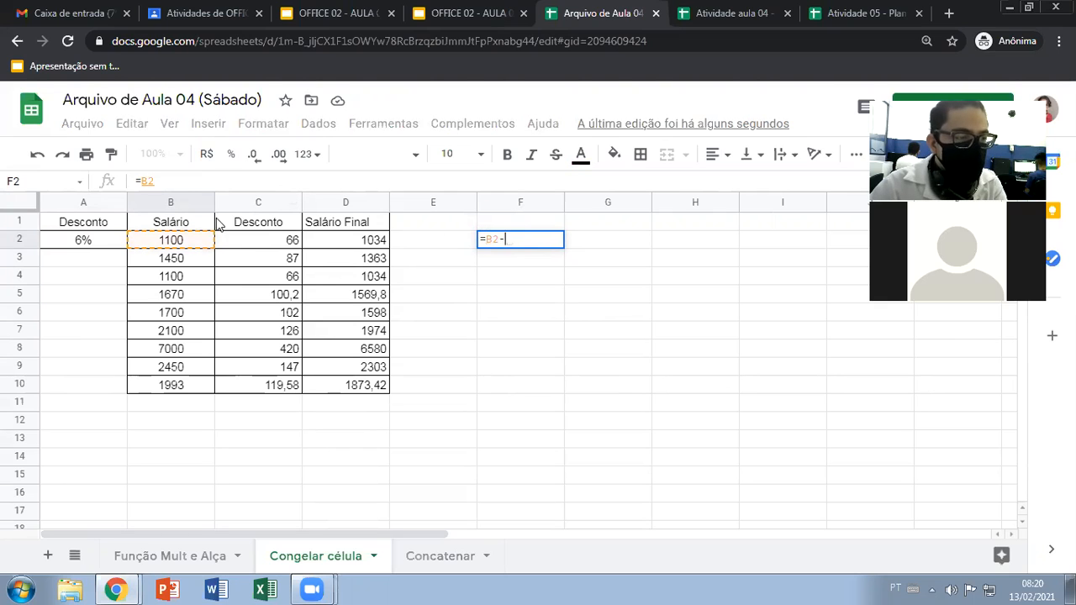
click(89, 241)
text(*)
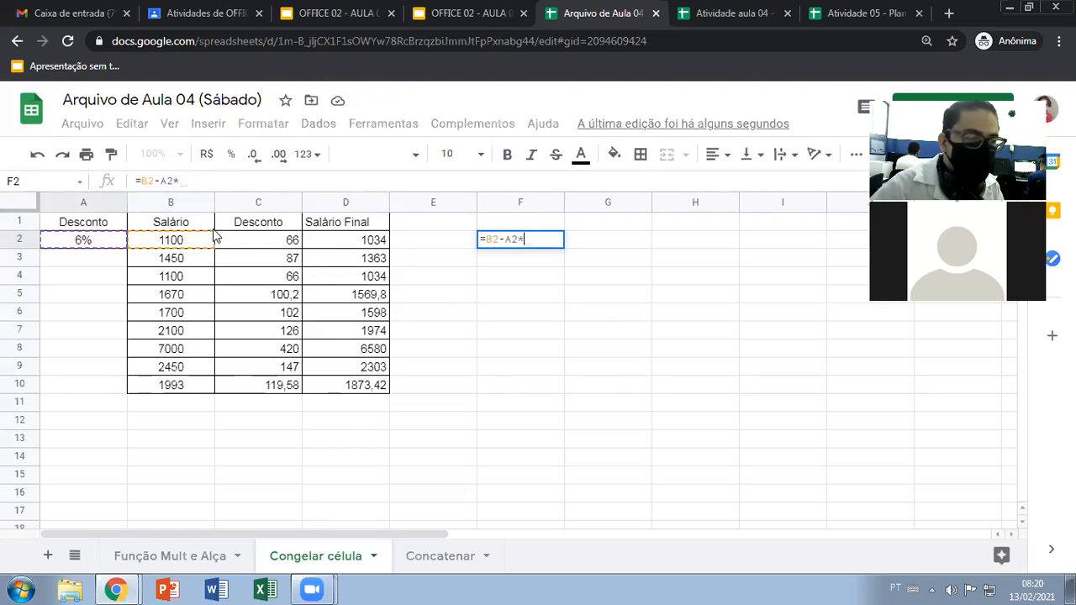
click(192, 241)
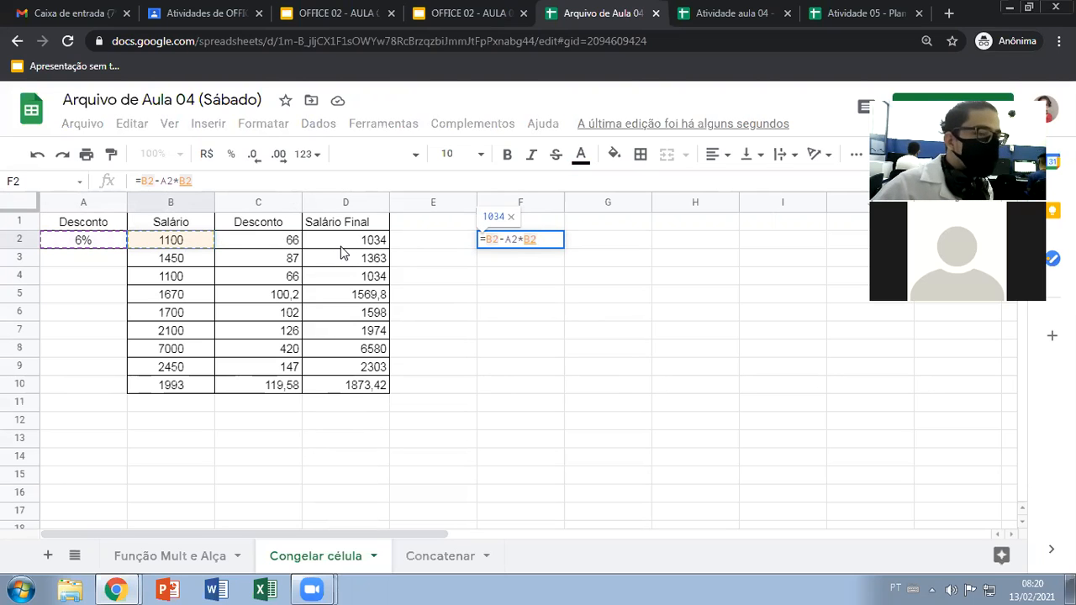
key(Return)
click(527, 242)
drag(562, 248, 546, 392)
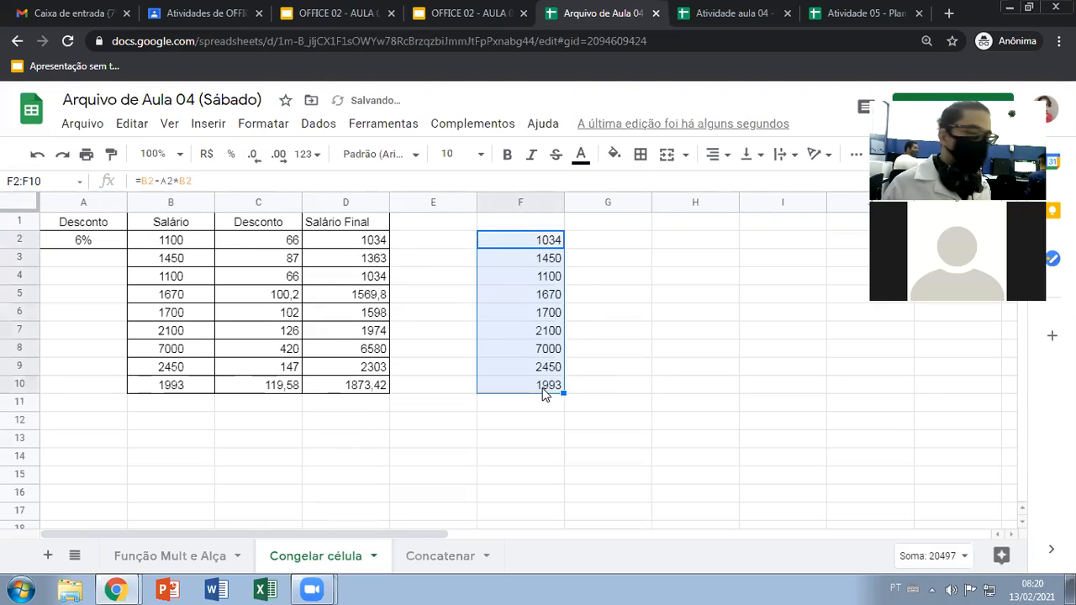
Lock the discount reference in the F2 formula as $A$2, and fill the formula down to F10 again
double_click(557, 246)
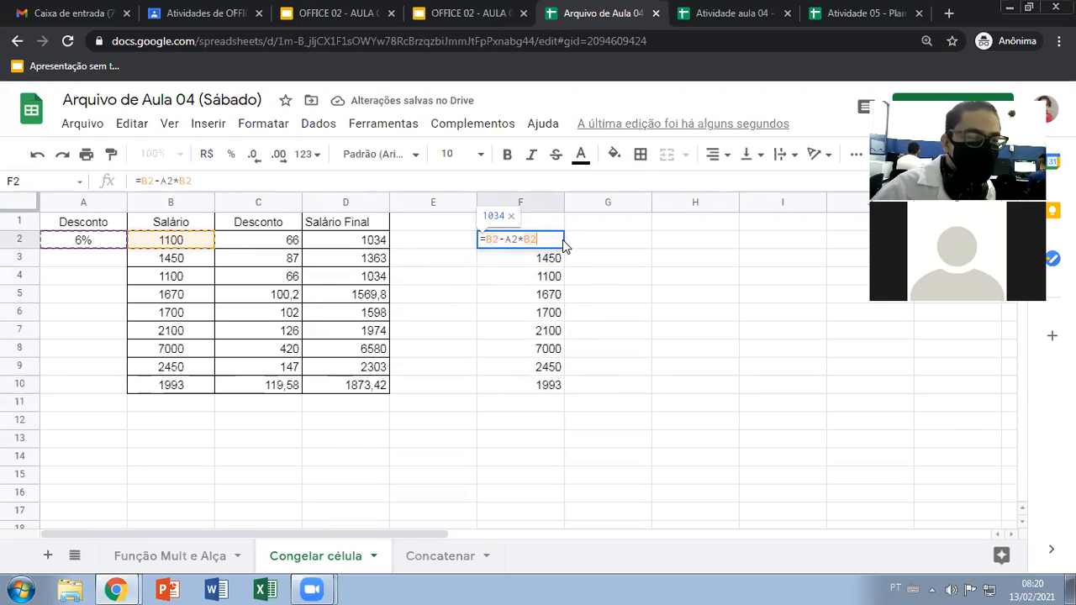
click(507, 239)
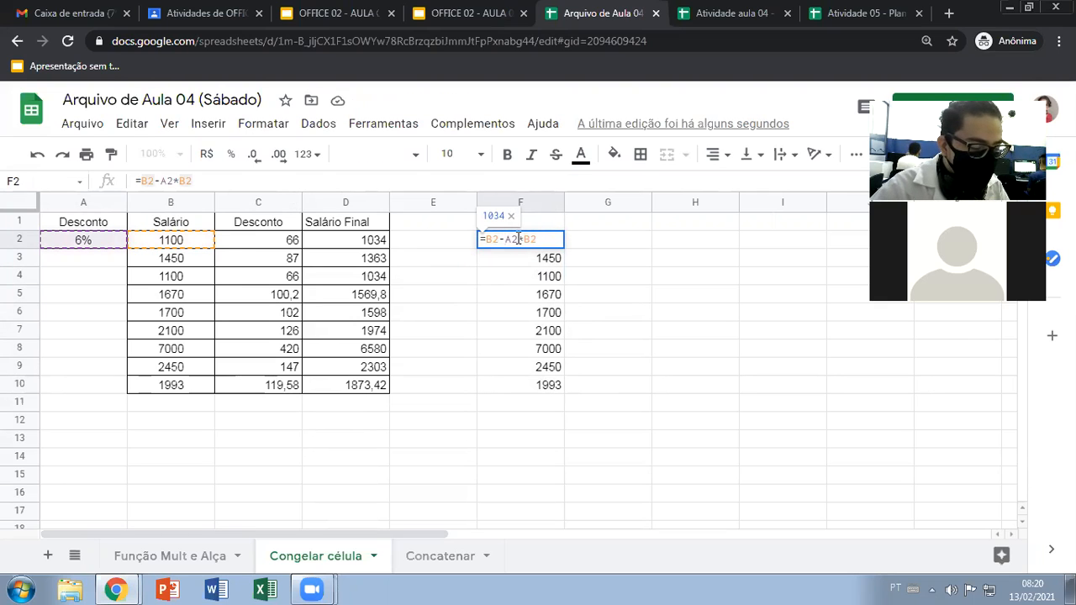
text($)
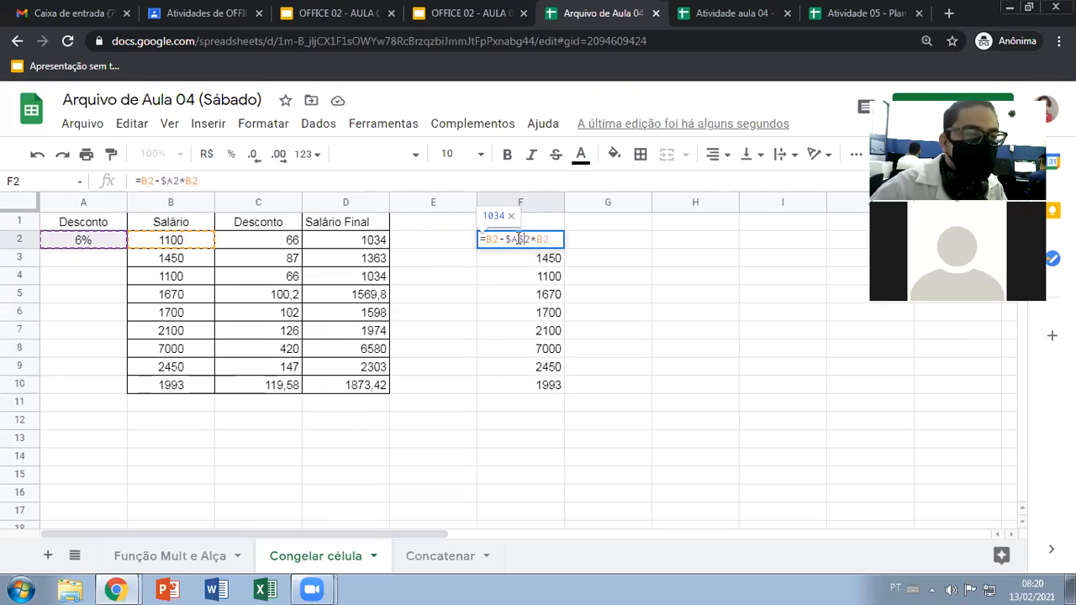
key(Return)
click(561, 240)
drag(563, 238, 555, 387)
click(538, 276)
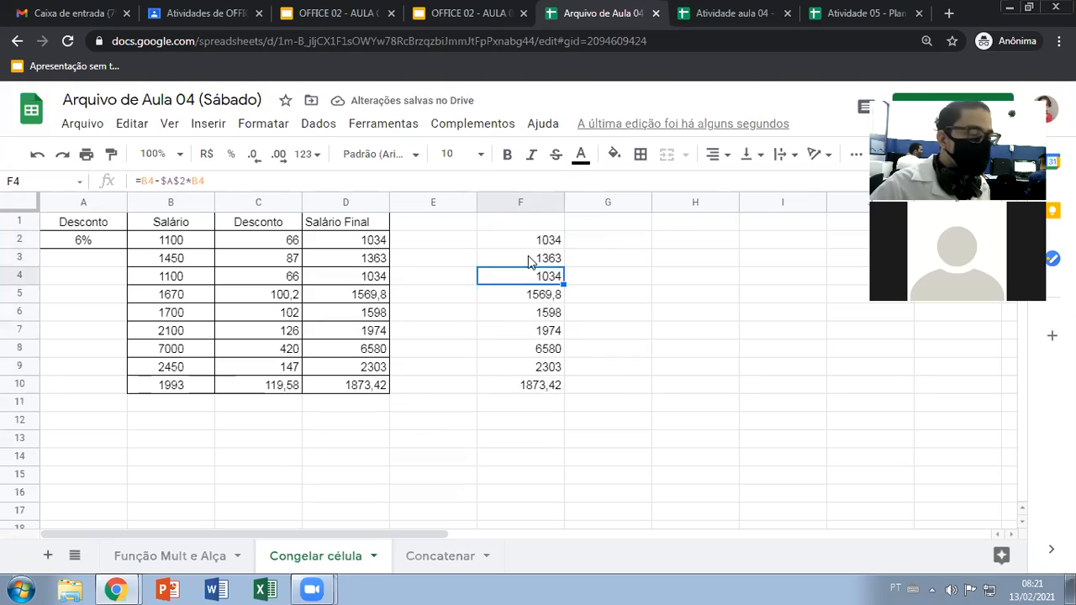
Clear the example final salary formulas in F2:F10
click(278, 244)
click(358, 242)
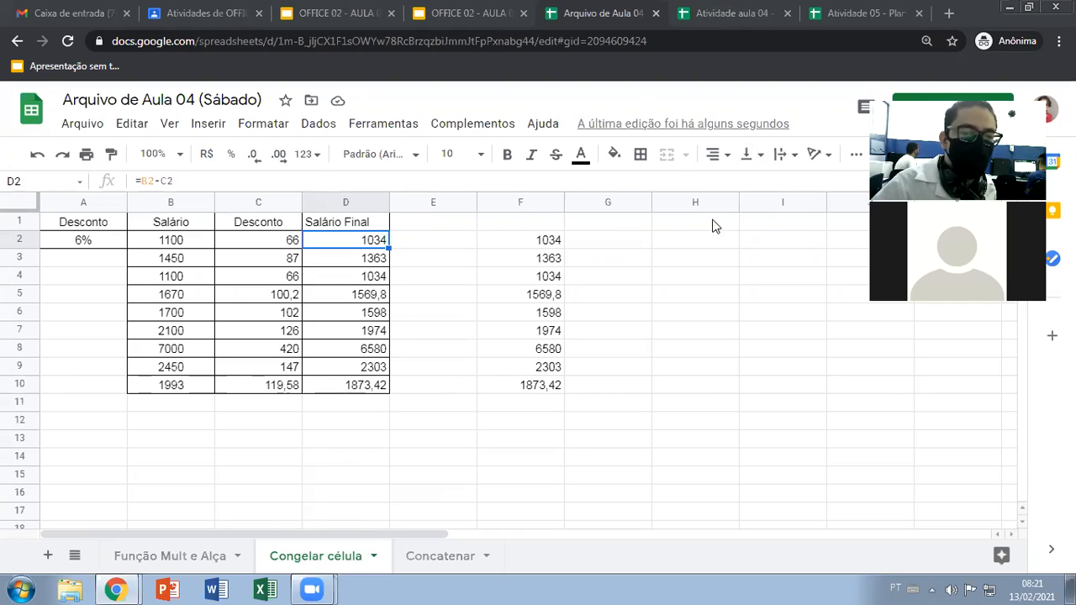
drag(543, 242, 536, 391)
key(Delete)
click(507, 315)
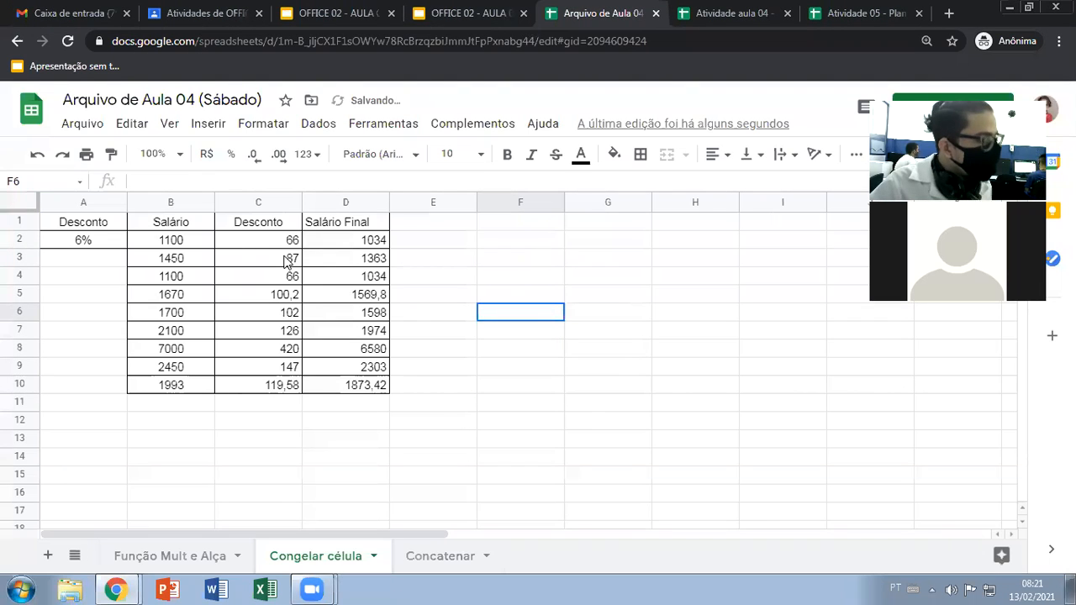
Examine the discount rate in A2, the salaries and the discounts in C2:C10 across the salary table
click(91, 244)
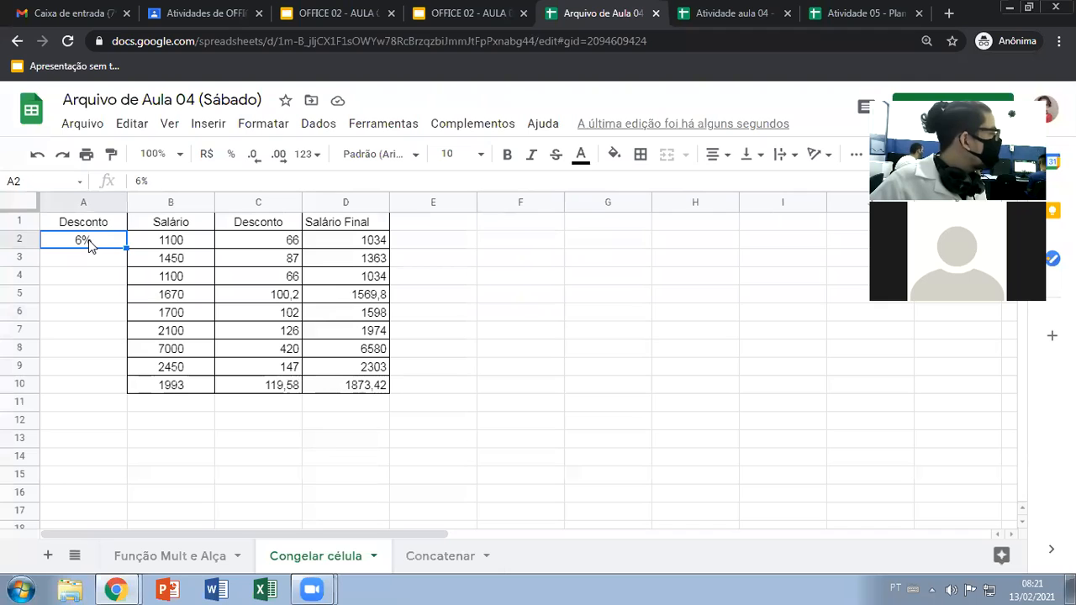
click(186, 243)
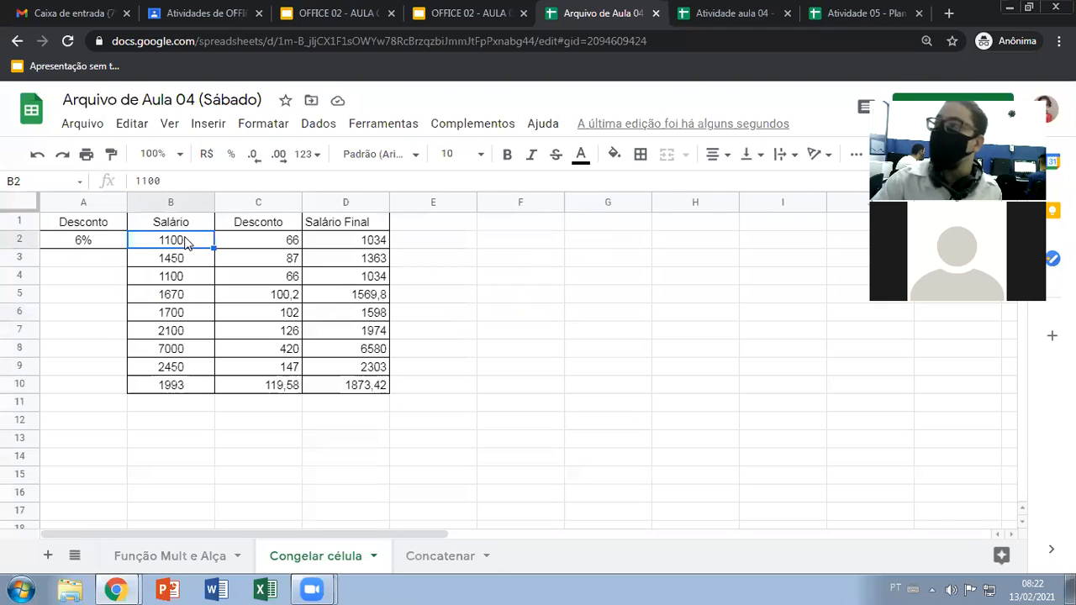
click(86, 243)
click(174, 244)
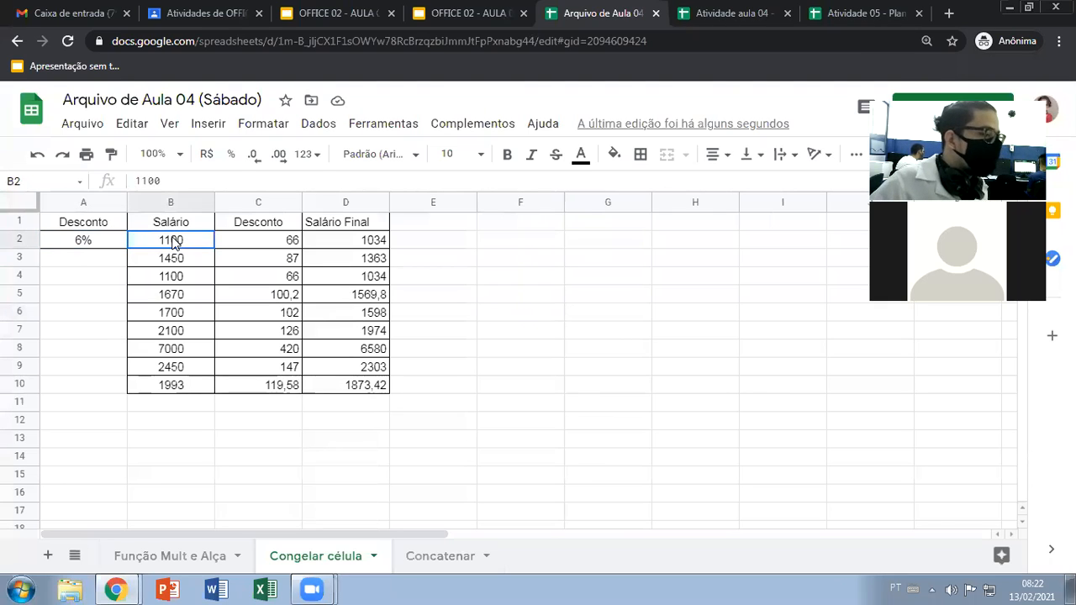
drag(278, 246, 272, 391)
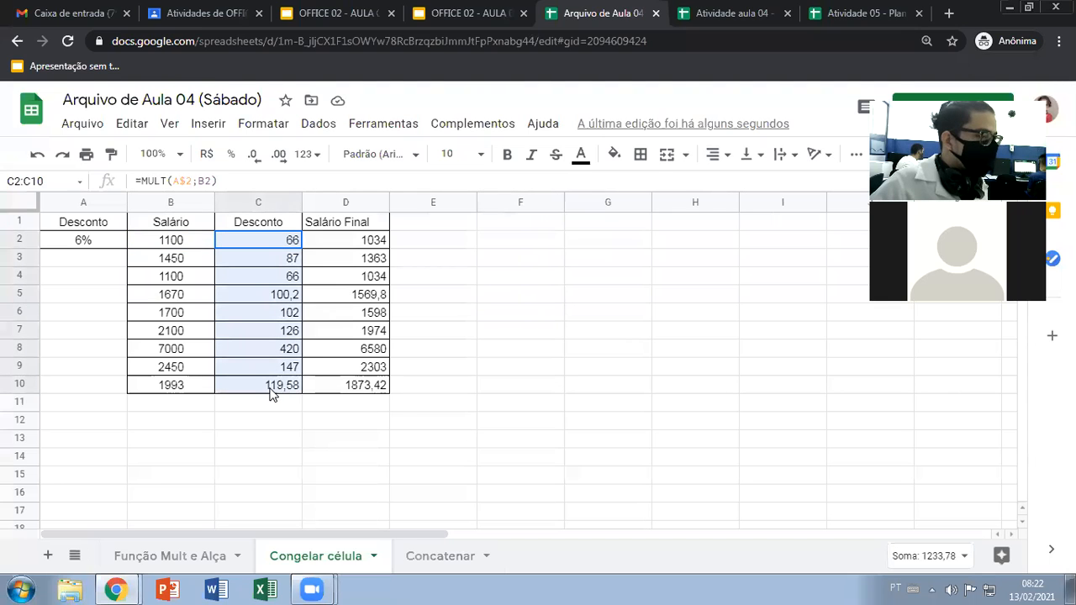
click(180, 243)
click(277, 246)
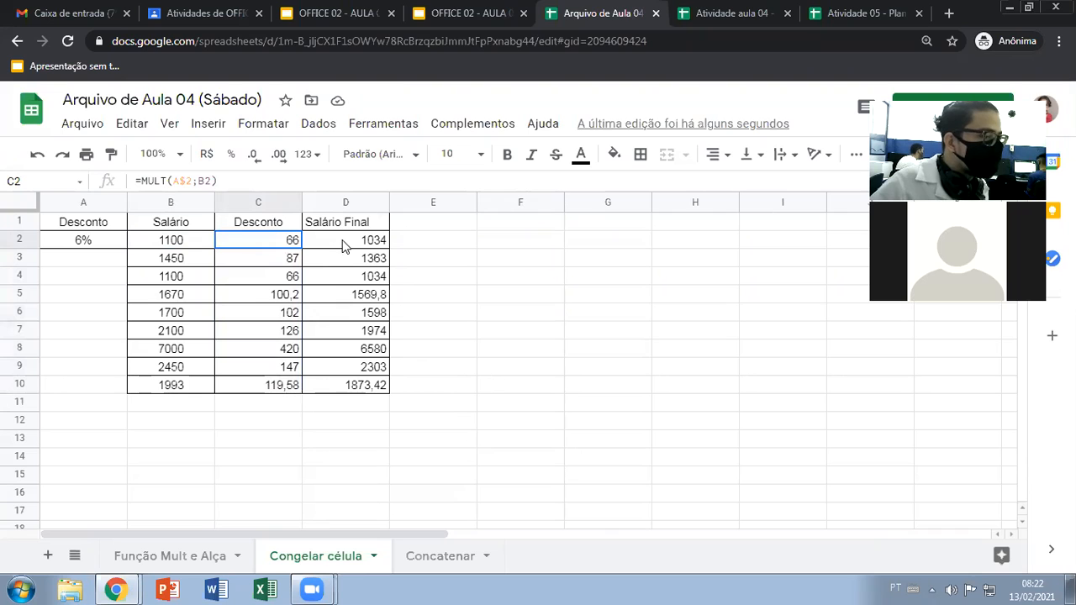
drag(105, 244, 329, 387)
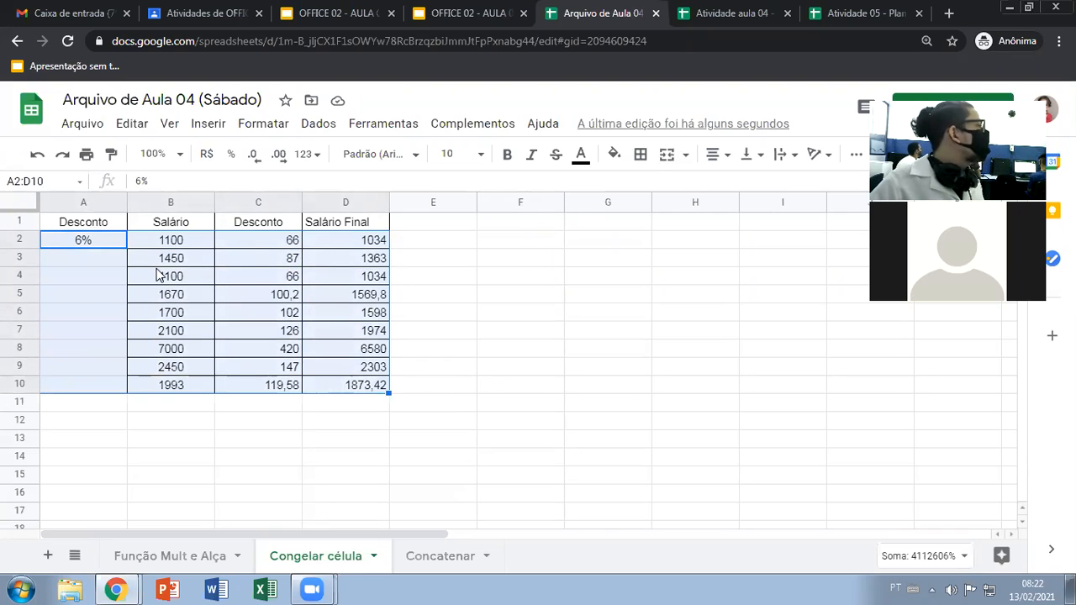
click(262, 282)
click(93, 243)
click(174, 243)
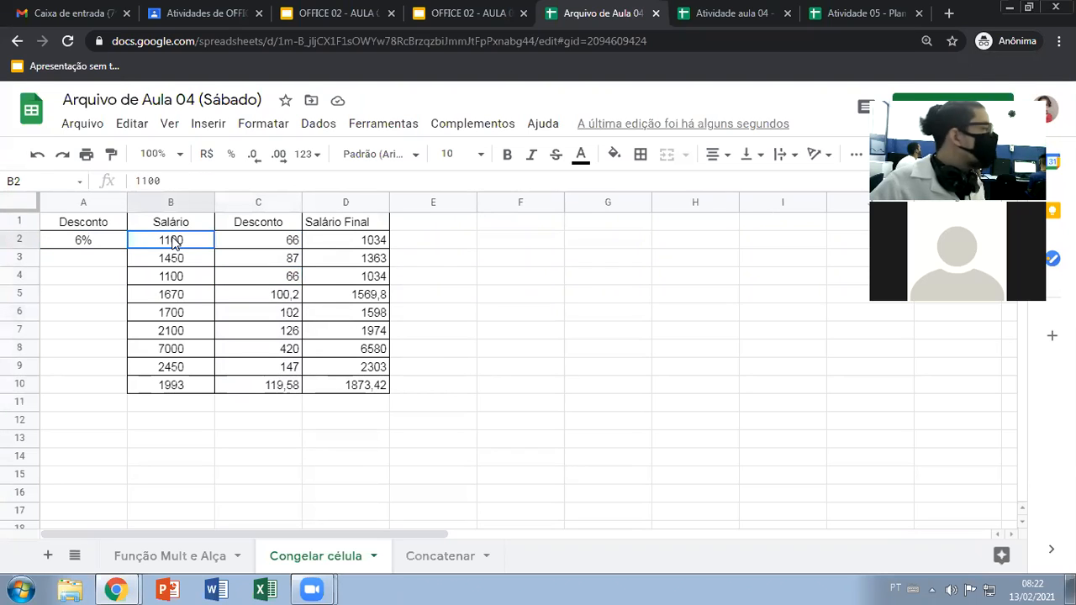
Draft the formula =B2-A2*B2 in F2 to compute the final salary without the discount column
click(516, 240)
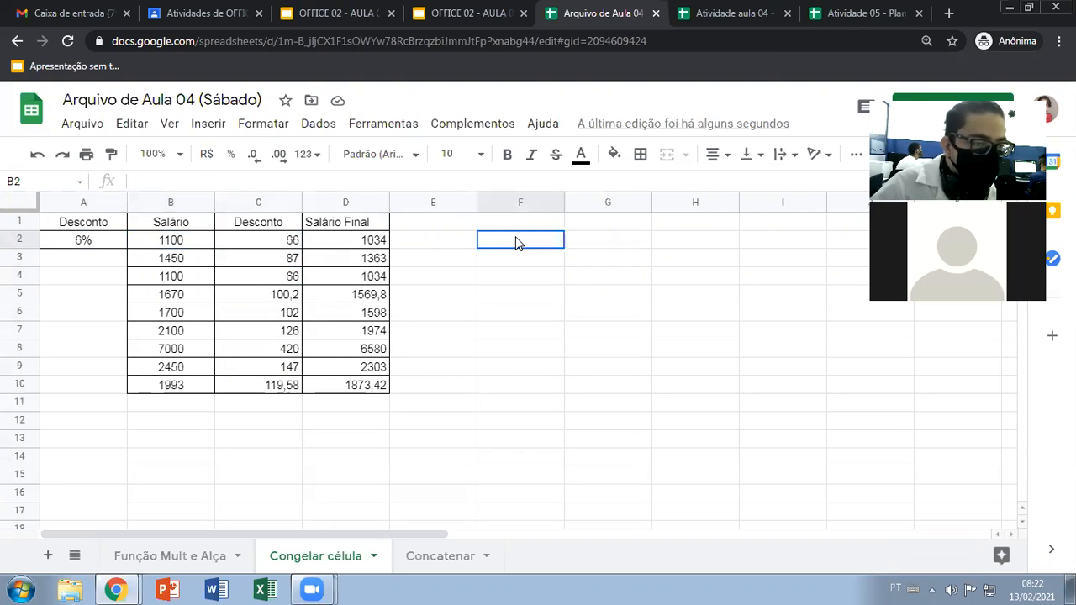
text(=)
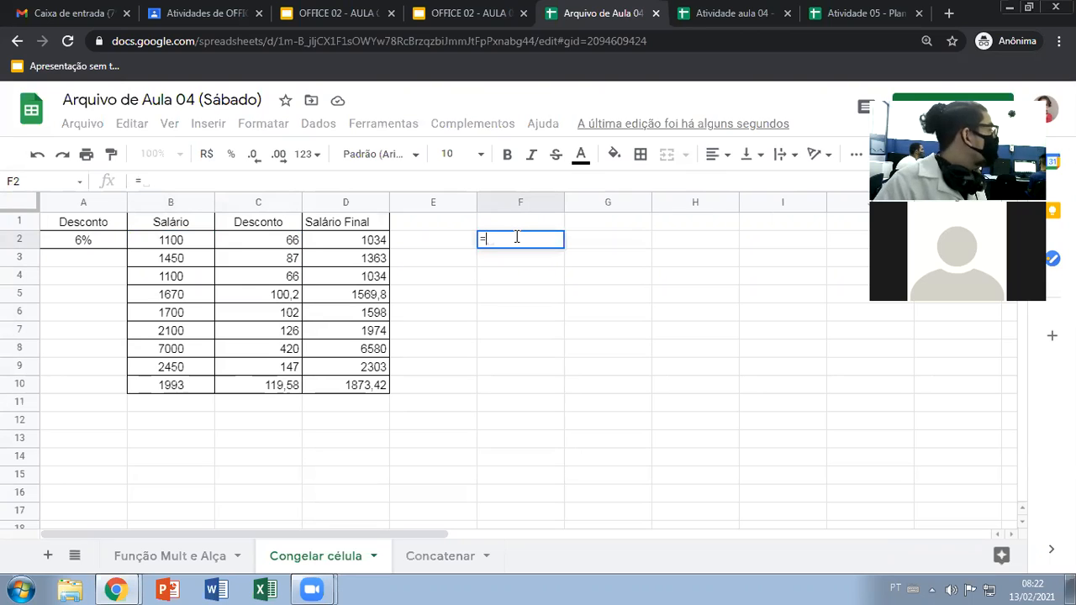
click(174, 243)
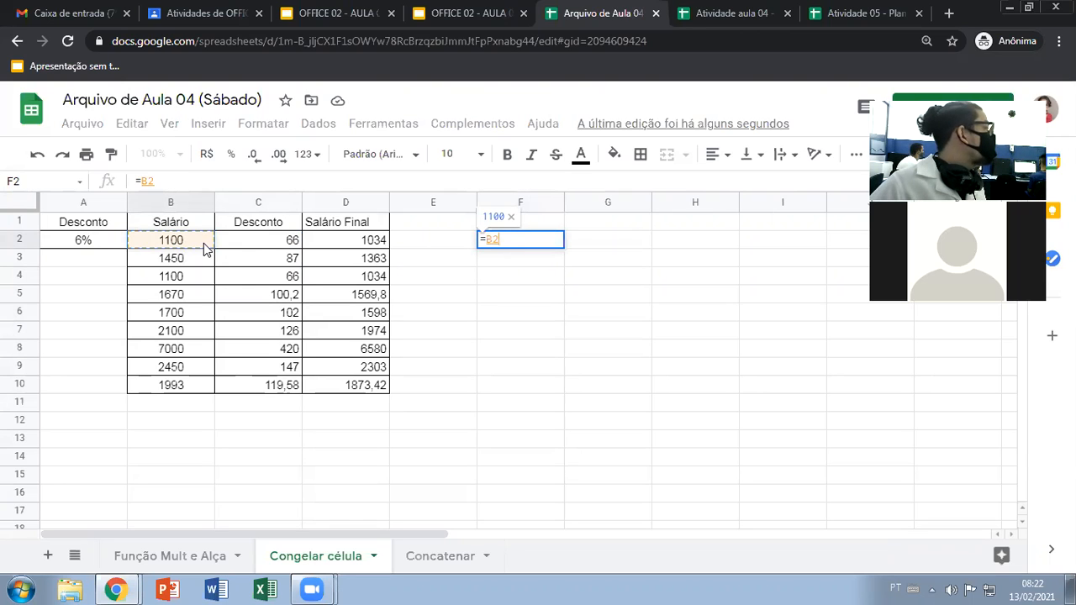
text(-)
click(99, 241)
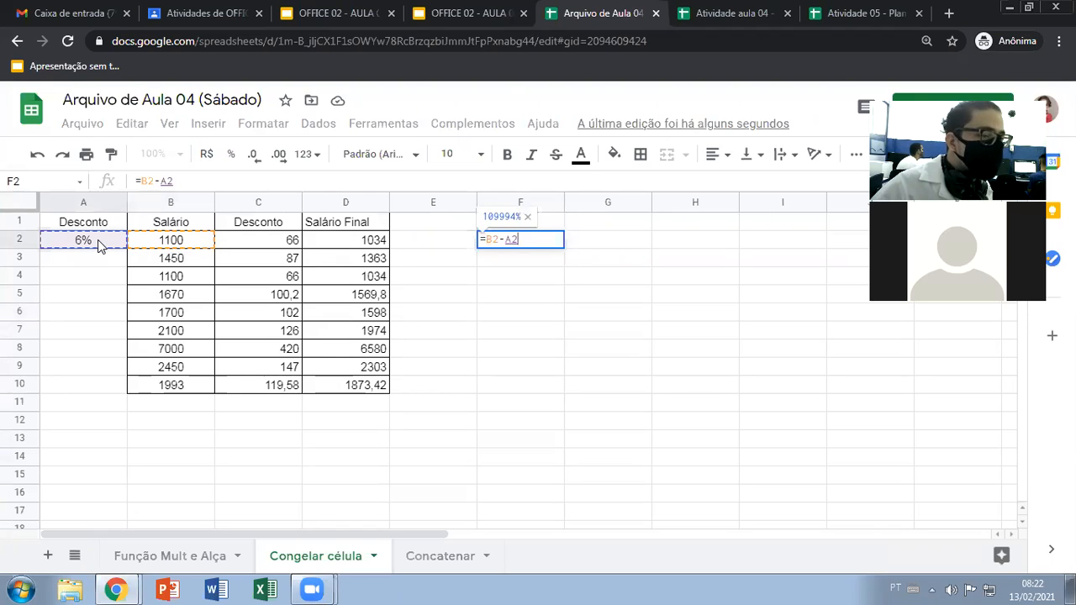
text(*)
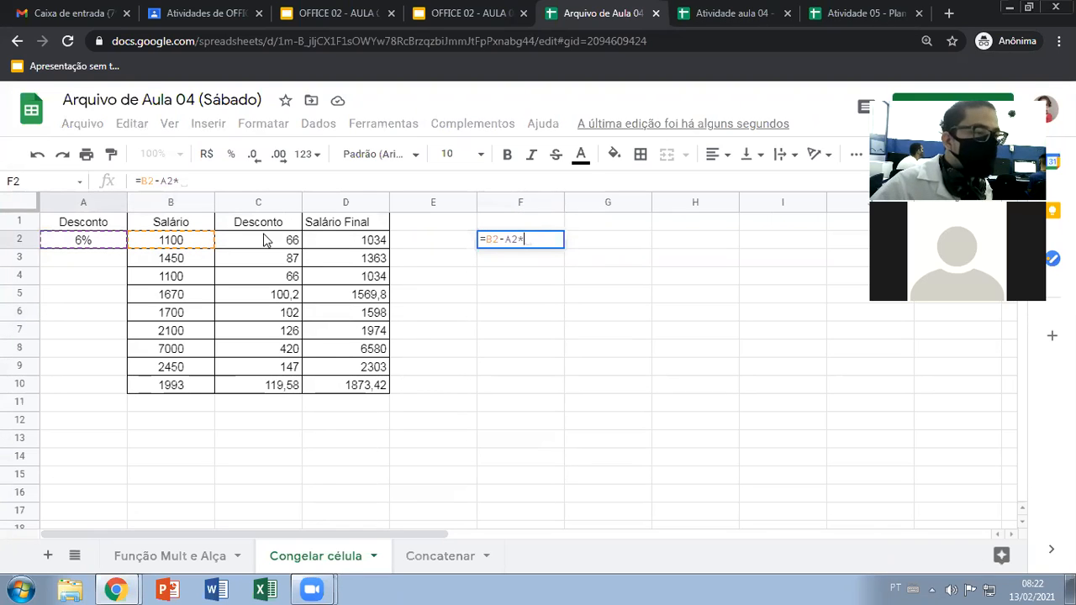
click(167, 244)
Lock the discount reference so the F2 formula reads =B2-$A$2*B2, and fill the formula down to F10
click(506, 240)
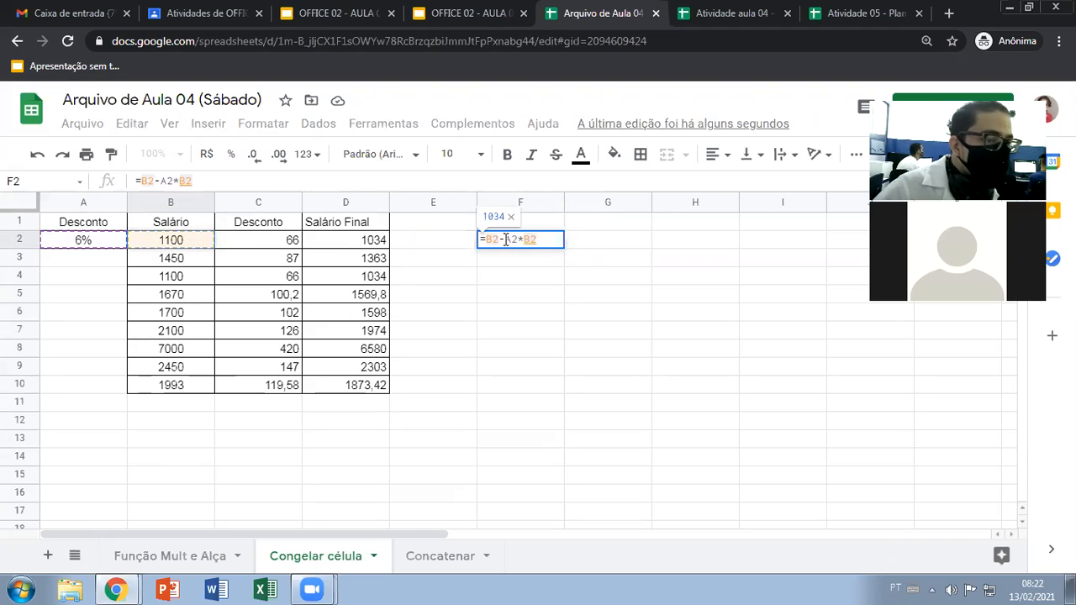
text($)
key(Right)
text($)
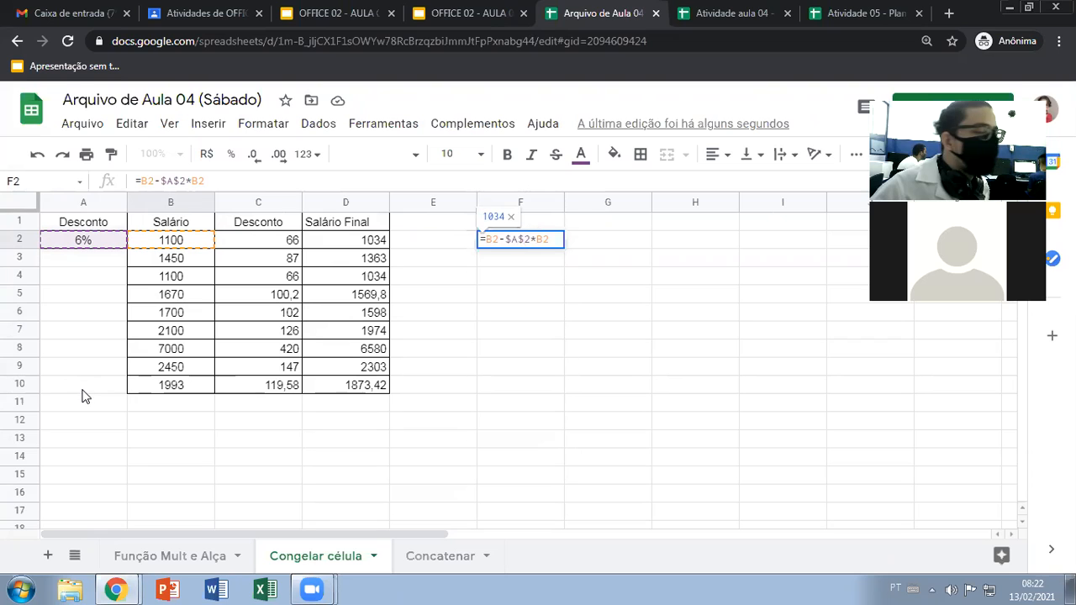
drag(507, 239, 550, 240)
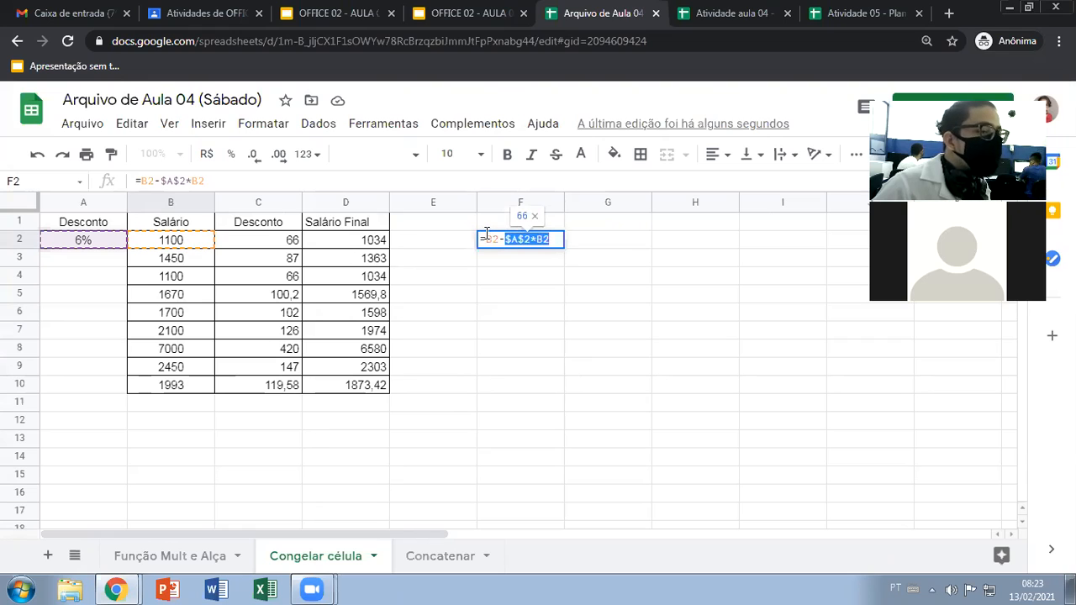
key(Return)
click(530, 247)
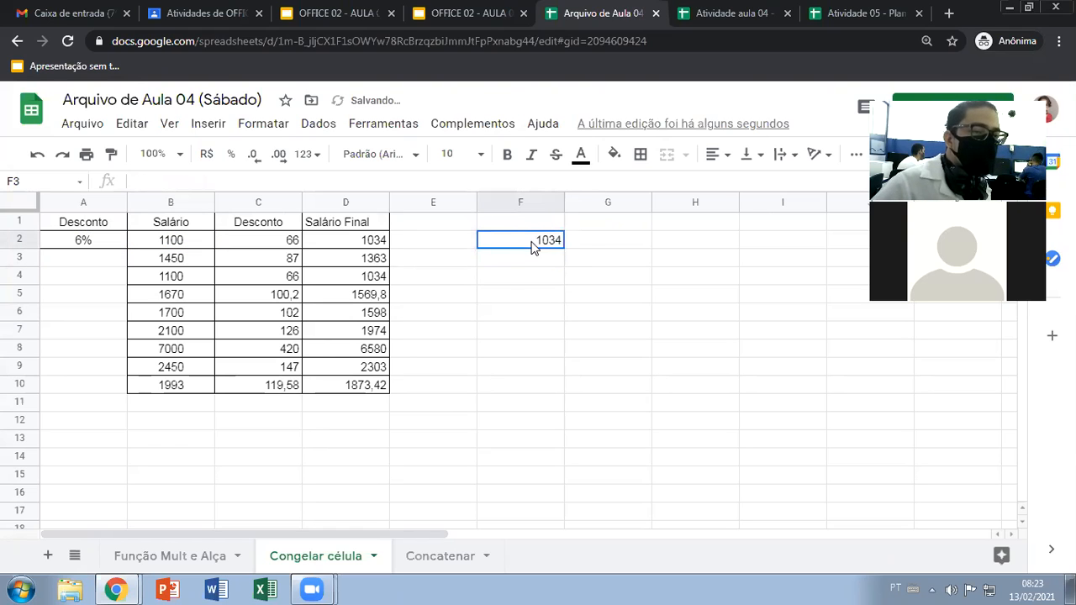
drag(563, 249, 558, 389)
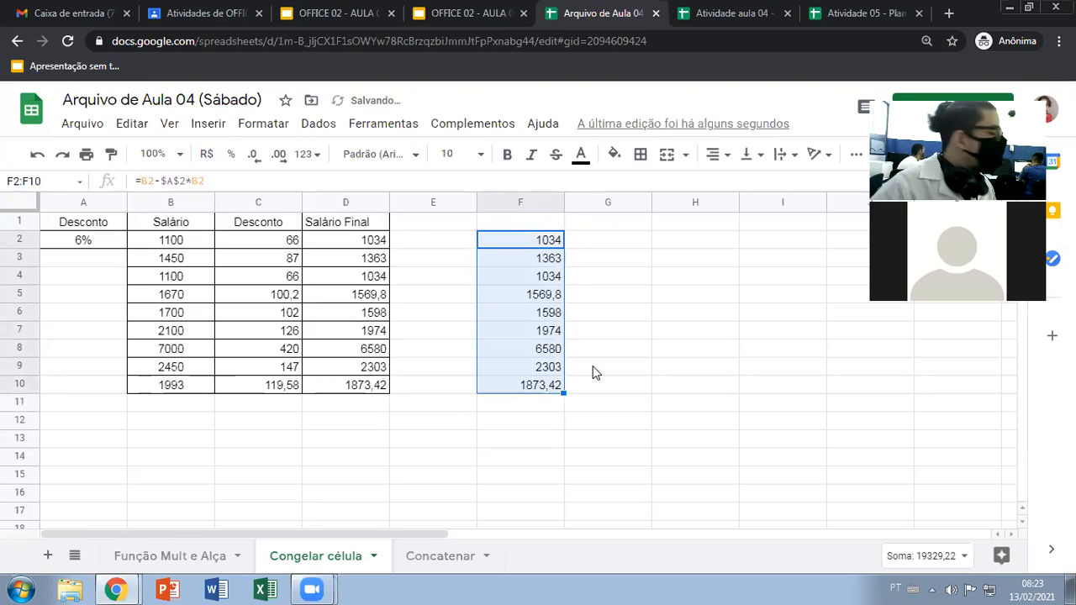
Review the discount in C2 and the final salaries in D2 and D3 for comparison with the combined formula
click(267, 247)
click(320, 245)
click(308, 265)
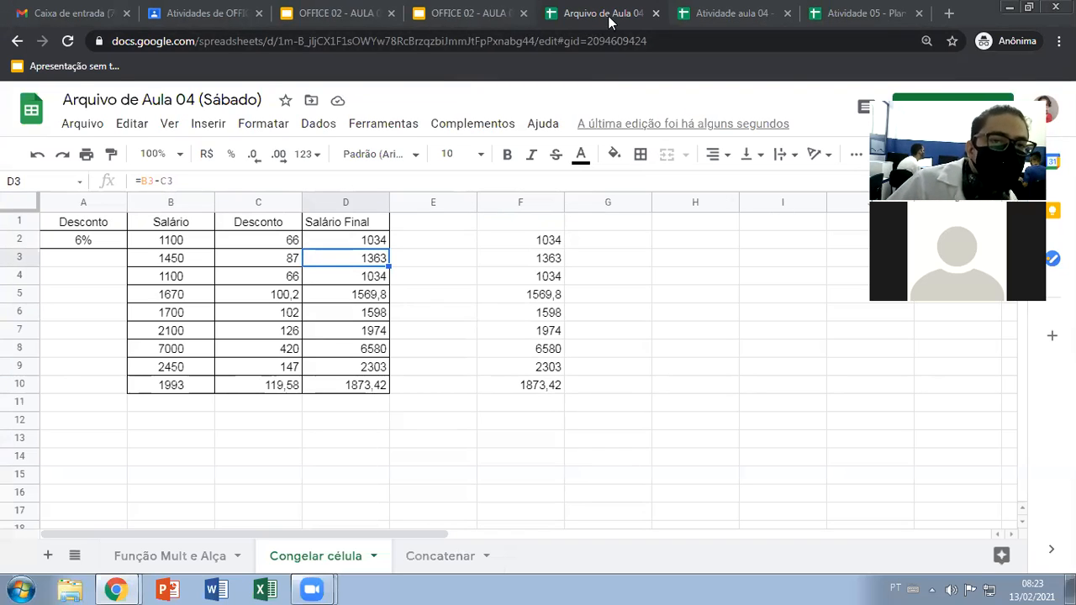
Bring up the Atividade aula 04 - Sábado spreadsheet with the Táximetro and Tabuada do 7 tables
click(733, 10)
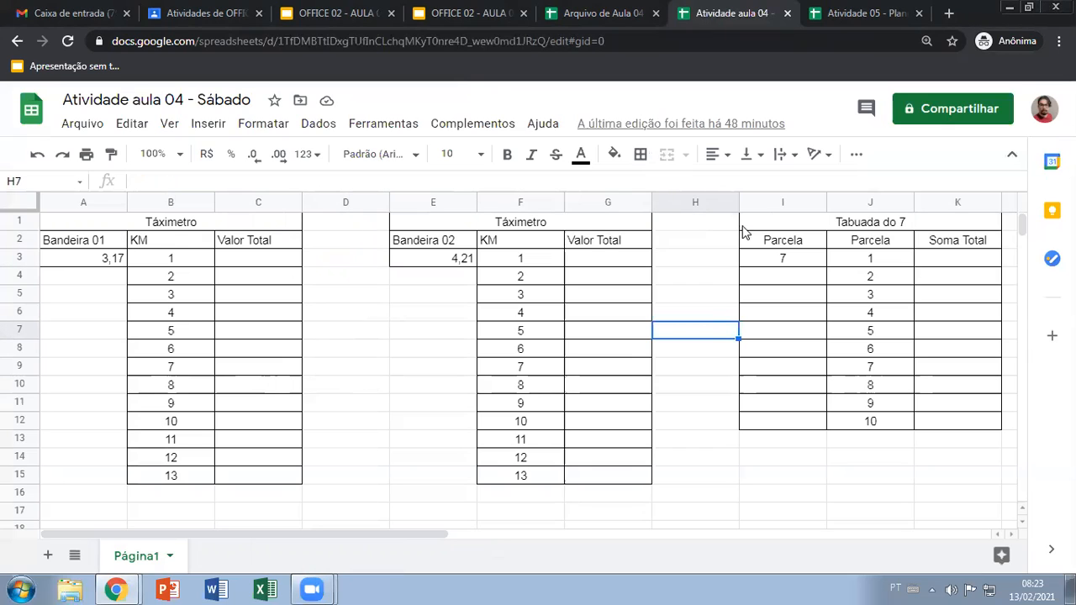
click(84, 14)
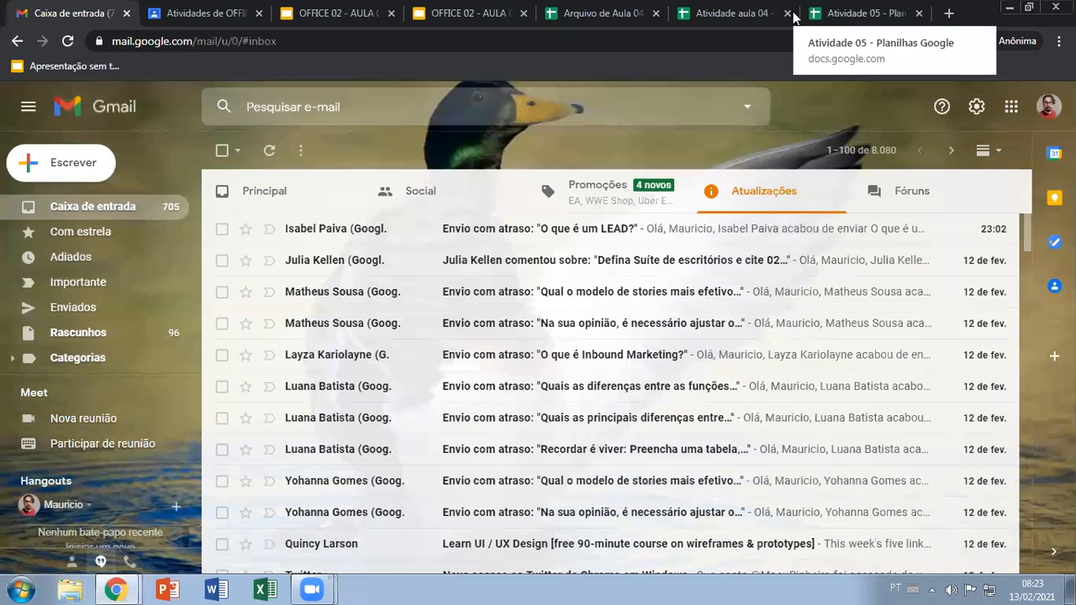
click(723, 14)
click(379, 350)
Enter the test text LALALALALA in C3 under Valor Total, and clear the cell again
click(269, 262)
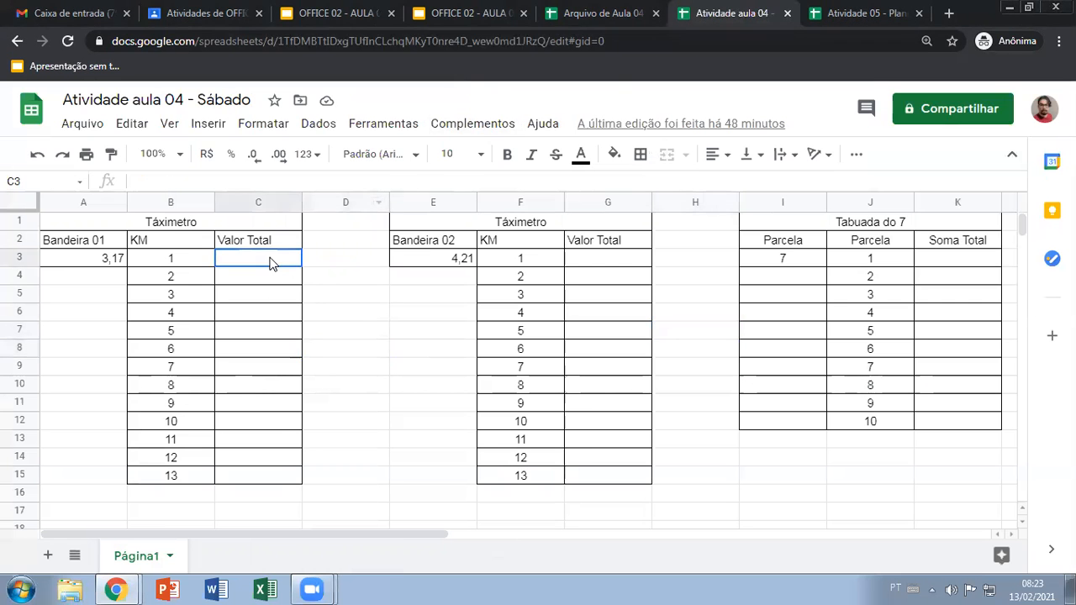
text(LALALALALA)
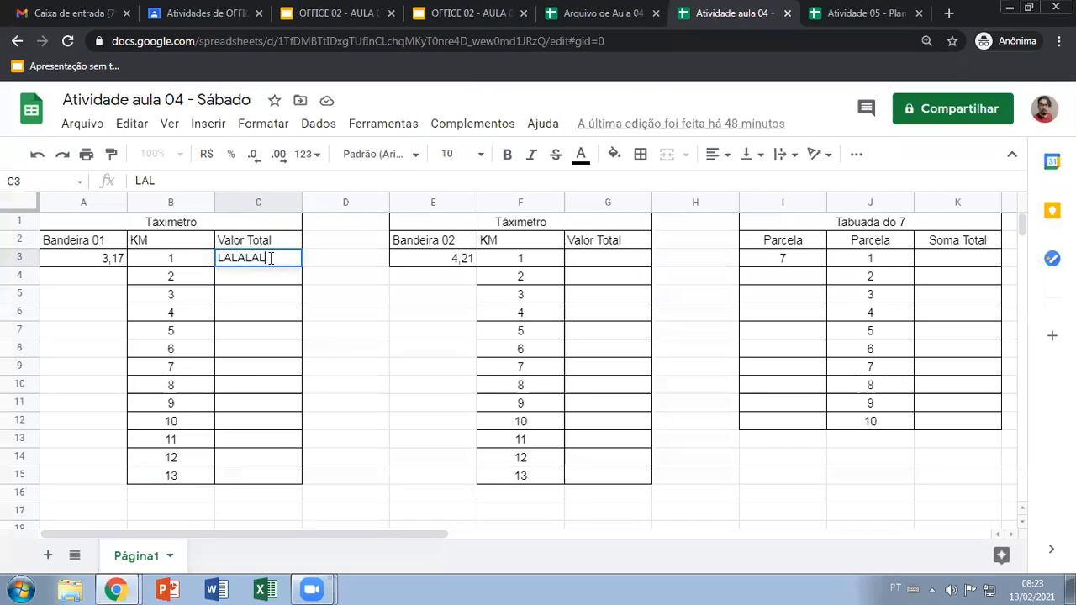
key(Return)
click(269, 263)
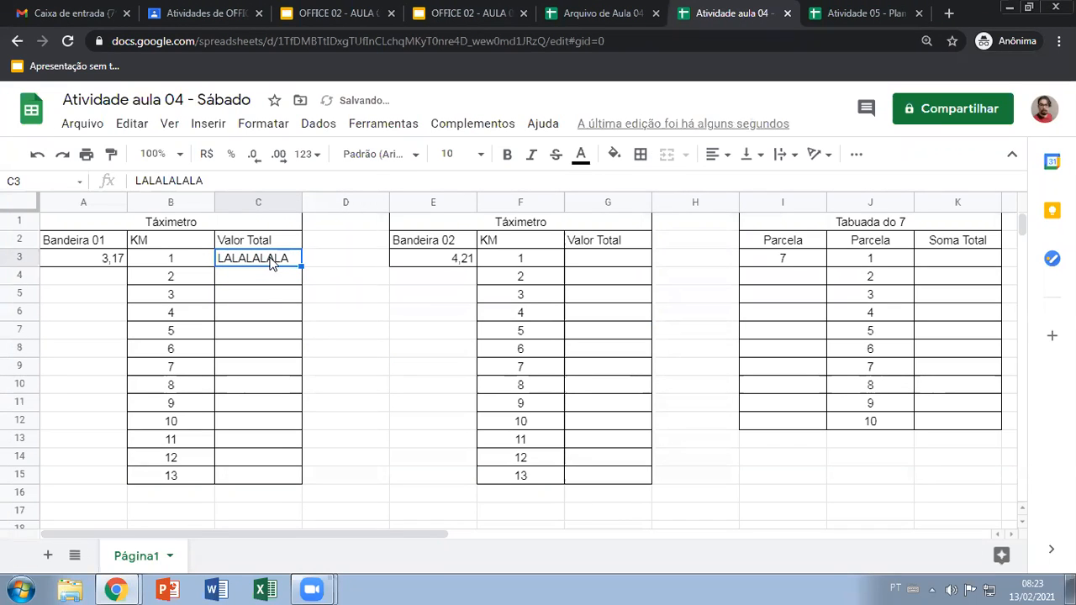
key(Delete)
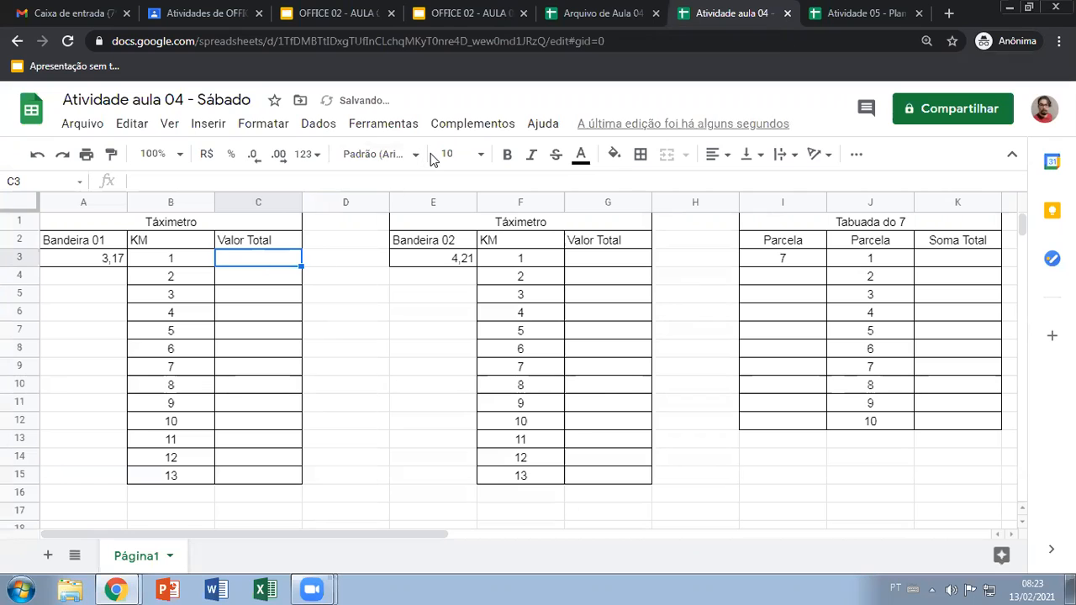
click(372, 282)
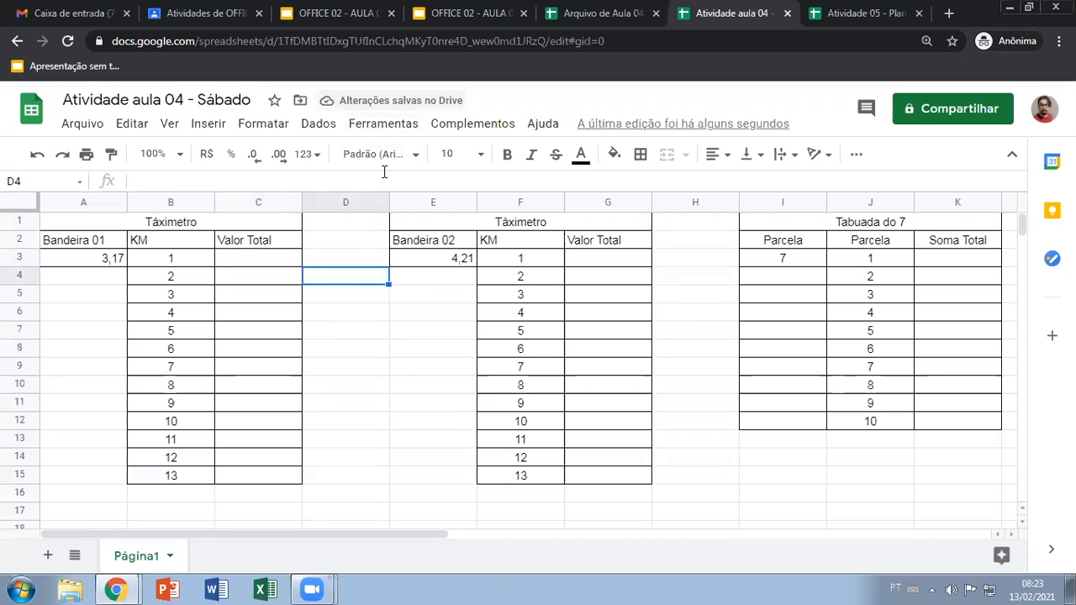
Switch to Gmail and open Google Drive from there
click(88, 10)
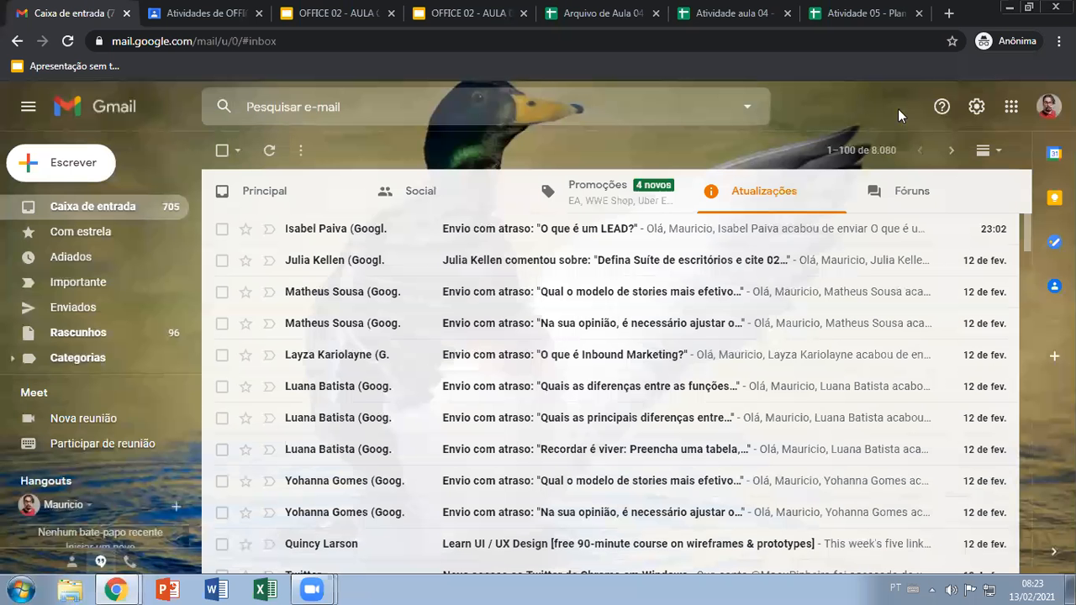
click(1012, 106)
click(1018, 147)
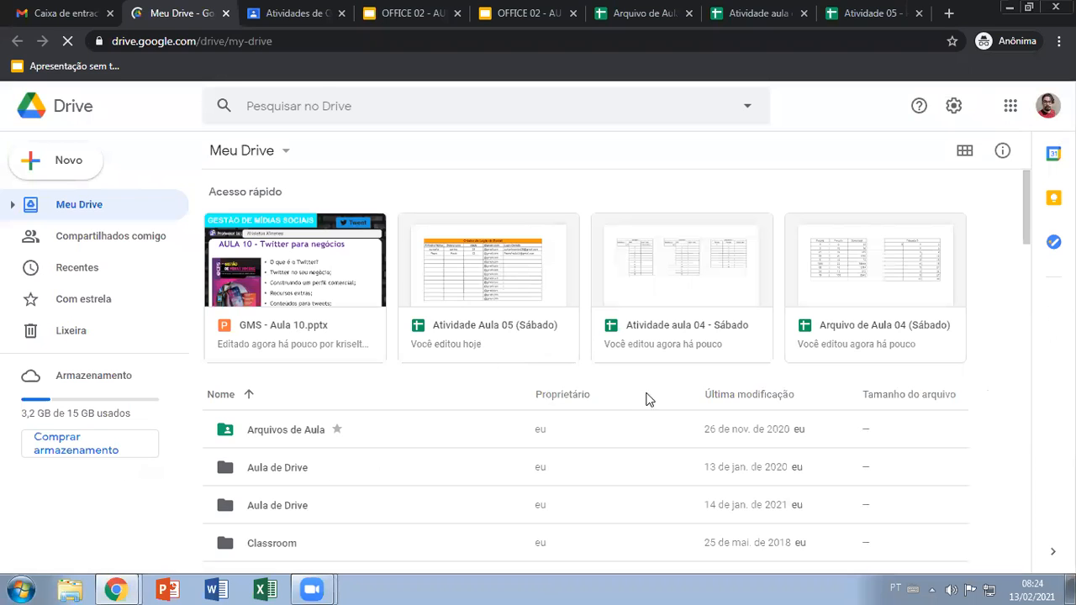
Give anyone with the link access to the Atividade aula 04 - Sábado file in Drive, and copy its link
click(664, 290)
right_click(664, 290)
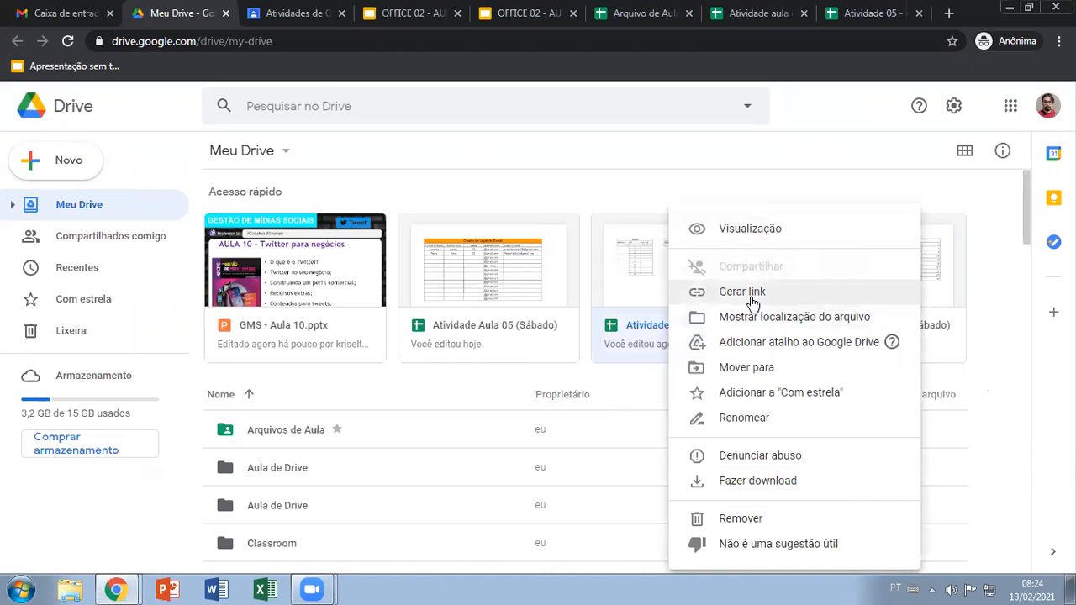
click(752, 290)
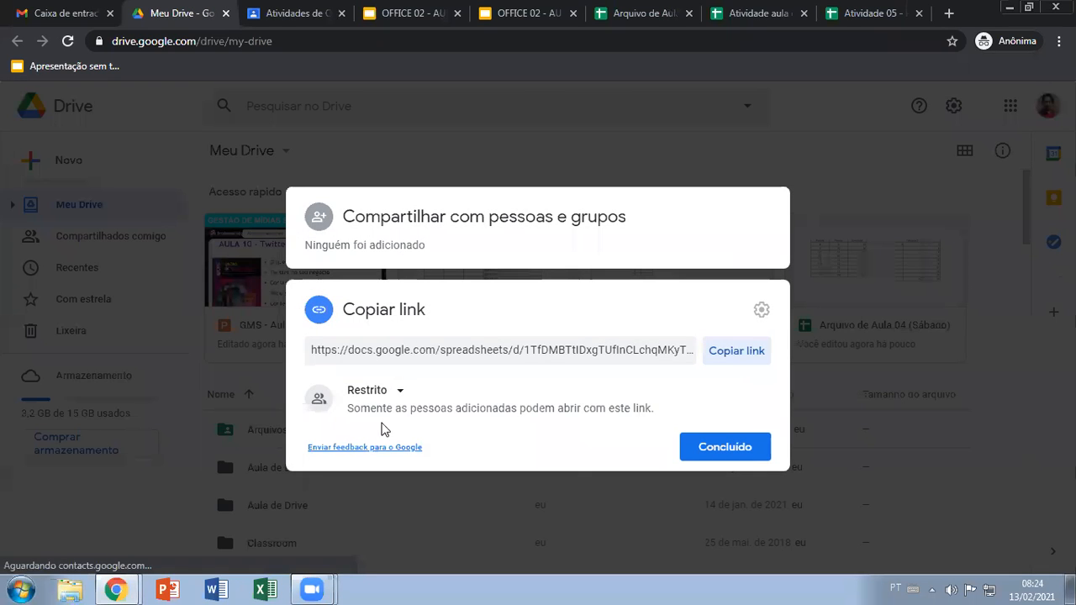
click(396, 397)
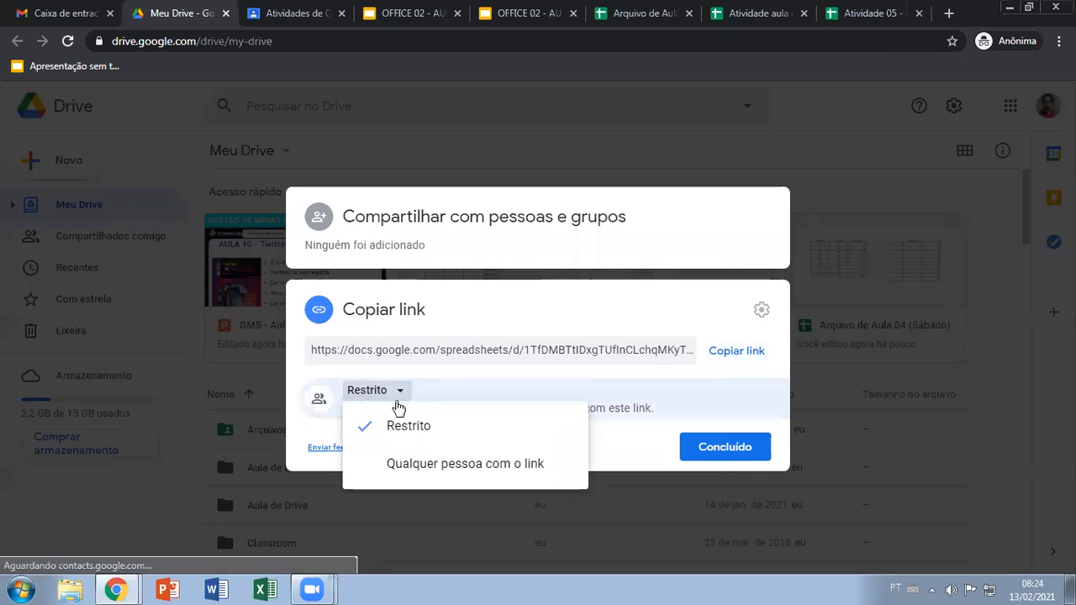
click(413, 463)
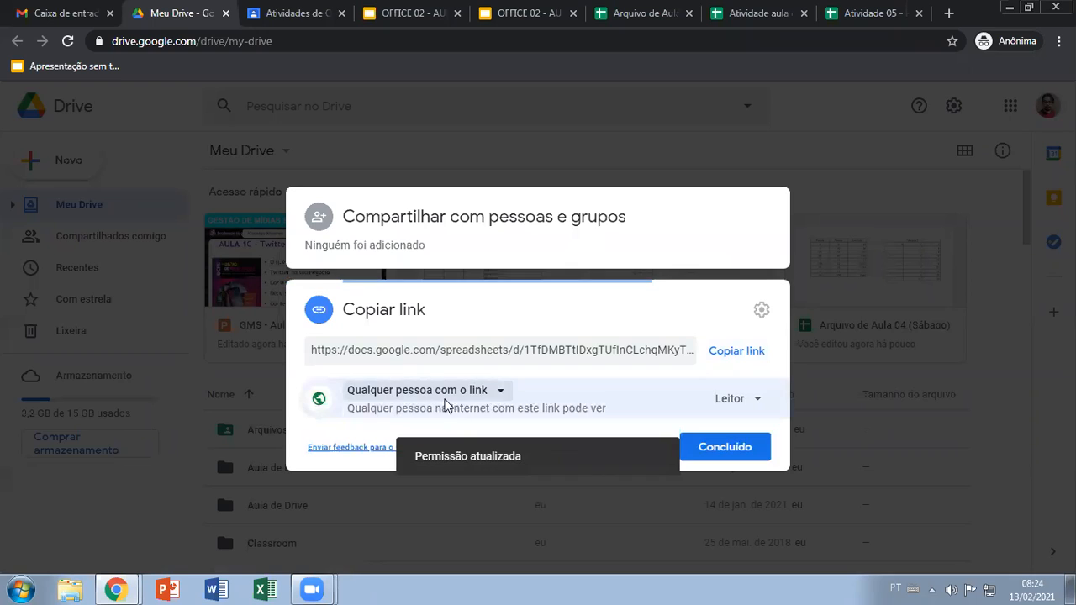
click(730, 353)
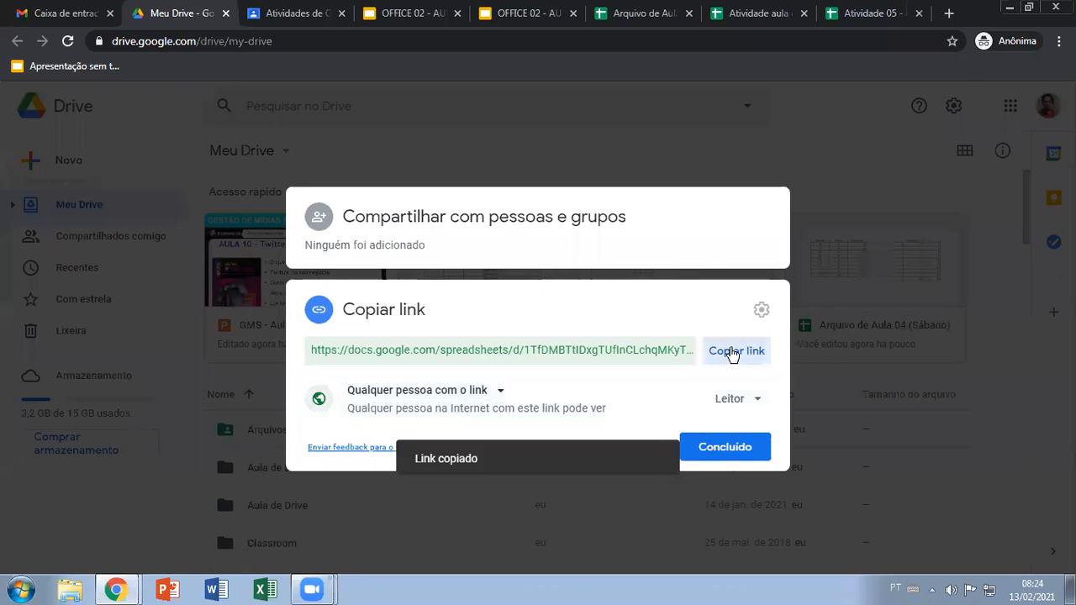
click(730, 449)
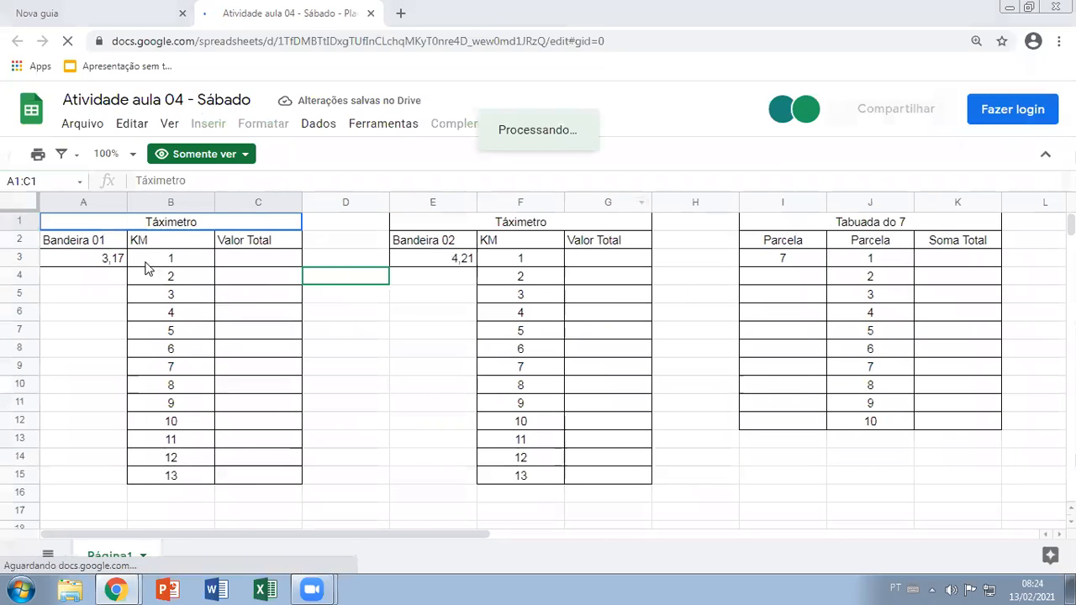
Copy A1:K15 from the shared activity spreadsheet and paste it at A1 of a new blank Excel workbook
drag(125, 221, 926, 479)
key(ctrl+c)
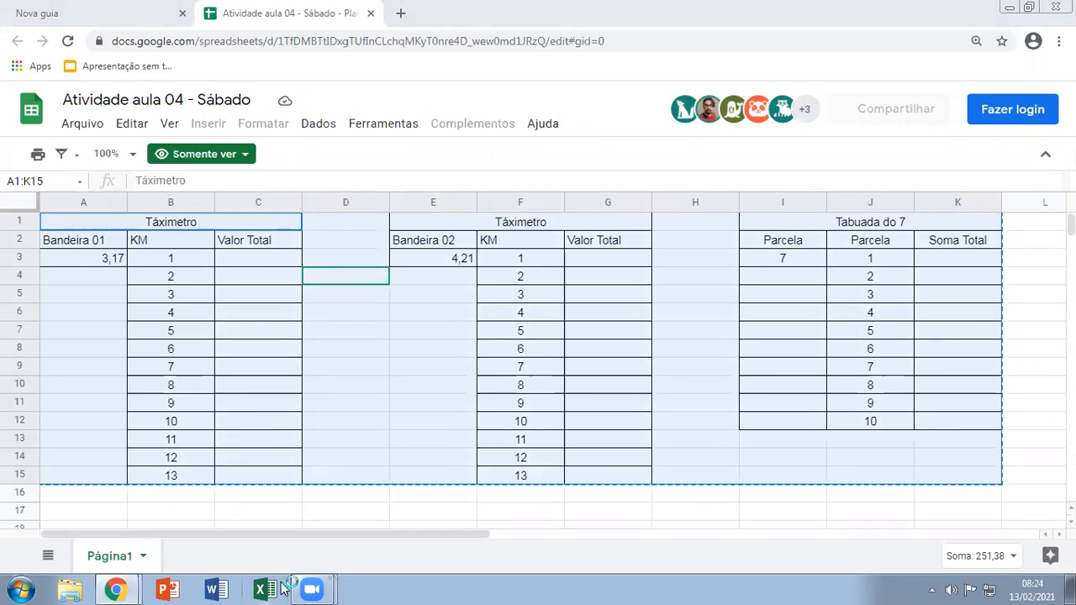
click(278, 589)
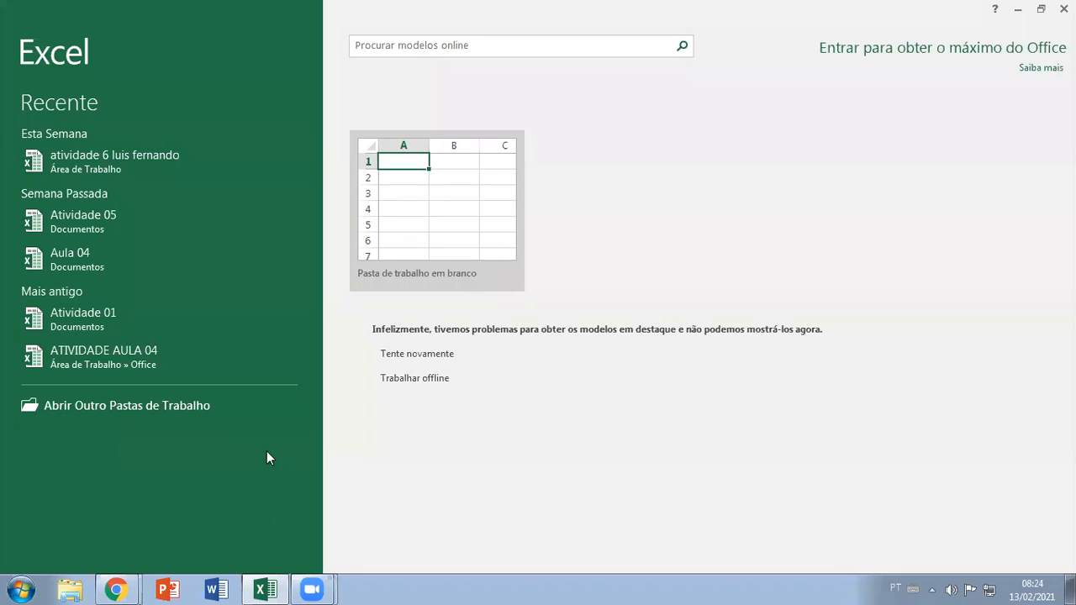
click(426, 229)
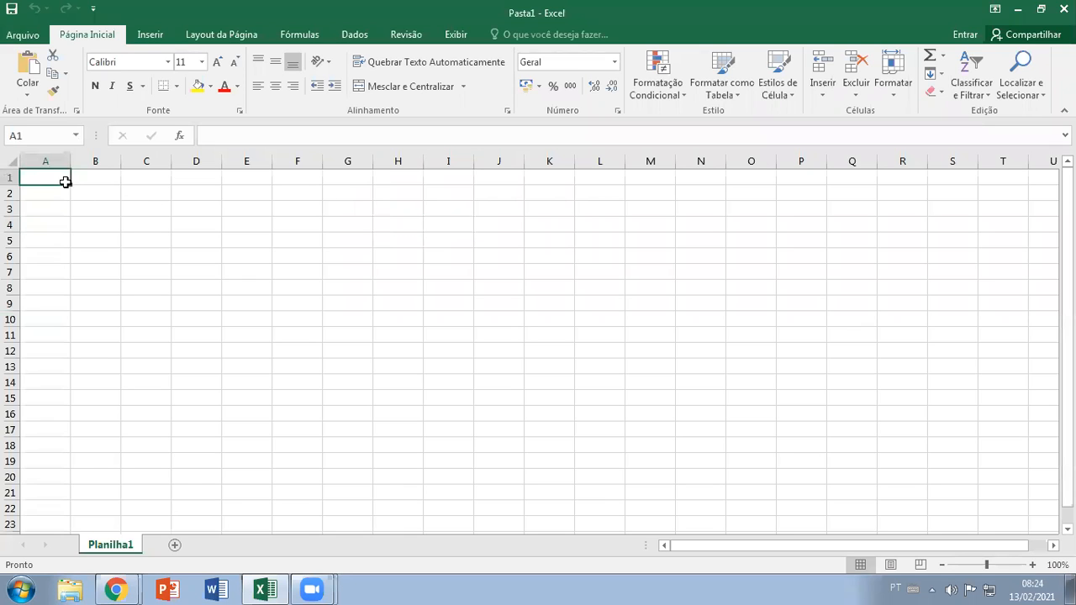
key(ctrl+v)
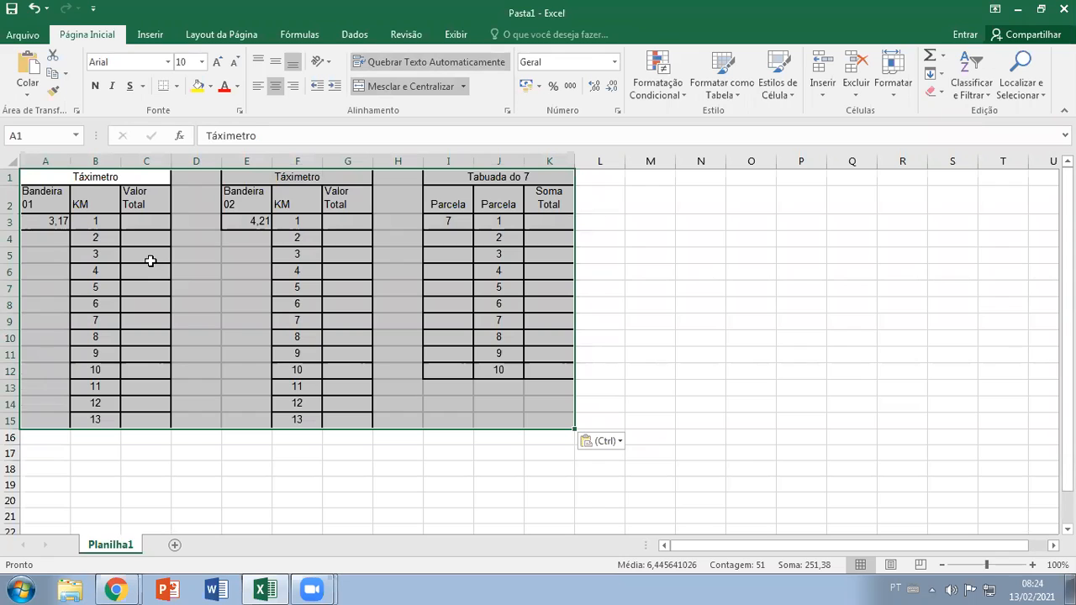
Turn off automatic text wrapping for the pasted activity tables
right_click(151, 242)
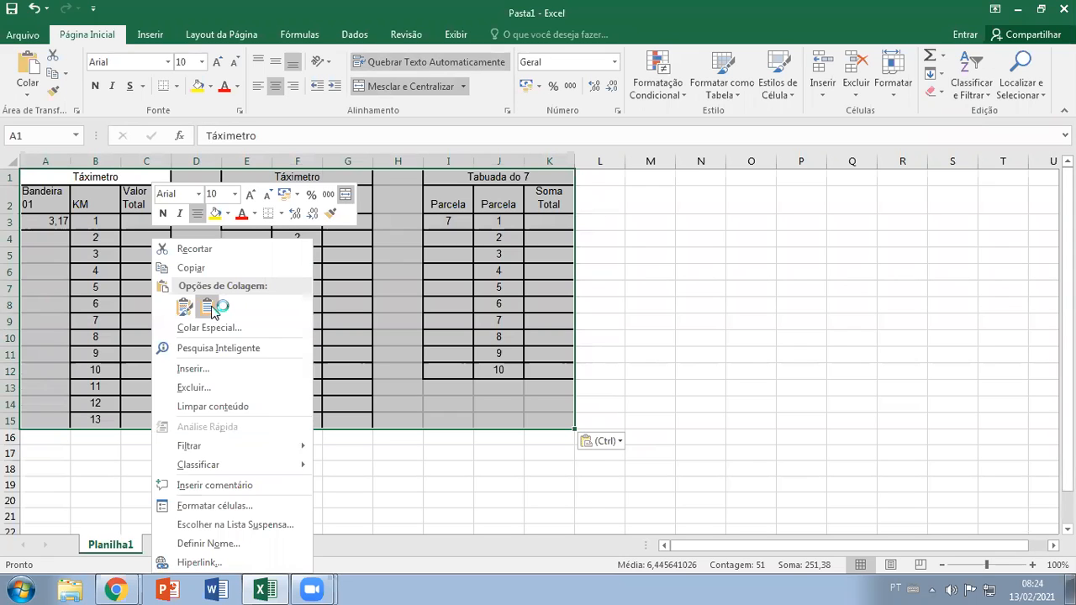
click(214, 505)
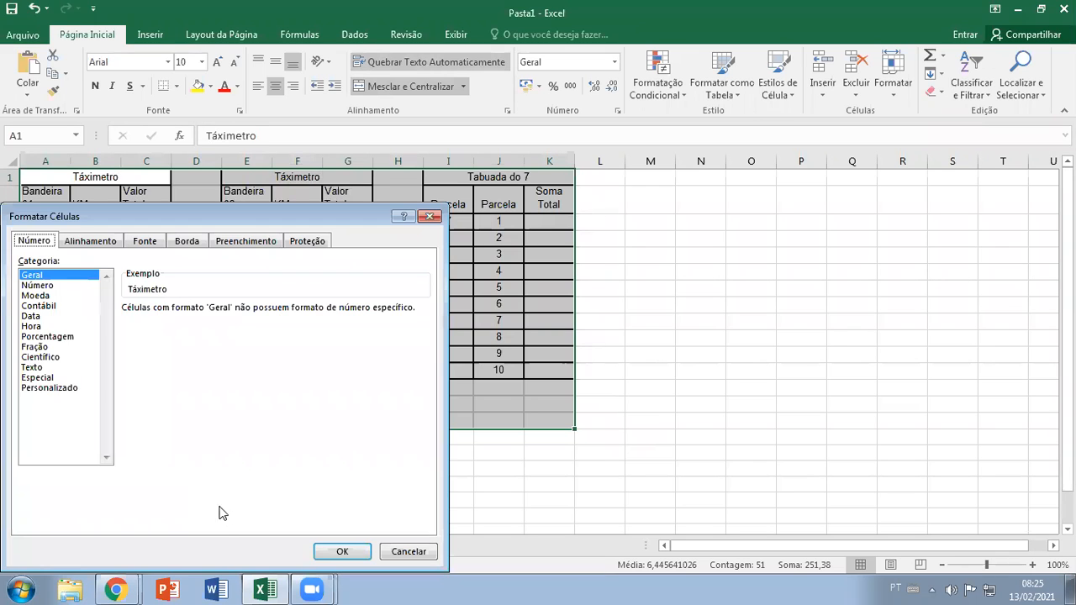
click(90, 241)
click(32, 377)
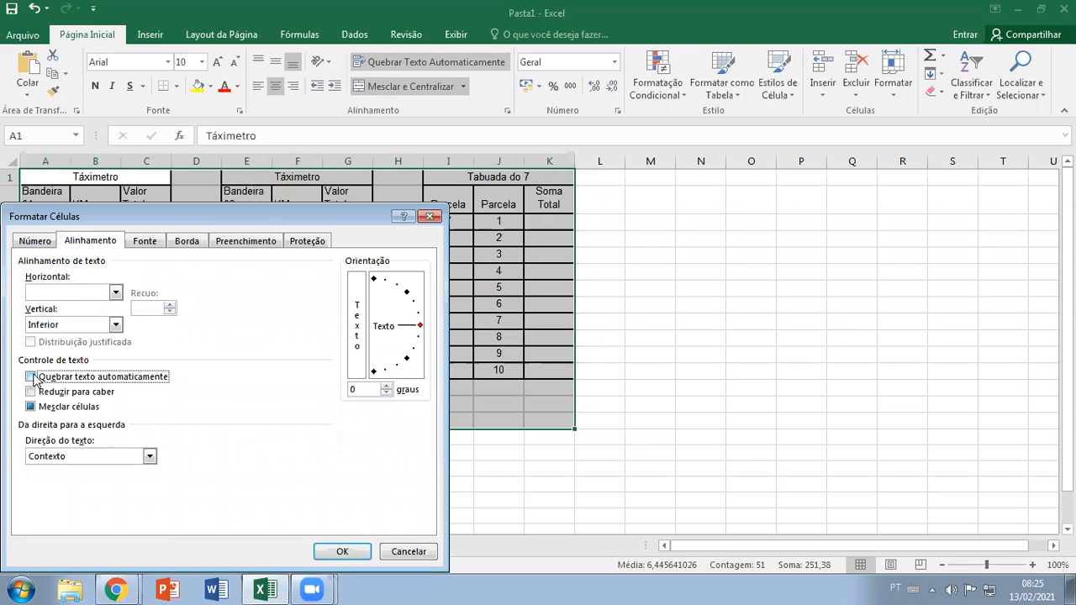
click(342, 551)
Widen columns E, F and G around the Bandeira 02 taximeter table
click(379, 307)
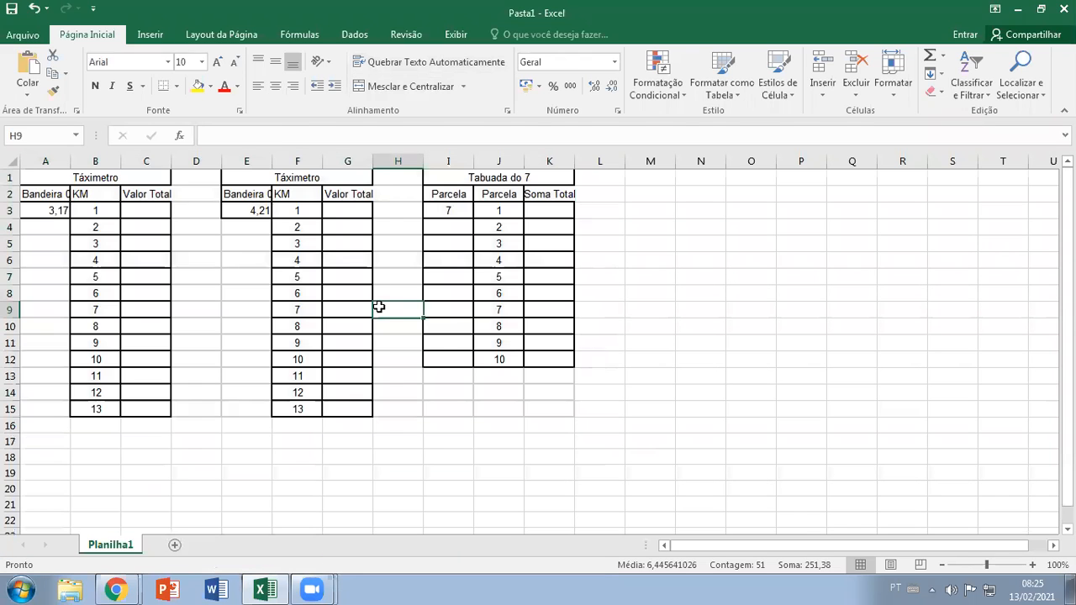
drag(385, 161, 397, 161)
drag(271, 160, 343, 161)
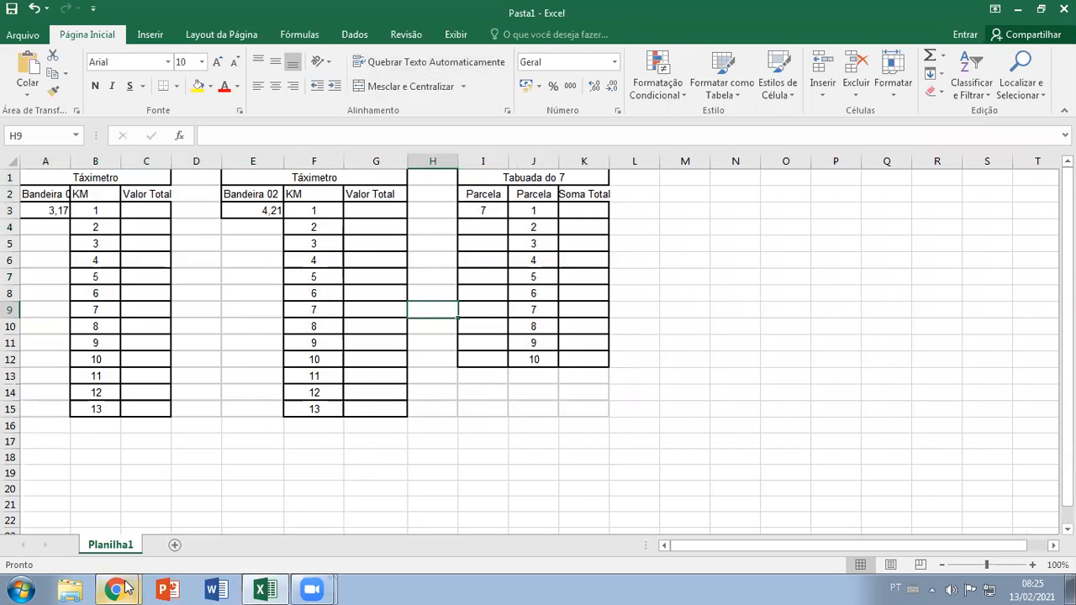
Switch back to the shared Atividade aula 04 - Sábado spreadsheet in Chrome and check which file commands its view-only mode offers
mouse_move(126, 584)
click(148, 531)
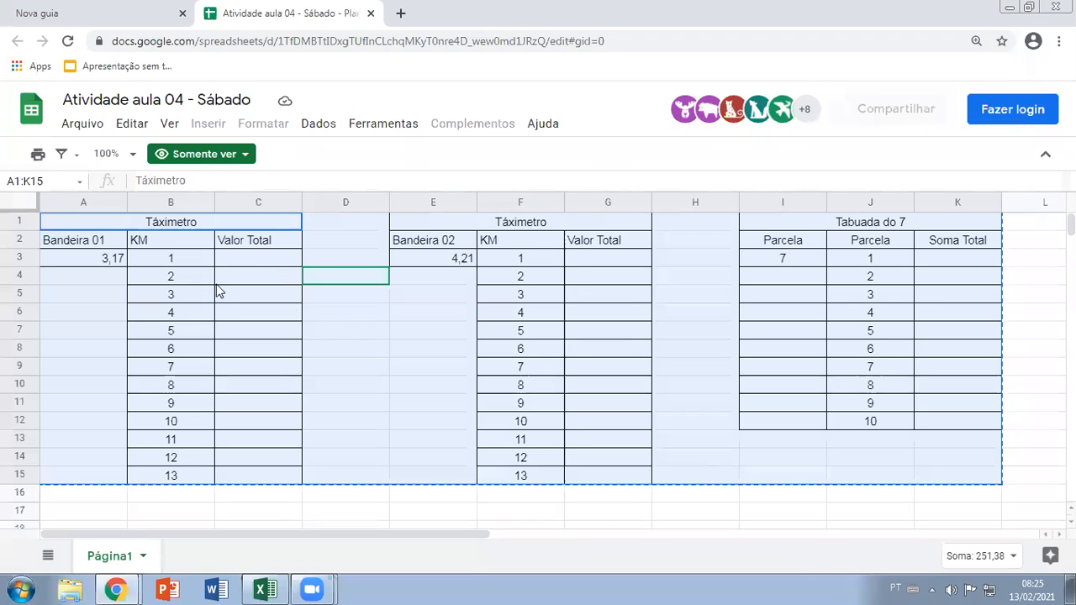
click(295, 331)
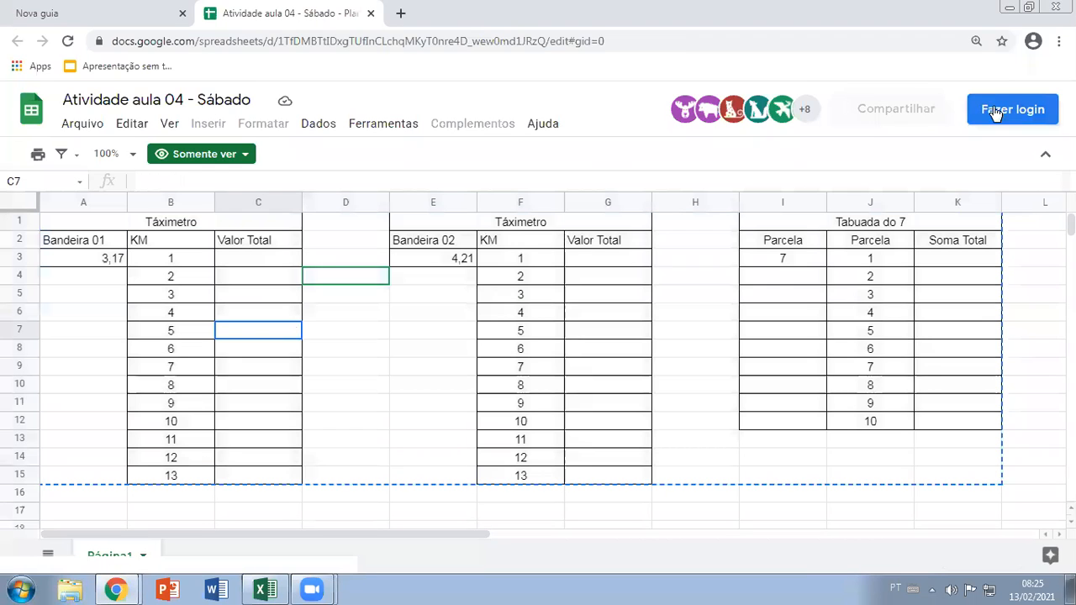
click(82, 123)
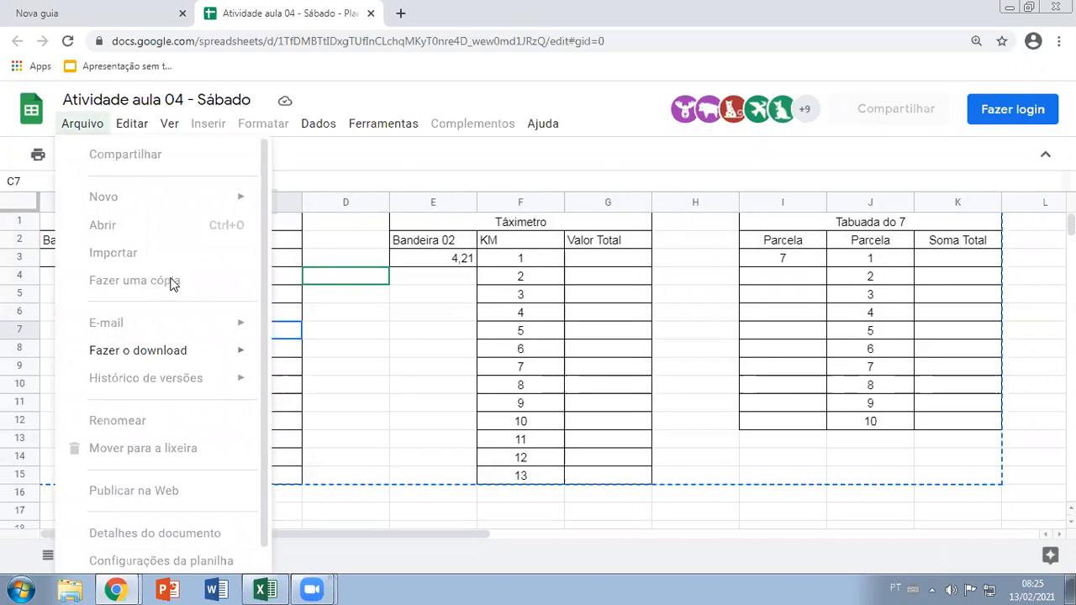
click(436, 295)
click(398, 367)
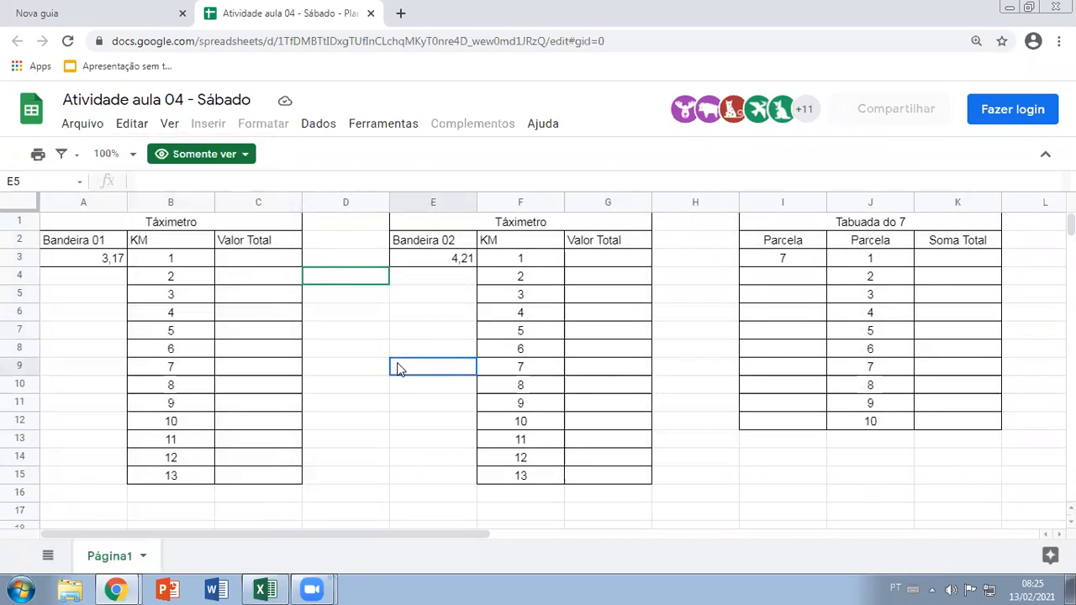
click(370, 381)
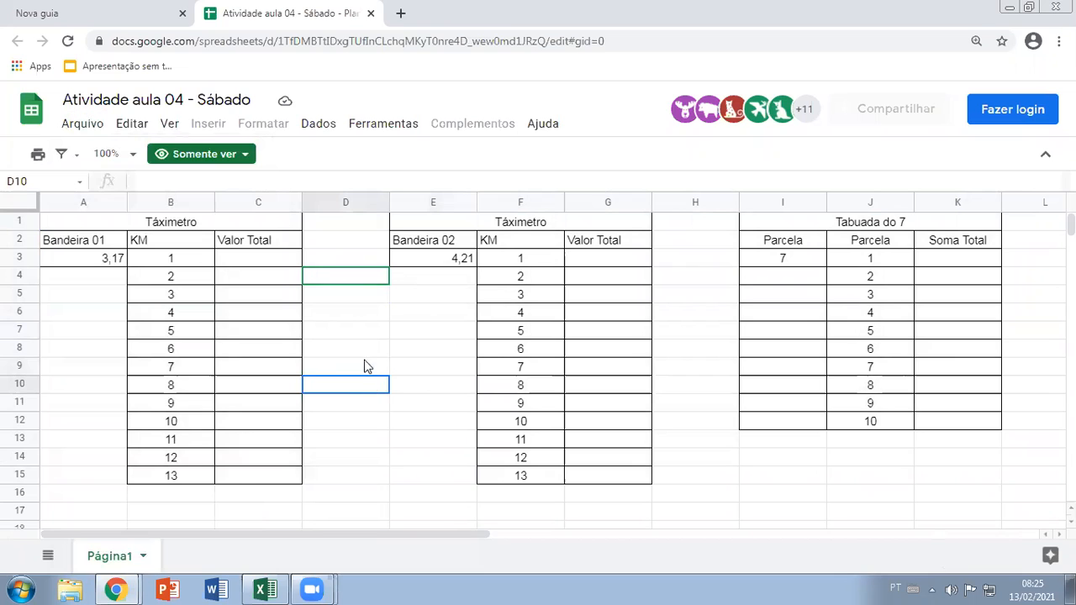
Switch to the Excel workbook and widen columns A, B and C around the Bandeira 01 taximeter table
click(264, 589)
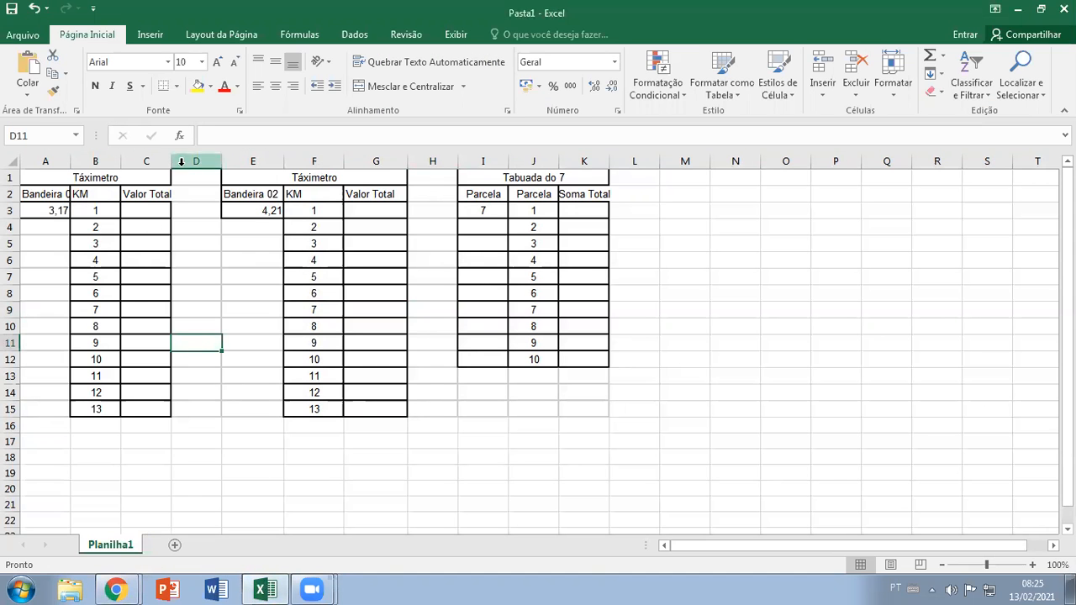
drag(173, 161, 88, 159)
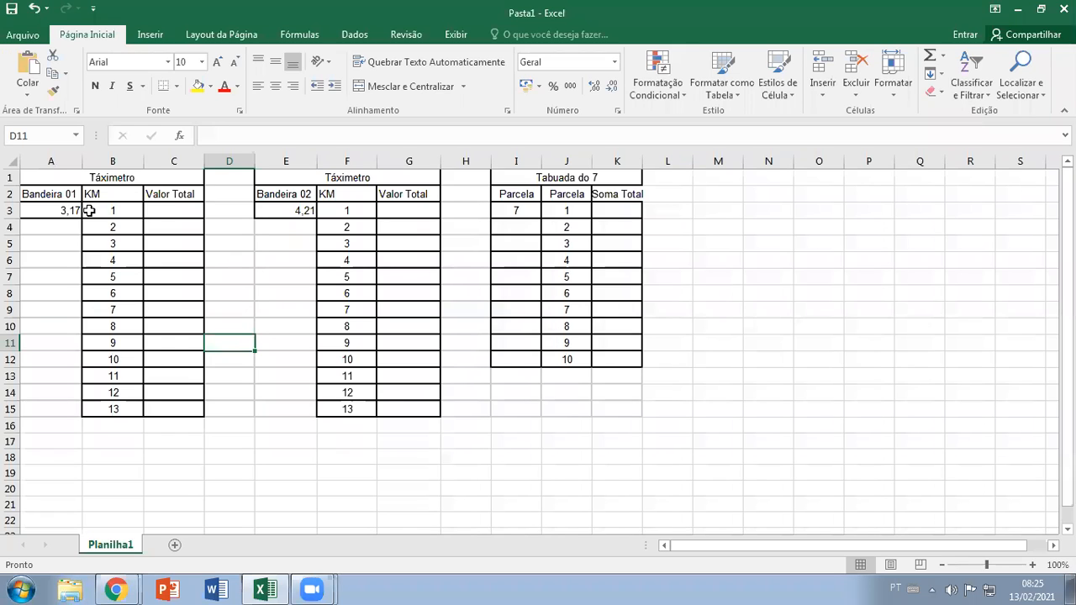
click(189, 211)
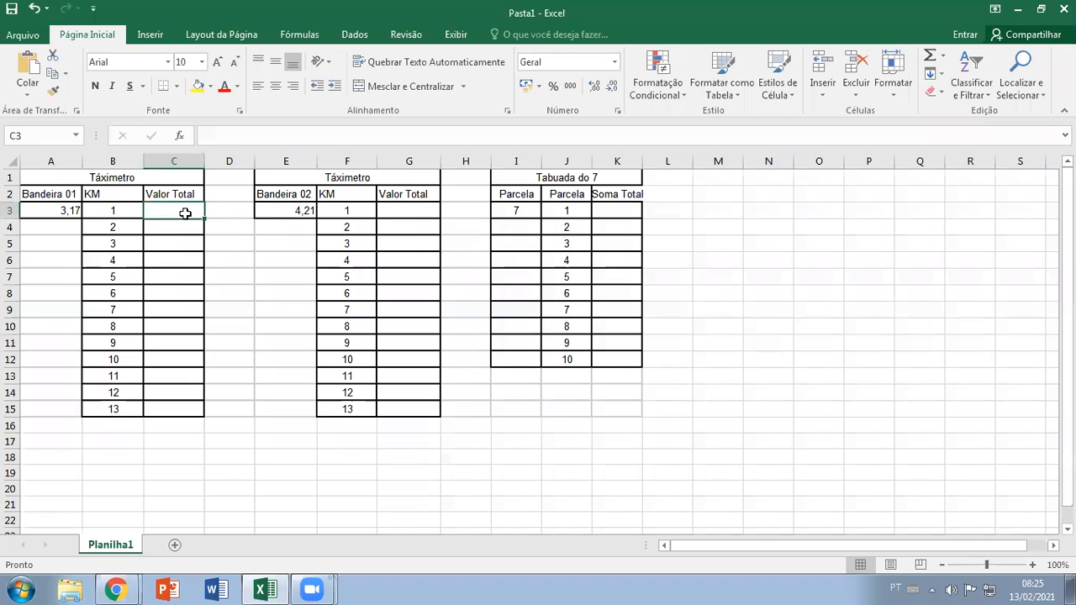
click(68, 211)
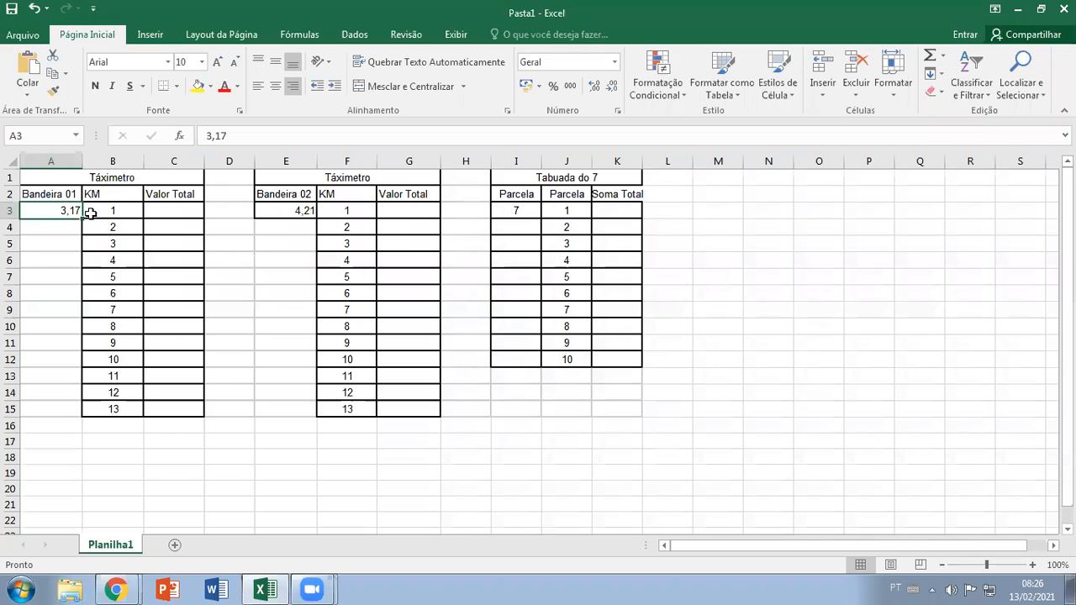
click(303, 212)
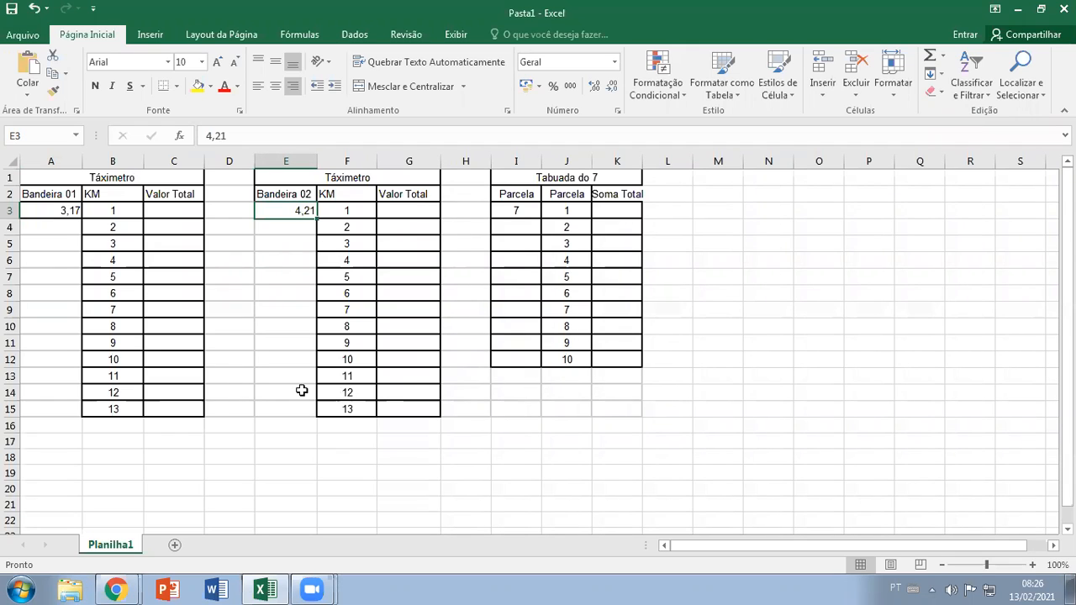
drag(237, 408, 240, 185)
drag(284, 231, 282, 409)
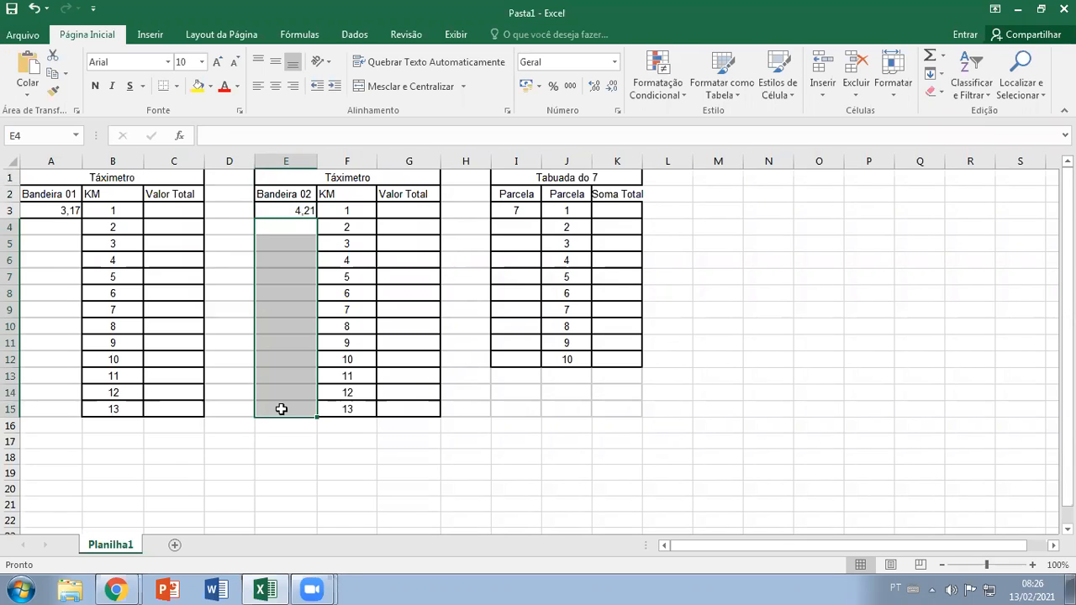
click(236, 327)
click(243, 341)
click(234, 359)
click(234, 376)
click(235, 393)
click(281, 407)
click(279, 391)
click(277, 377)
click(238, 376)
click(231, 361)
click(272, 360)
click(262, 343)
click(243, 340)
click(243, 329)
click(275, 327)
click(274, 311)
click(237, 308)
click(233, 291)
click(271, 290)
click(270, 276)
click(236, 274)
click(242, 259)
click(280, 249)
click(279, 241)
click(233, 241)
click(227, 228)
click(229, 211)
click(231, 194)
click(233, 177)
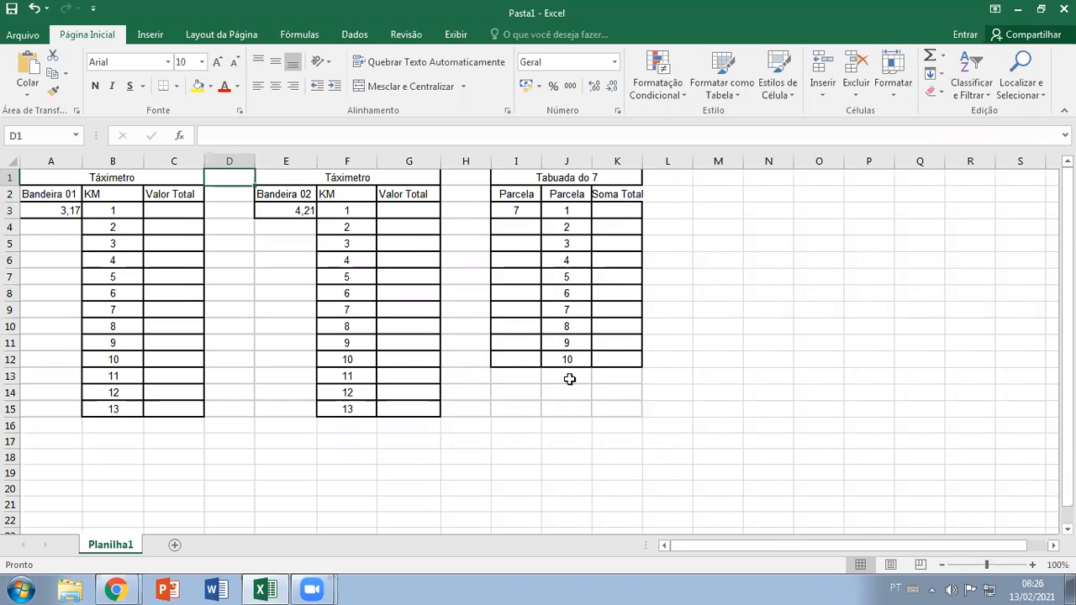
click(532, 388)
drag(532, 387, 611, 407)
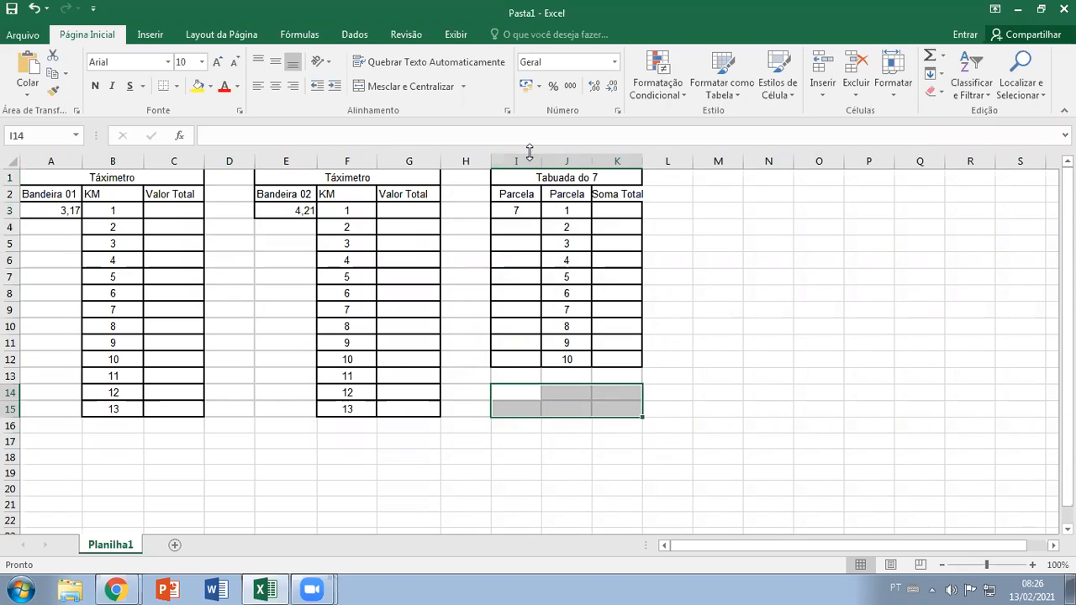
In Chrome, close the OFFICE 02 - AULA 04 presentation and present OFFICE 02 - AULA 05 from its OPERADORES DE CONCATENAÇÃO slide
click(777, 71)
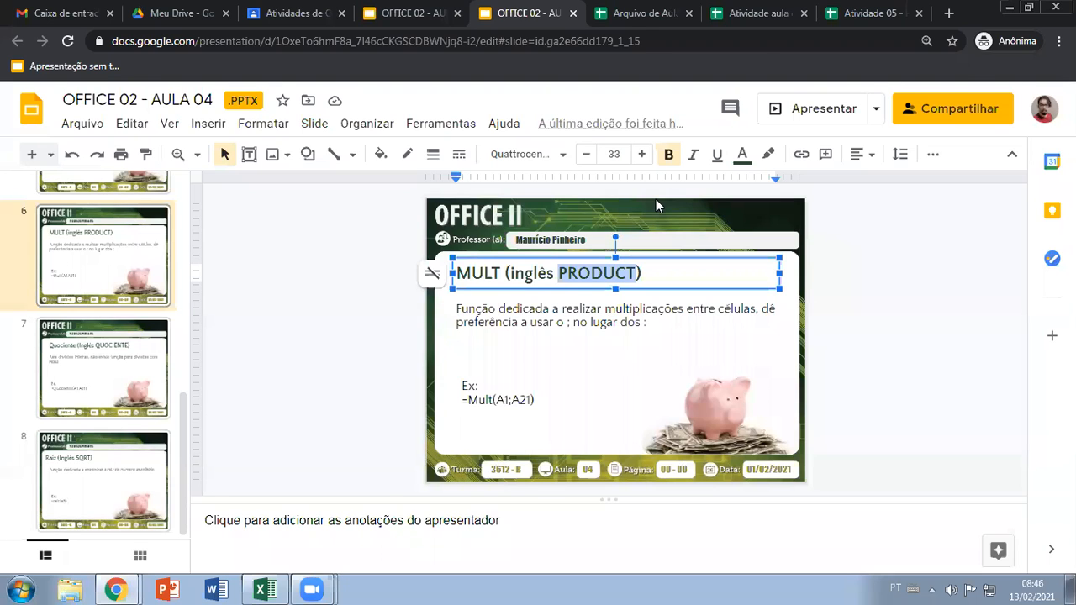
key(ctrl+w)
key(ctrl+shift+Tab)
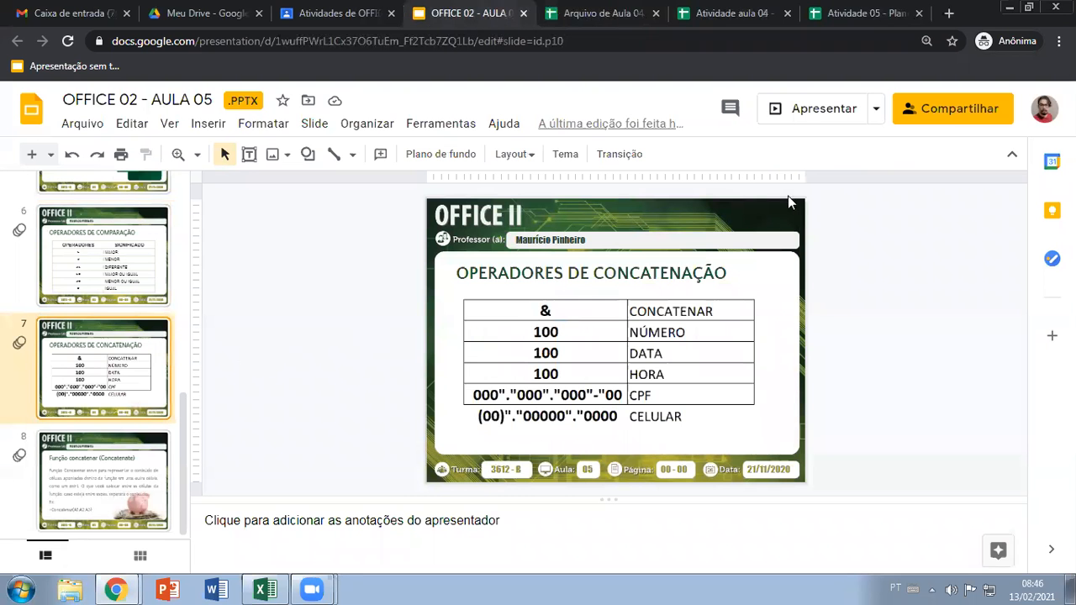
click(808, 111)
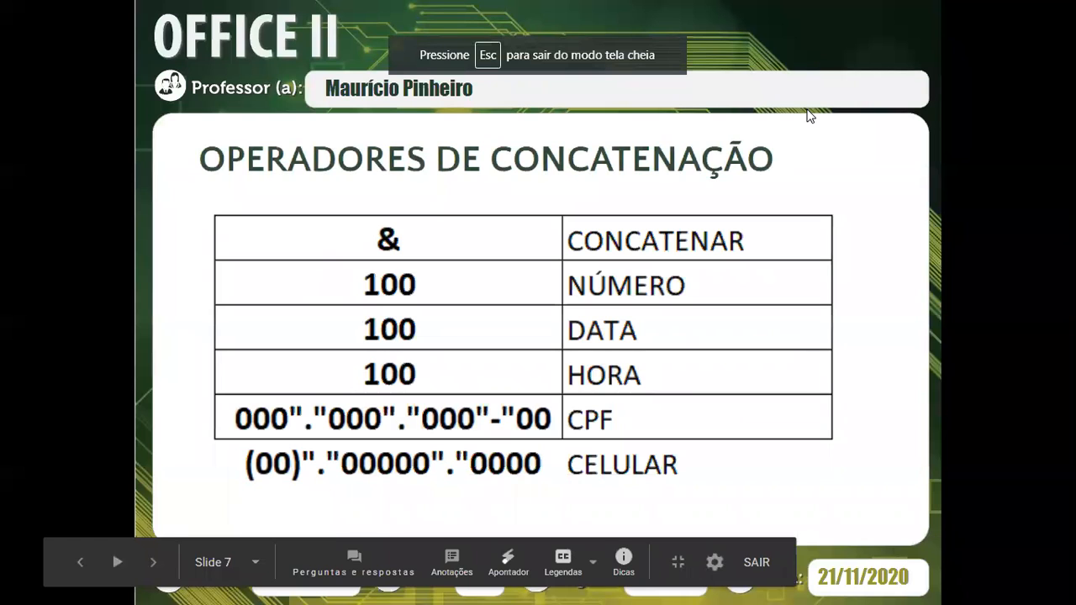
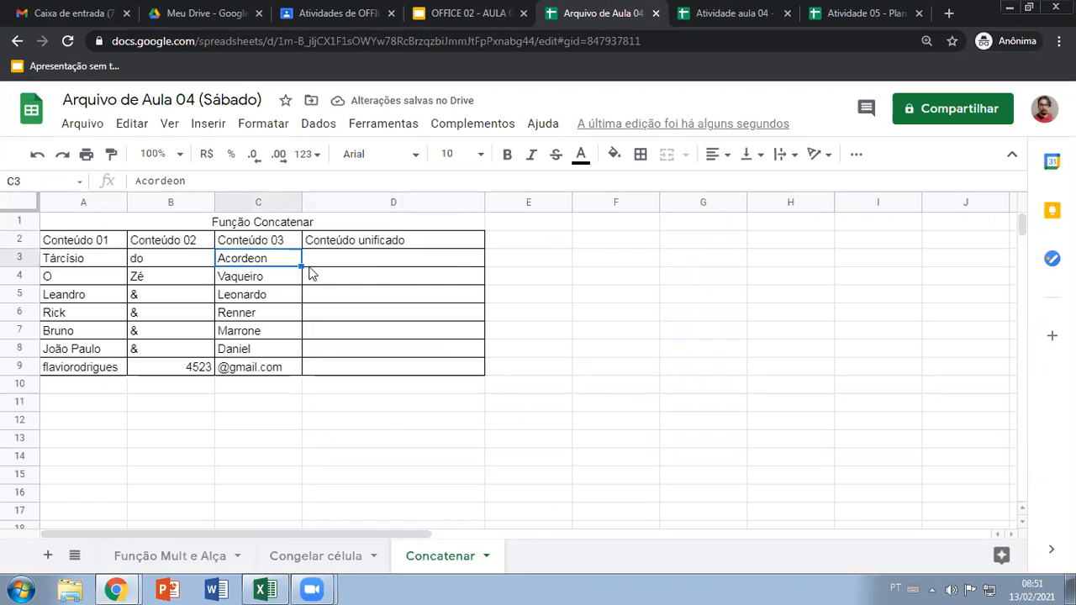
Join the contents of A3, B3 and C3 in cell D3 with =CONCATENAR(A3;B3;C3)
click(360, 265)
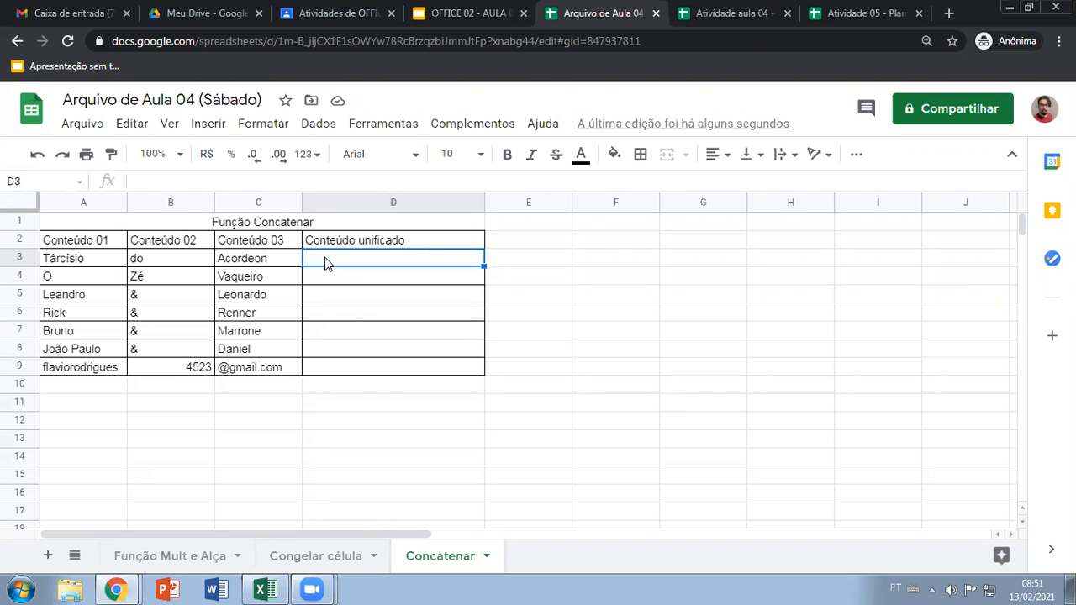
text(=co)
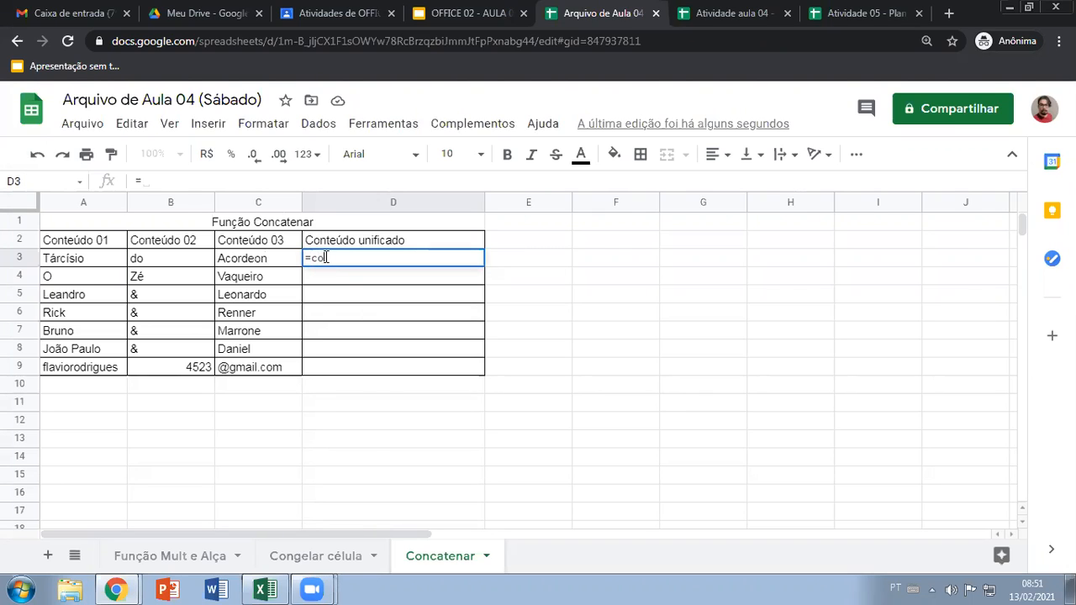
text(ncatena)
key(Tab)
click(106, 266)
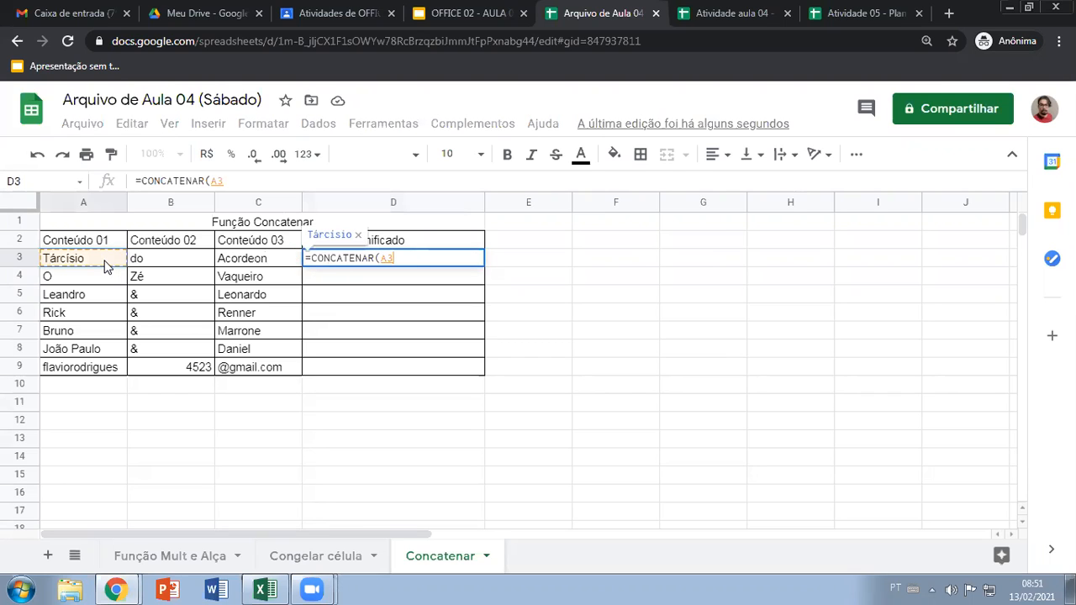
text(;)
click(152, 262)
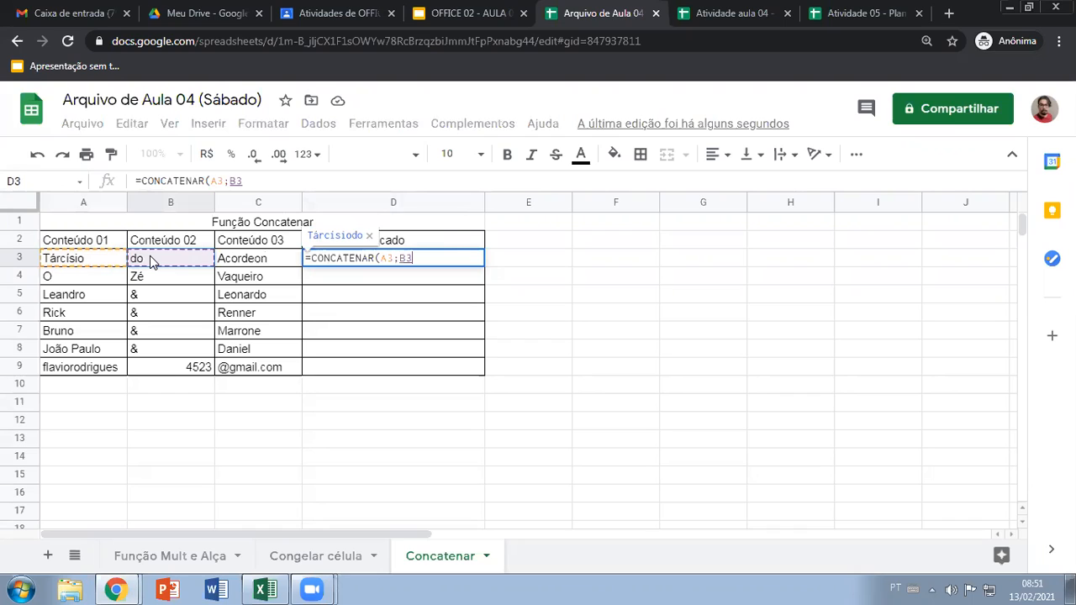
text(;)
click(245, 261)
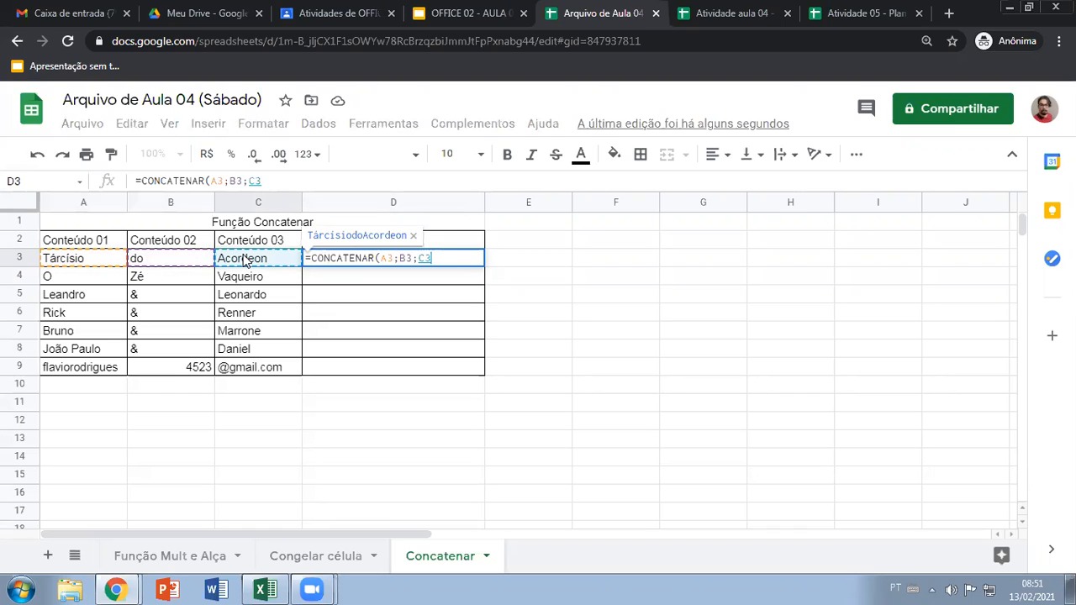
text())
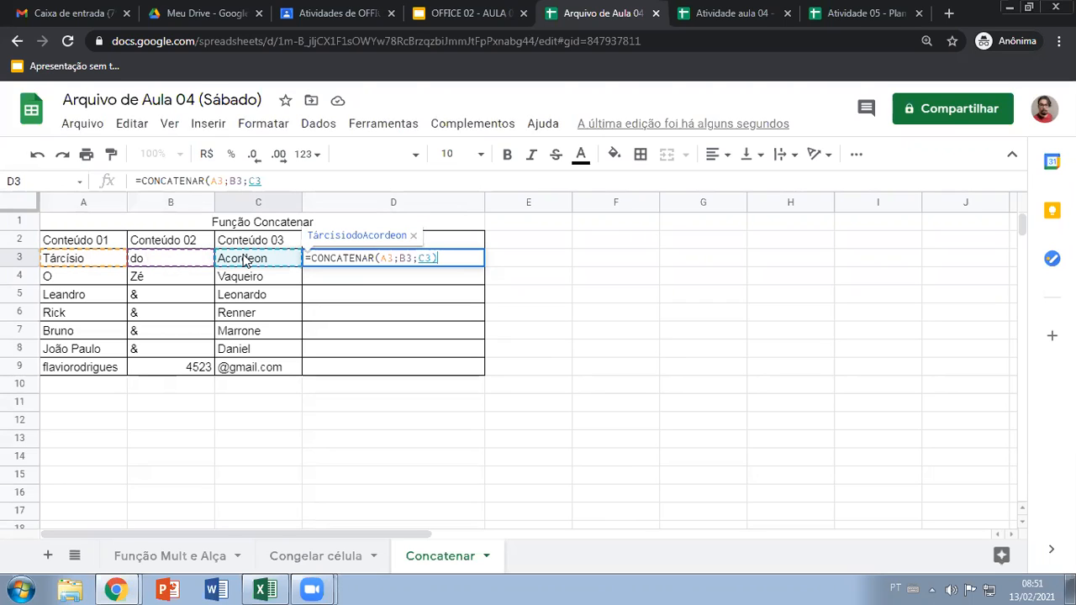
key(Return)
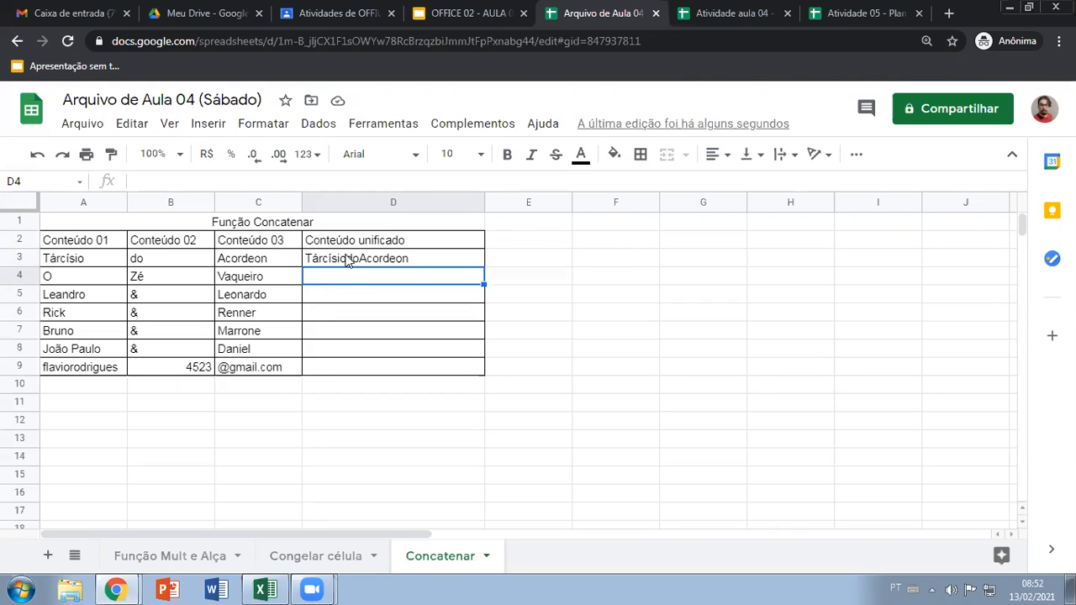
Add quoted spaces to D3's formula between A3 and B3 and between B3 and C3: =CONCATENAR(A3;" ";B3;" ";C3)
double_click(337, 262)
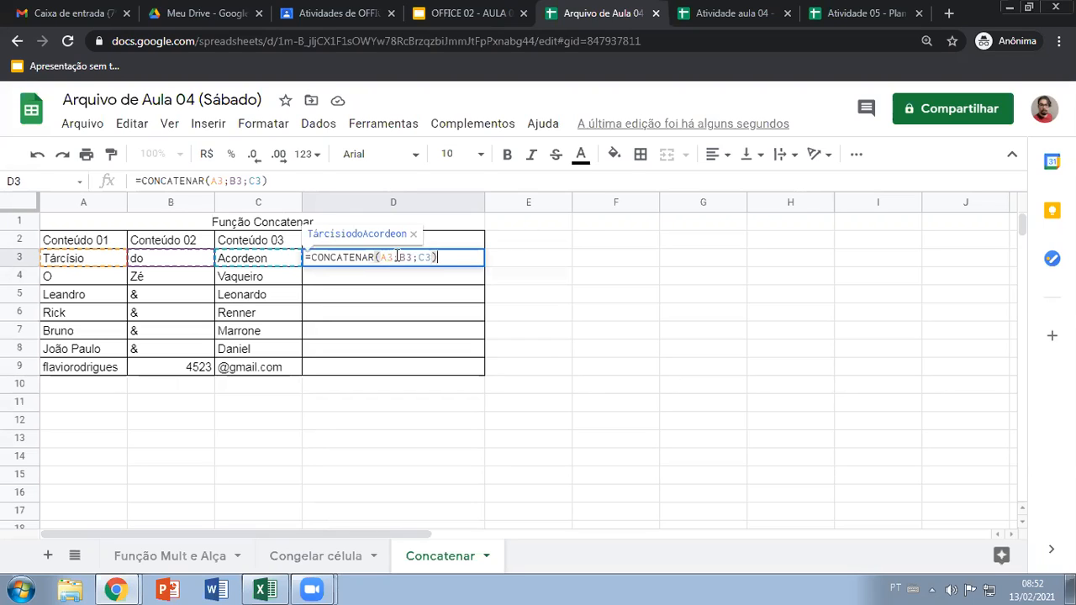
click(396, 256)
text(;)
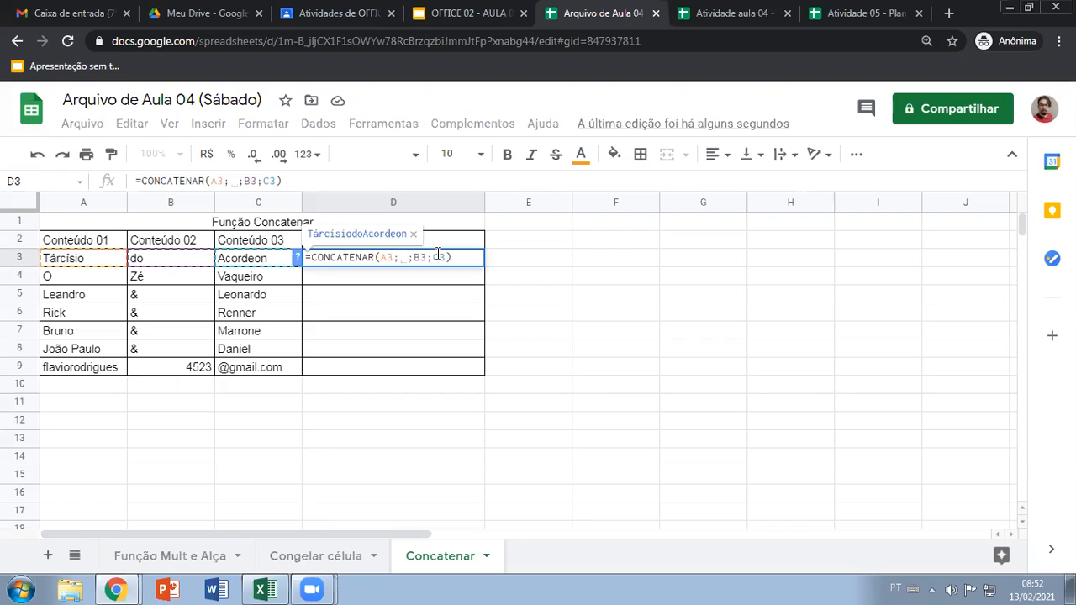
text("")
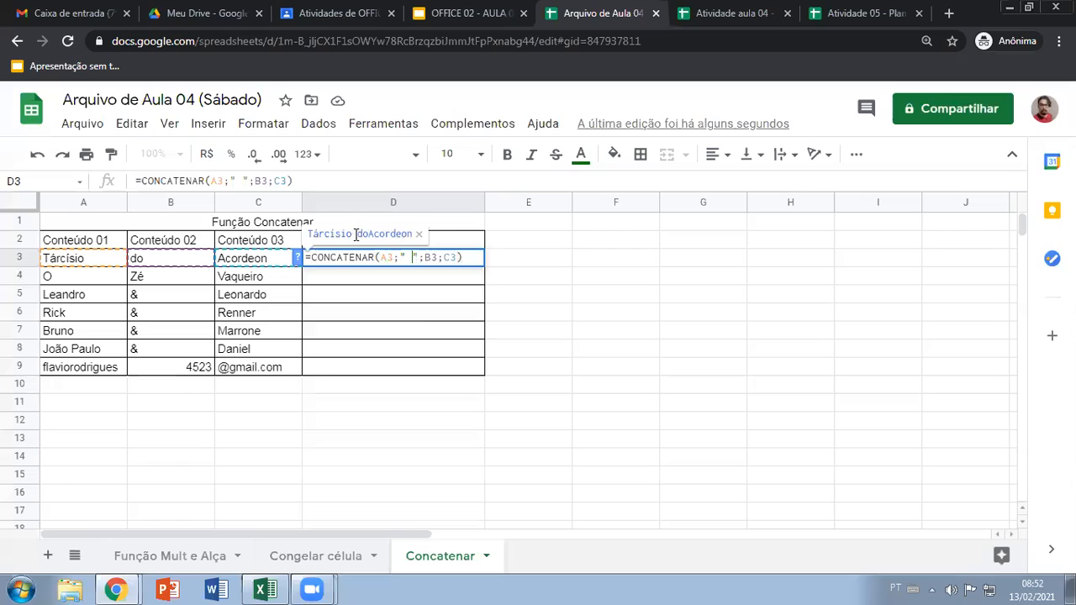
click(444, 258)
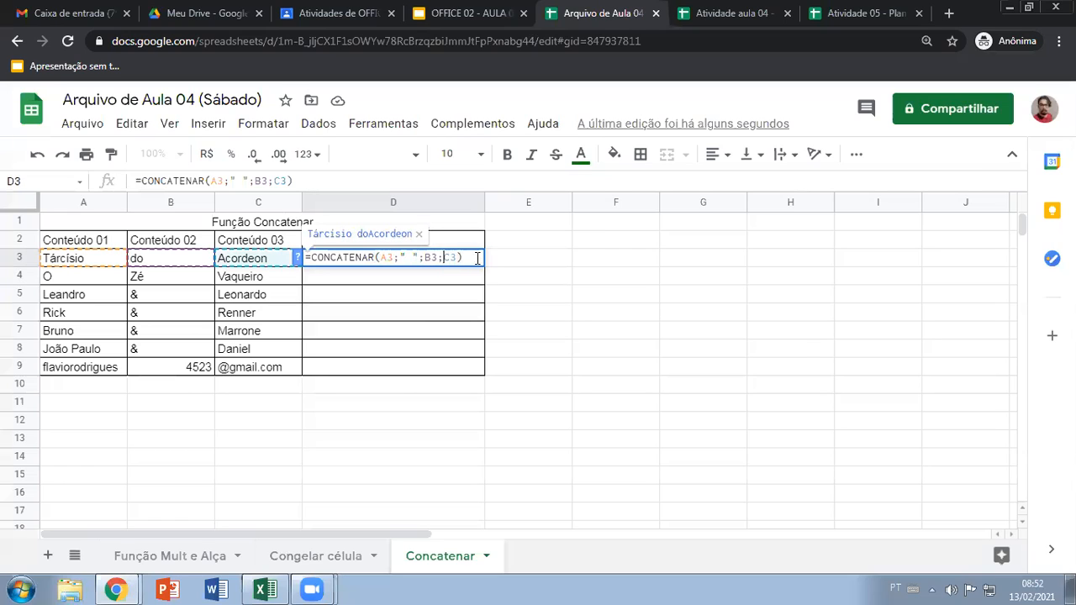
text(;)
key(Left)
text(";B3;")
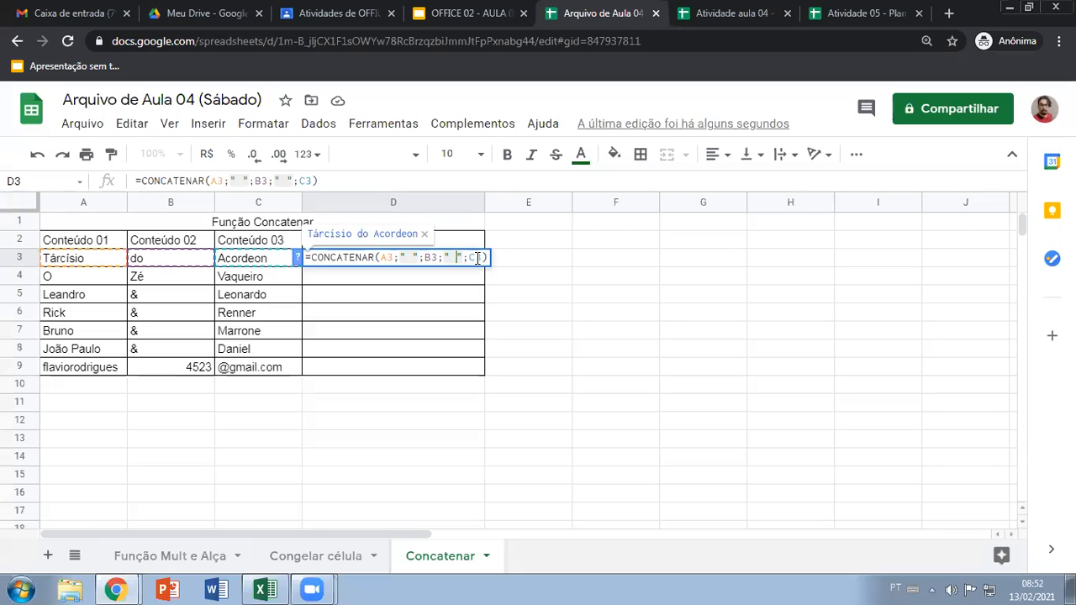
Try a hyphen and a slash as the separator between B3 and C3, and commit D3's formula with empty quotes there
key(BackSpace)
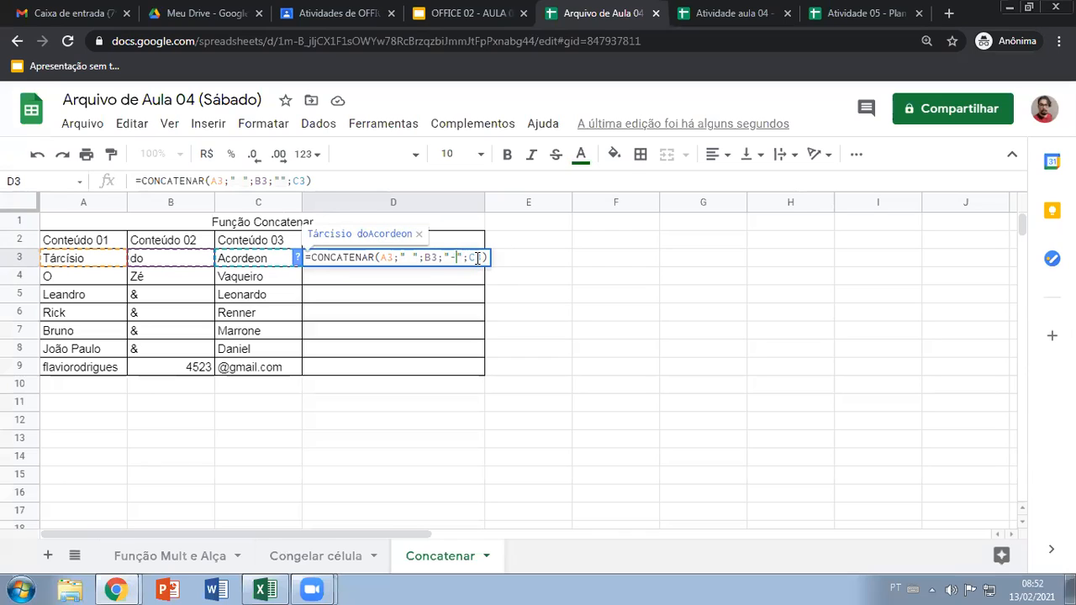
text(/)
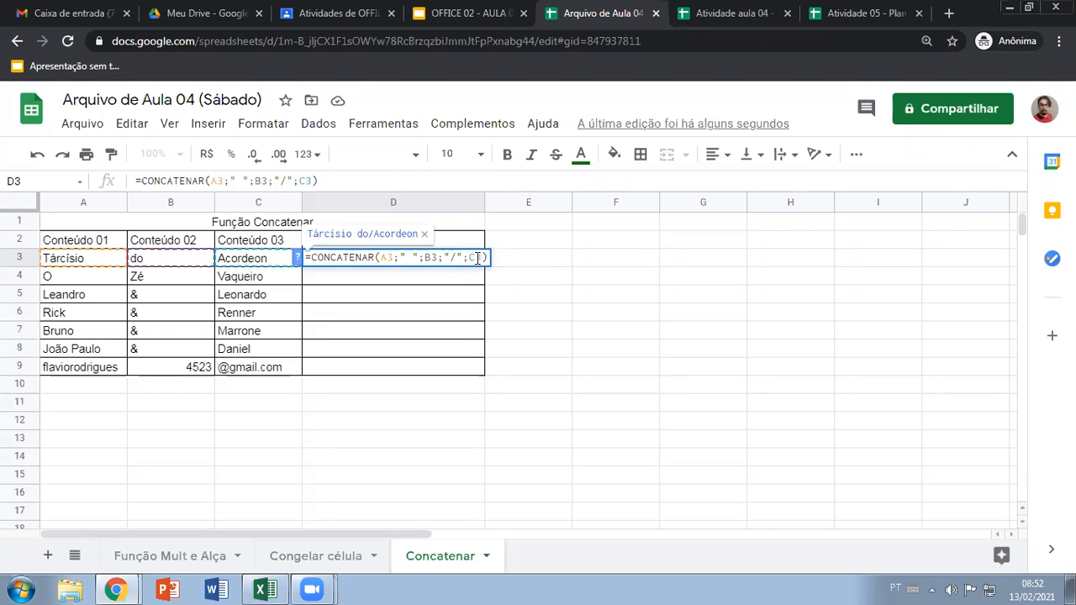
key(BackSpace)
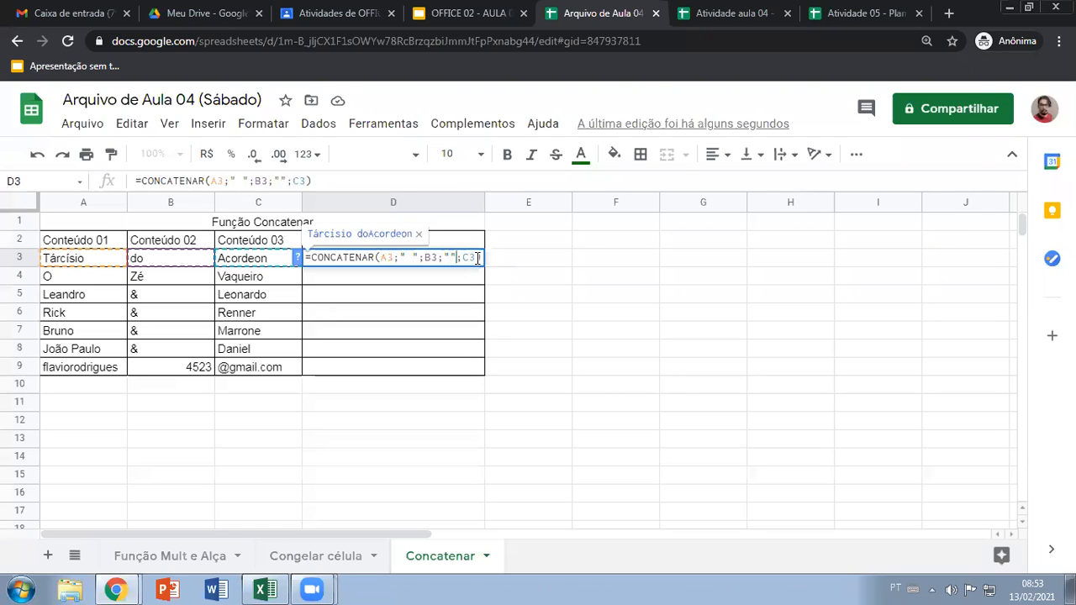
key(Return)
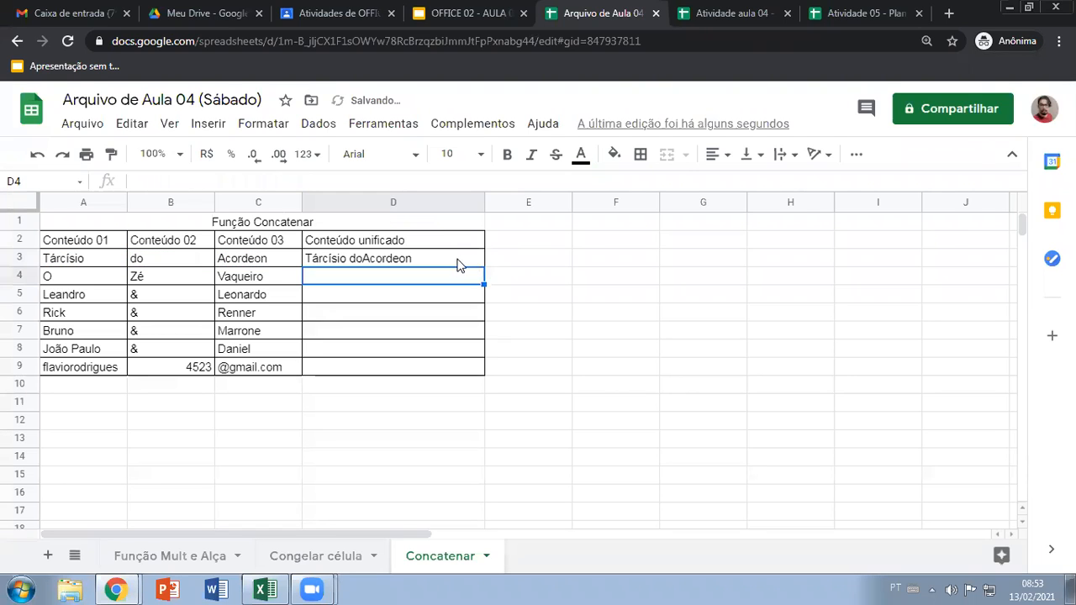
Put a space inside the empty quotes between B3 and C3 in D3's formula
double_click(461, 259)
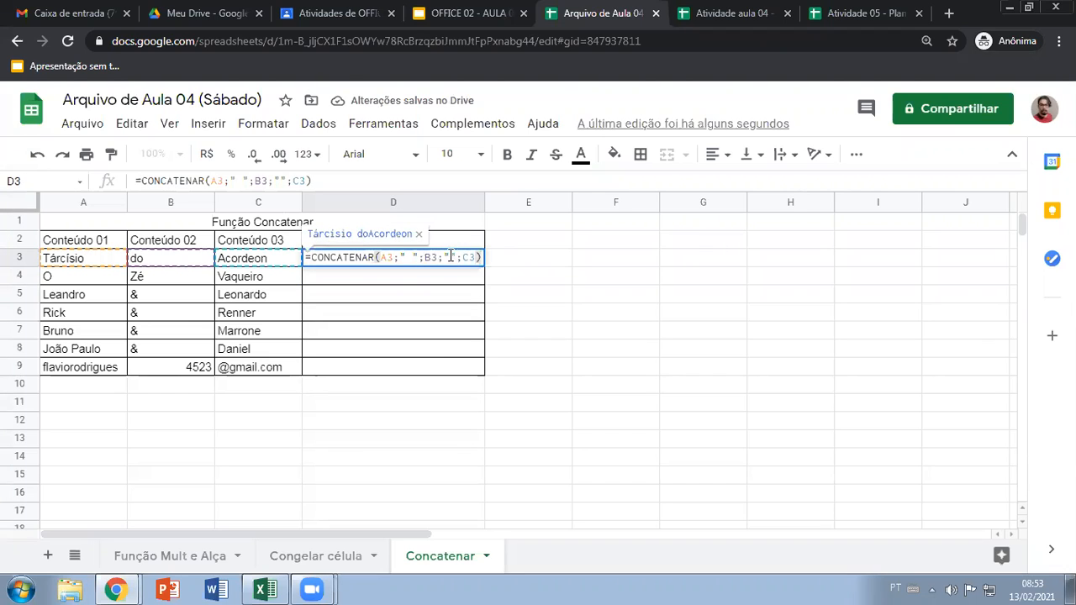
click(478, 258)
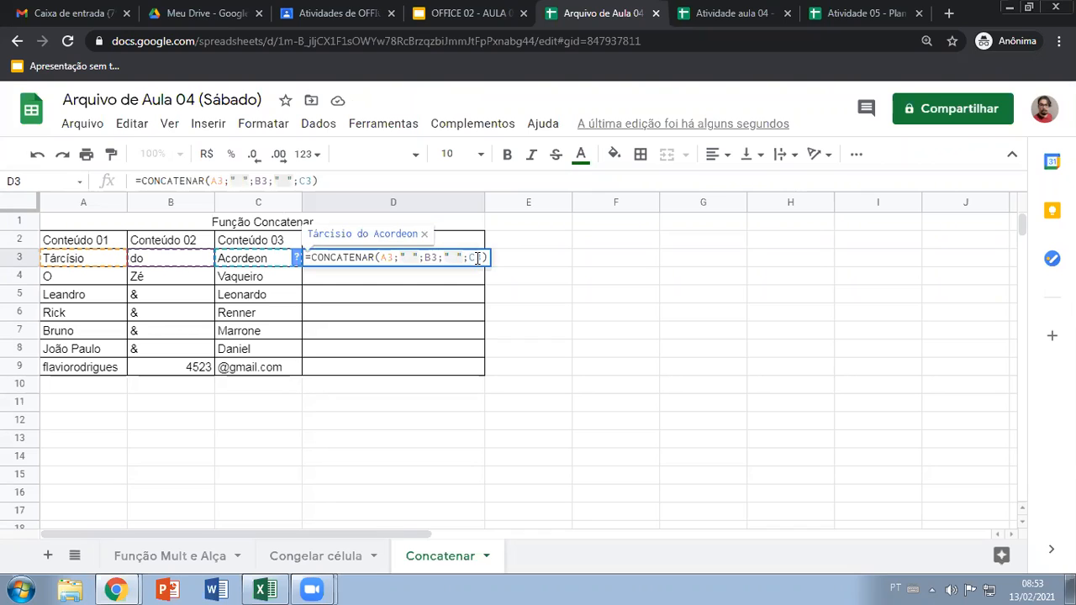
key(Return)
Clear the concatenation formula from cell D3
click(471, 262)
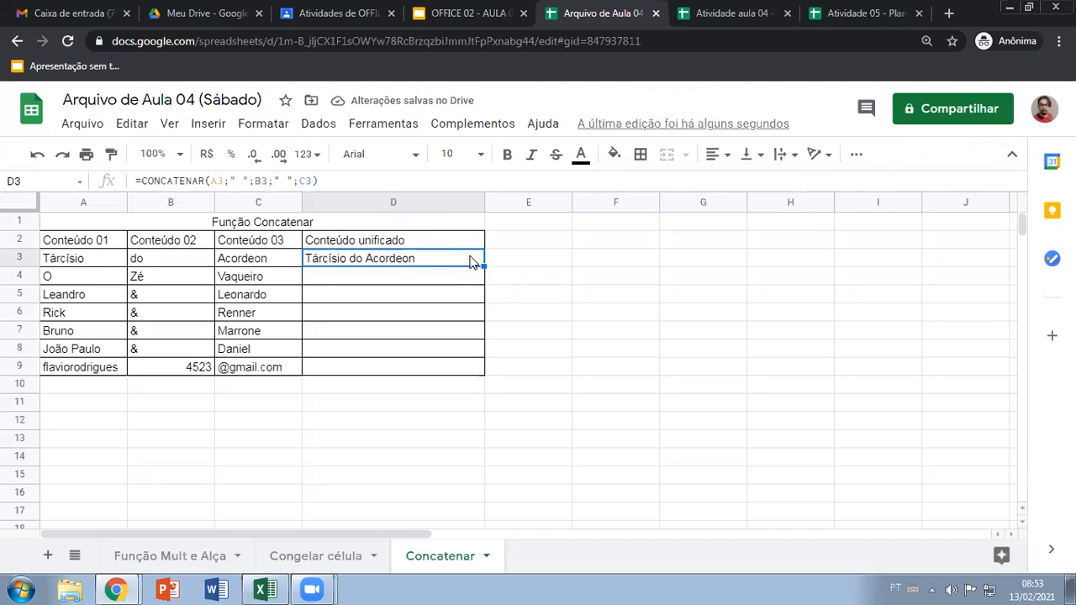
click(417, 275)
click(420, 261)
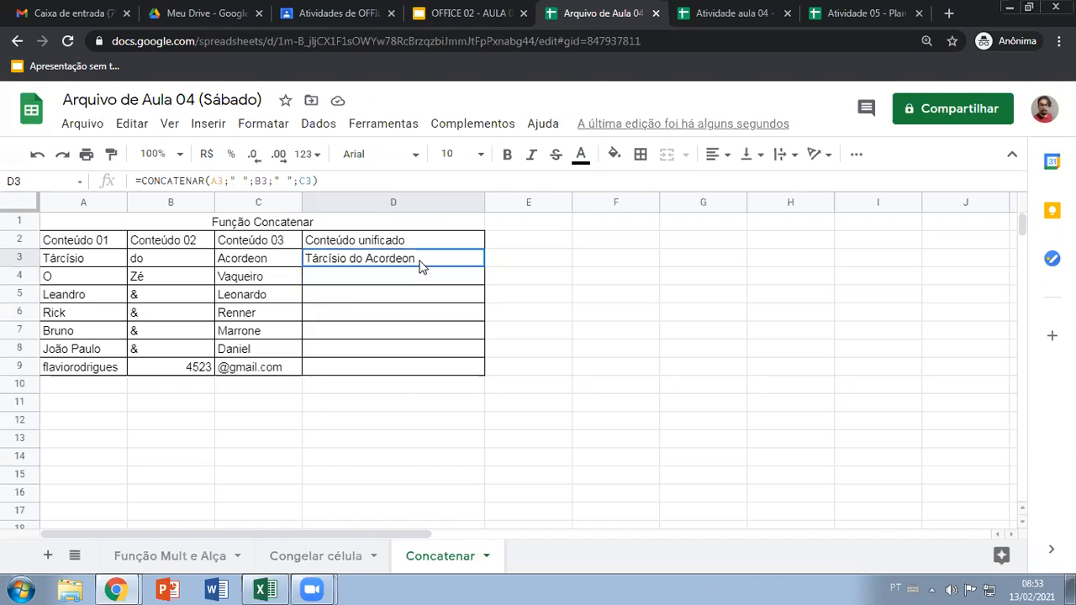
key(Delete)
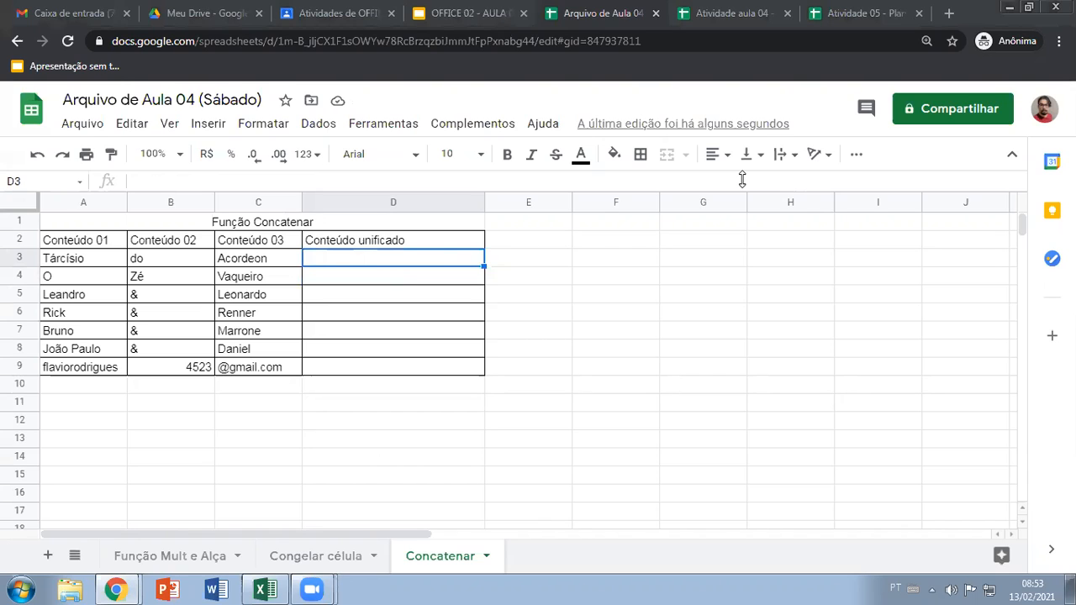
Begin a CONCATENAR formula in D3 with the references A3;B3;C3, leaving the parenthesis open
double_click(433, 259)
text(=concatenar)
key(Tab)
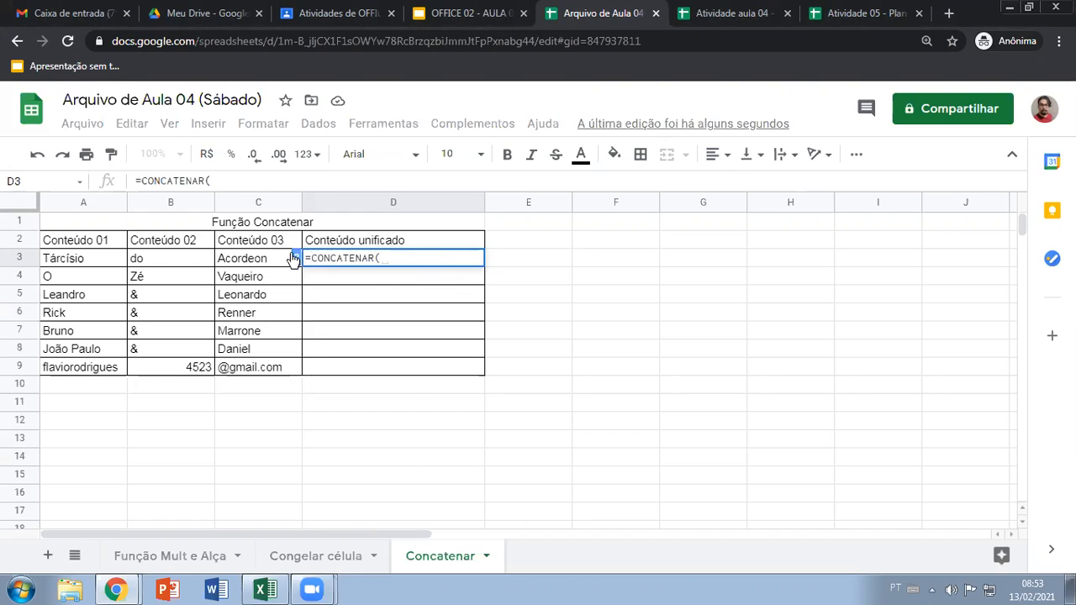
click(114, 261)
text(;)
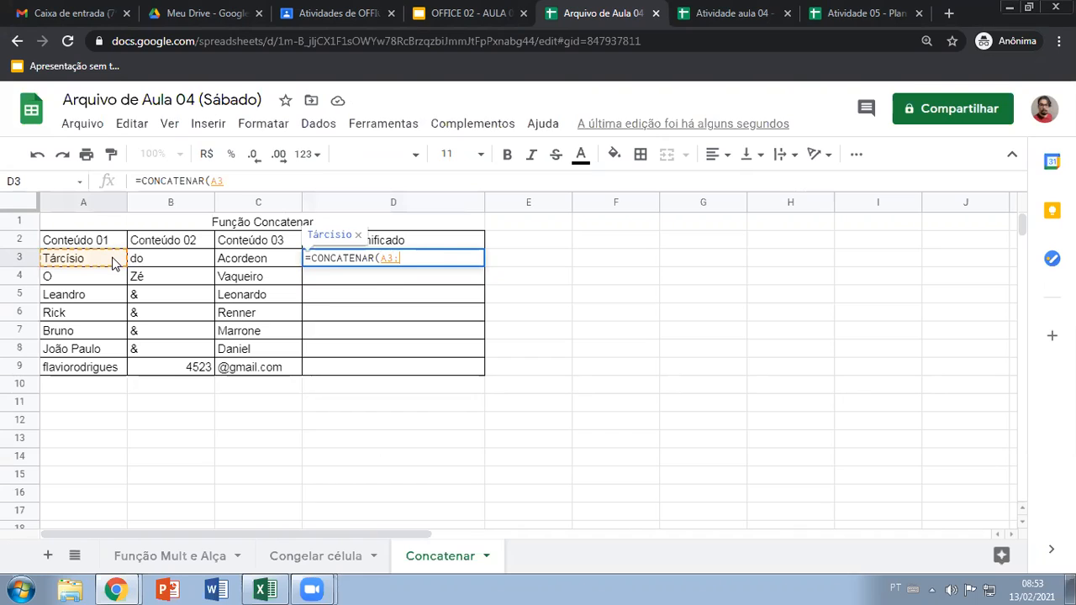
click(157, 263)
text(;)
click(242, 262)
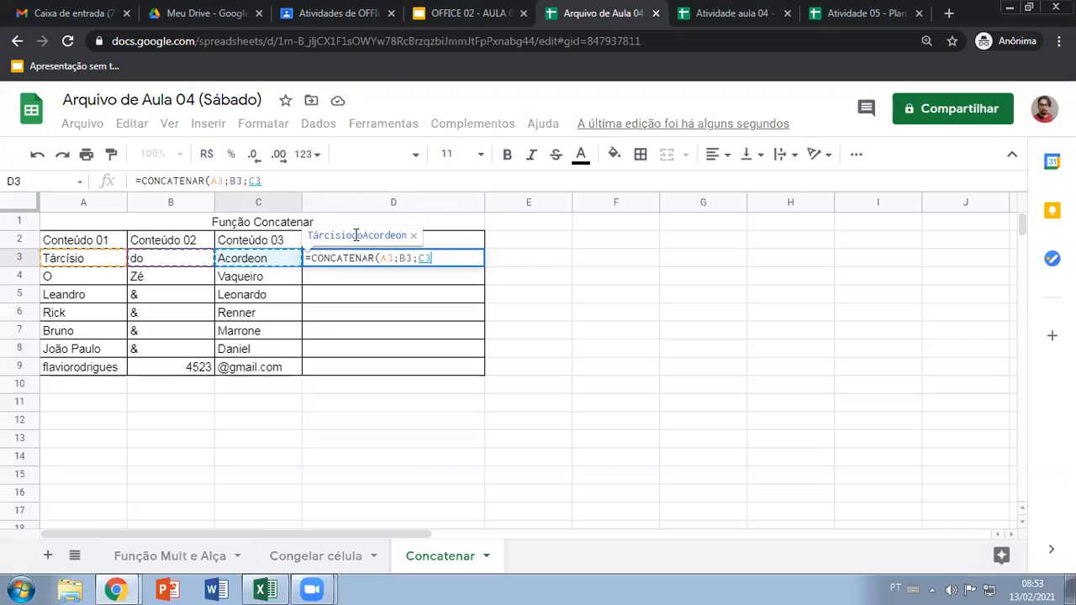
Insert a quoted space as an extra argument between A3 and B3 in D3's open formula
click(400, 258)
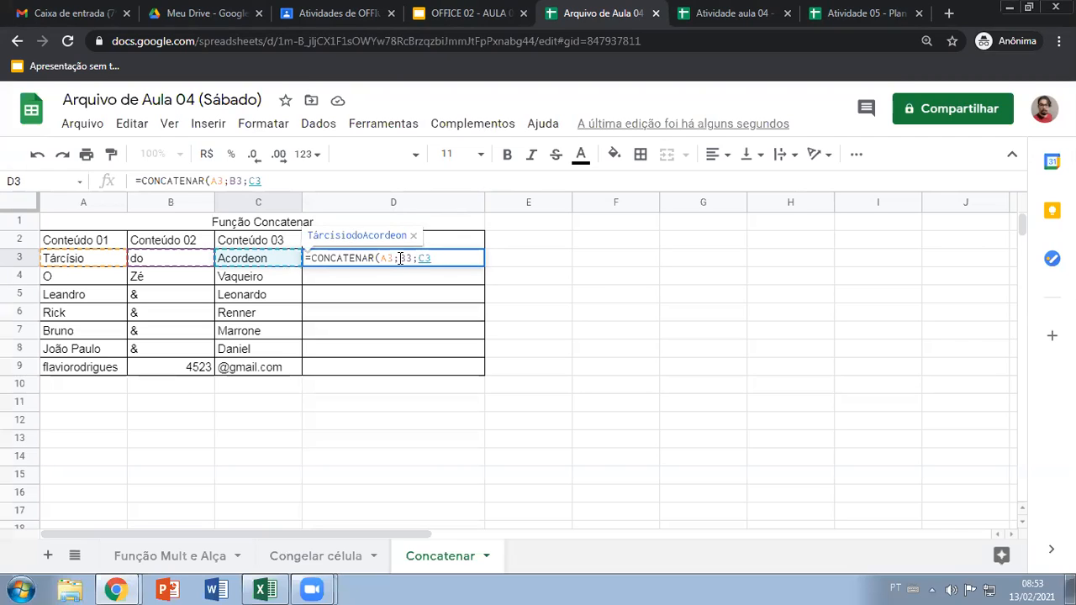
text(;)
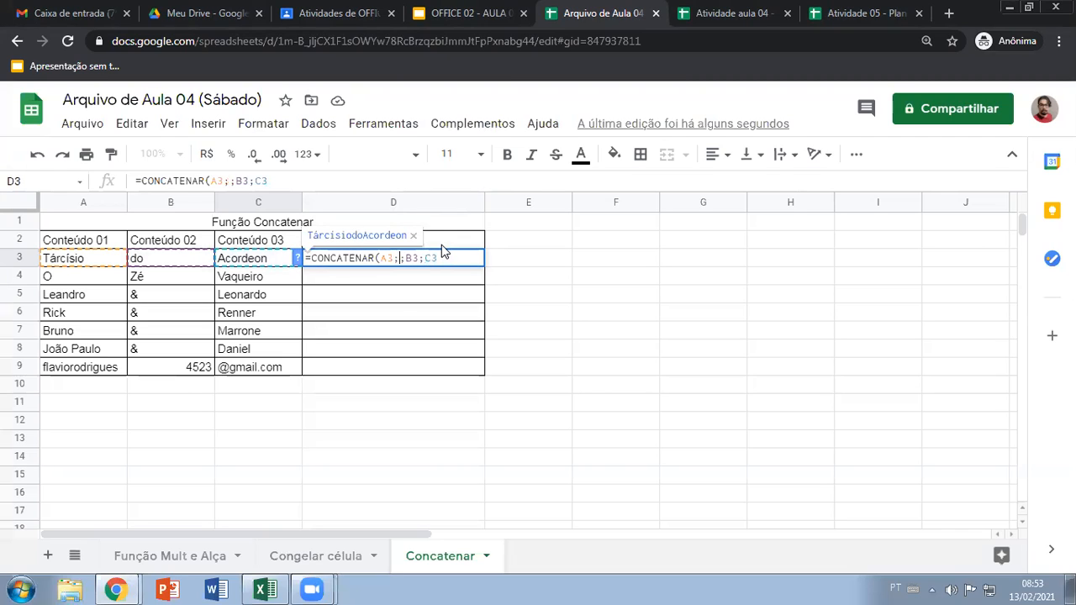
text("")
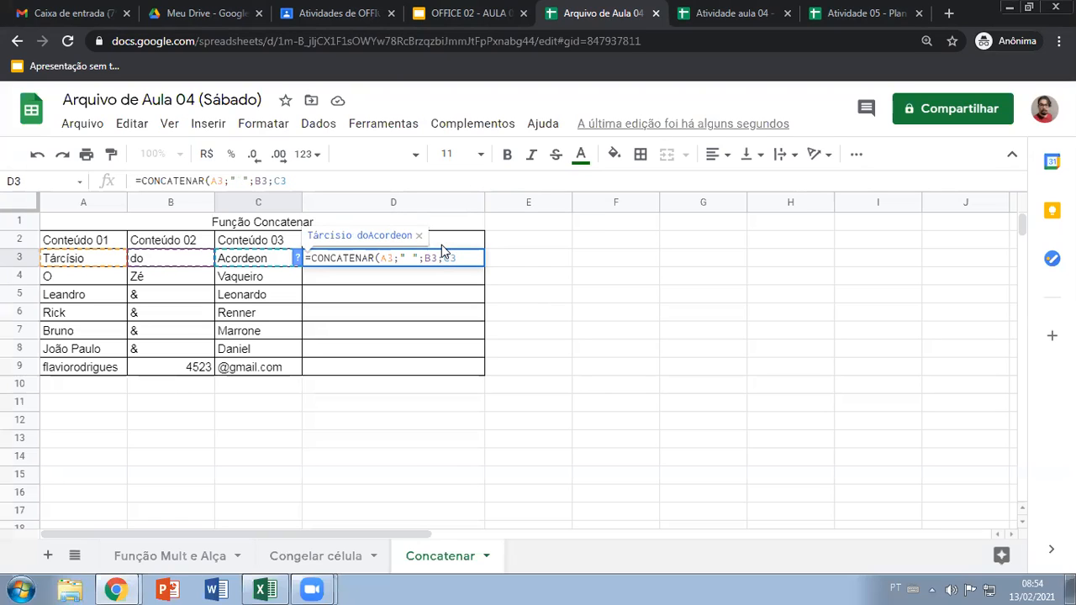
Try empty quotes, a comma and a hyphen as the separator between A3 and B3, and return it to a space
key(BackSpace)
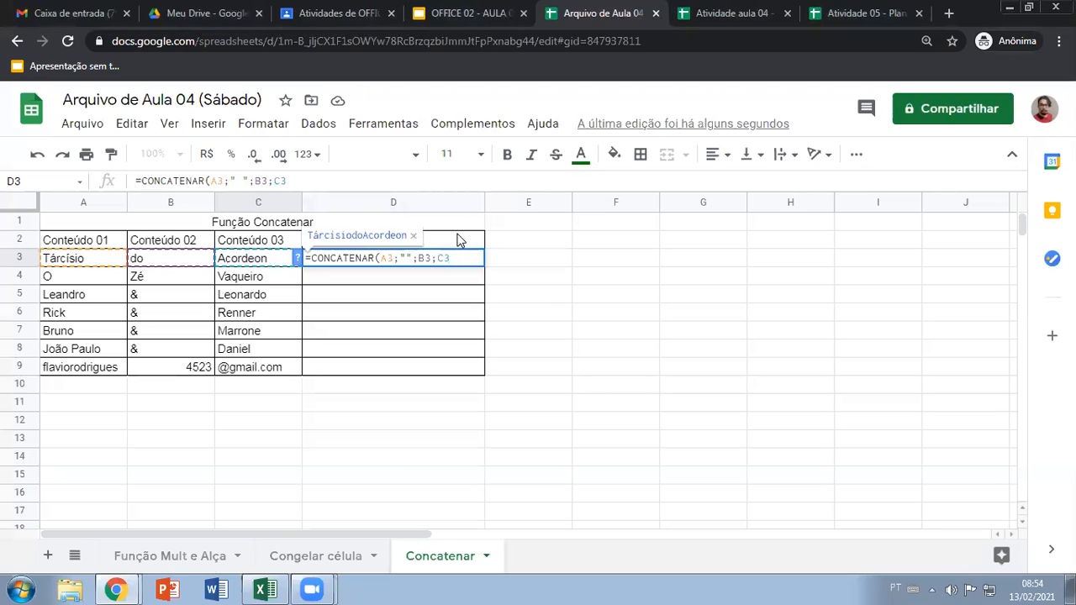
text(,)
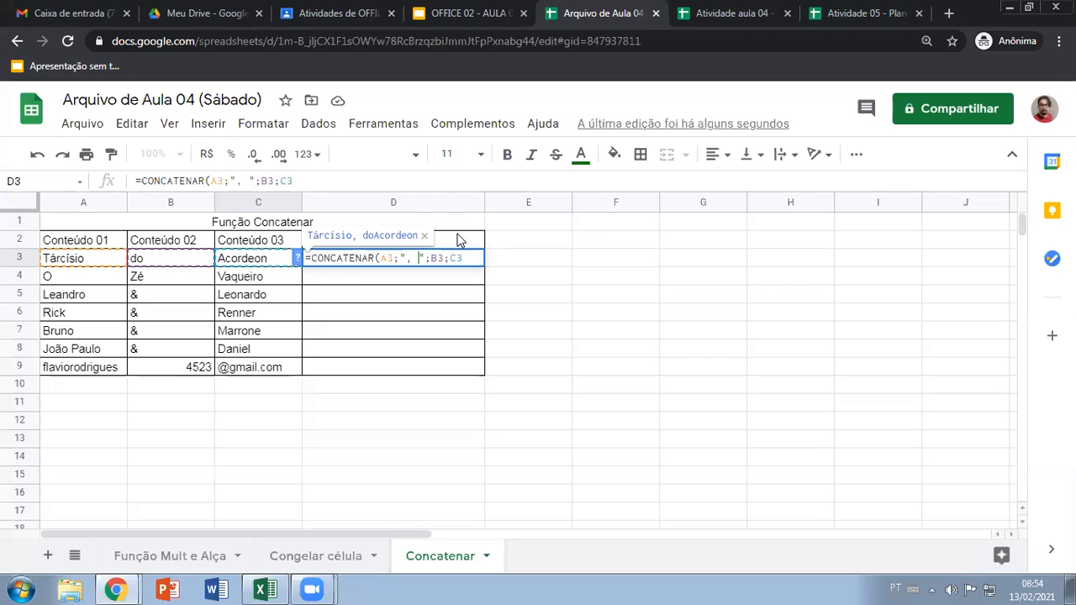
key(BackSpace)
key(BackSpace)
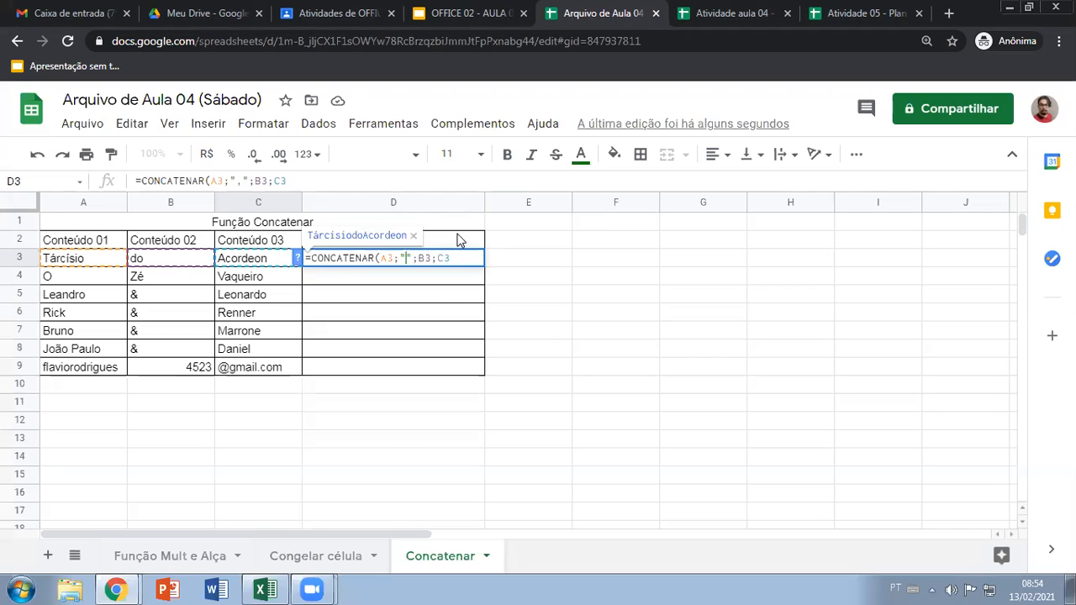
text(-)
key(BackSpace)
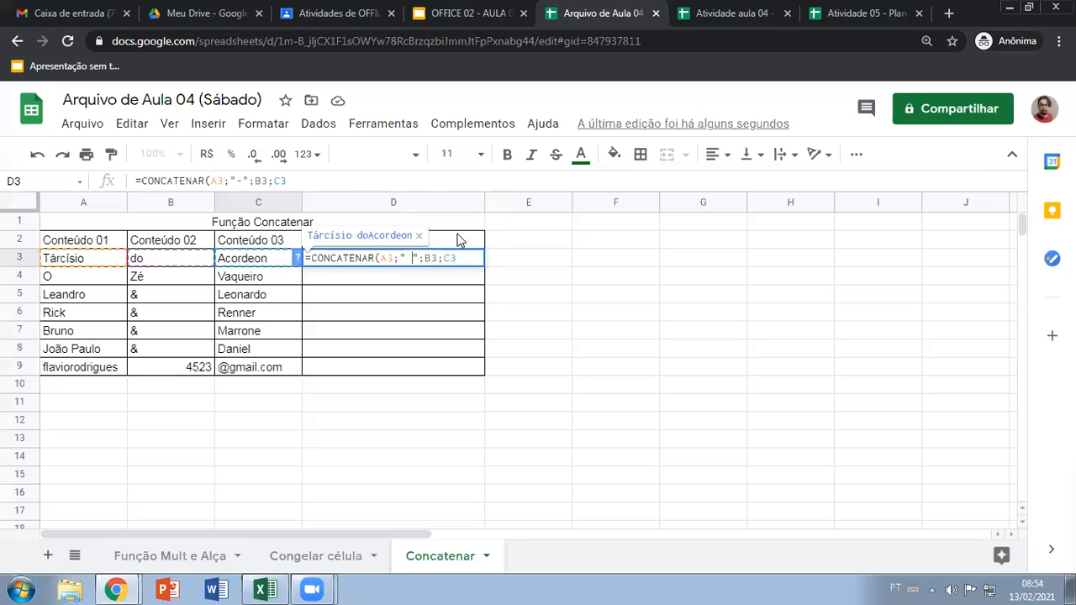
Copy the quoted-space separator between B3 and C3 and commit D3's formula as =CONCATENAR(A3;" ";B3;" ";C3)
drag(399, 258, 424, 260)
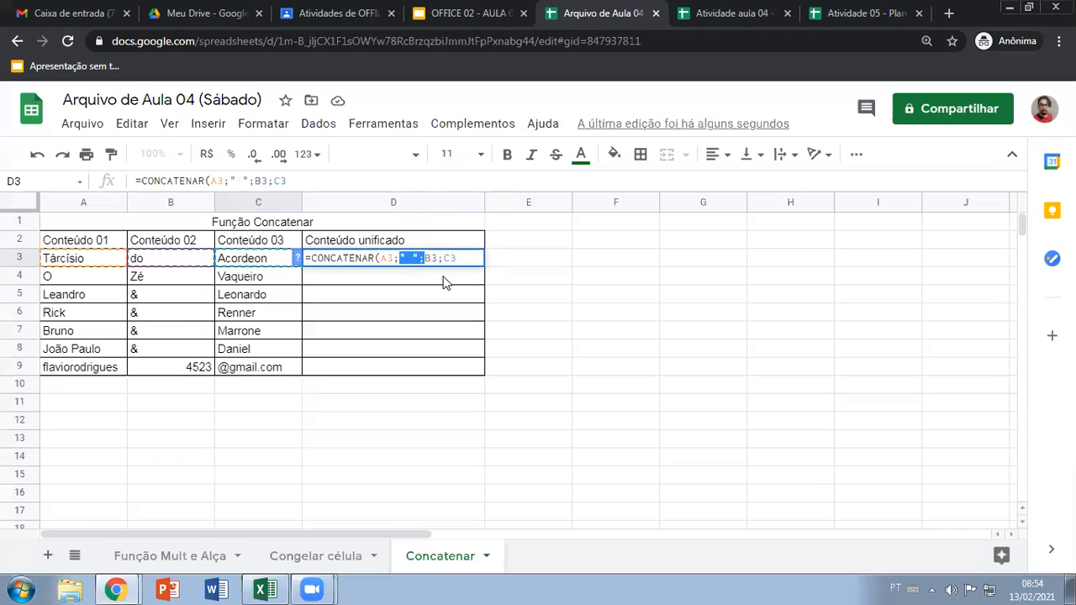
key(ctrl+c)
click(443, 258)
key(ctrl+v)
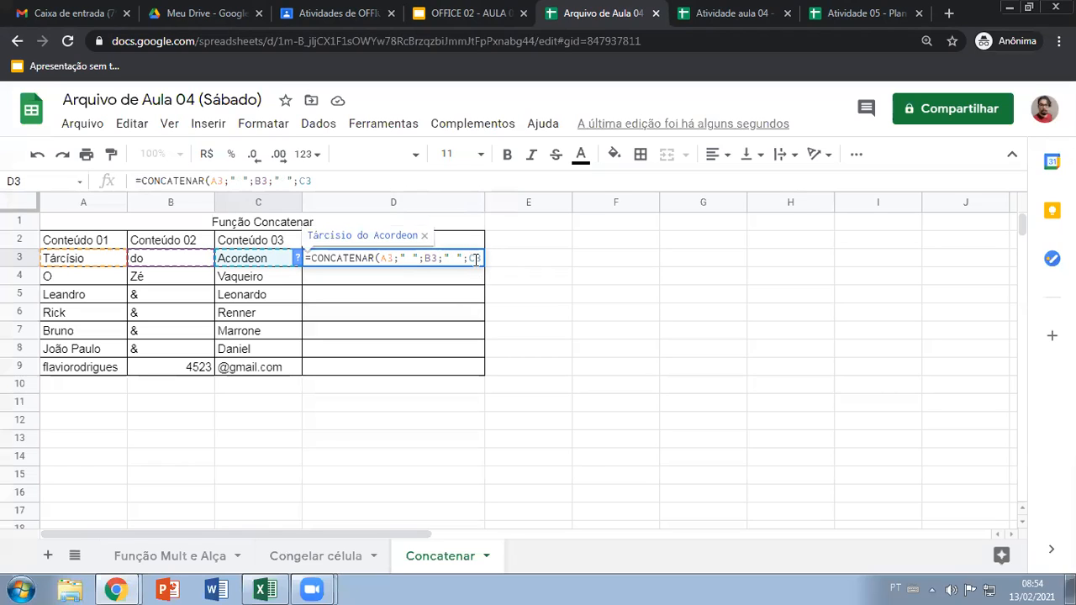
text())
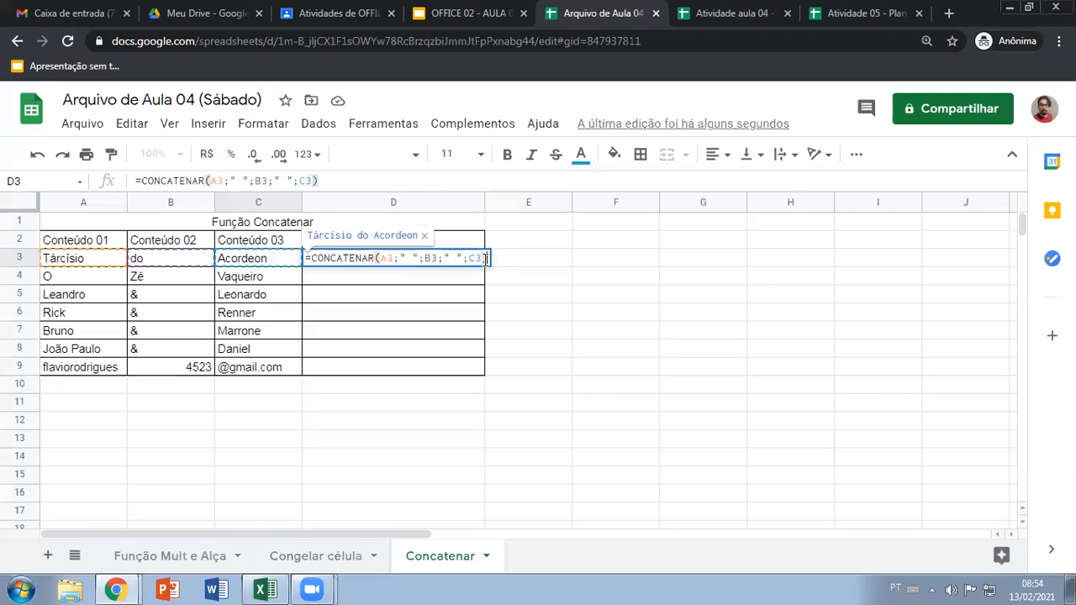
key(Return)
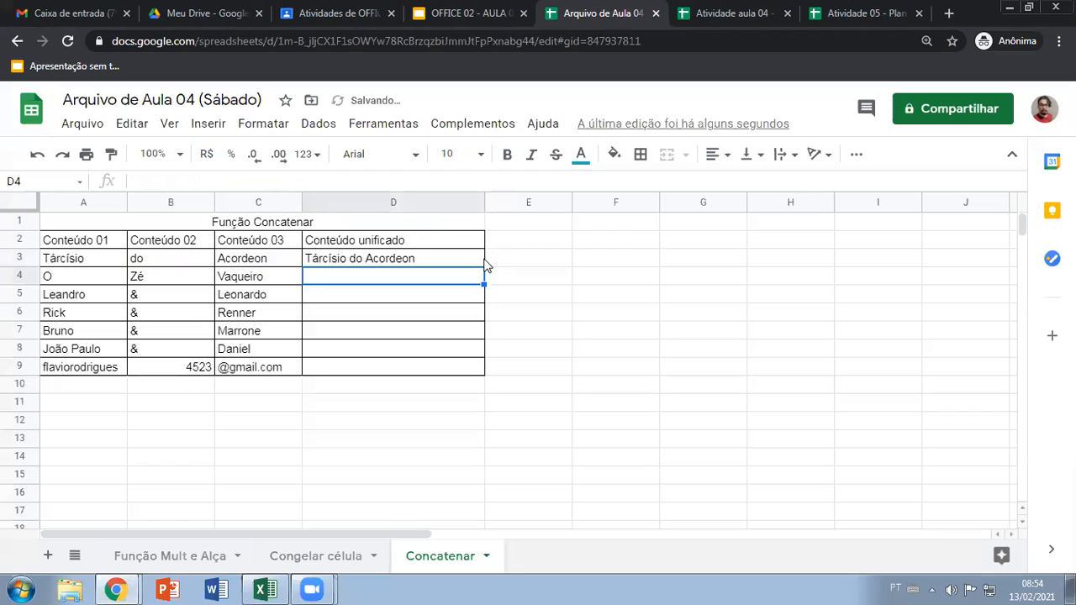
Copy D3's CONCATENAR formula down the Conteúdo unificado column through D8
click(404, 263)
drag(485, 265, 481, 320)
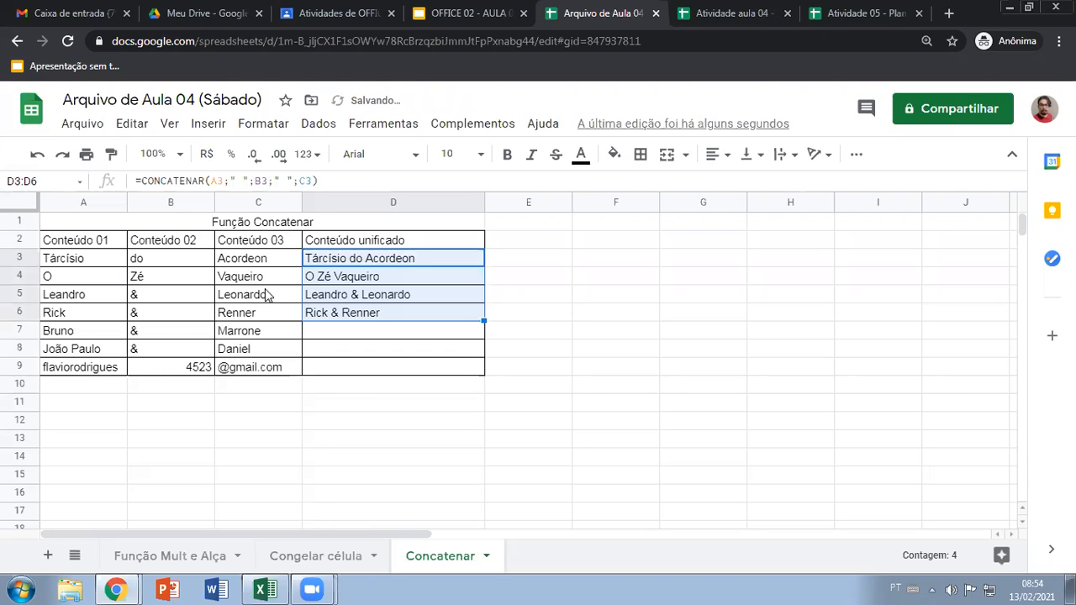
click(417, 314)
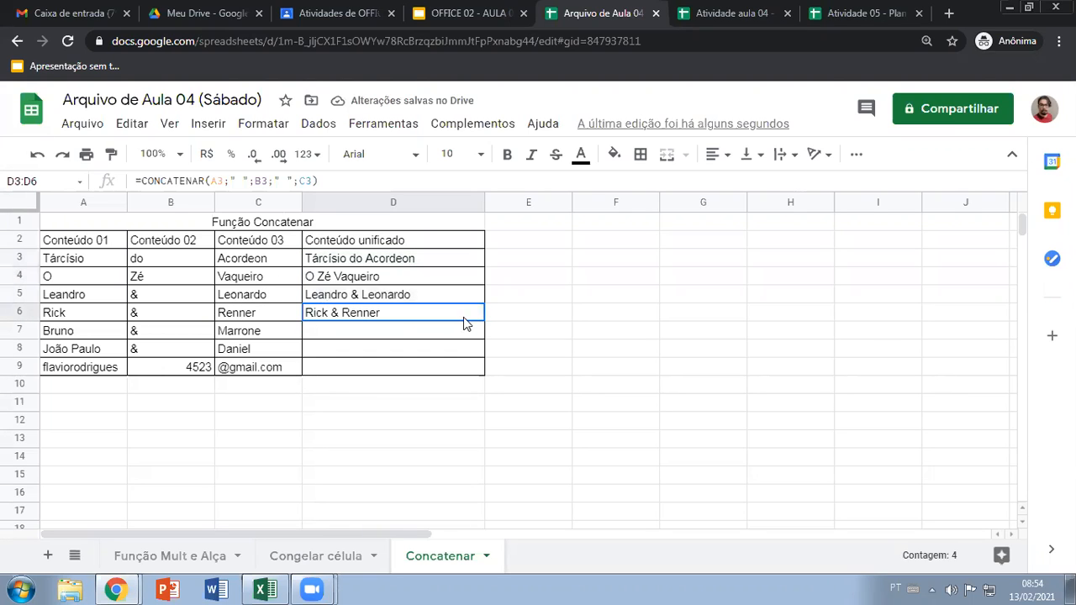
drag(484, 320, 481, 354)
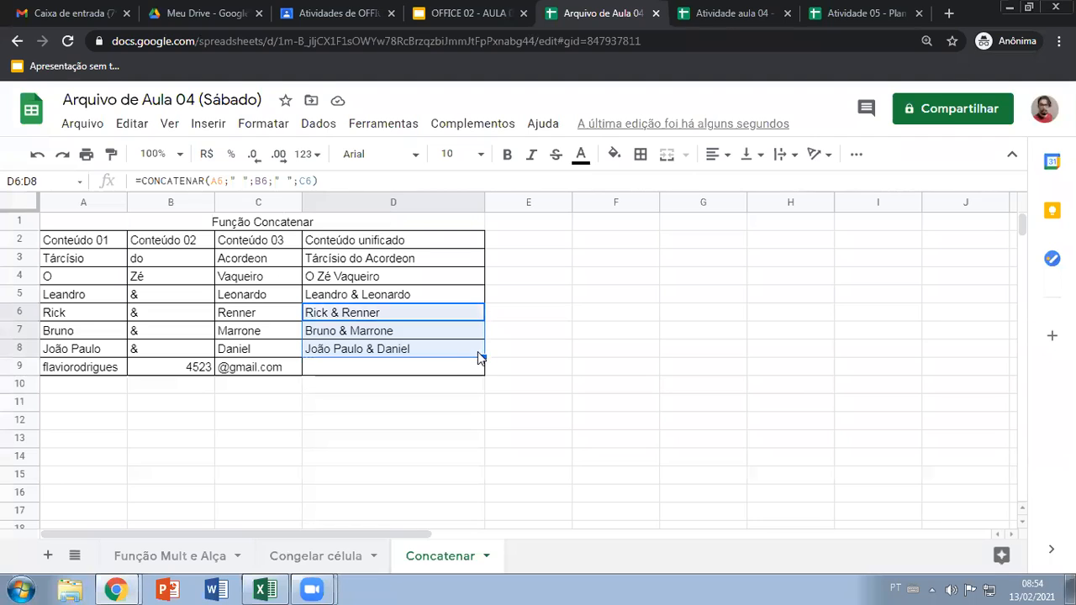
Enter =CONCATENAR(A9;B9;C9) in D9 to join the e-mail address parts without spaces
click(338, 363)
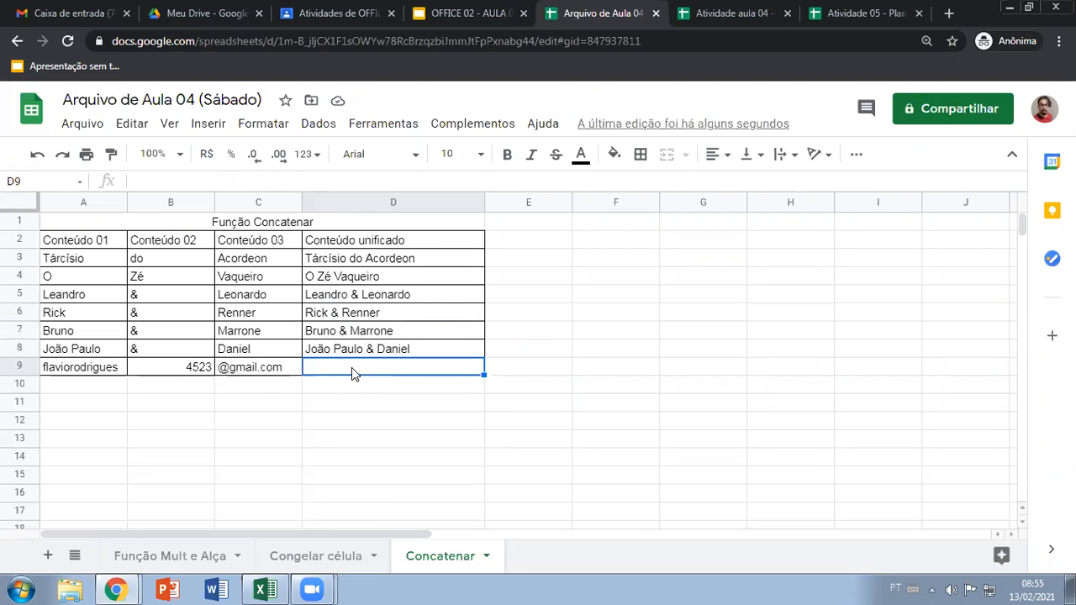
text(=cont)
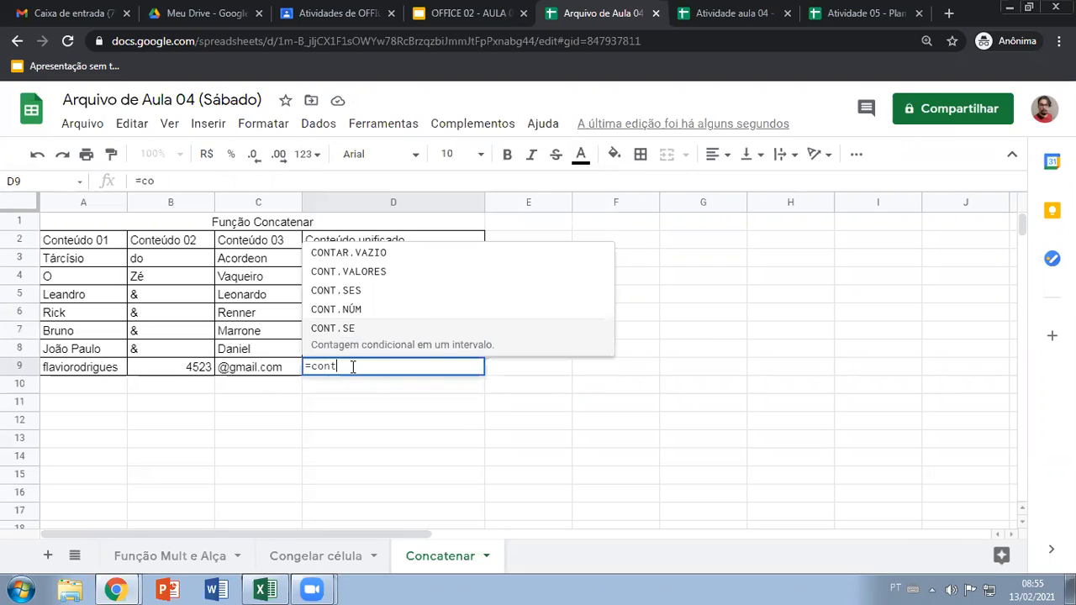
key(BackSpace)
text(c)
click(380, 340)
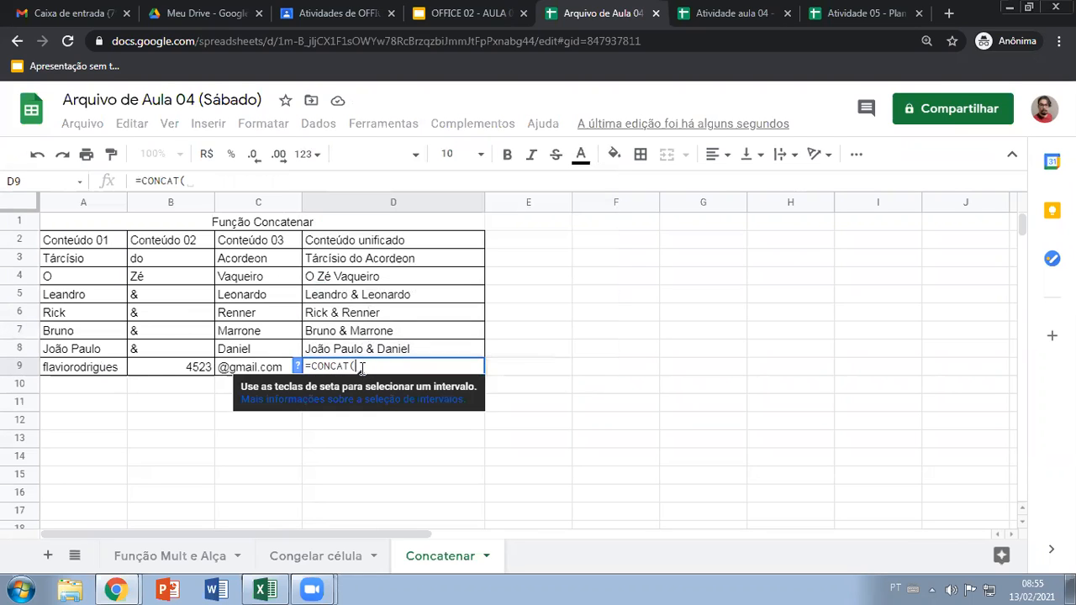
key(BackSpace)
key(BackSpace)
click(378, 313)
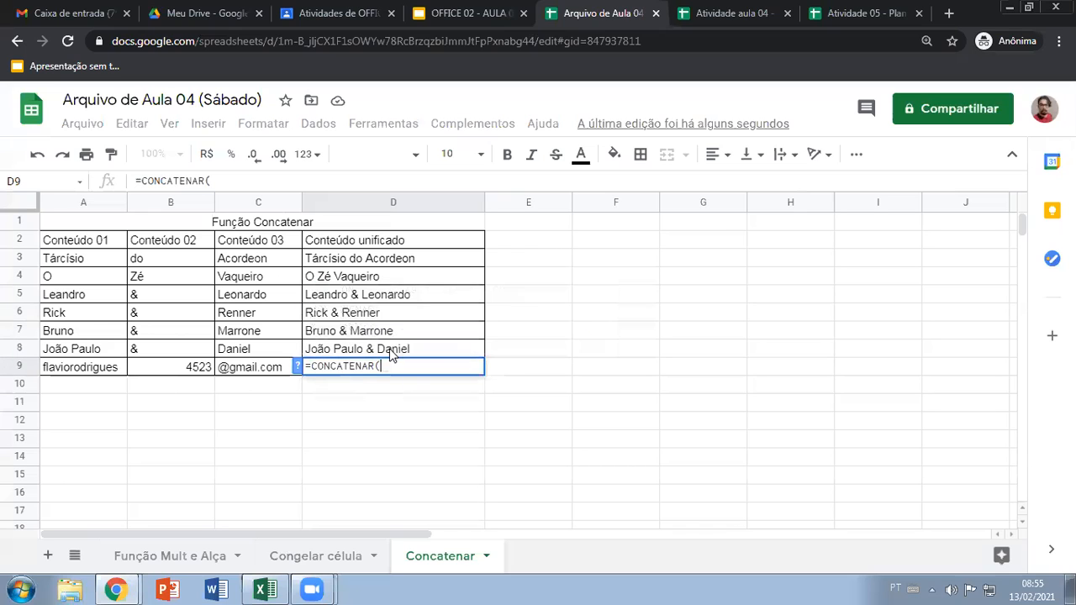
click(79, 370)
text(;)
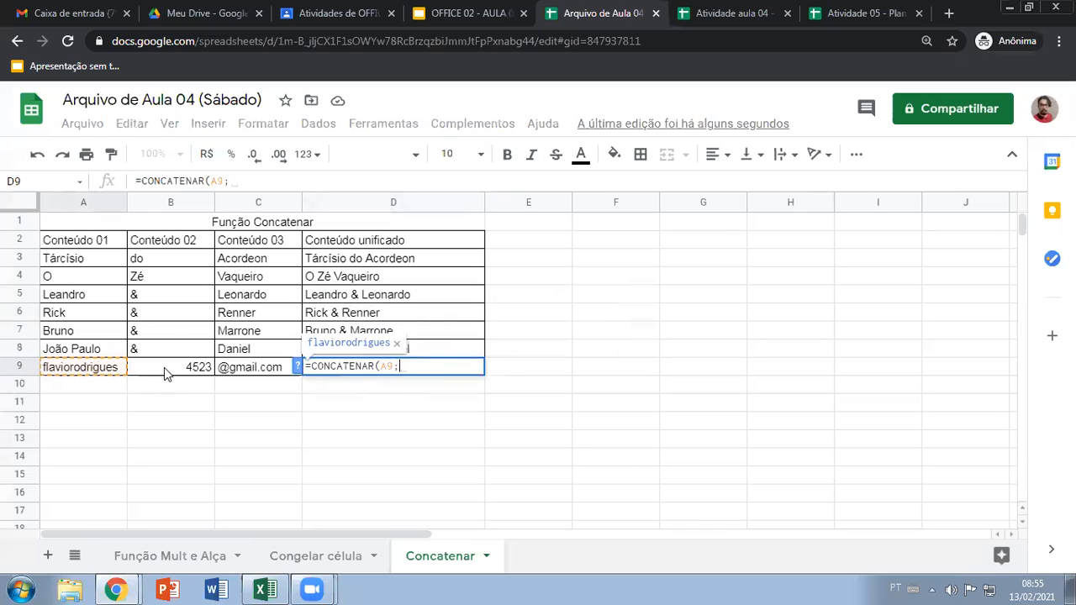
click(166, 367)
text(;)
click(252, 370)
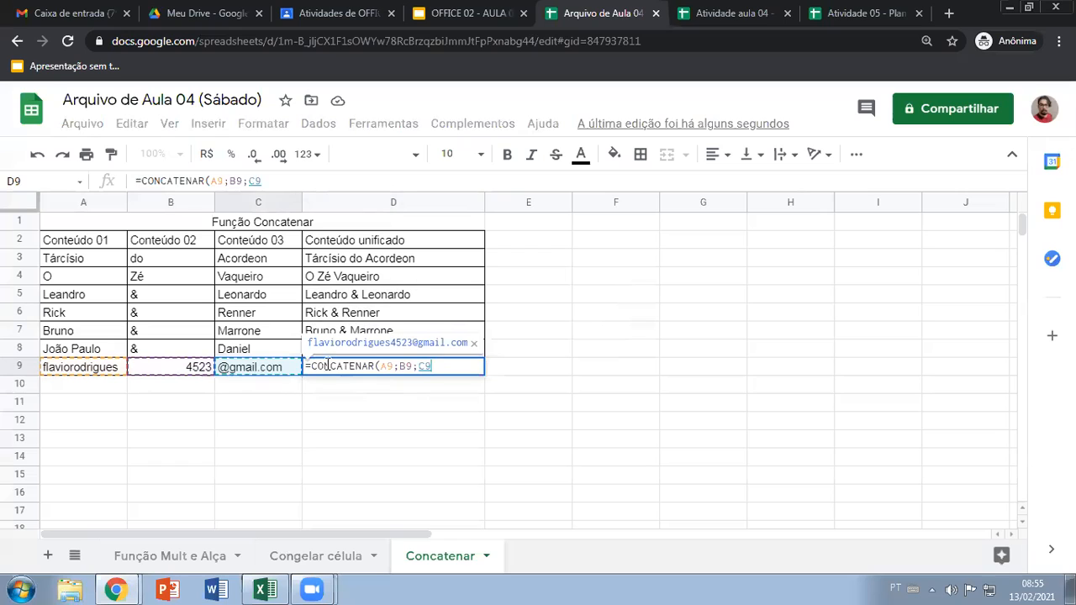
key(Return)
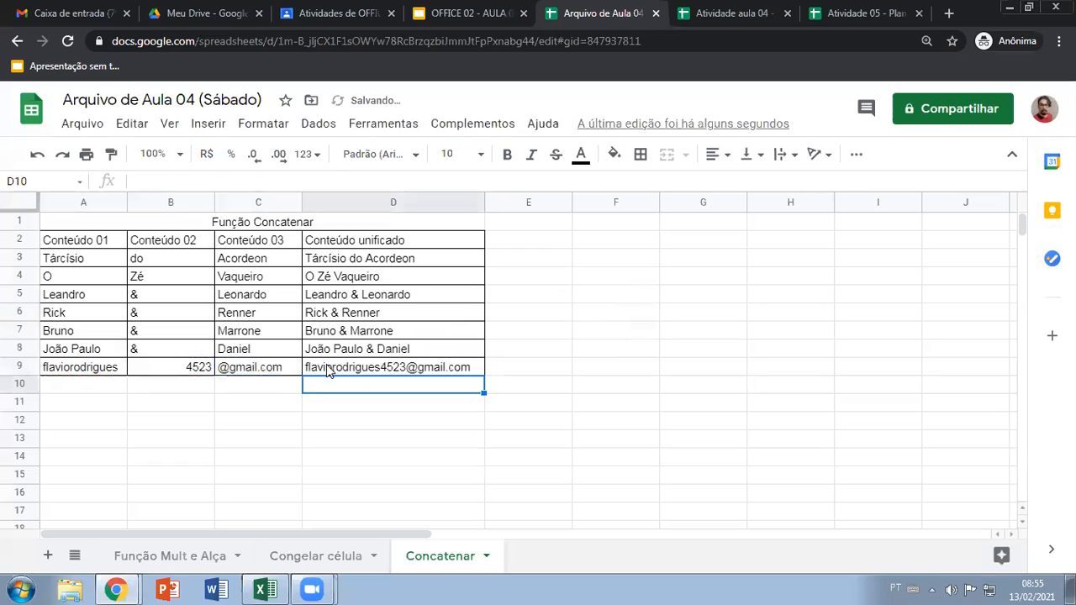
click(328, 370)
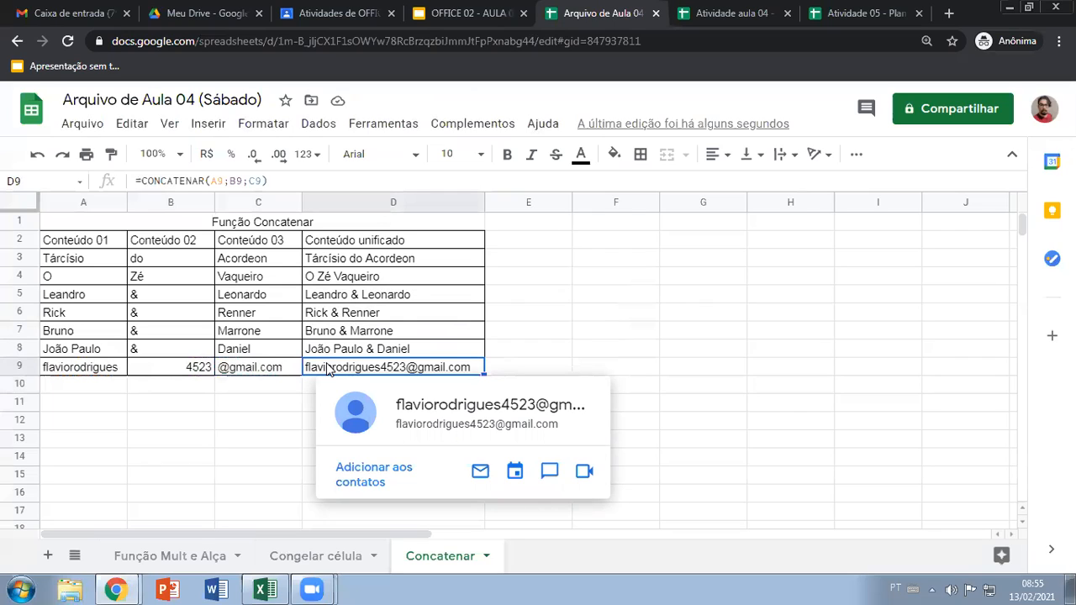
click(267, 392)
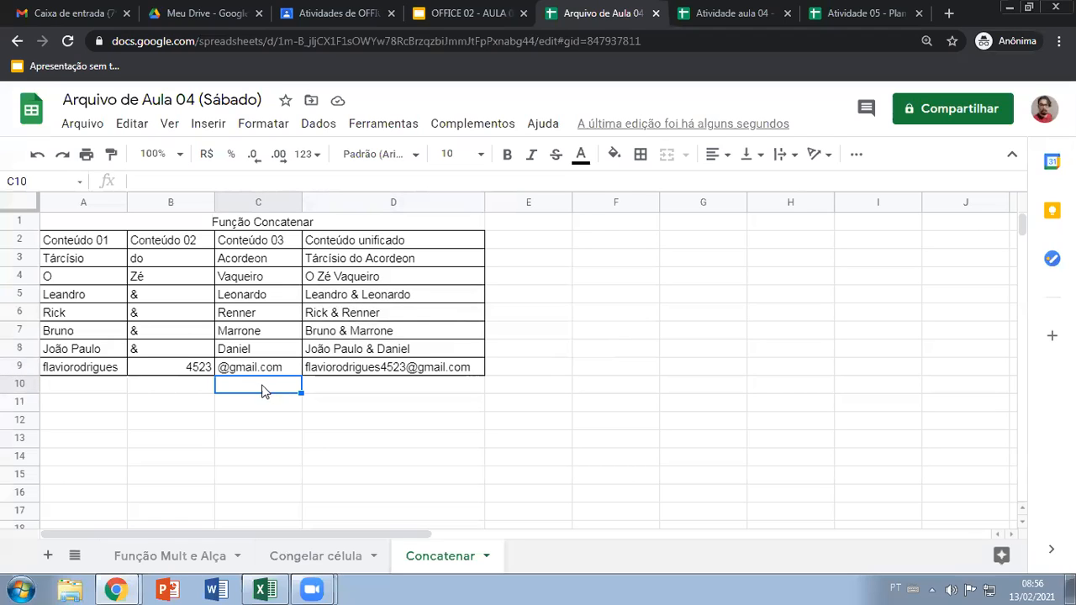
click(345, 403)
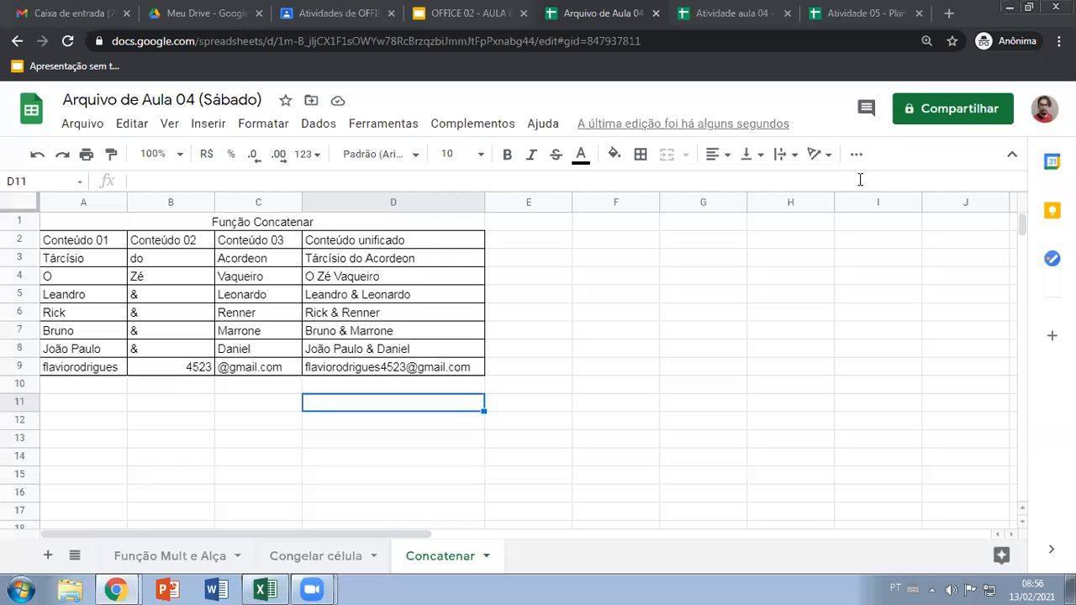
click(349, 423)
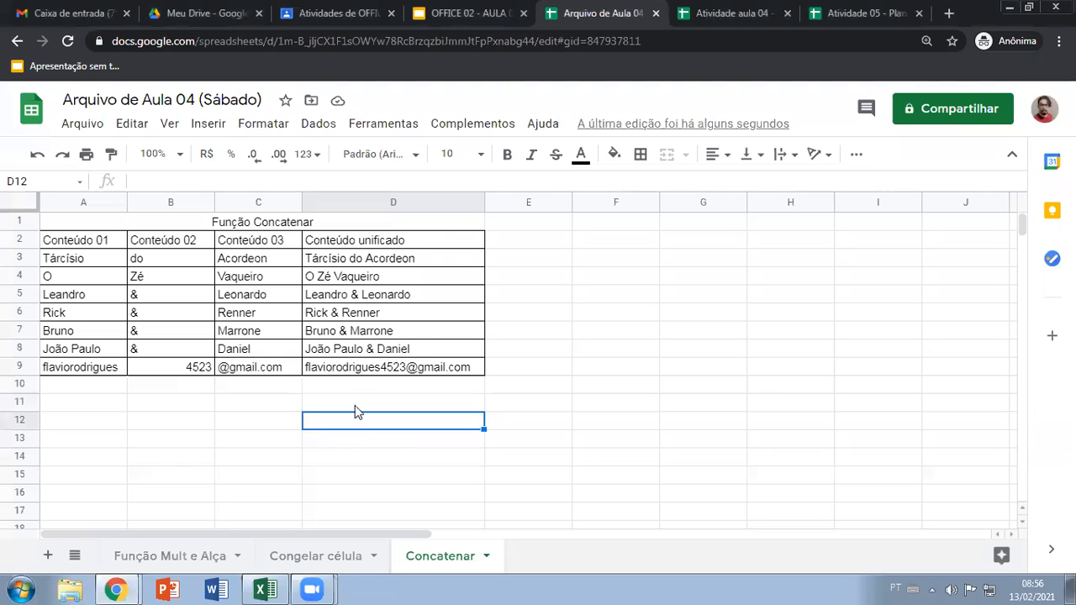
Clear the formulas from D3:D9 in the Conteúdo unificado column
drag(388, 274, 406, 371)
key(Delete)
click(397, 265)
key(Delete)
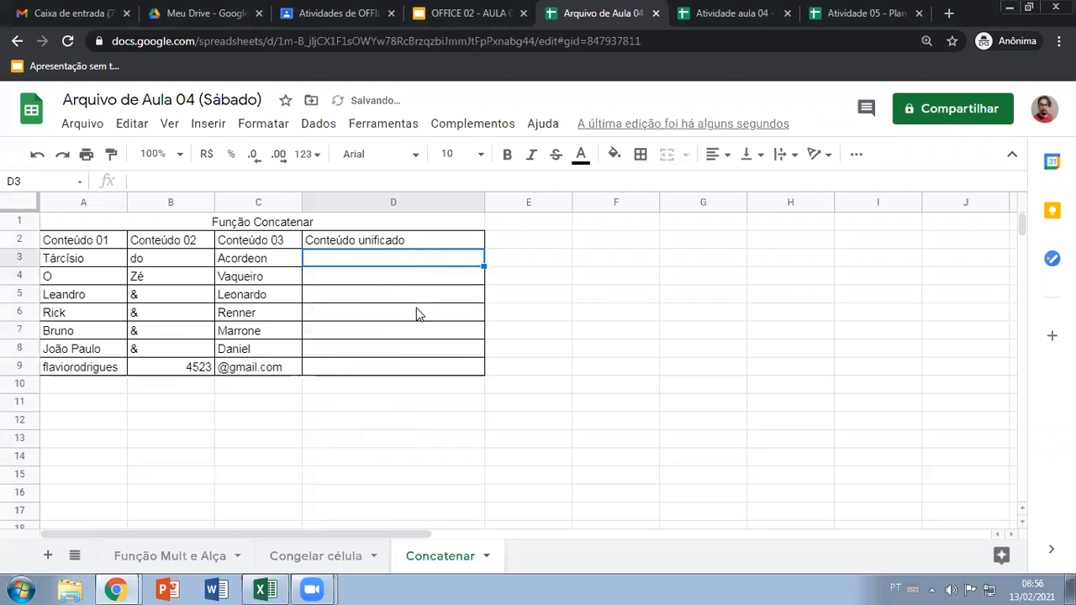
Enter =CONCATENAR(A3;B3;C3) in D3 to join the three cells without separators
text(=concan)
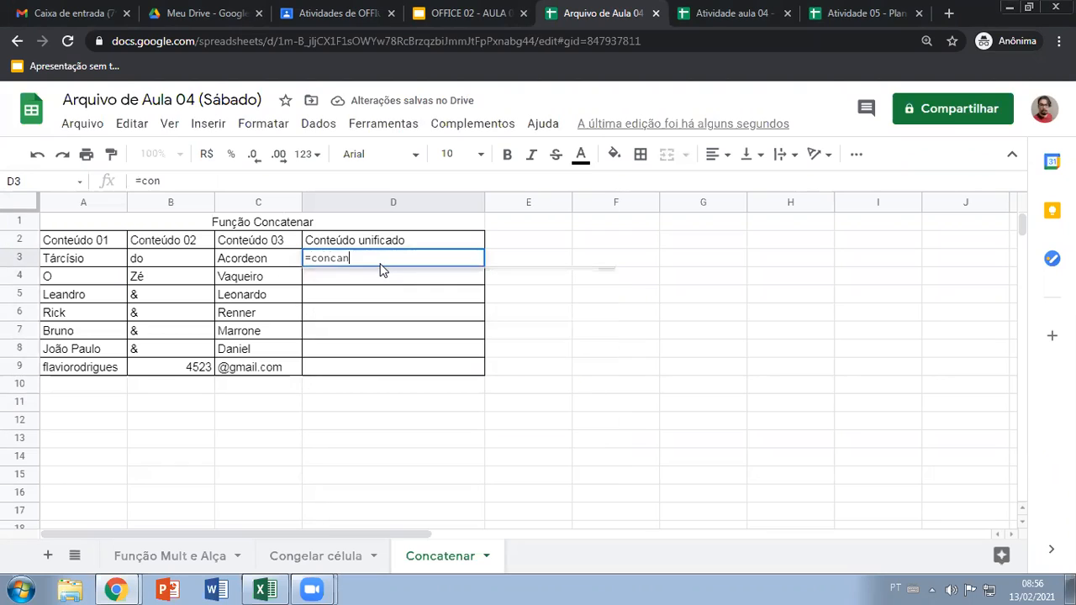
key(BackSpace)
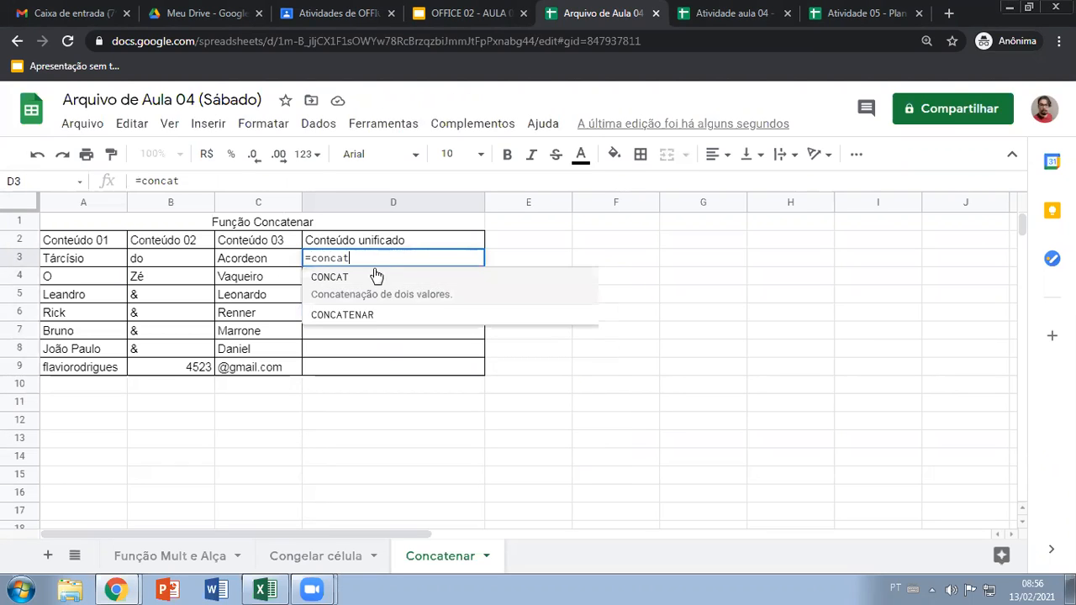
click(395, 293)
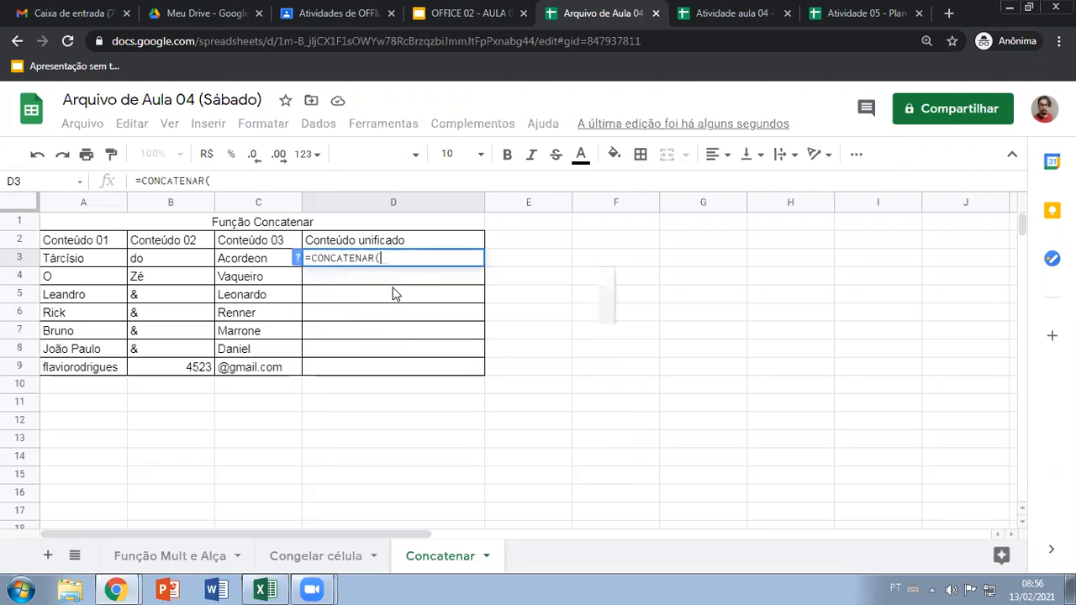
click(95, 261)
text(;)
click(143, 258)
text(;)
click(235, 261)
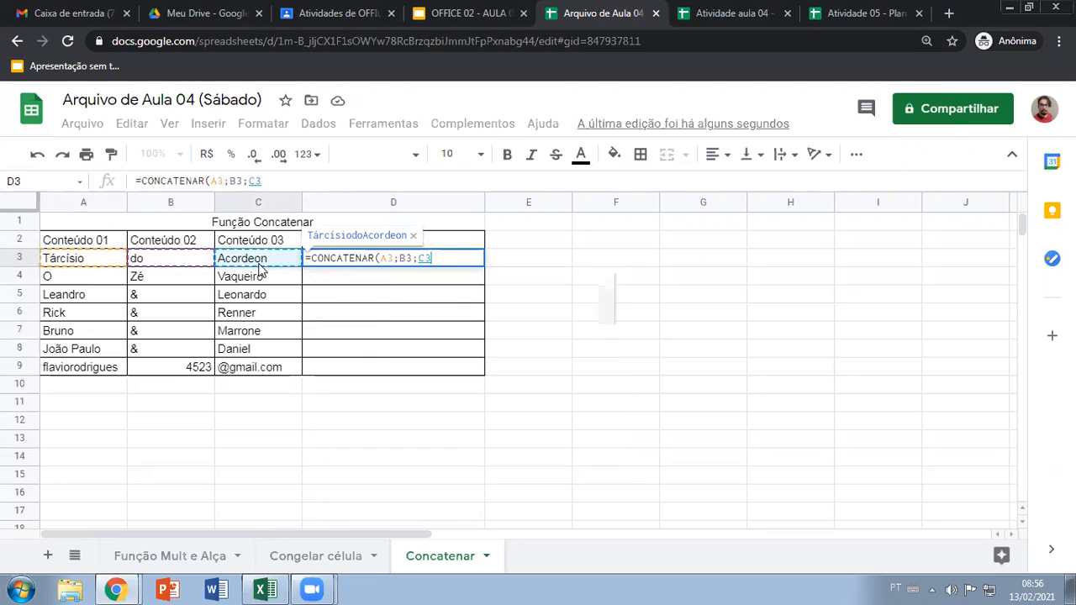
text())
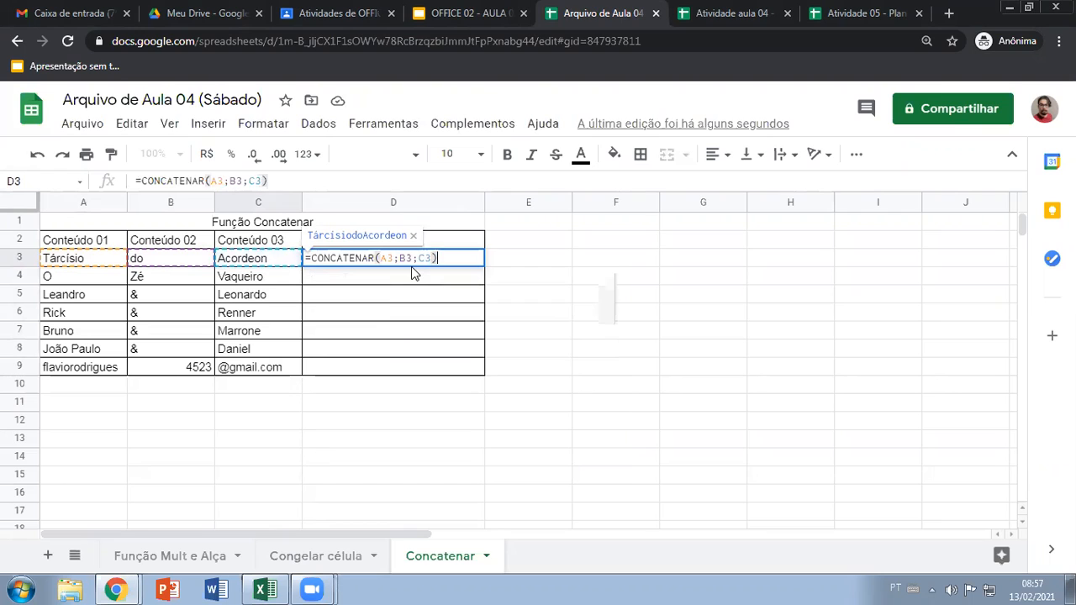
key(Return)
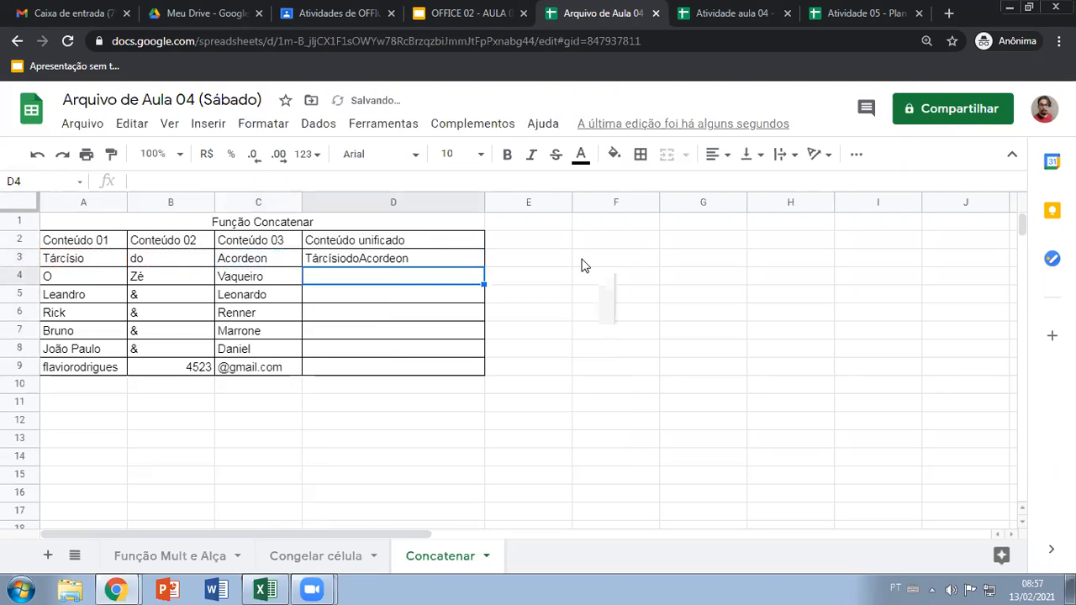
Begin a CONCATENAR formula in E3 with A3 followed by a quoted space, leaving it open for the next argument
click(536, 259)
text(=)
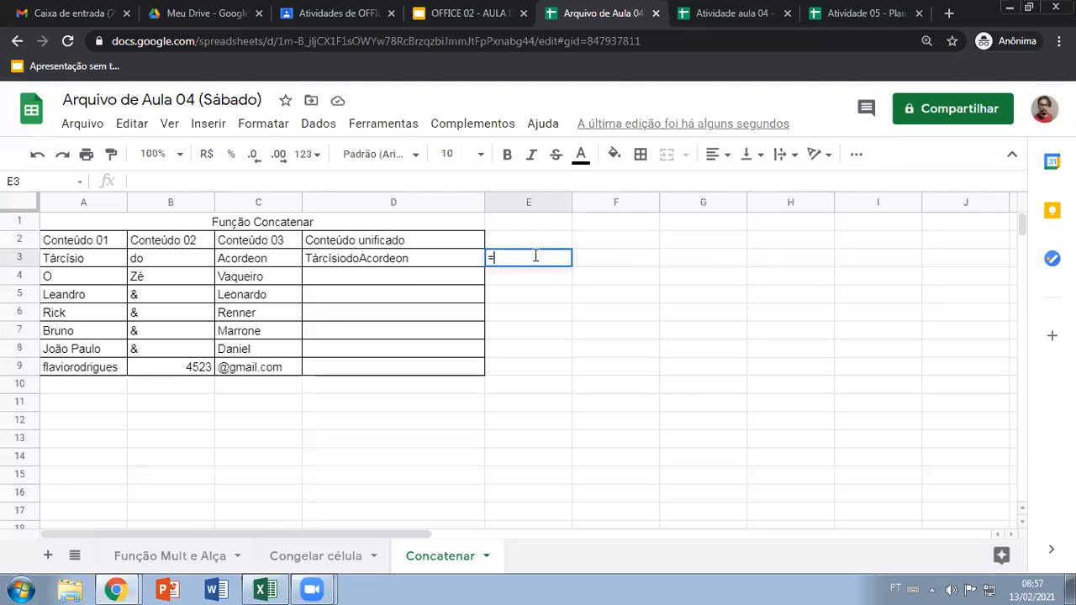
text(concat)
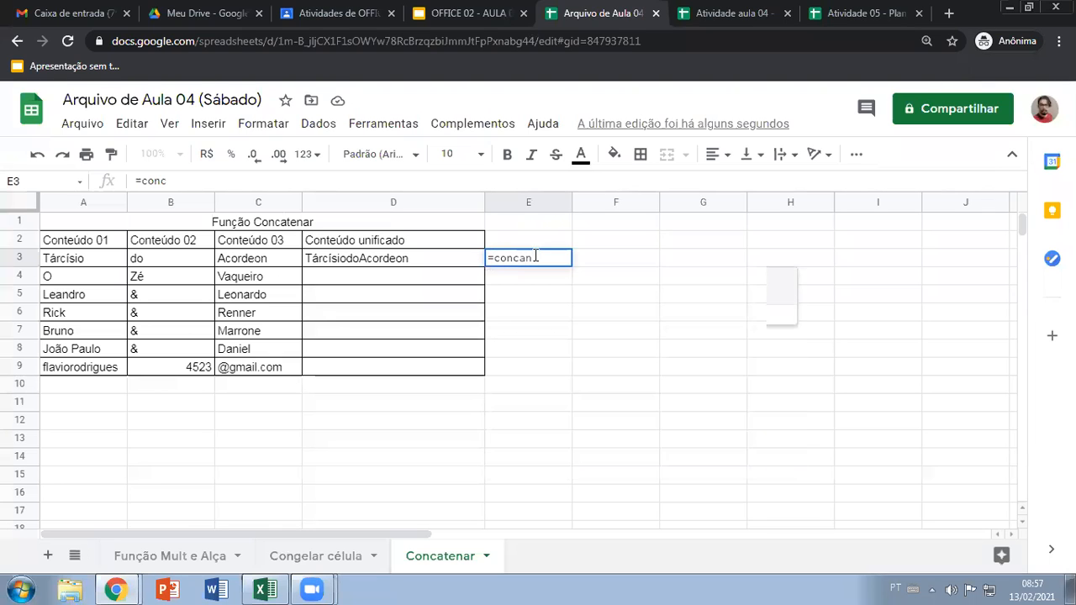
click(542, 316)
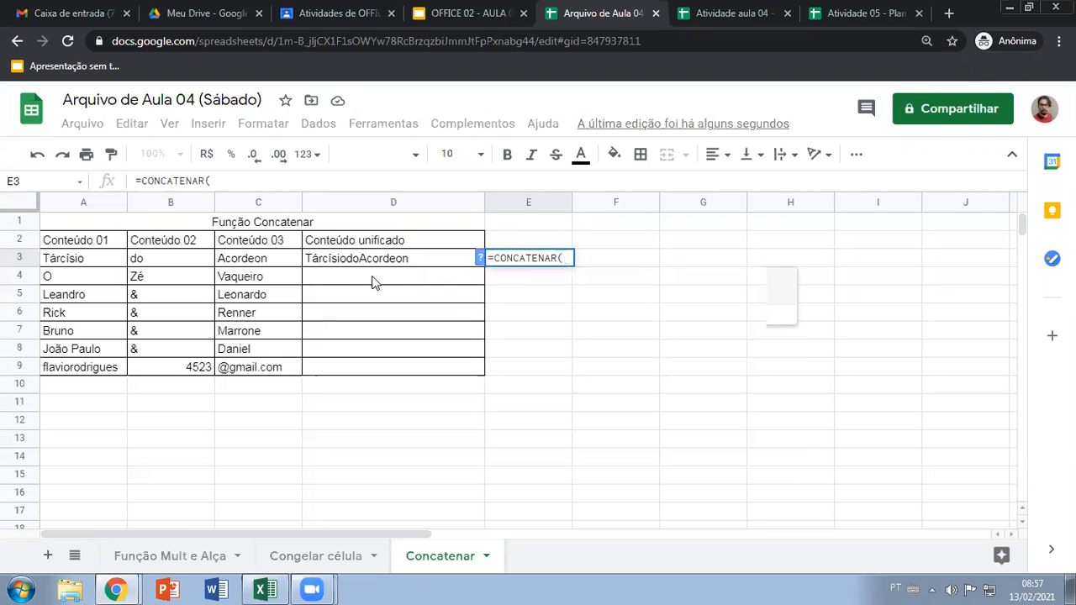
click(84, 264)
text(;" ")
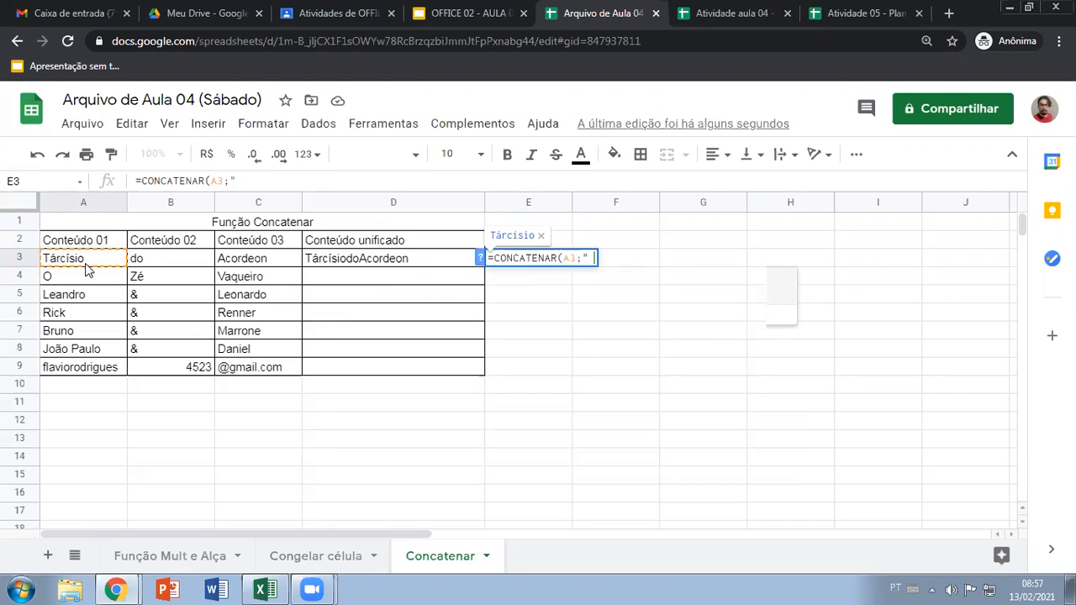
text(;)
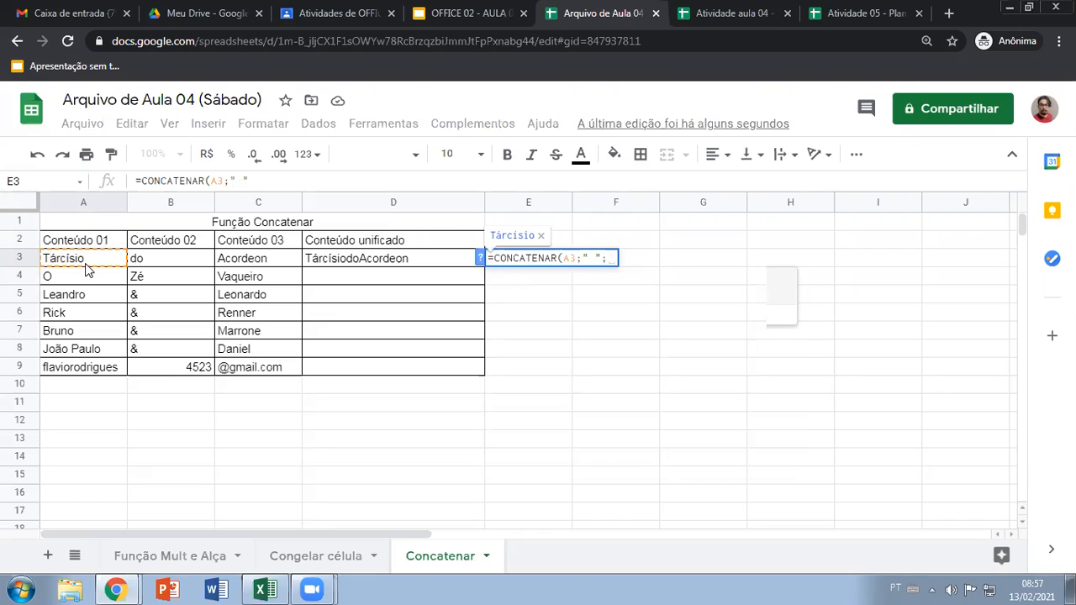
Complete E3's formula as =CONCATENAR(A3;" ";B3;" ";C3) and widen column E to fit the joined text
click(163, 264)
text(;")
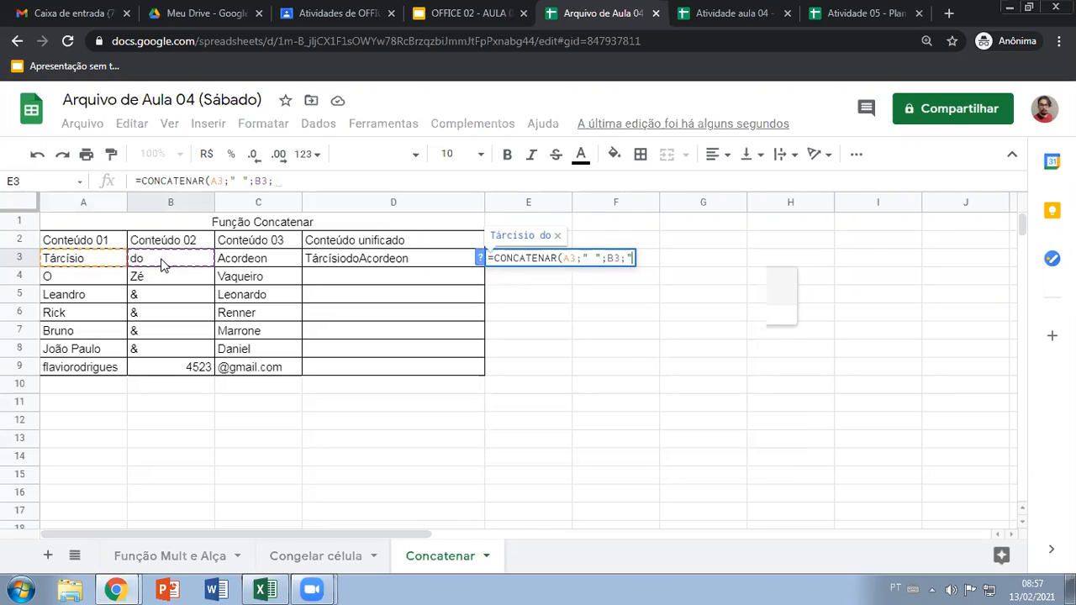
text( ";)
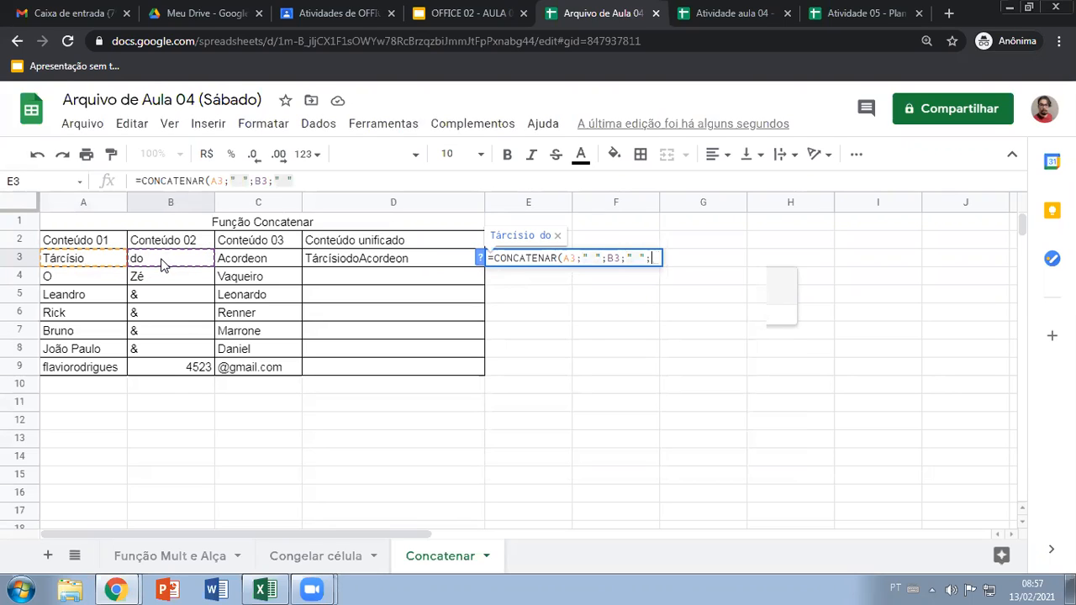
click(240, 261)
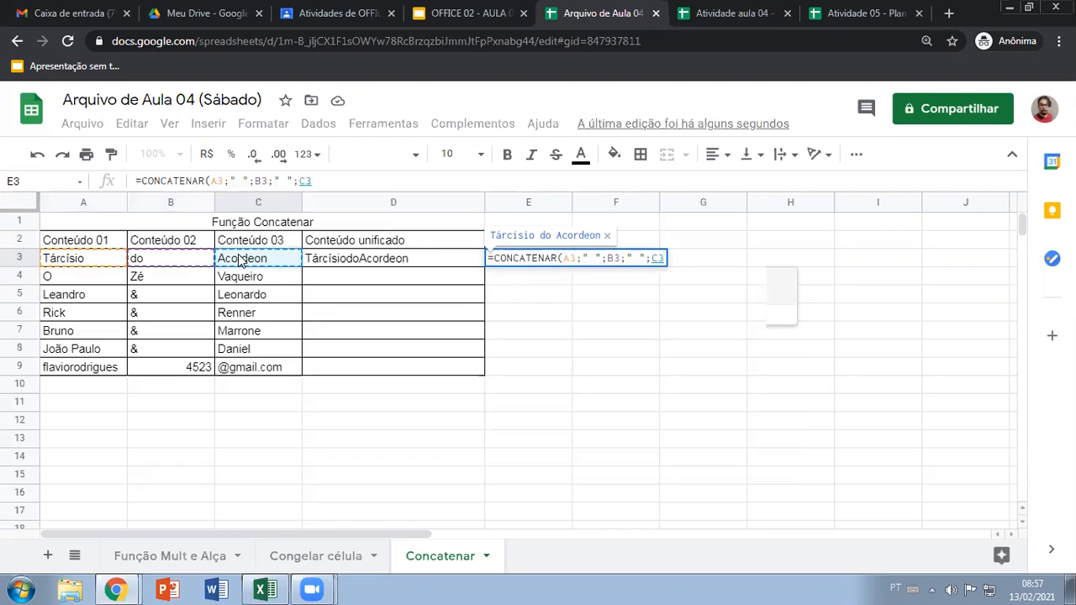
text())
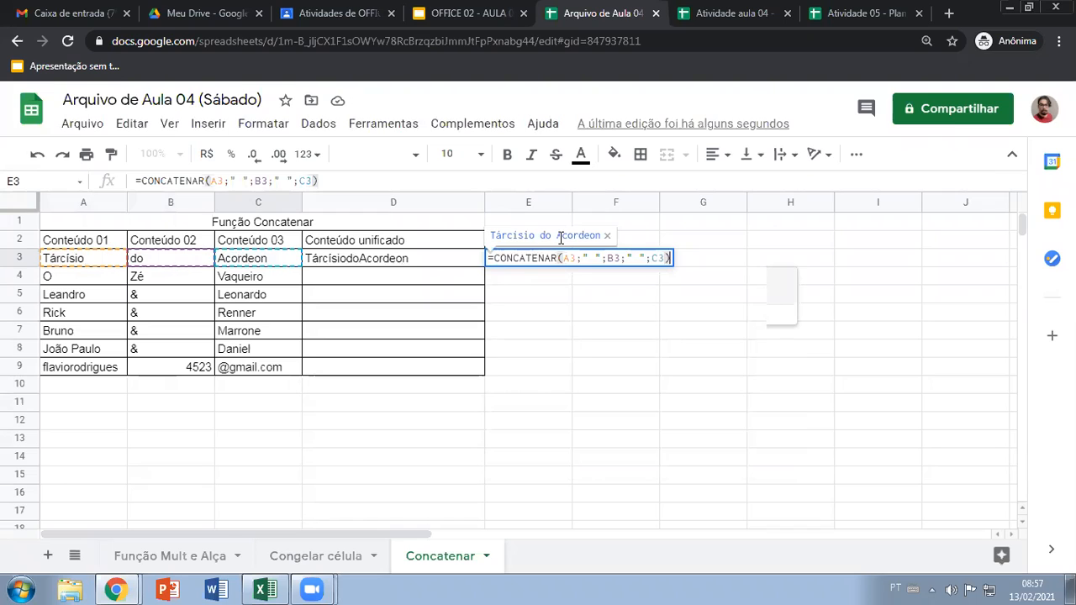
key(Return)
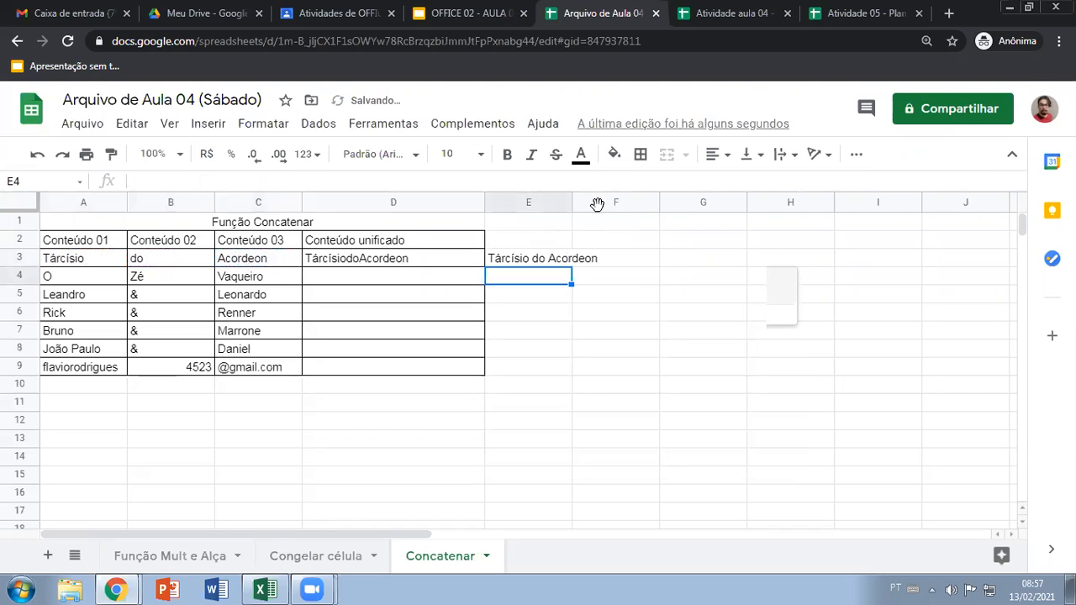
drag(571, 203, 605, 202)
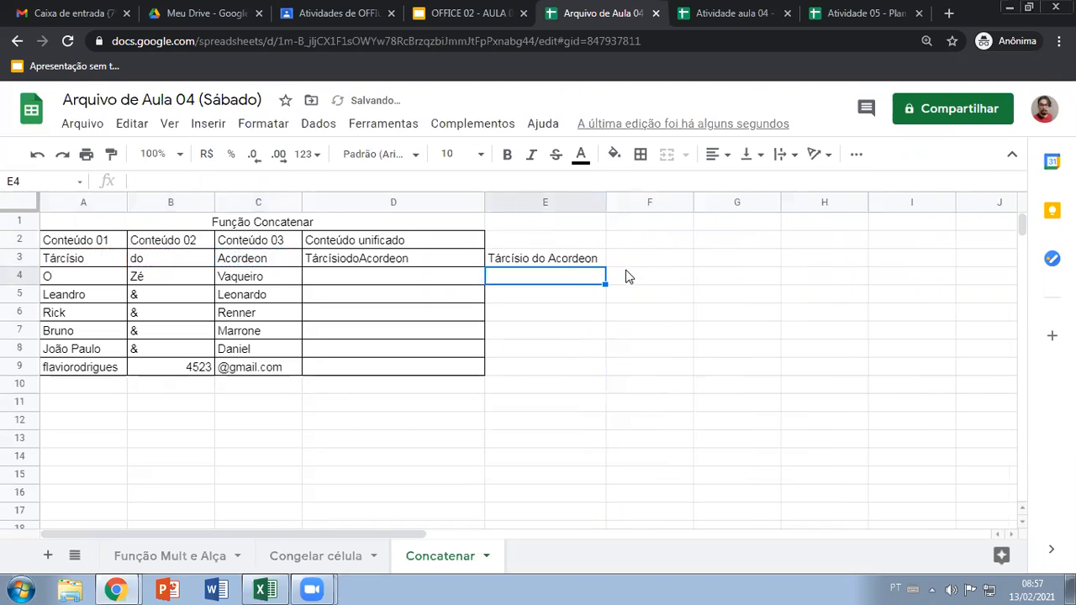
Begin a CONCATENAR formula in F3 with A3, an empty pair of quotes and B3, leaving it open
click(635, 262)
text(=conca)
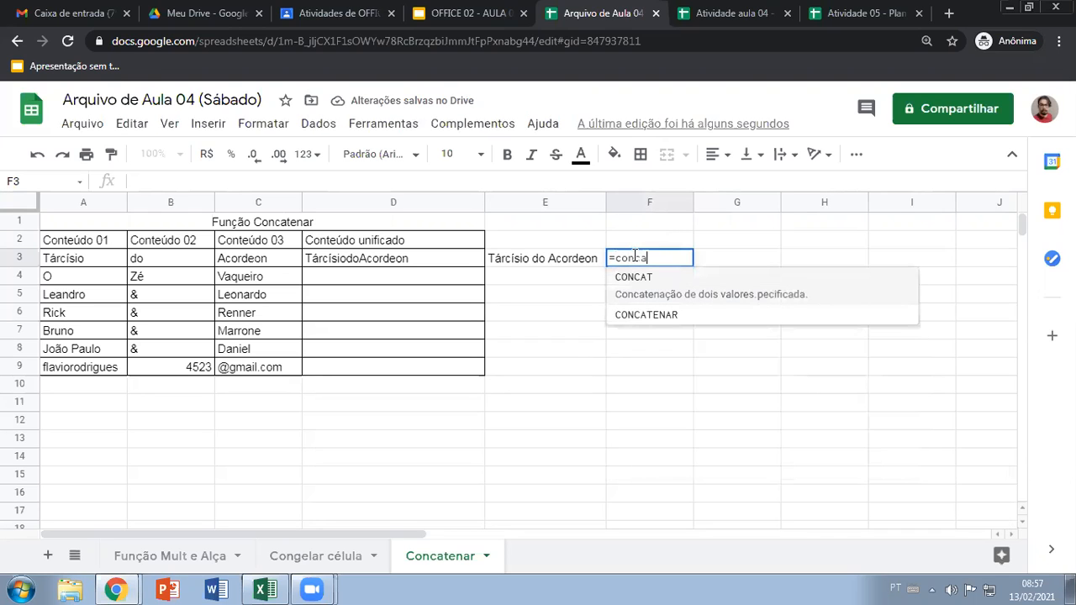
click(635, 314)
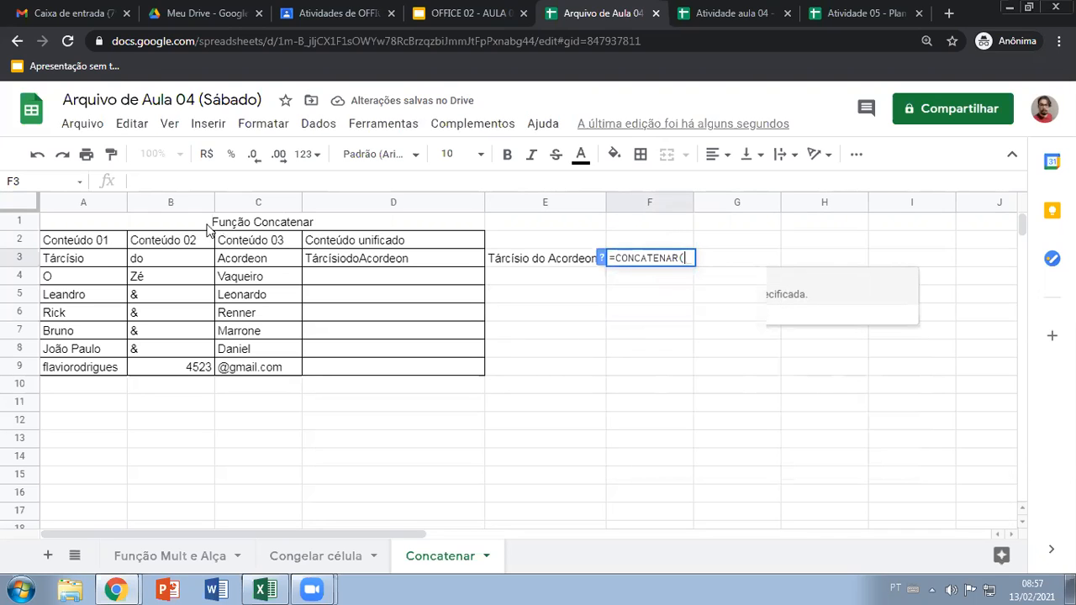
click(102, 260)
text(;" )
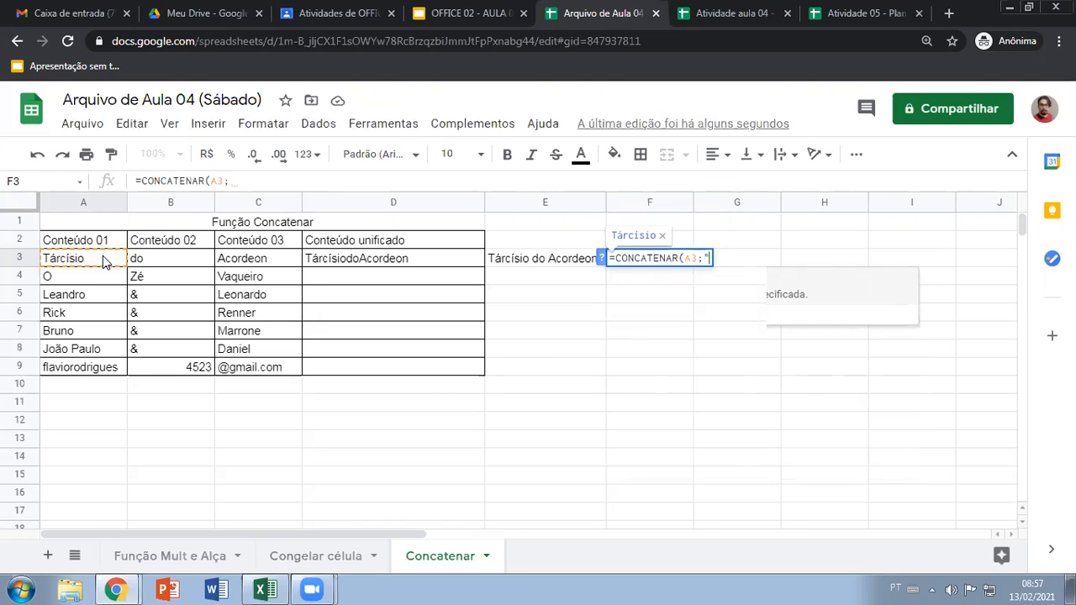
text(";)
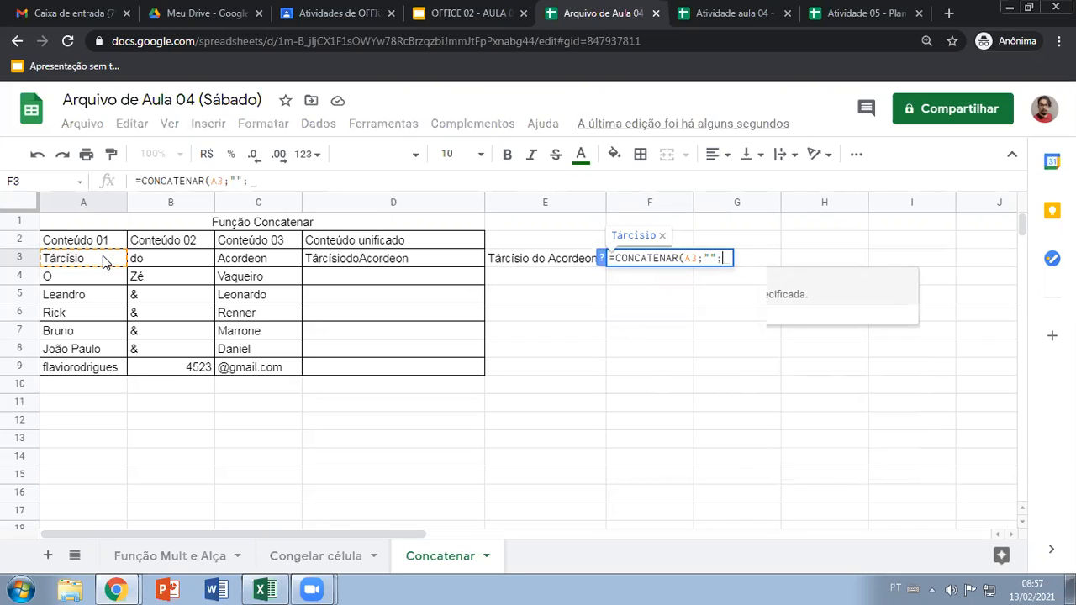
click(172, 263)
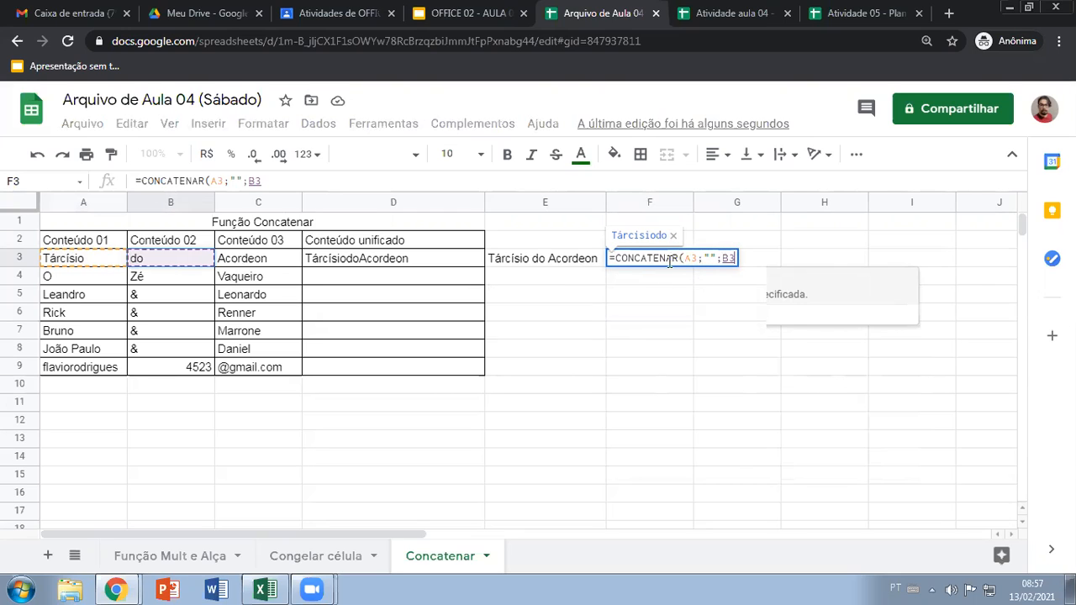
Try a slash between the quotes in F3's formula, settling on a hyphen as the separator between A3 and B3
click(719, 258)
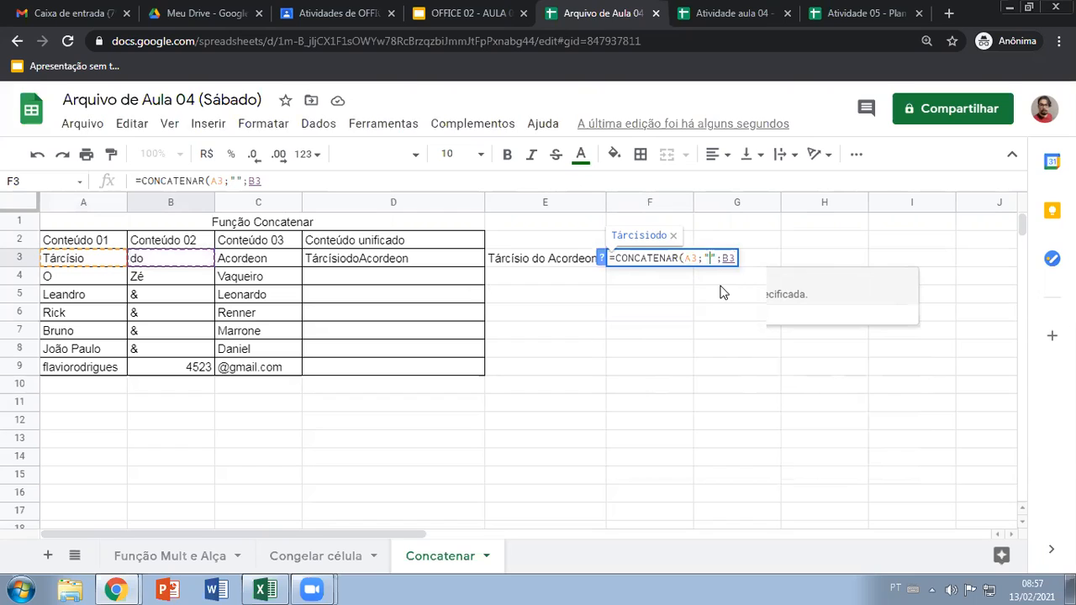
text(/)
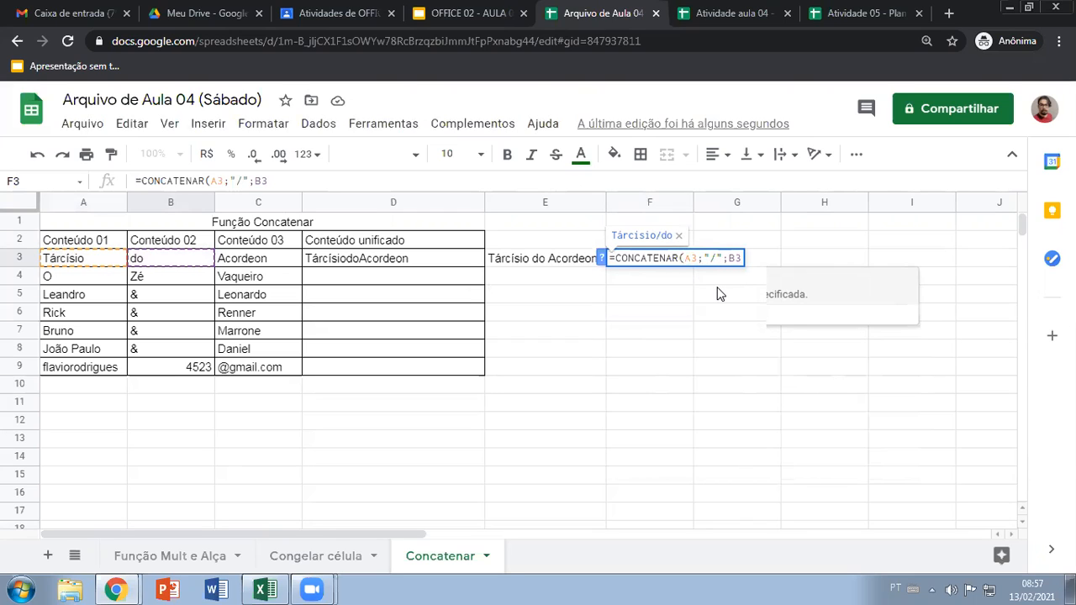
key(Left)
key(Right)
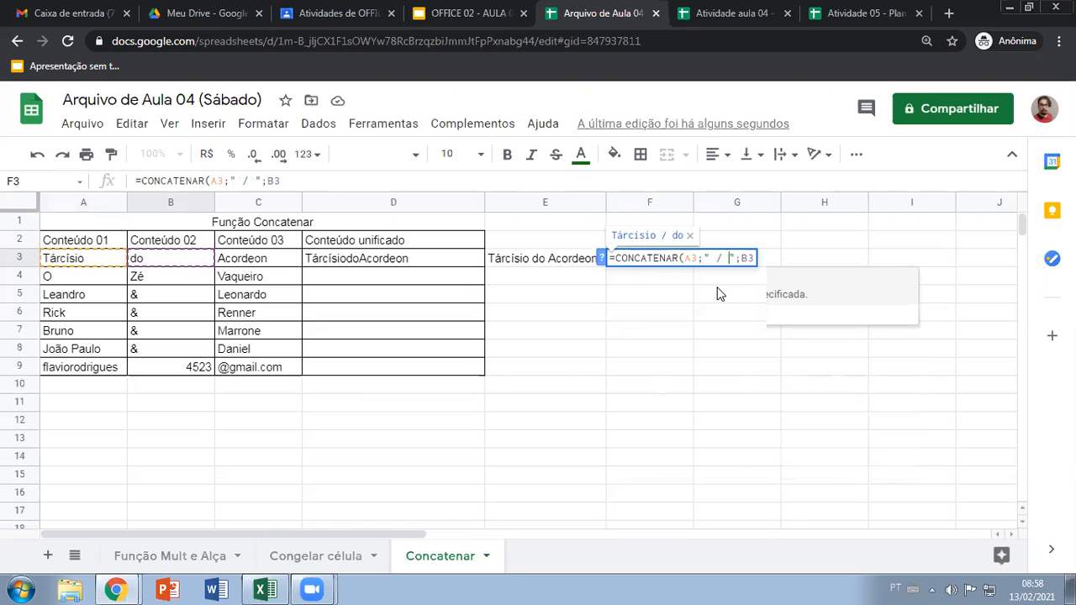
key(BackSpace)
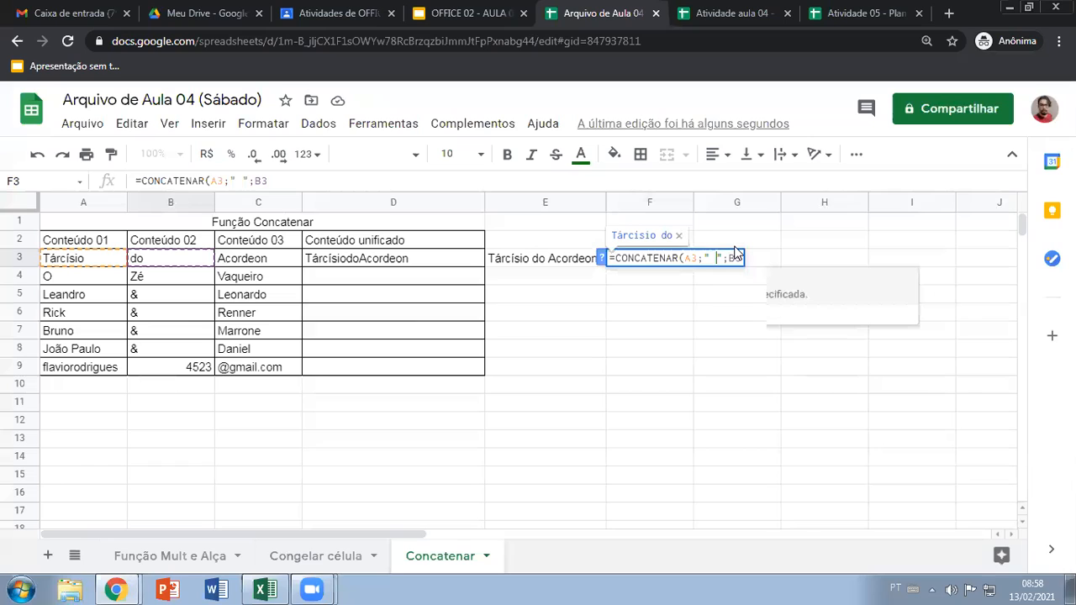
key(BackSpace)
text(-)
Complete F3's formula as =CONCATENAR(A3;"-";B3;"-";C3)
click(741, 257)
text(;)
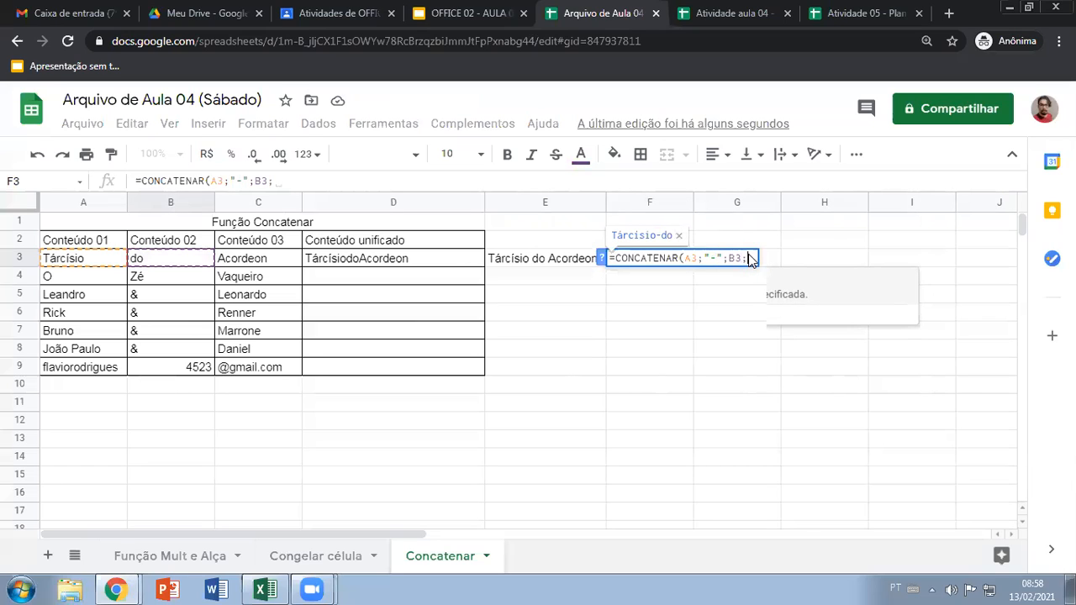
text("-)
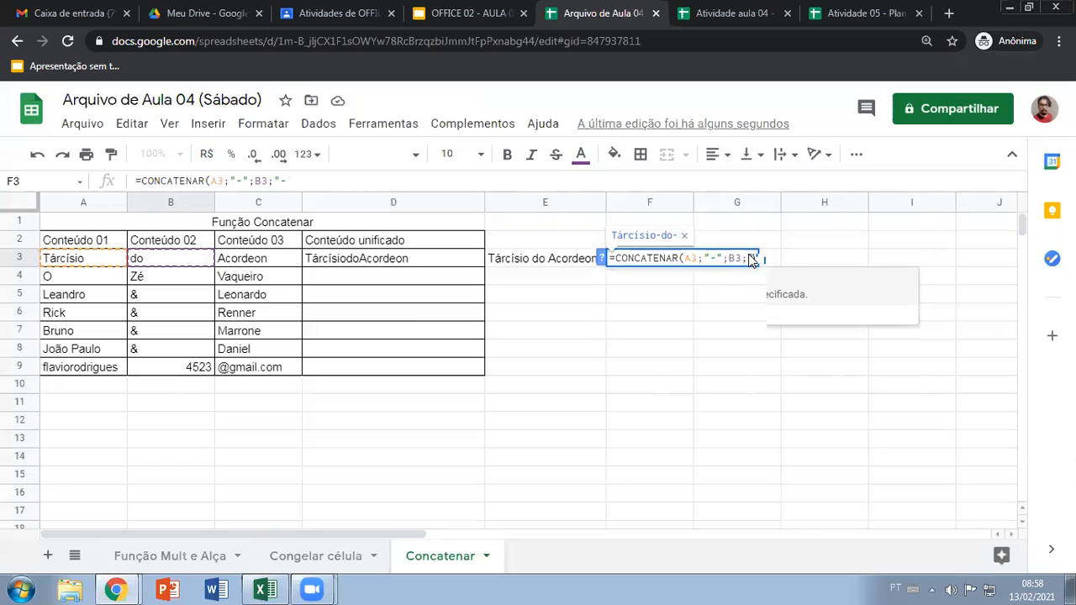
text(";)
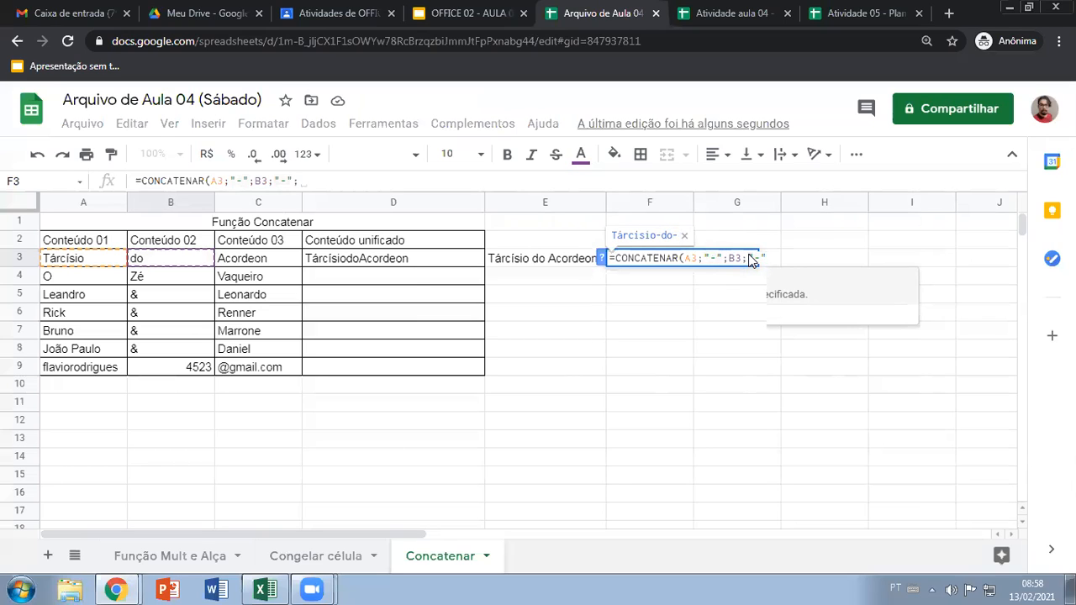
click(292, 264)
key(Return)
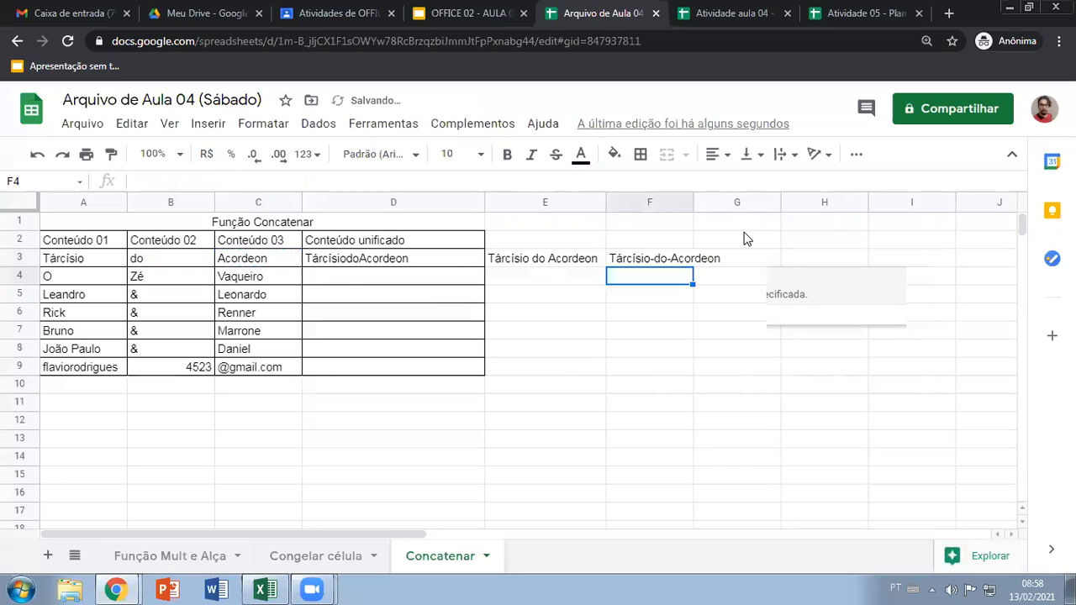
Compare the formulas in D3, E3 and F3, and fill D3's formula down through D9
click(381, 266)
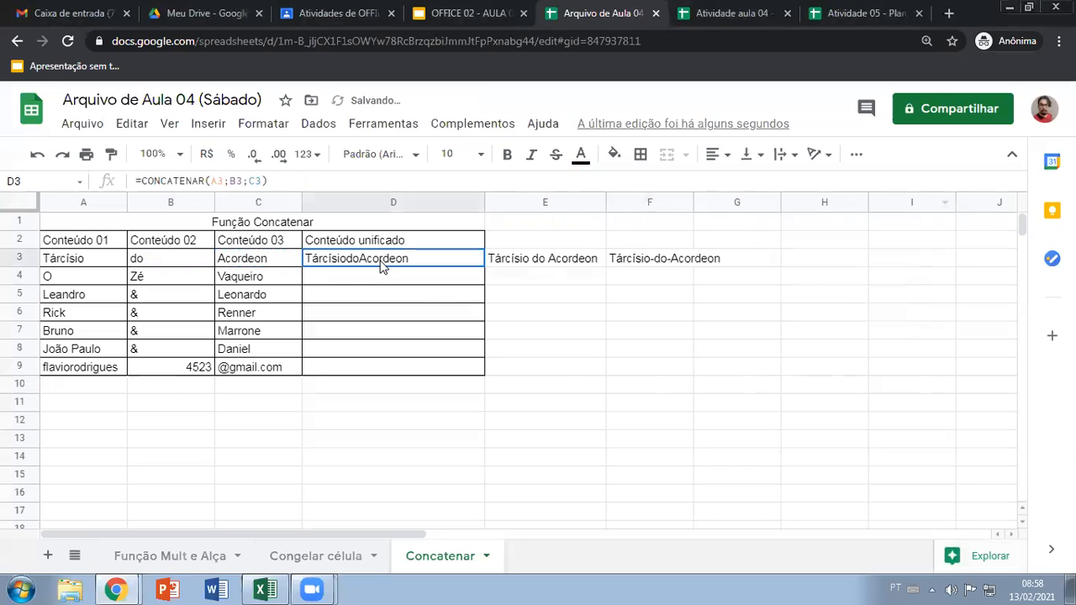
click(562, 265)
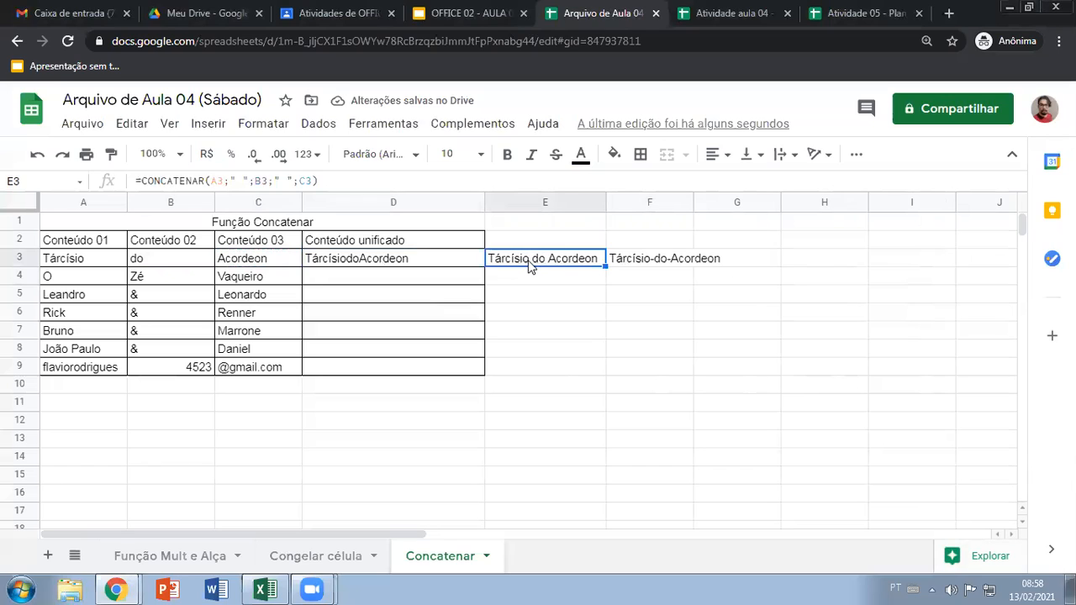
click(660, 264)
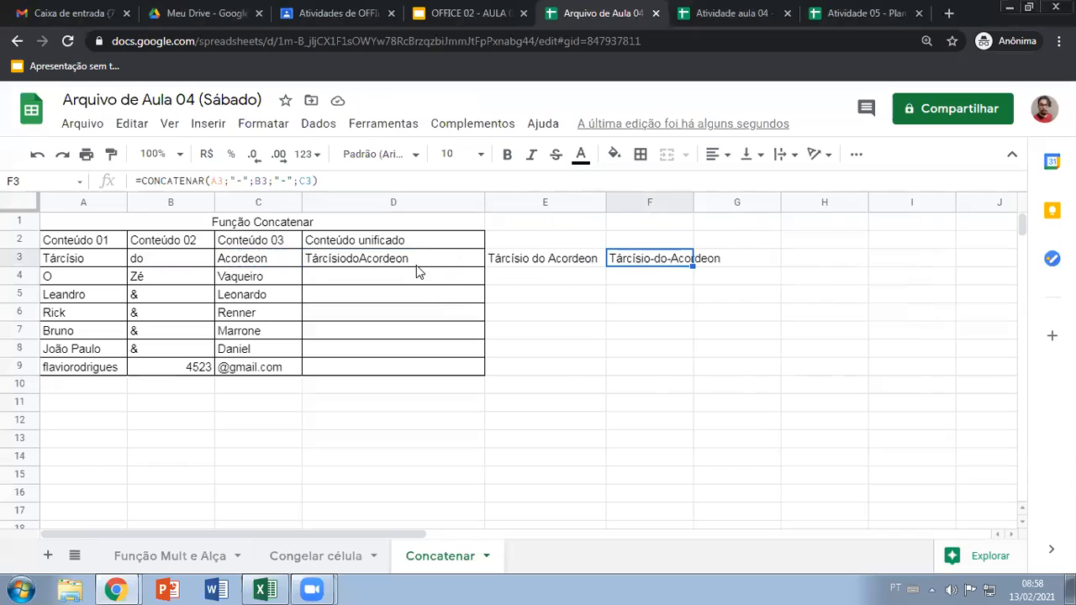
click(378, 262)
drag(484, 266, 480, 374)
click(339, 385)
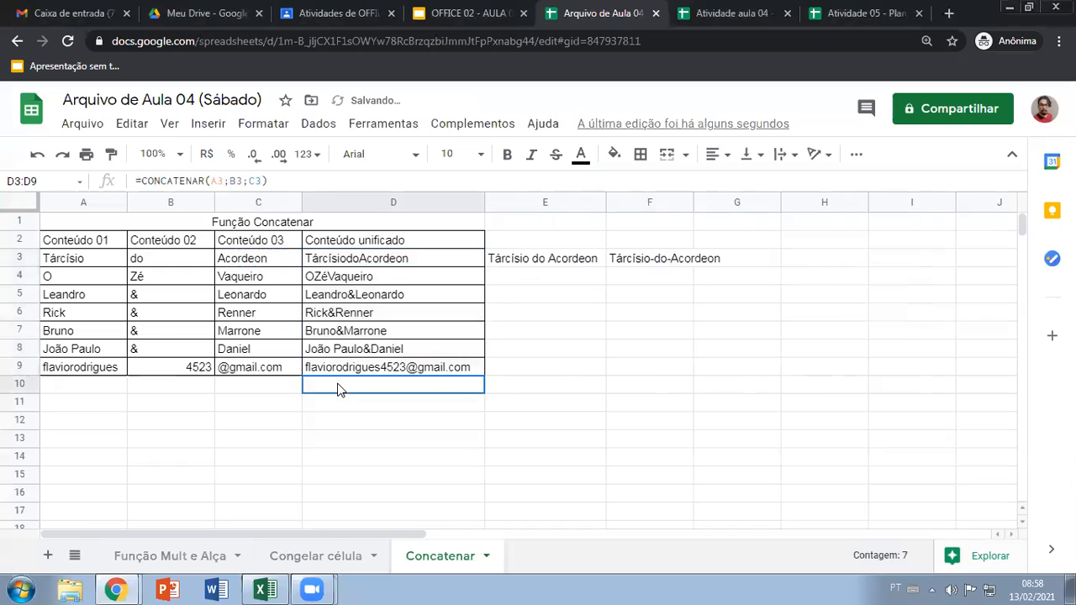
click(360, 370)
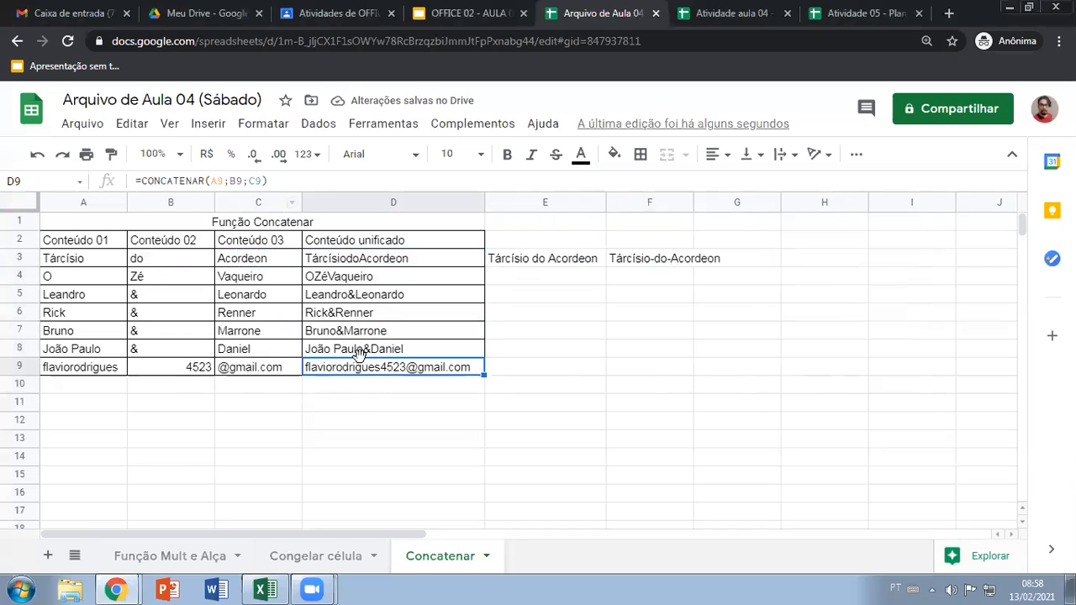
Insert a quoted space as a separate argument between A3 and B3 in D3's CONCATENAR formula
click(404, 263)
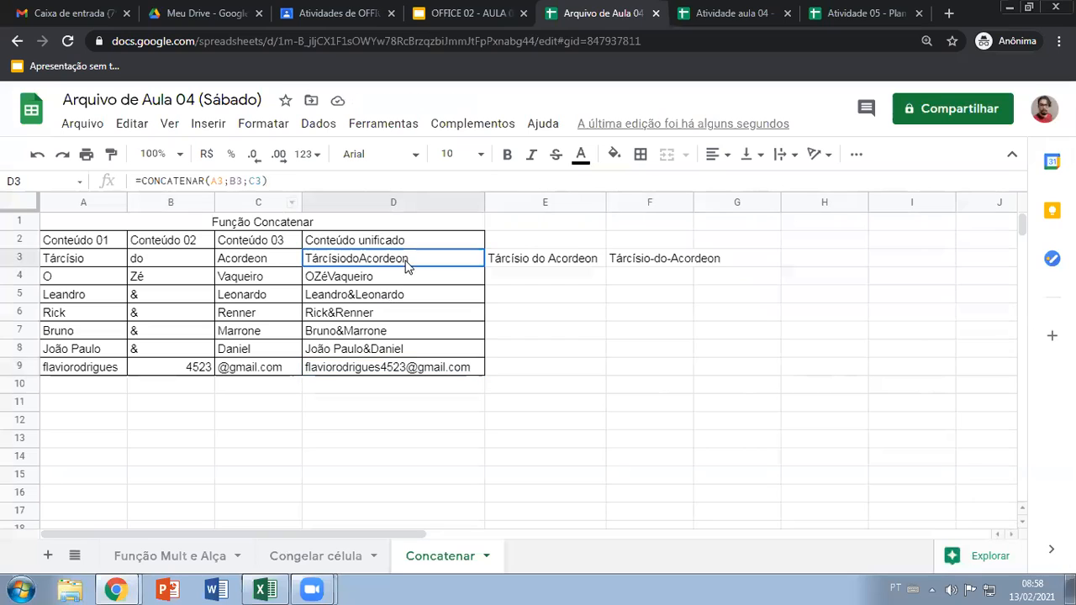
click(228, 181)
text(;)
click(229, 181)
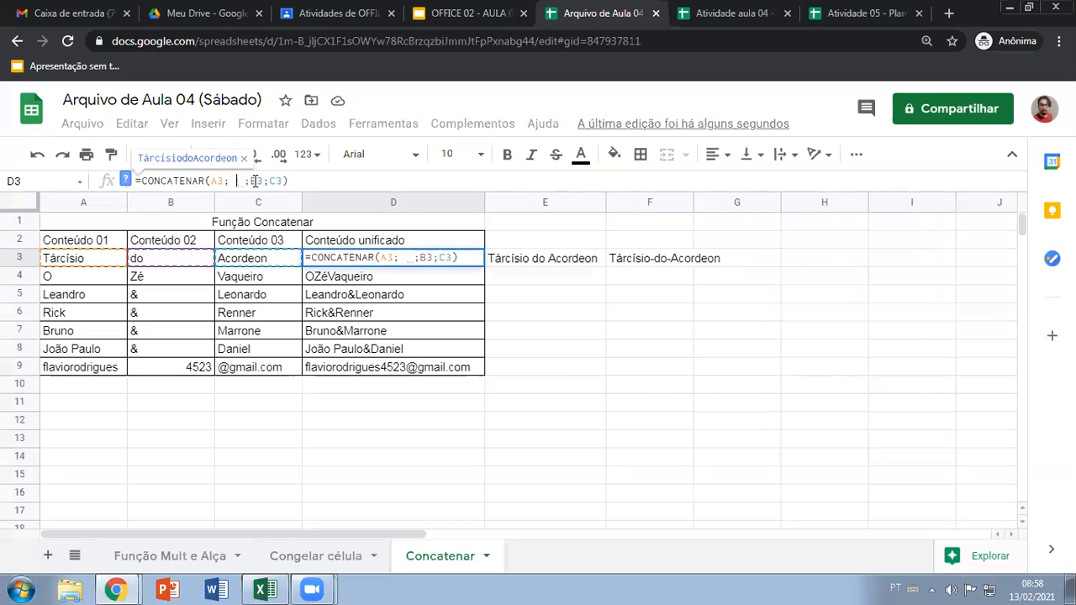
click(239, 180)
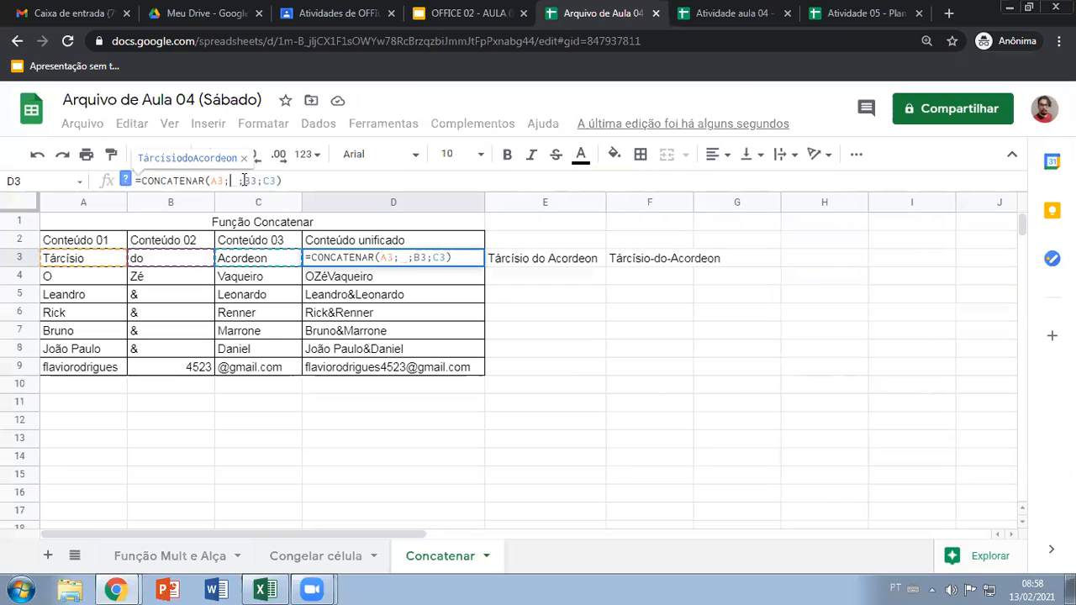
key(ctrl+shift+i)
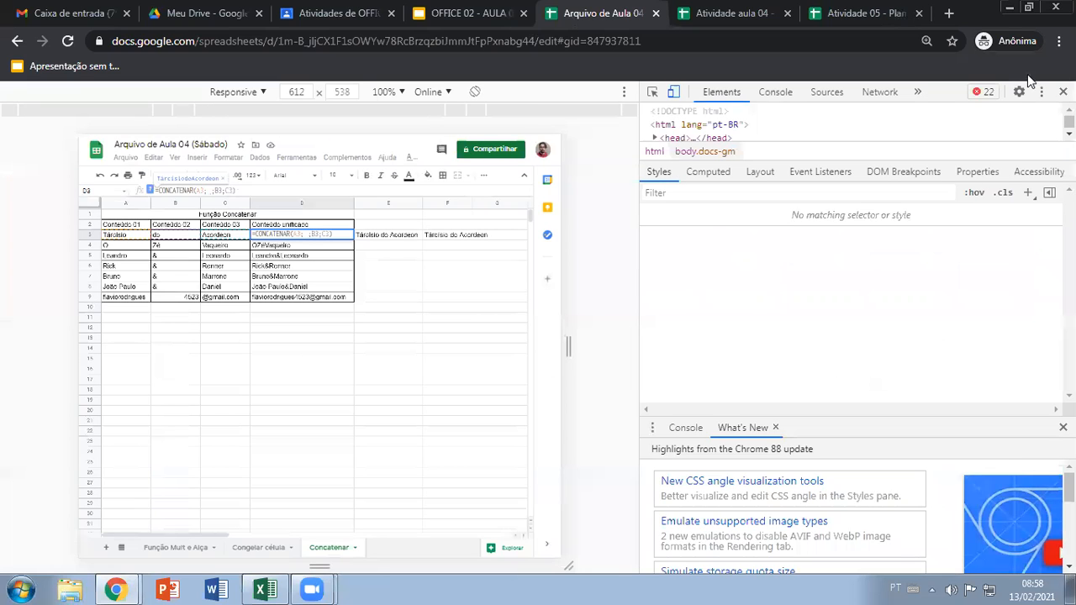
click(1063, 92)
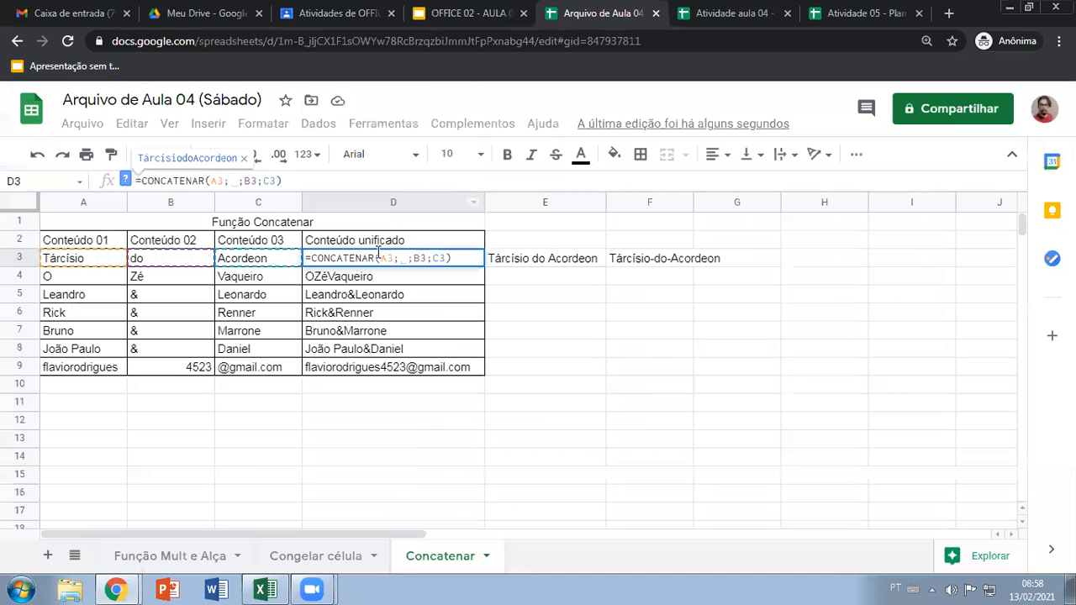
text(" ")
Add a second quoted space between B3 and C3, completing D3's formula as =CONCATENAR(A3;" ";B3;" ";C3)
click(274, 179)
text(;)
key(Left)
text(";B3;)
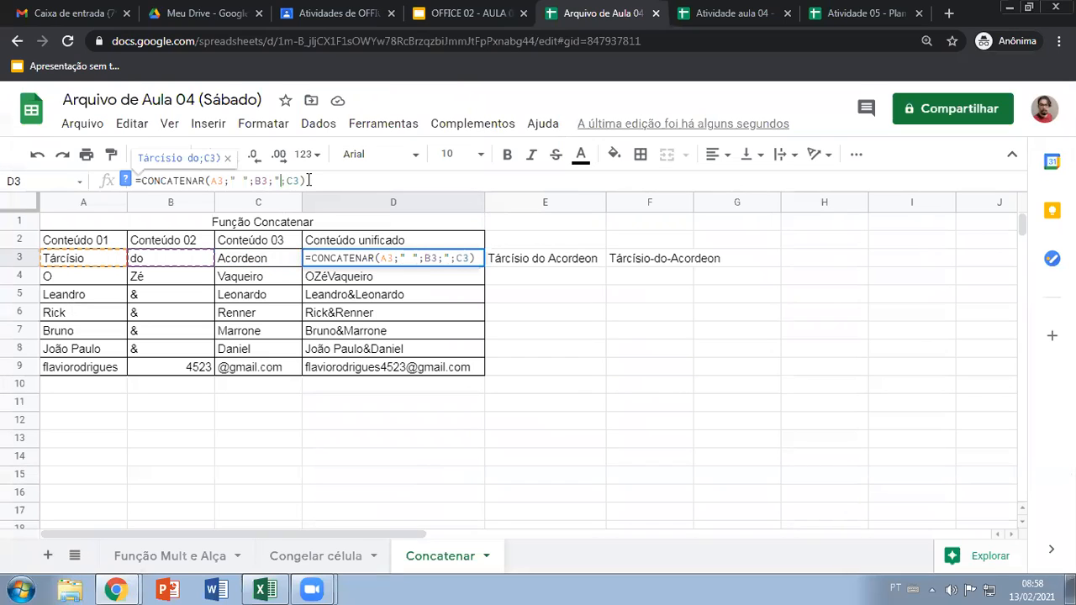
text(")
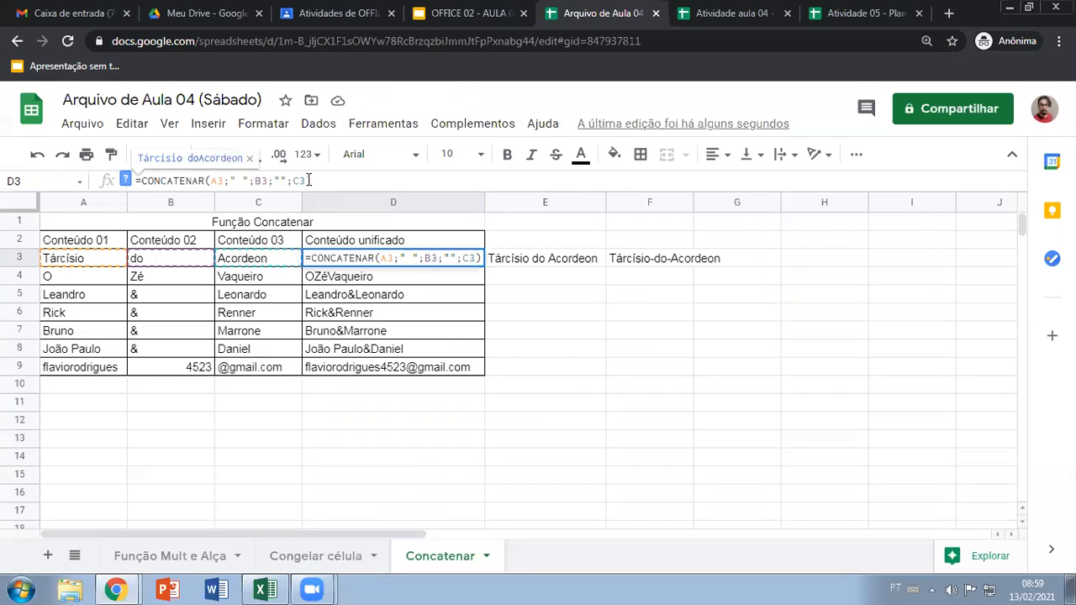
click(327, 180)
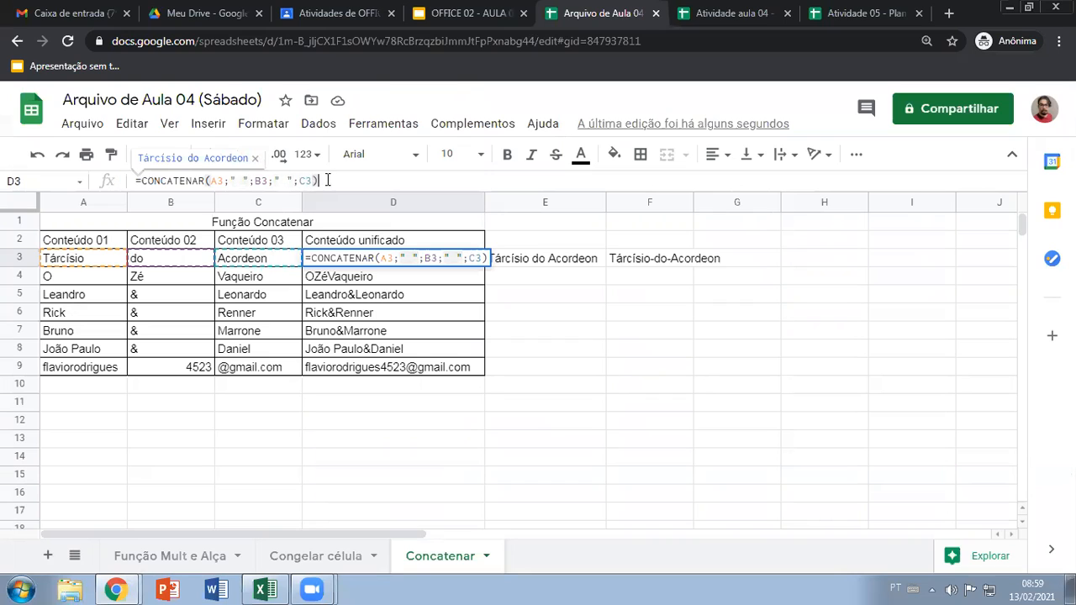
key(Return)
Fill D3's spaced formula down through D8, leaving the e-mail row's formula in D9 without separators
click(426, 262)
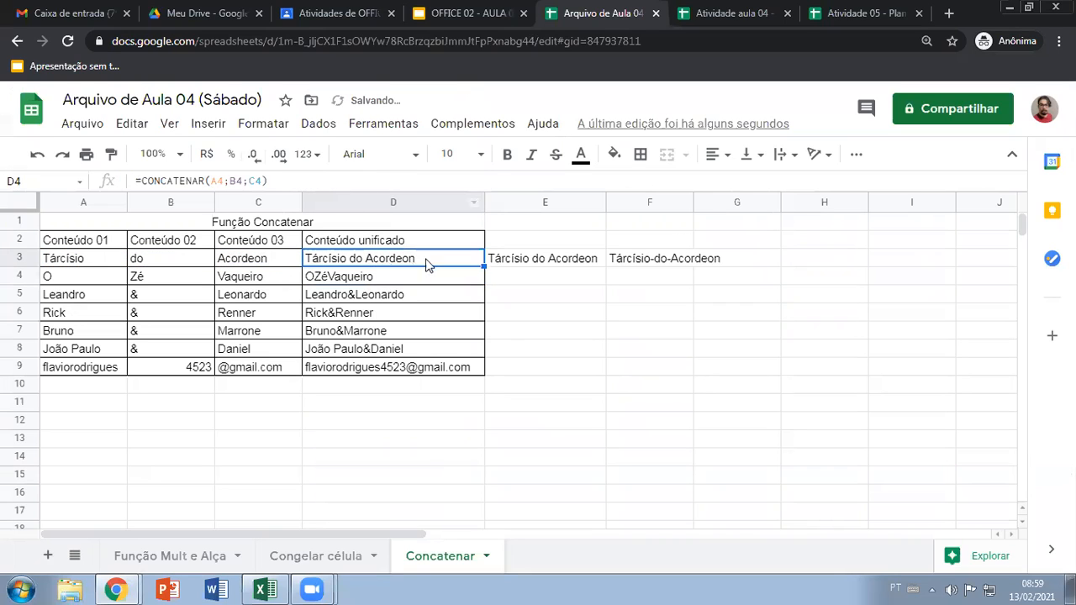
drag(483, 265, 476, 354)
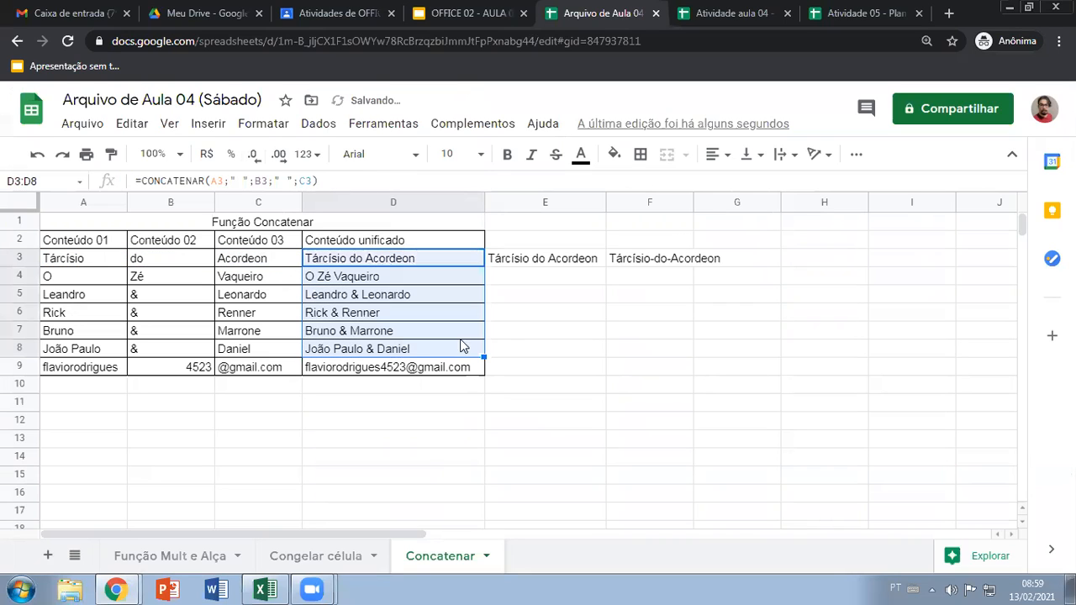
click(418, 370)
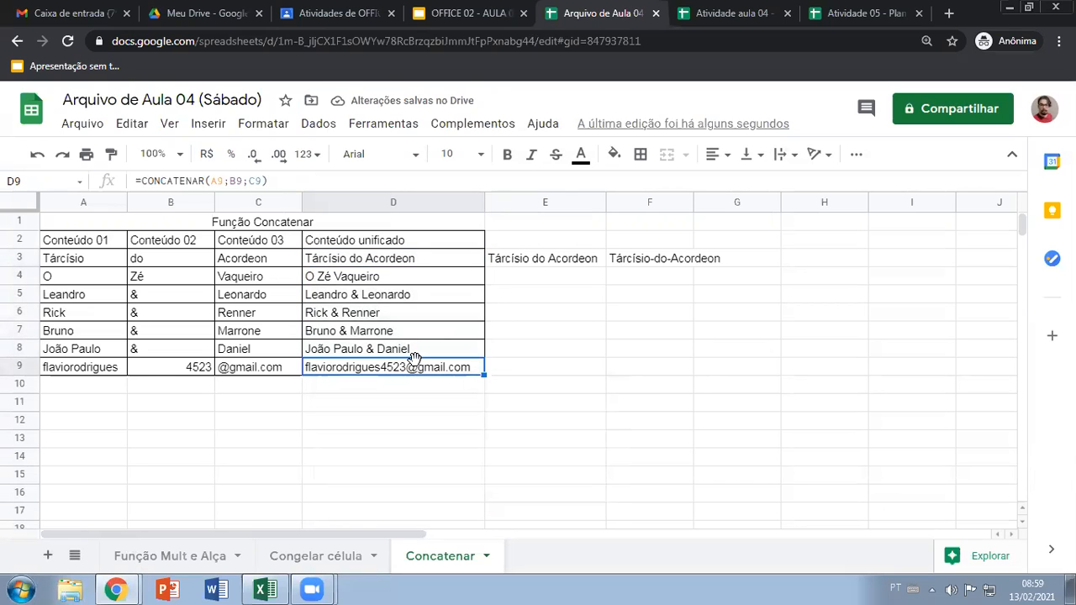
click(553, 331)
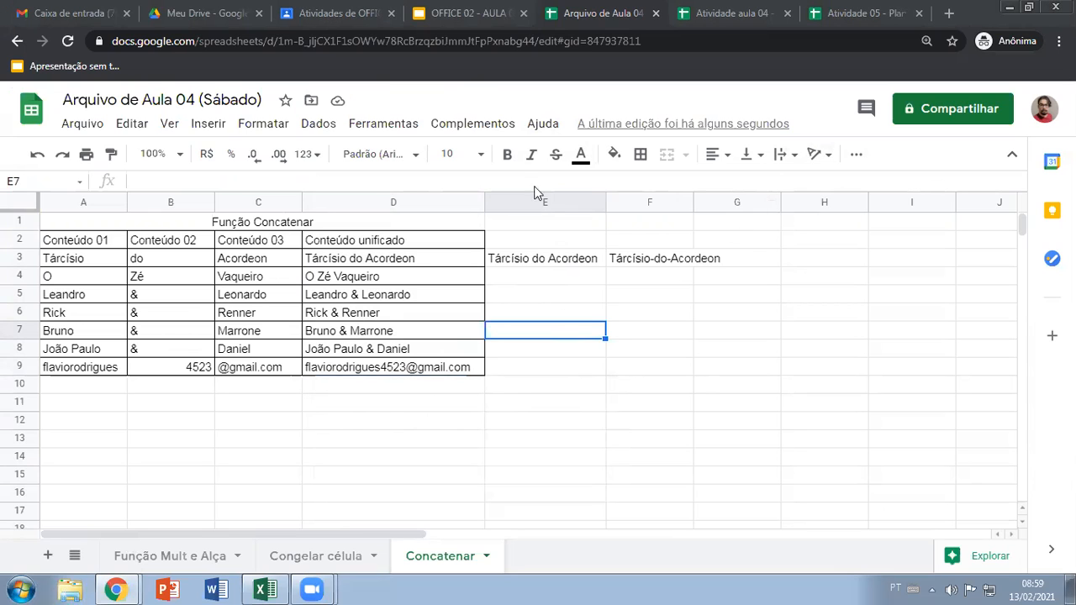
Look over the Atividade 05 spreadsheet, including the comparison tables and the Criador de Login de G-mail table
click(866, 14)
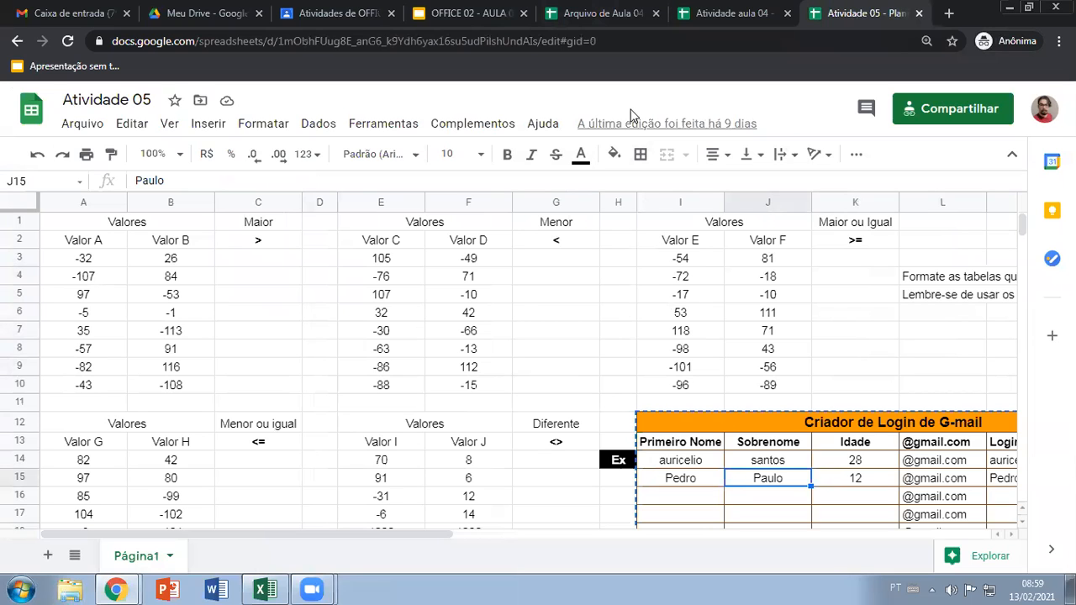
click(580, 13)
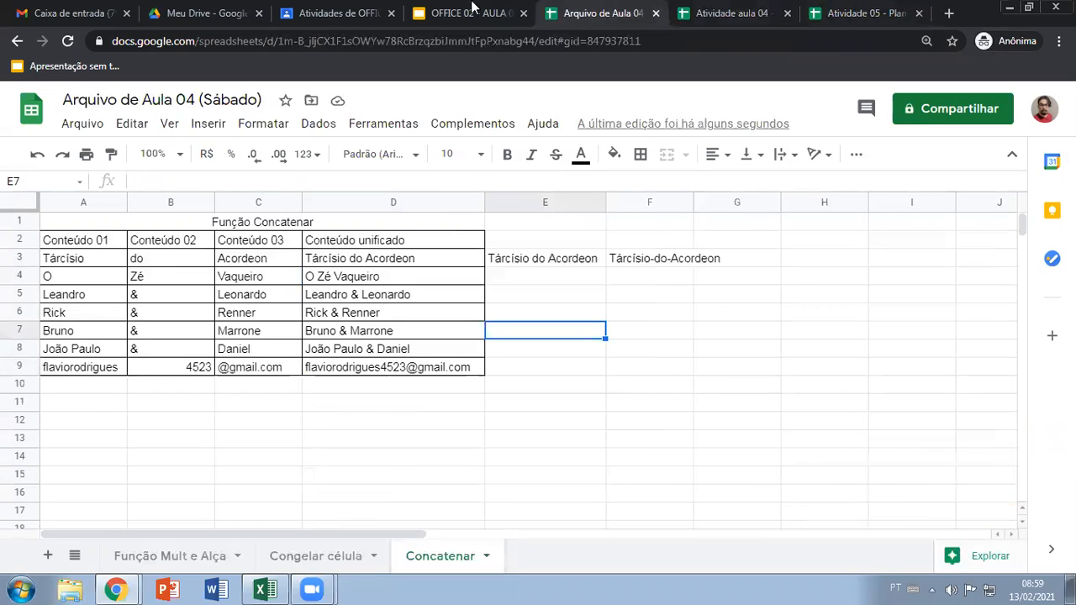
click(866, 13)
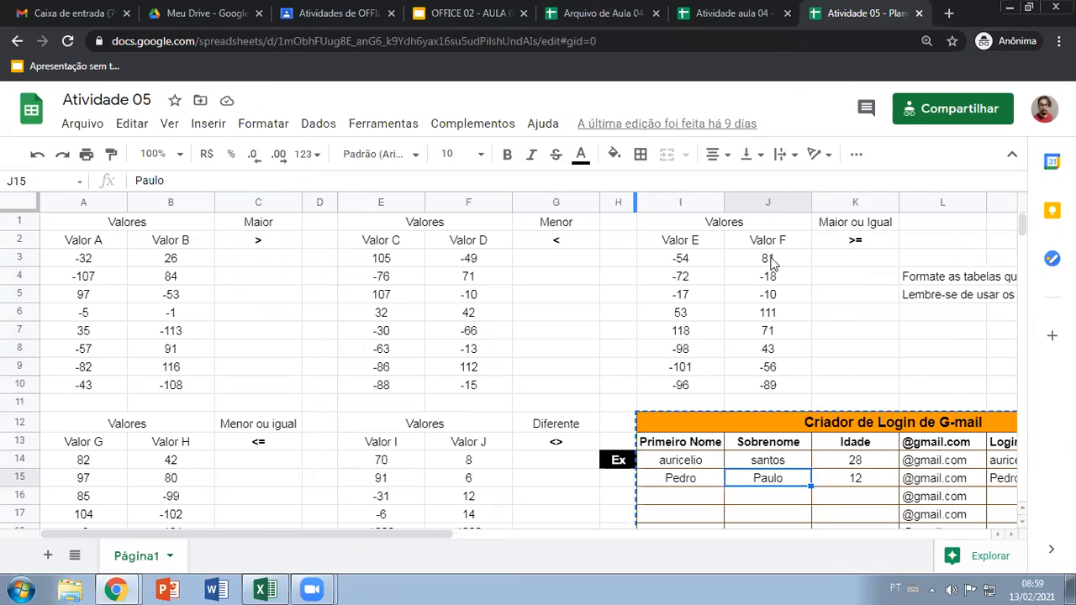
scroll(761, 263, down, 2)
scroll(751, 265, down, 1)
scroll(673, 256, up, 3)
Leave the activity spreadsheet and switch to the Meu Drive page in Google Drive
click(584, 14)
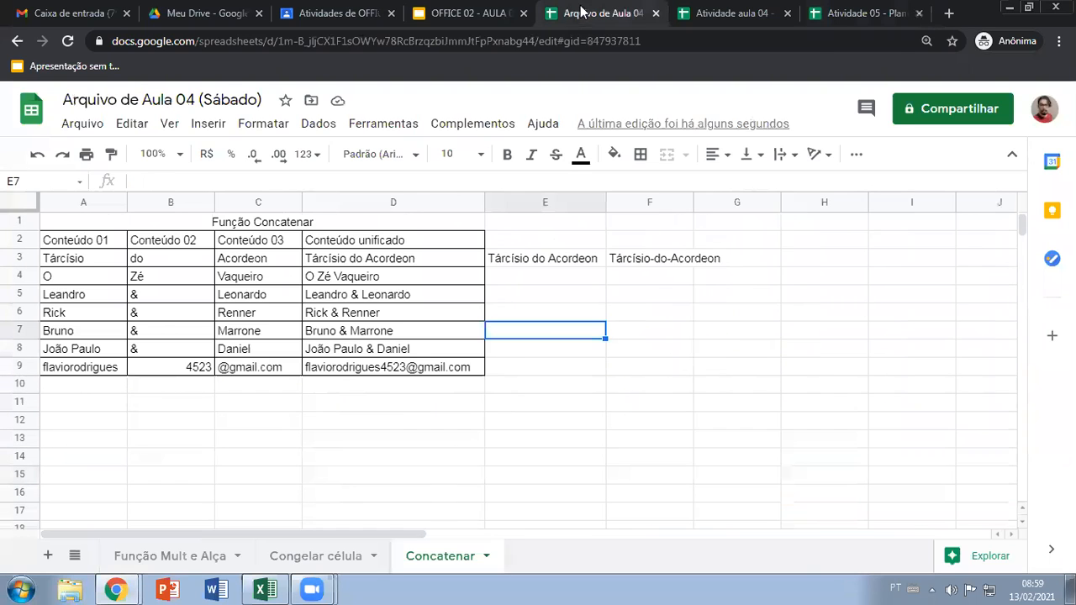
click(473, 13)
click(178, 10)
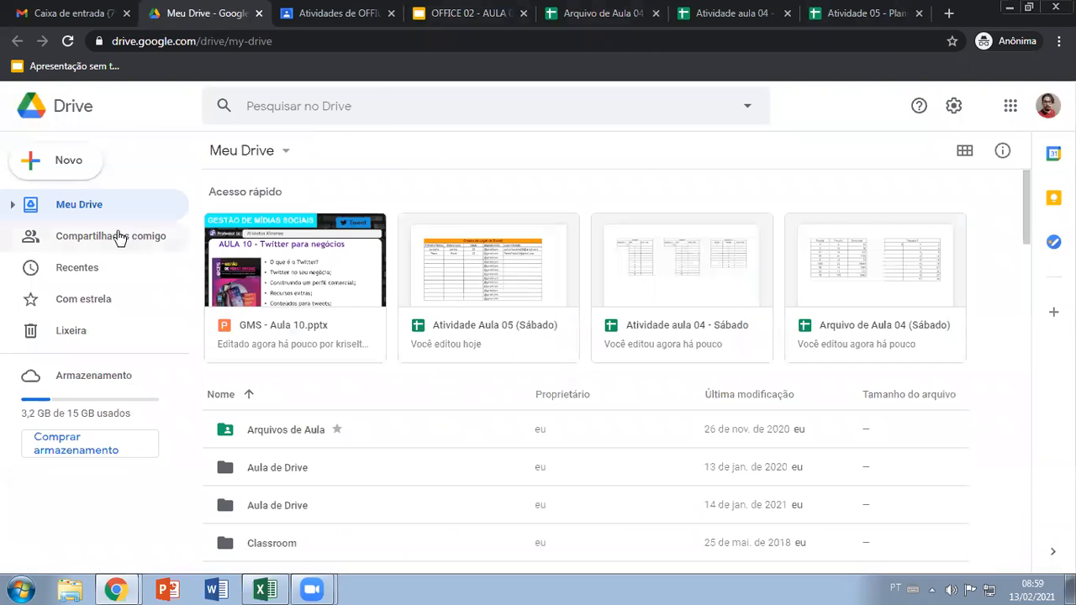
Open the Atividade Aula 05 (Sábado) spreadsheet from the recent files and look over its Criador de Login de G-mail table
click(126, 269)
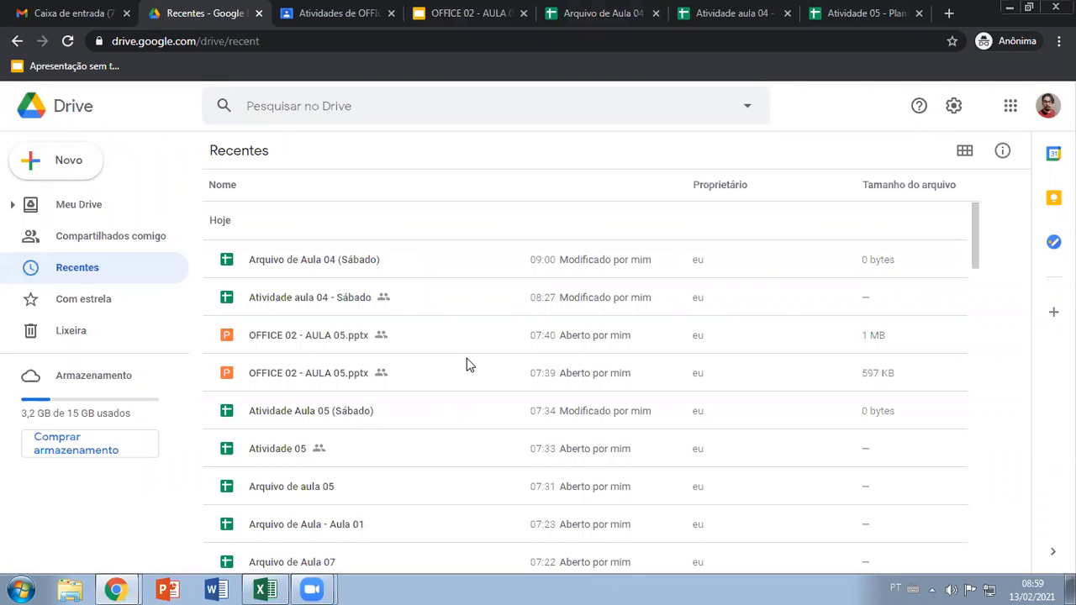
double_click(346, 410)
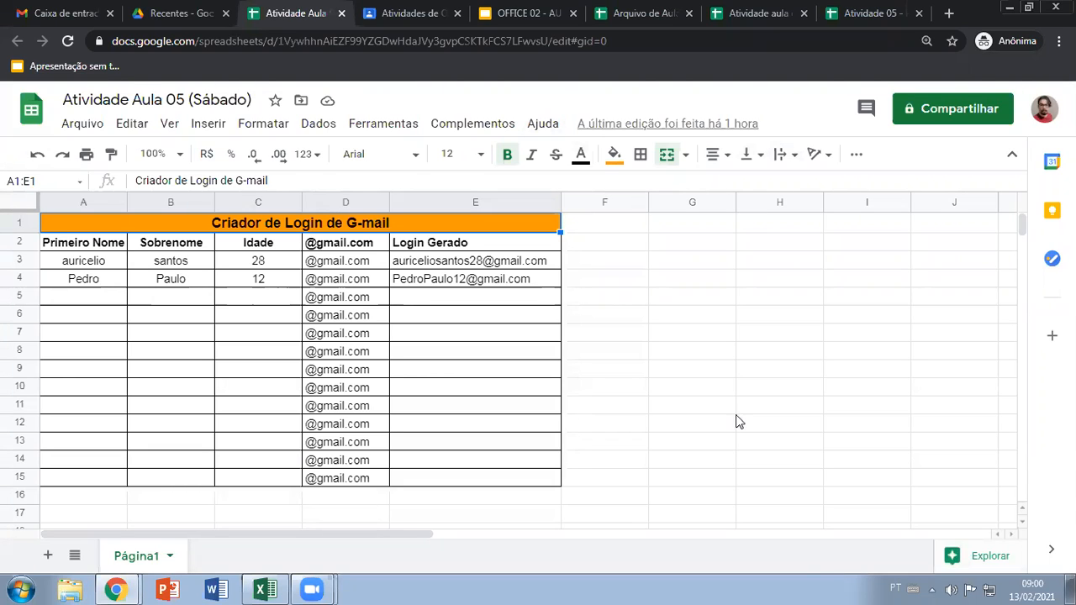
click(578, 243)
click(611, 298)
click(524, 223)
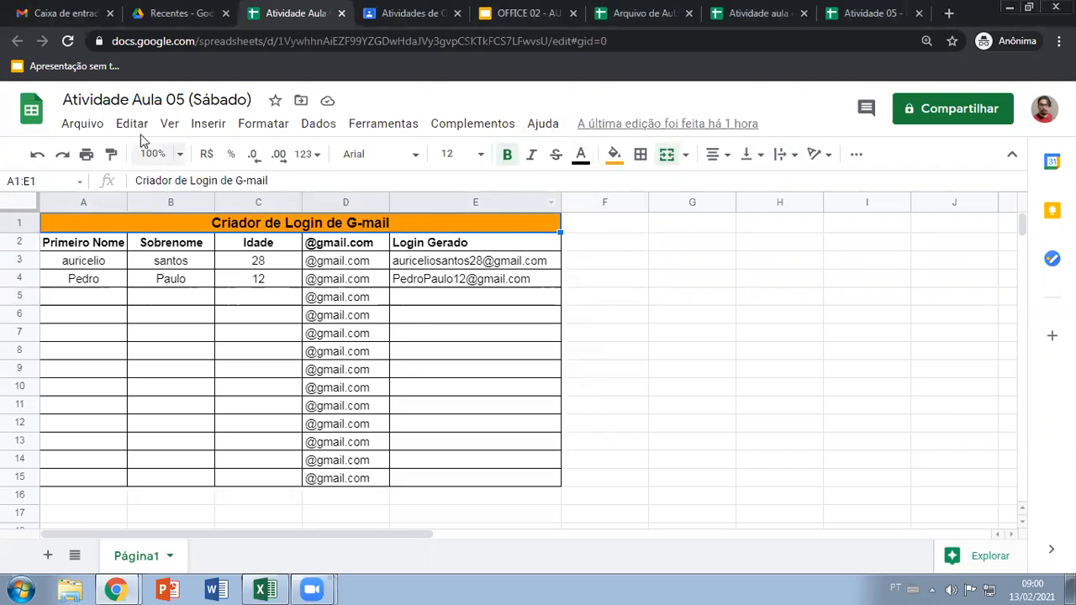
Back in Drive, share Atividade Aula 05 (Sábado) with Qualquer pessoa com o link as Leitor and copy its link
click(161, 13)
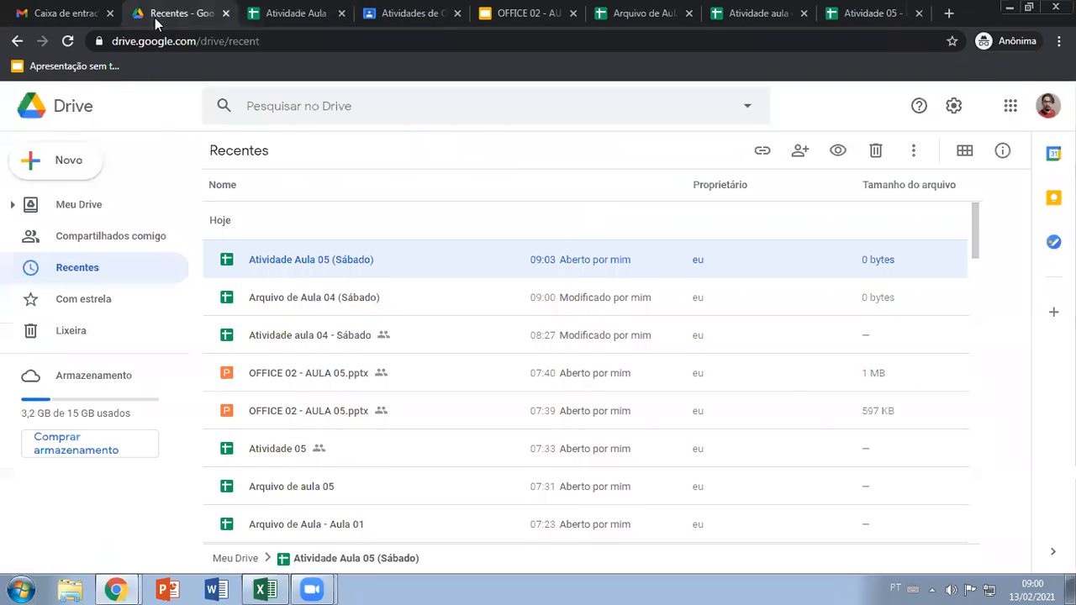
right_click(360, 260)
click(438, 280)
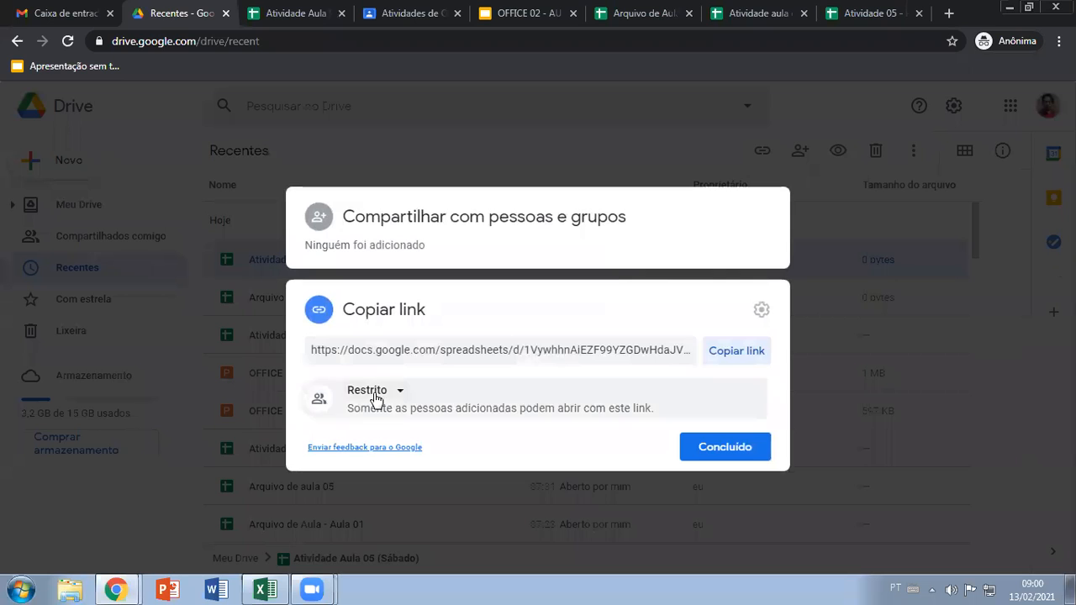
click(375, 398)
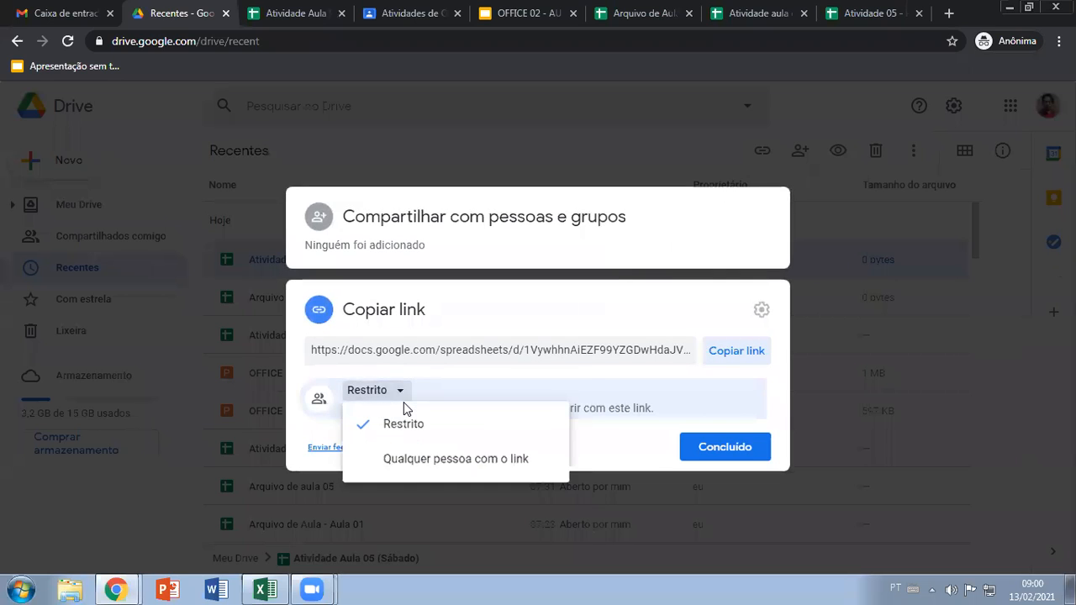
click(401, 459)
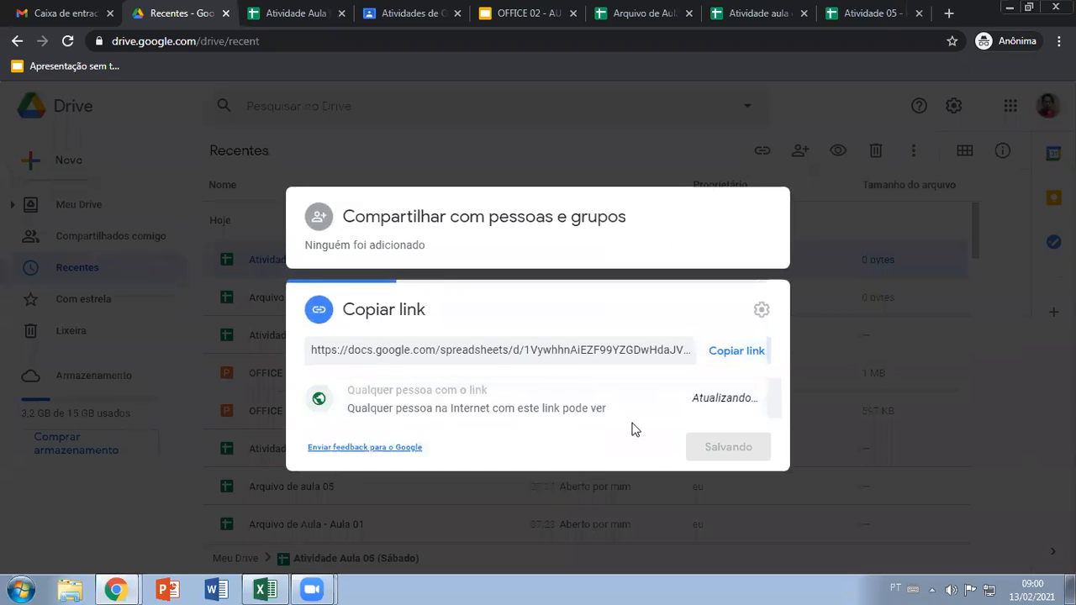
click(721, 357)
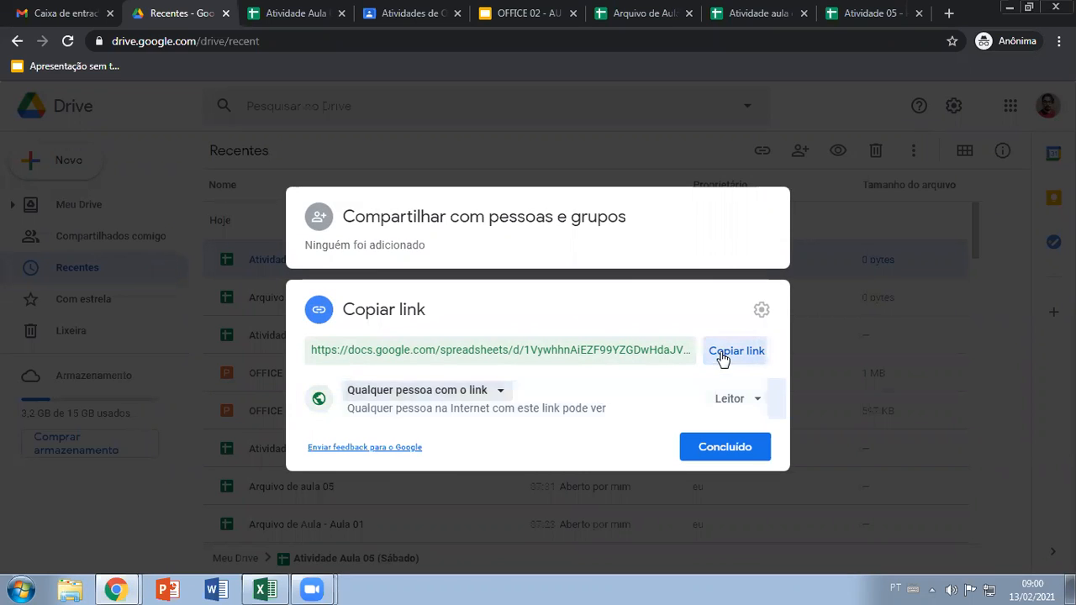
click(730, 444)
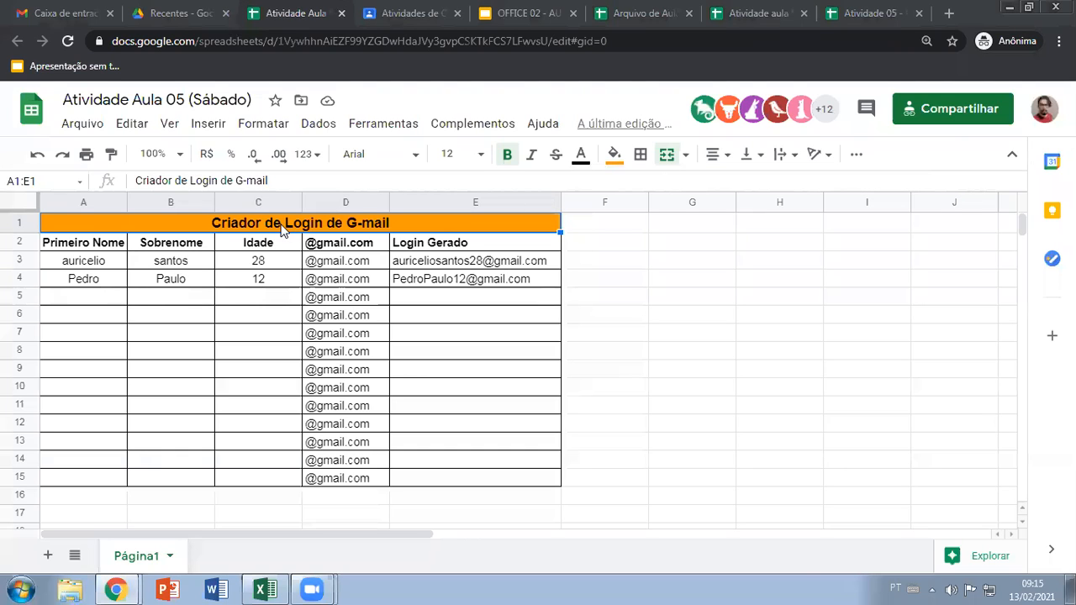
In the Atividade Aula 05 (Sábado) spreadsheet, fill the Criador de Login de G-mail title row with light blue
click(616, 155)
click(741, 218)
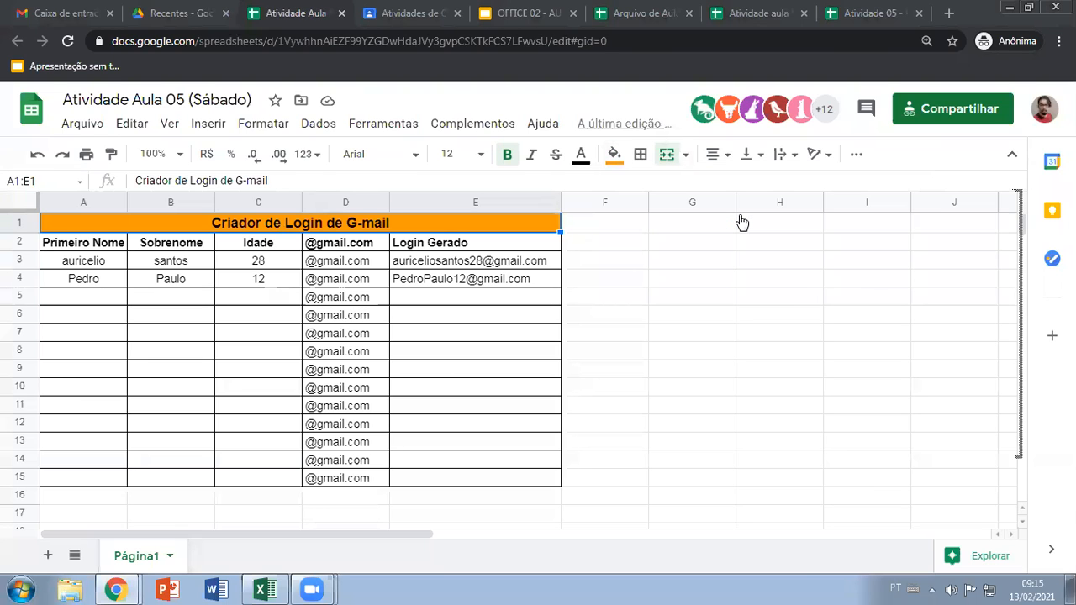
click(615, 154)
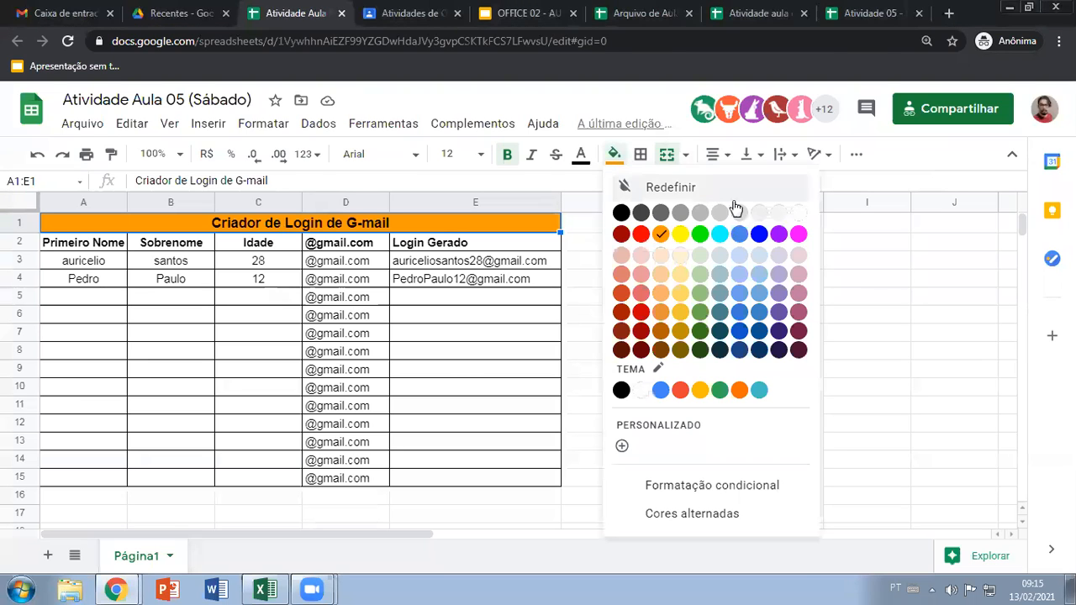
click(759, 277)
Fill the column heading cells A2:E2 with a paler blue than the title row
drag(91, 246, 468, 248)
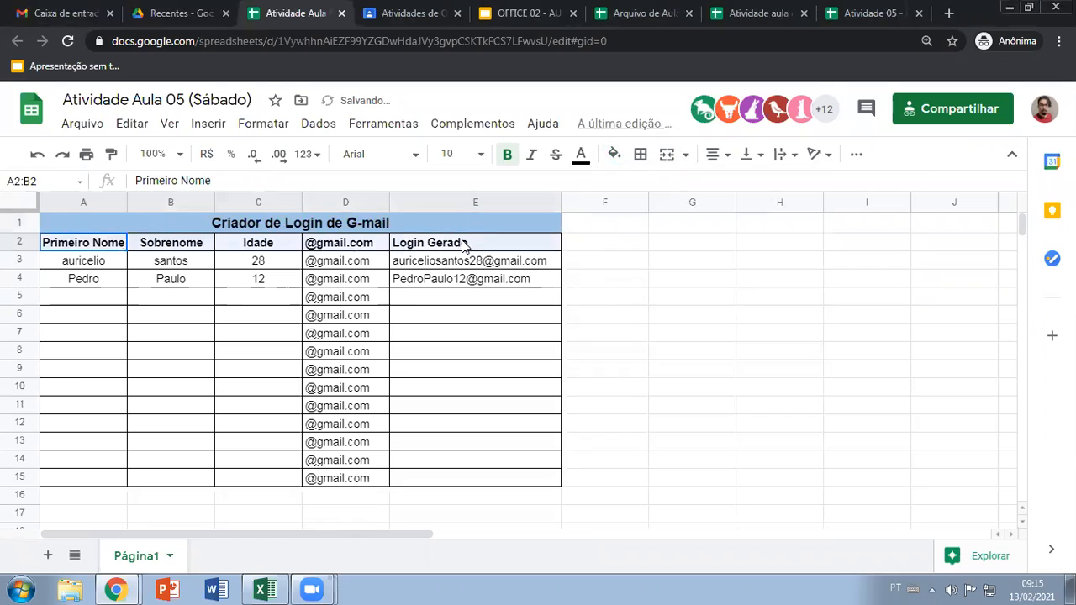
click(614, 154)
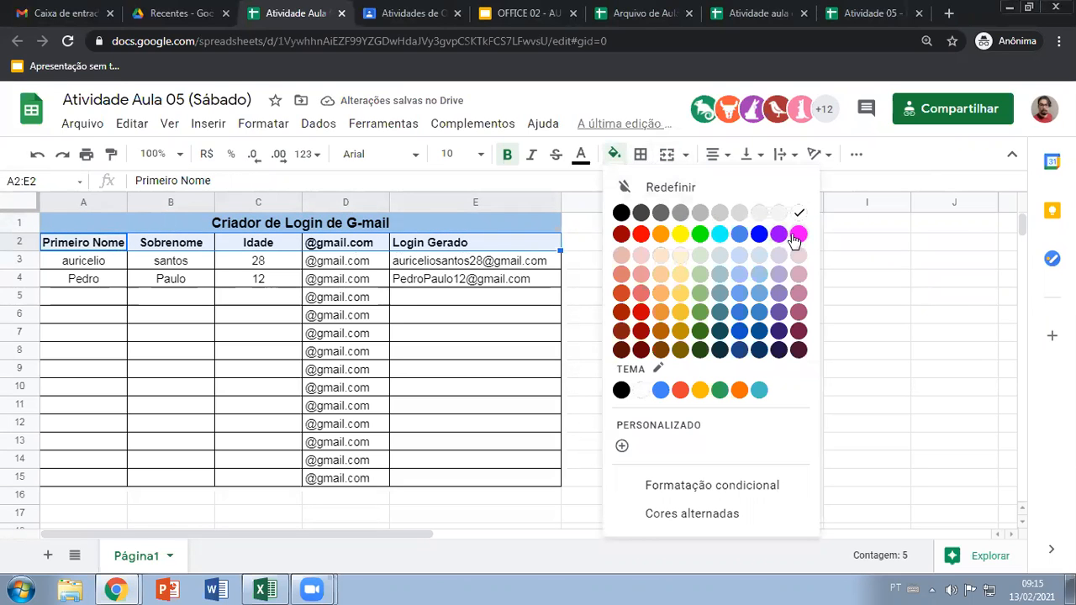
click(738, 259)
click(533, 315)
Fill the table's data cells A3:E15 with light gray
mouse_move(76, 263)
mouse_down()
mouse_move(406, 423)
mouse_move(462, 475)
mouse_up()
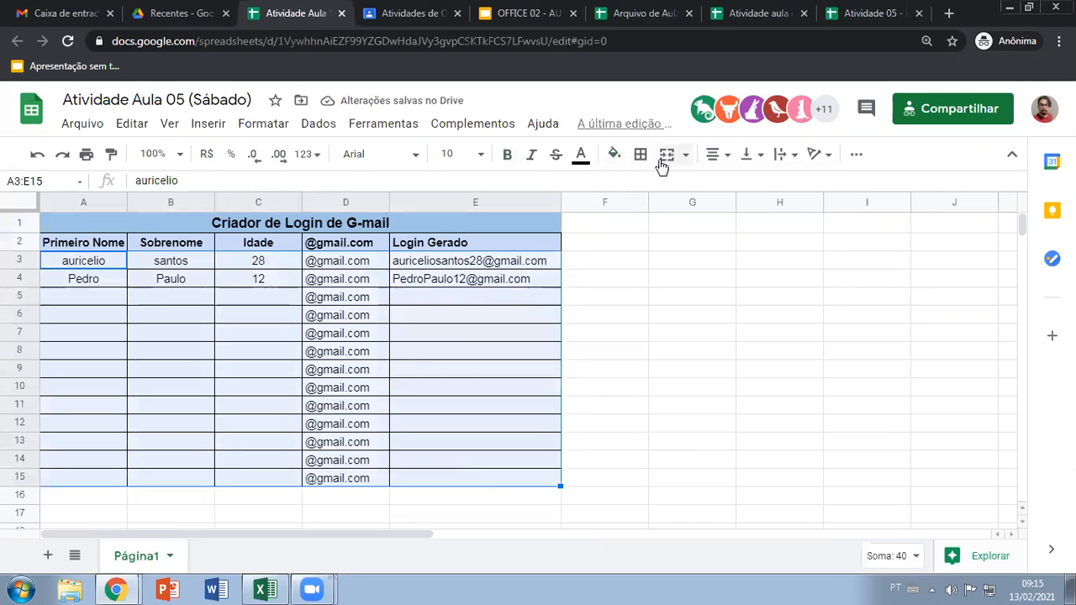
click(614, 153)
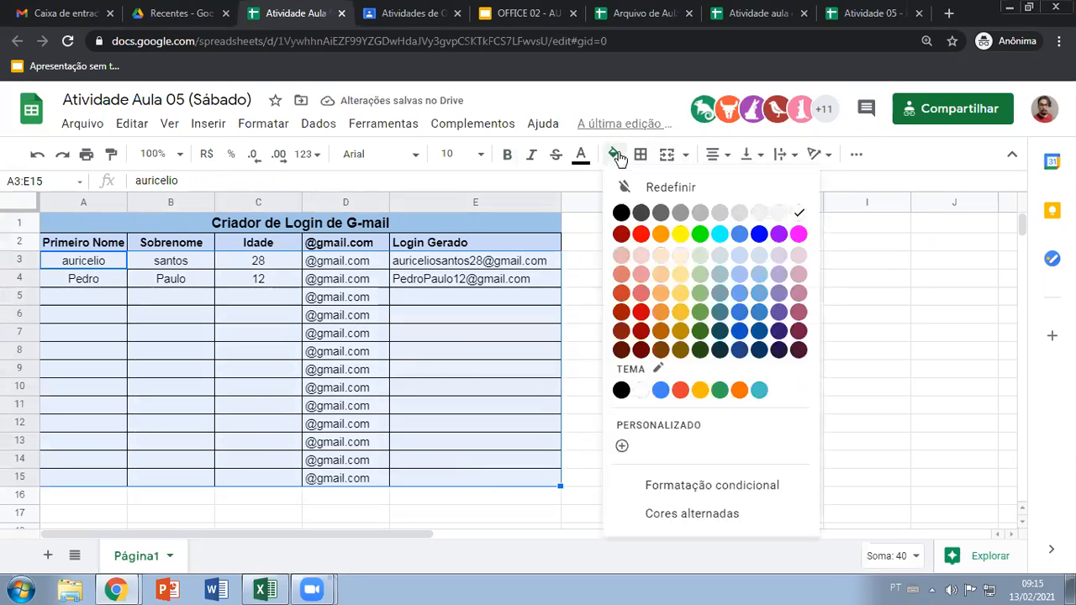
click(721, 216)
click(474, 334)
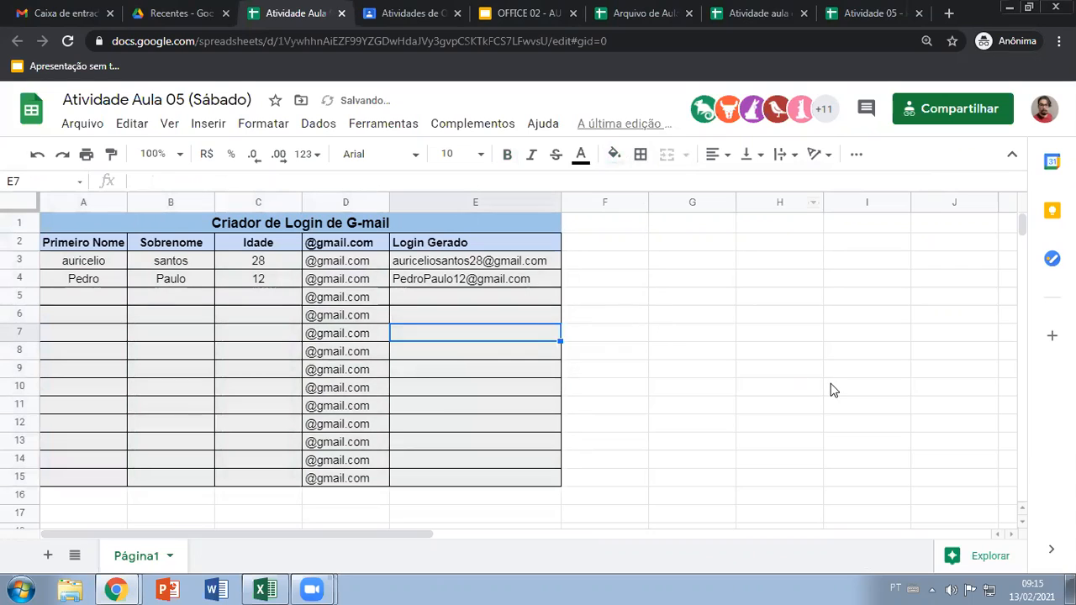
click(629, 300)
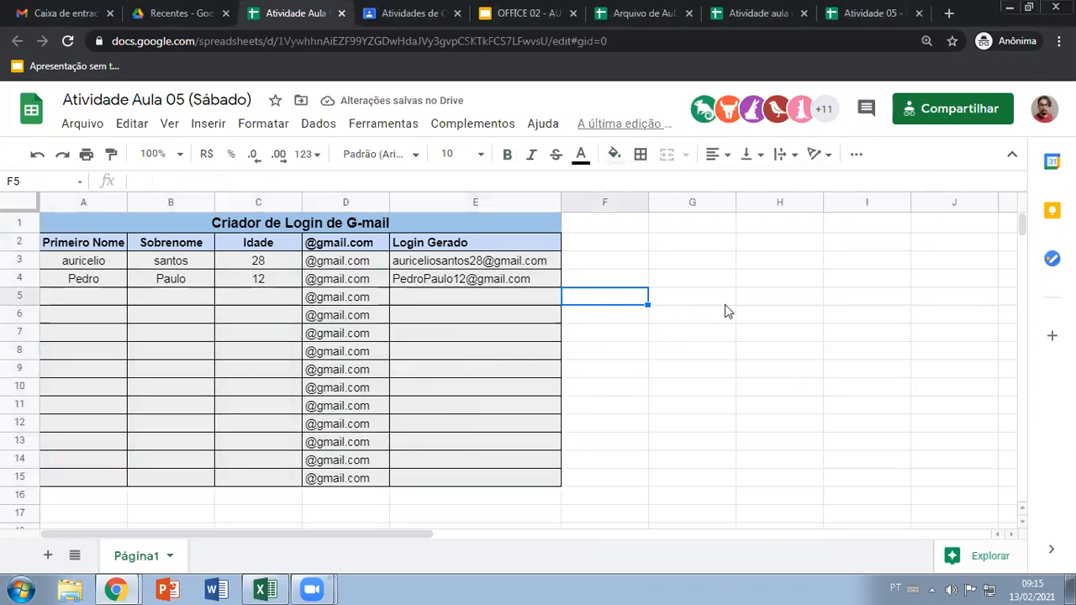
click(693, 279)
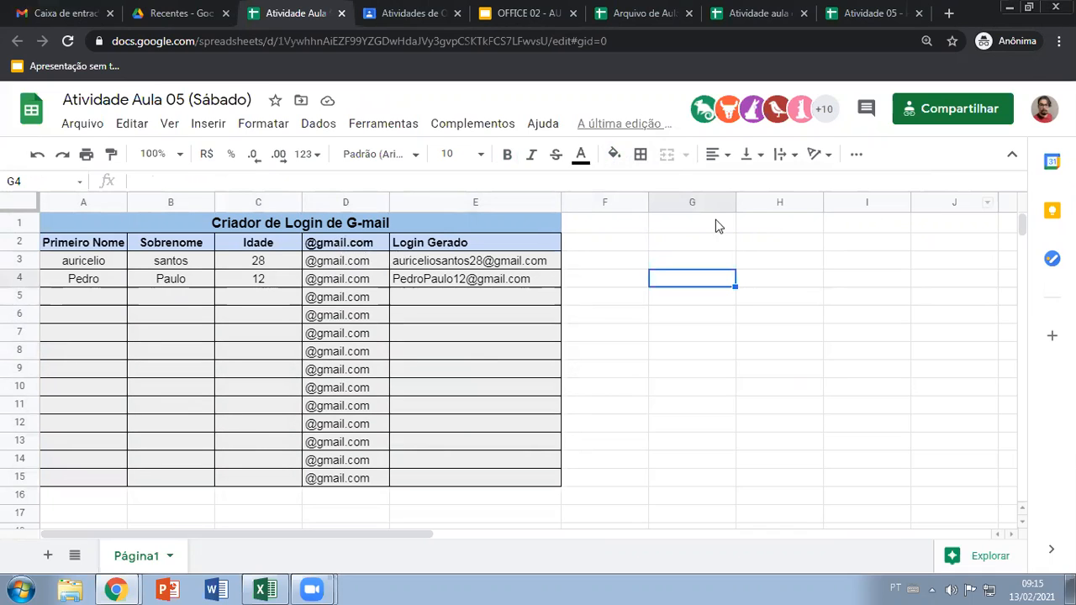
Apply alternating colors to the whole table A1:E15 using the default yellow style, and inspect the title color choices
drag(296, 224, 356, 480)
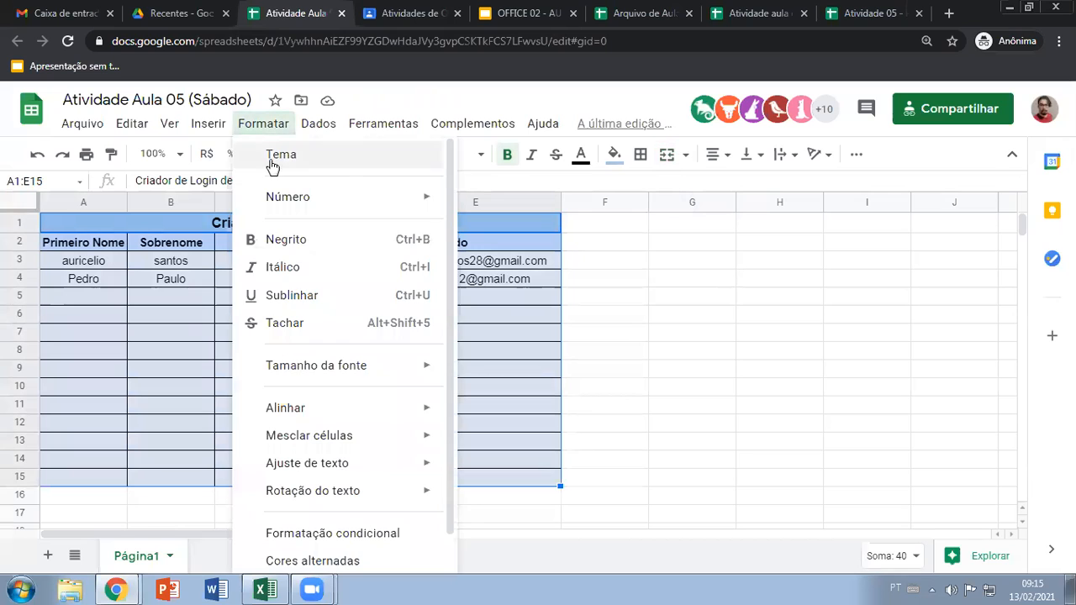
click(321, 561)
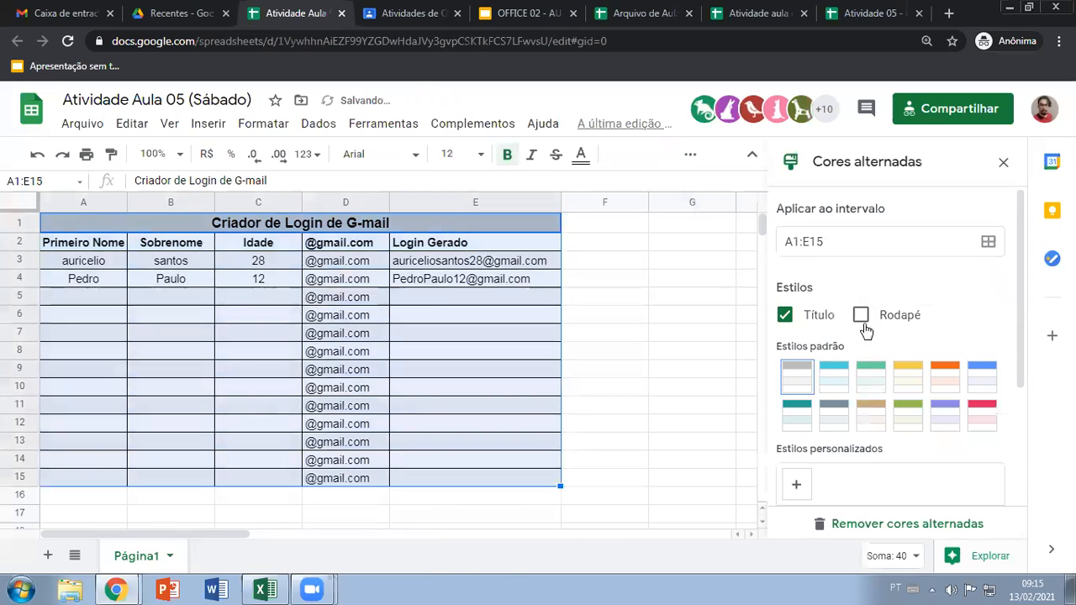
click(911, 380)
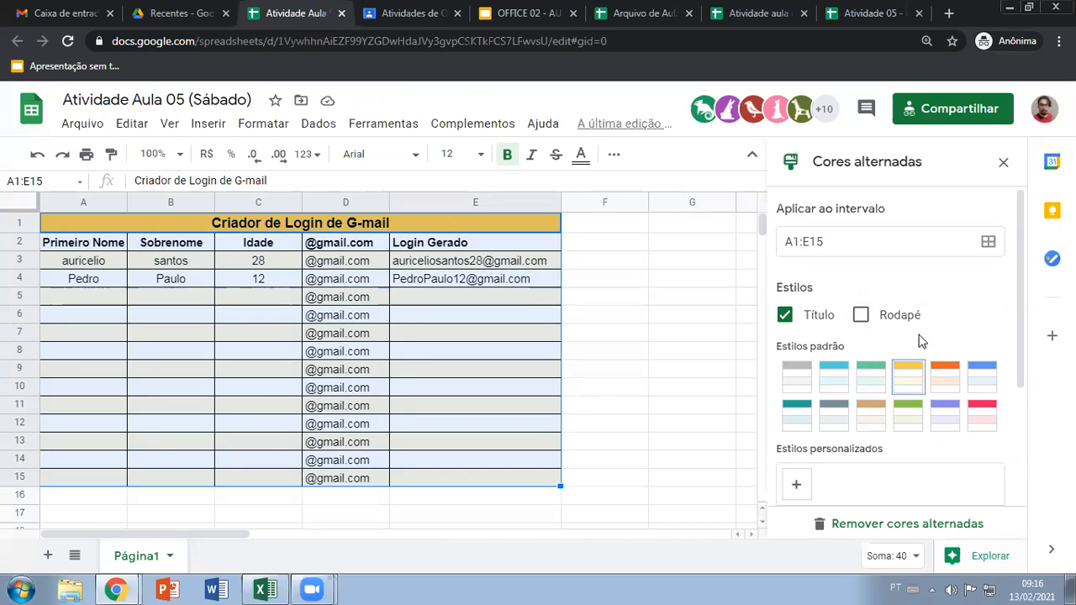
scroll(921, 357, down, 2)
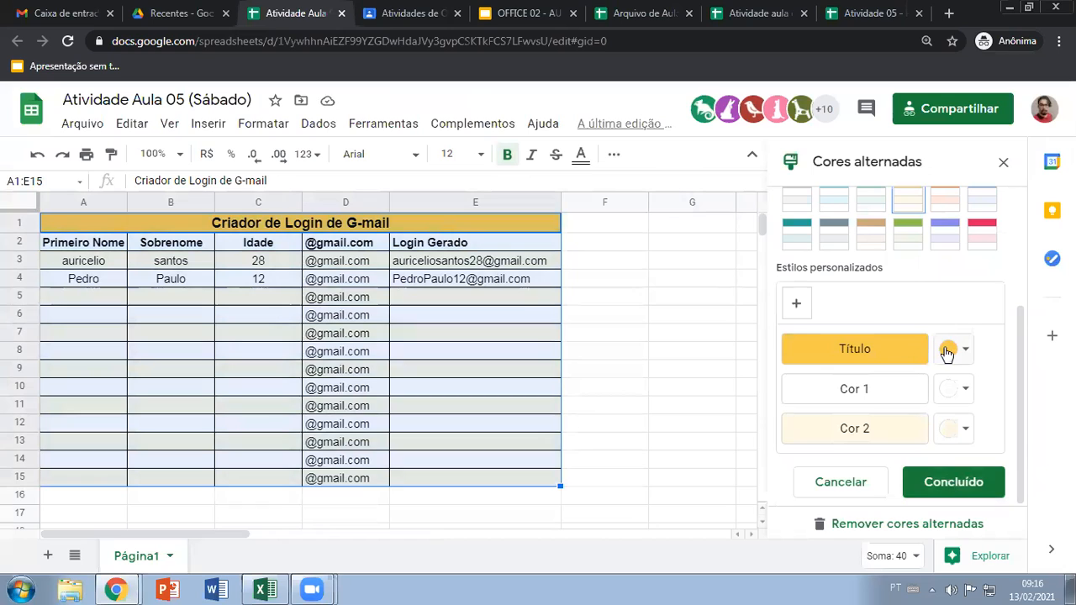
click(953, 350)
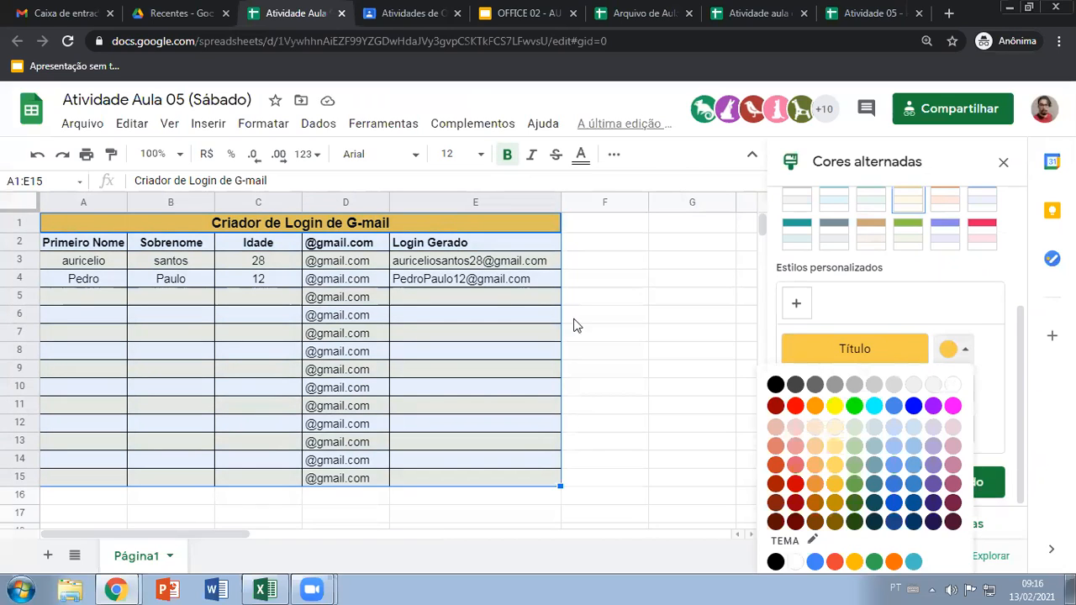
click(994, 345)
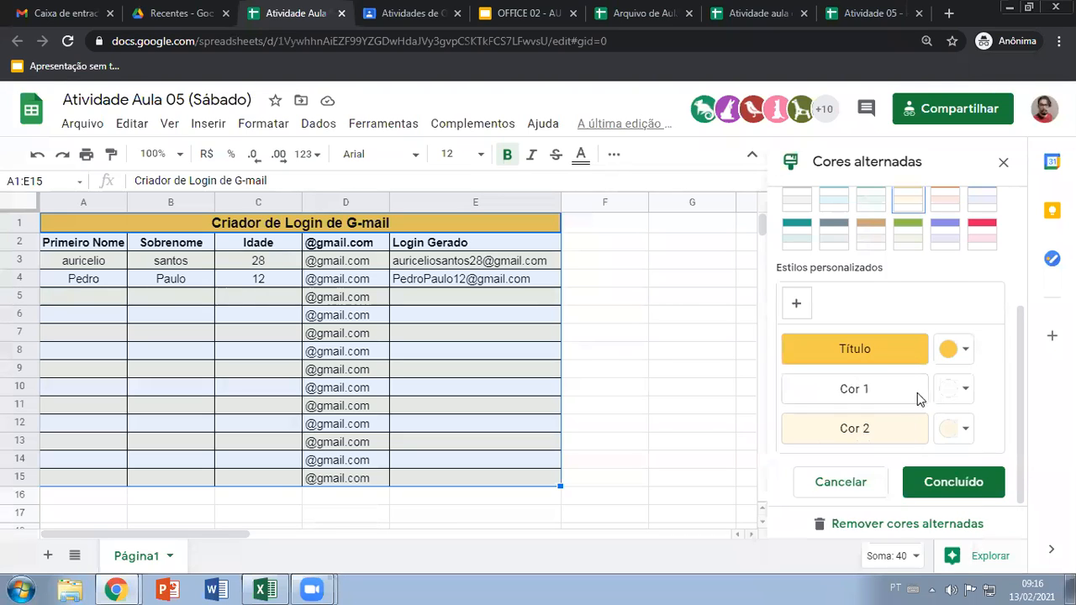
Change Cor 2 of the alternating colors to white and finish the table's color formatting
click(965, 433)
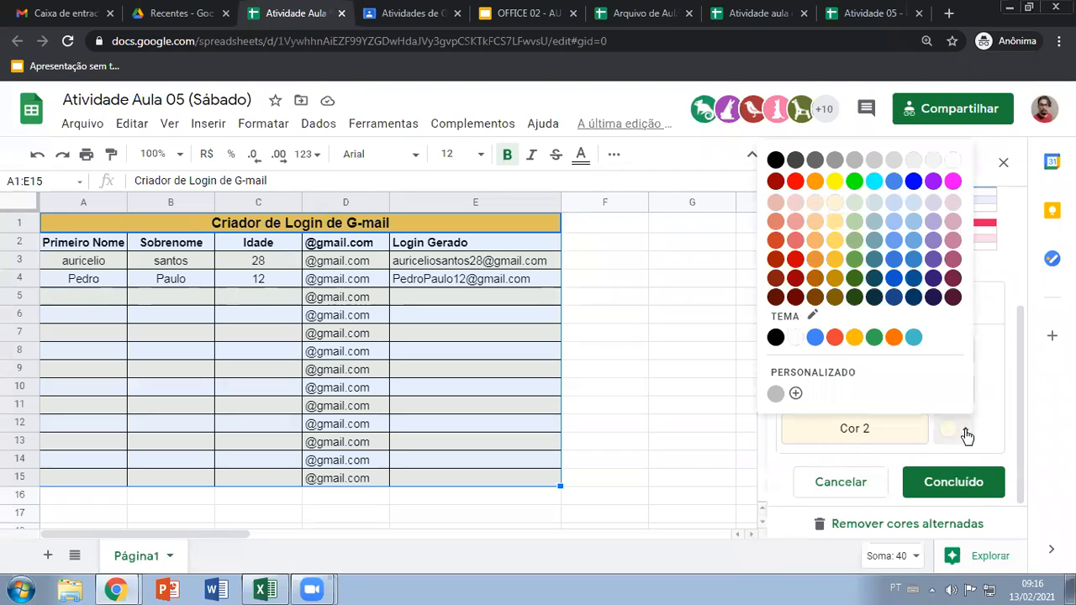
click(999, 351)
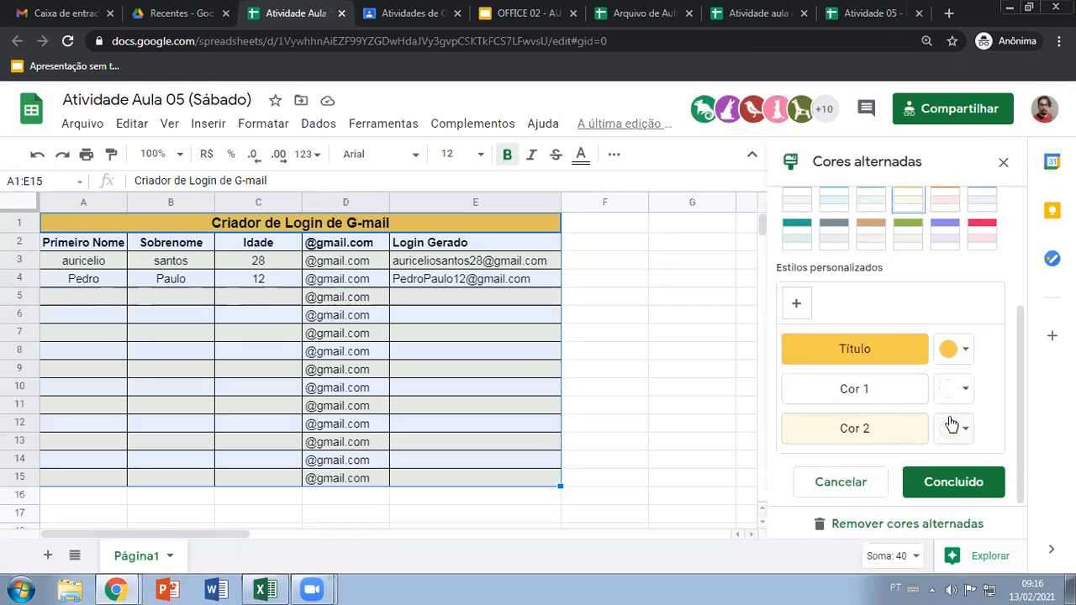
click(952, 425)
click(963, 166)
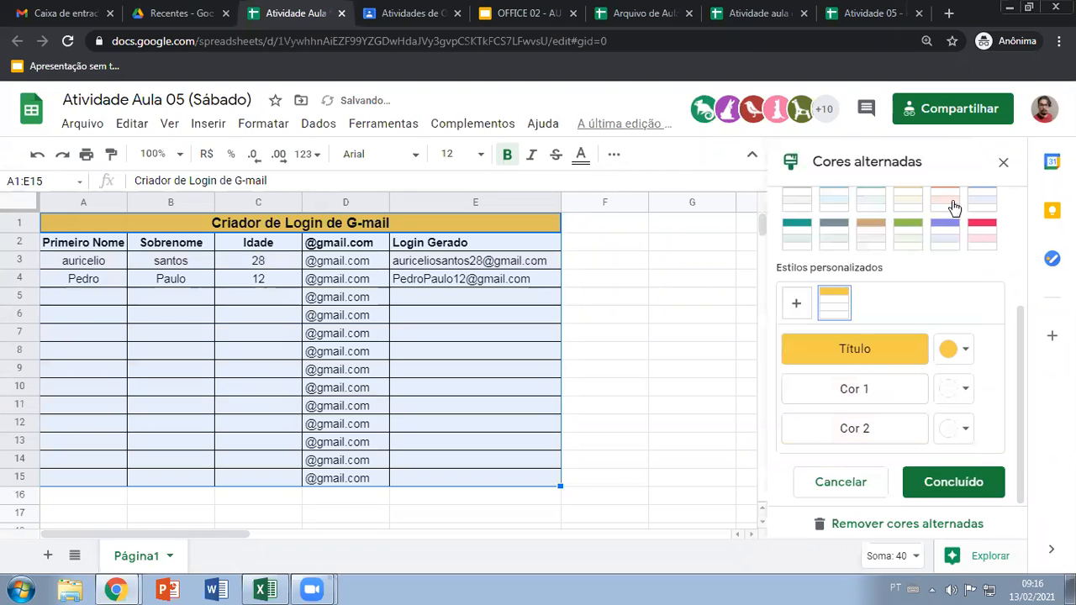
click(946, 481)
click(600, 344)
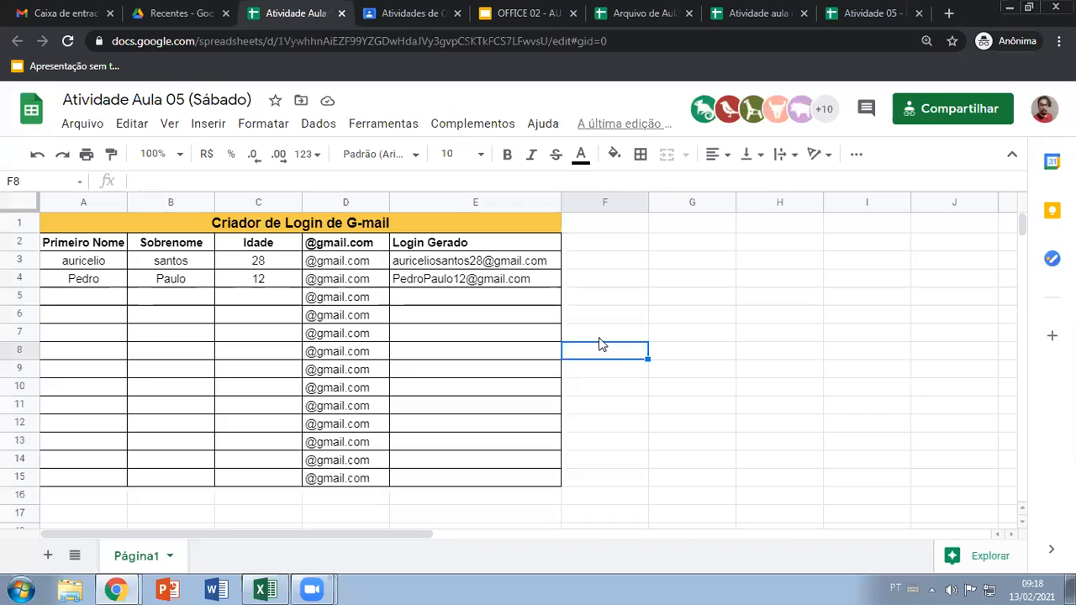
Switch to the view-only completed copy of Atividade Aula 05 (Sábado) and examine the name columns in A3:B15 on Página1
click(667, 88)
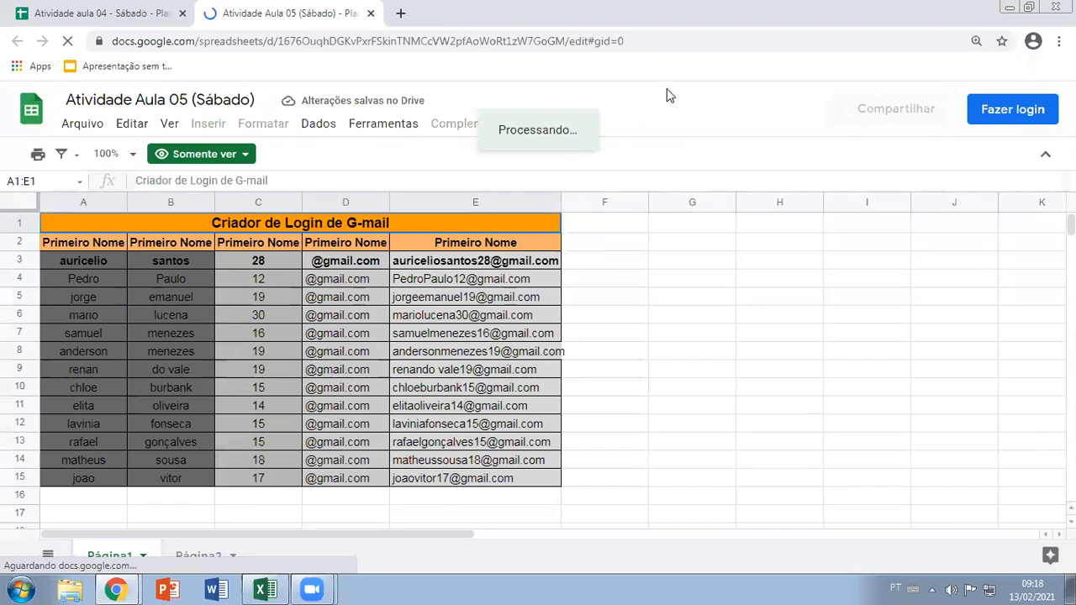
drag(99, 259, 155, 481)
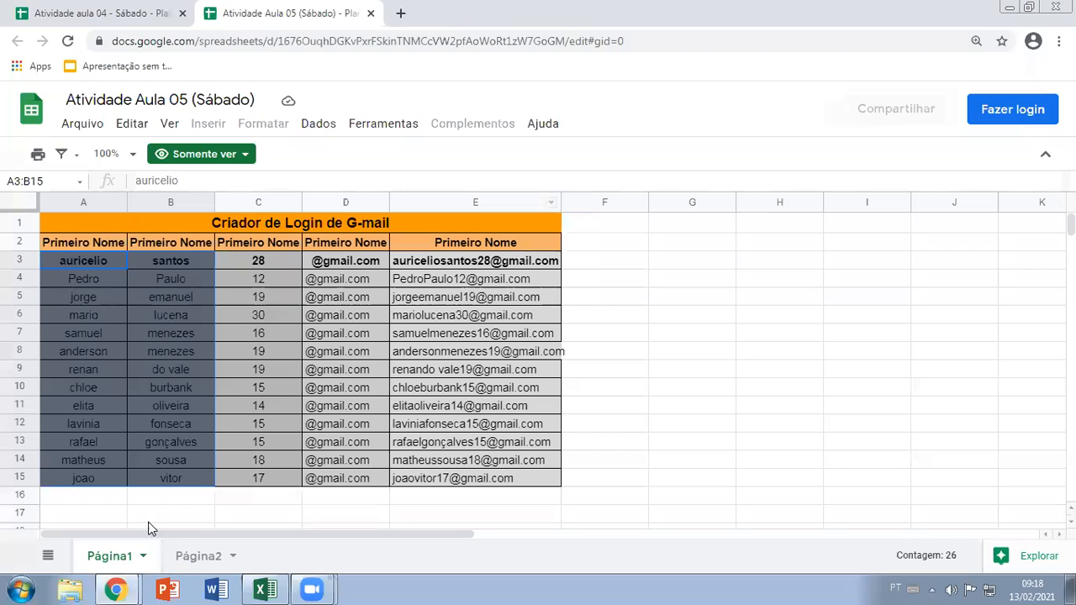
Examine the Táximetro and Tabuada do 7 tables on Página2 and compare them with the blank Atividade aula 04 - Sábado spreadsheet
click(187, 559)
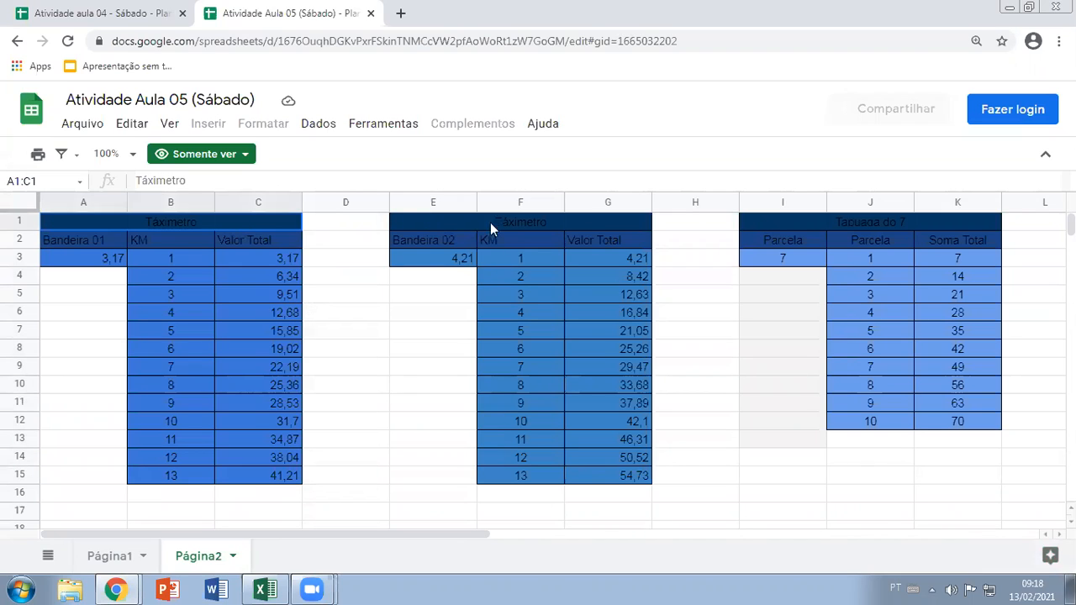
click(761, 220)
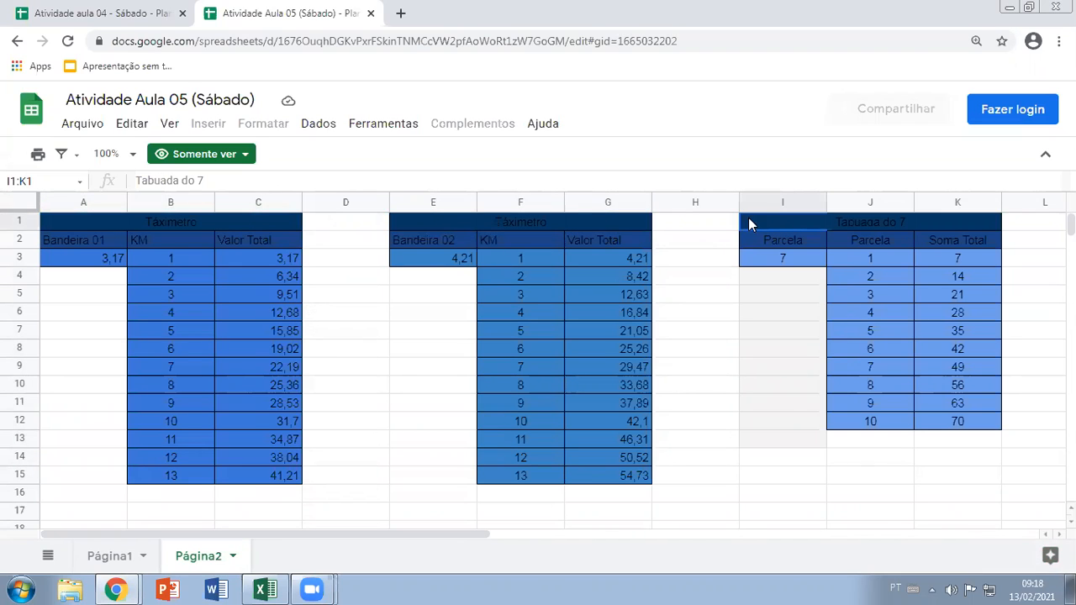
click(195, 222)
click(512, 229)
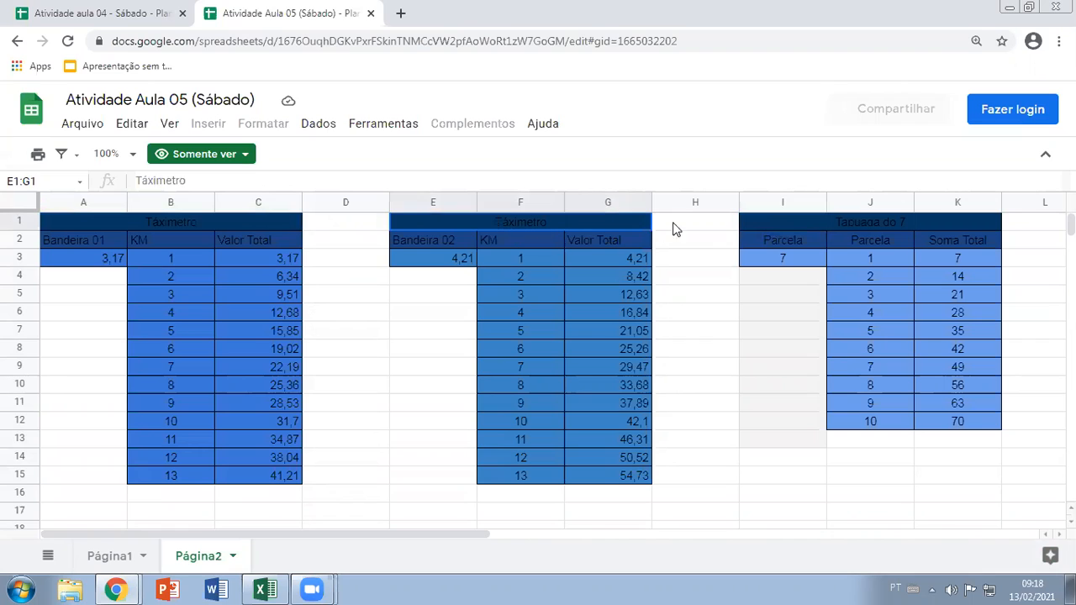
click(755, 225)
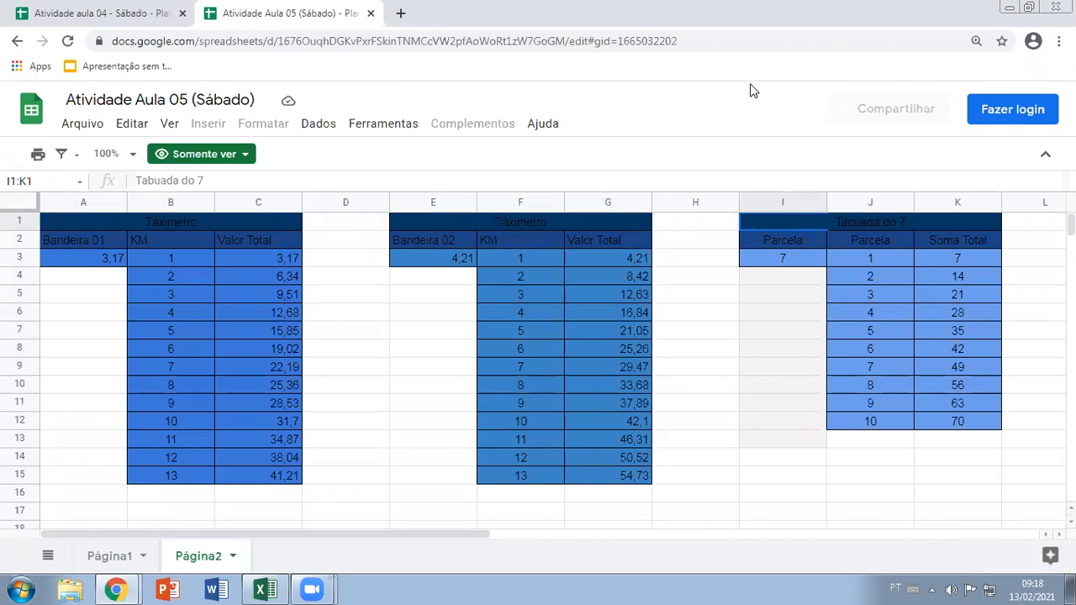
key(ctrl+shift+Tab)
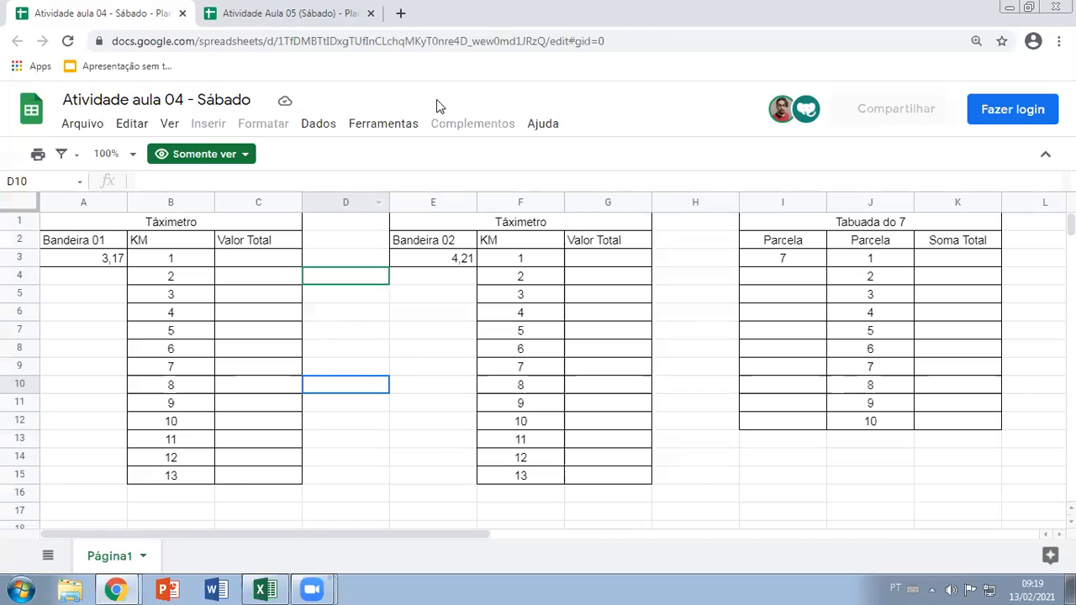
click(296, 12)
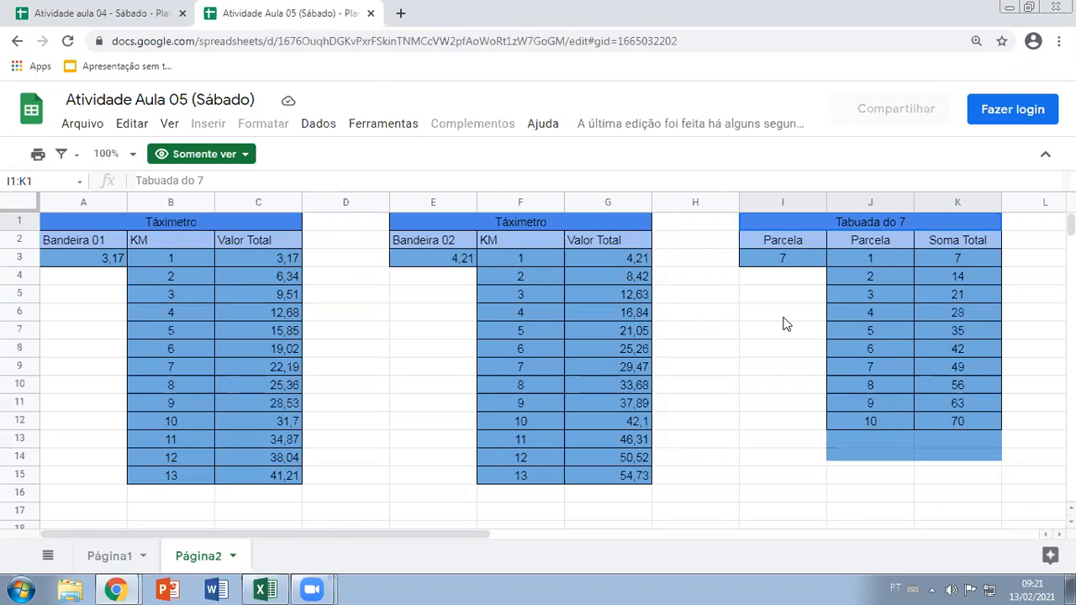
Compare the blank Atividade aula 04 - Sábado tables with the completed copy's pages once more, and return to the editable spreadsheet window
click(115, 10)
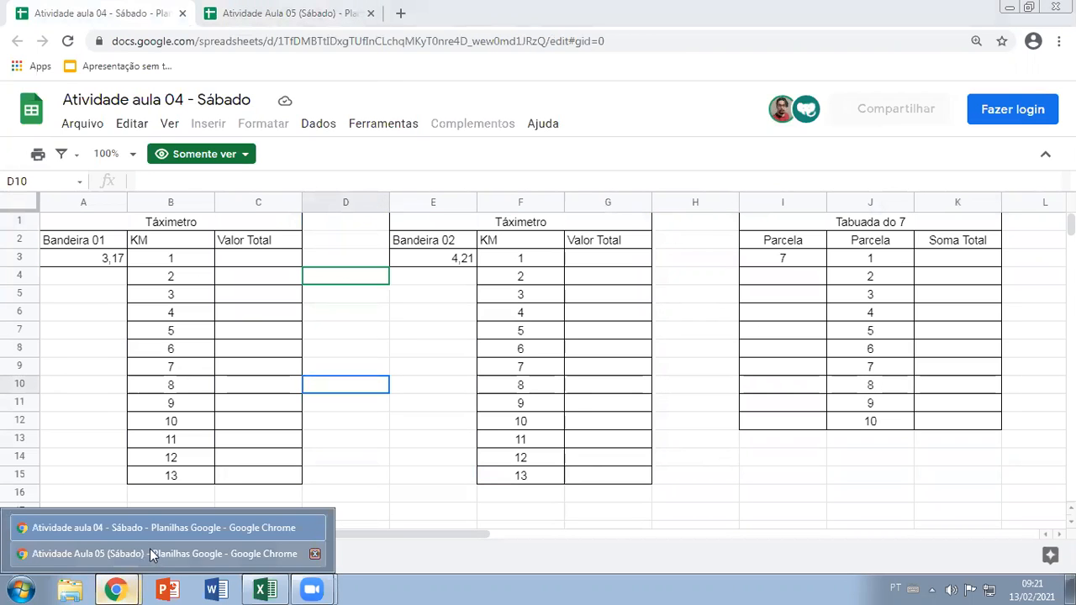
click(284, 14)
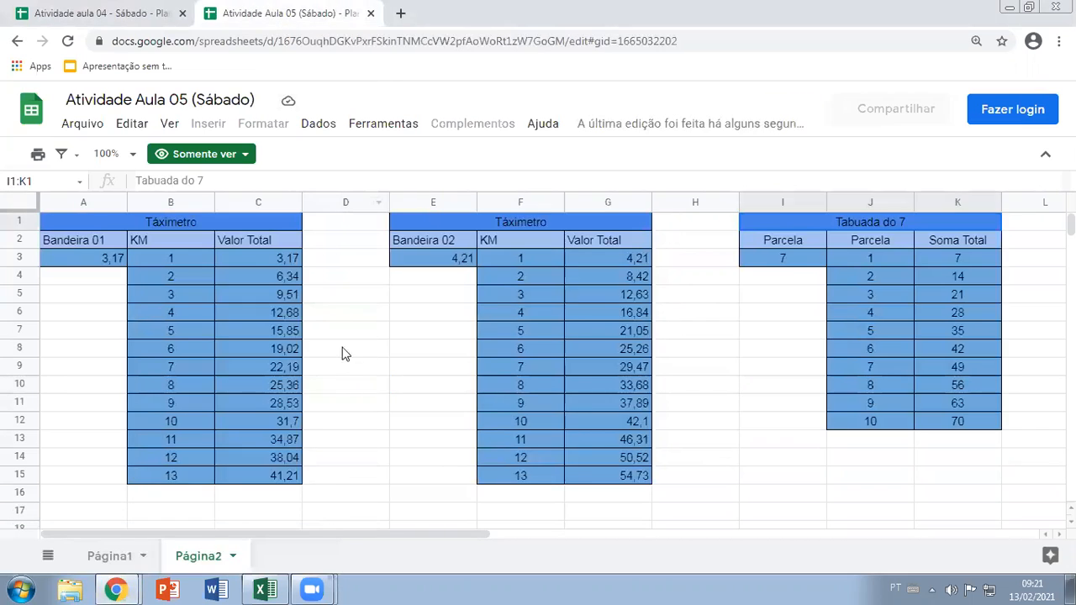
click(124, 558)
click(134, 554)
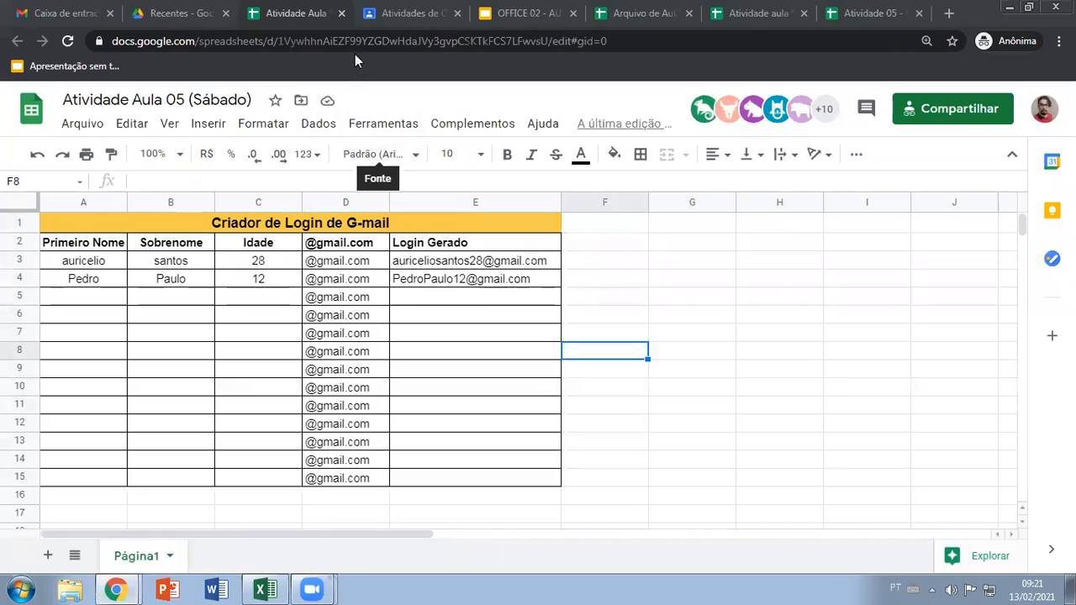
Check the link-sharing settings of Atividade Aula 05 (Sábado) from the recent files in Drive
click(178, 15)
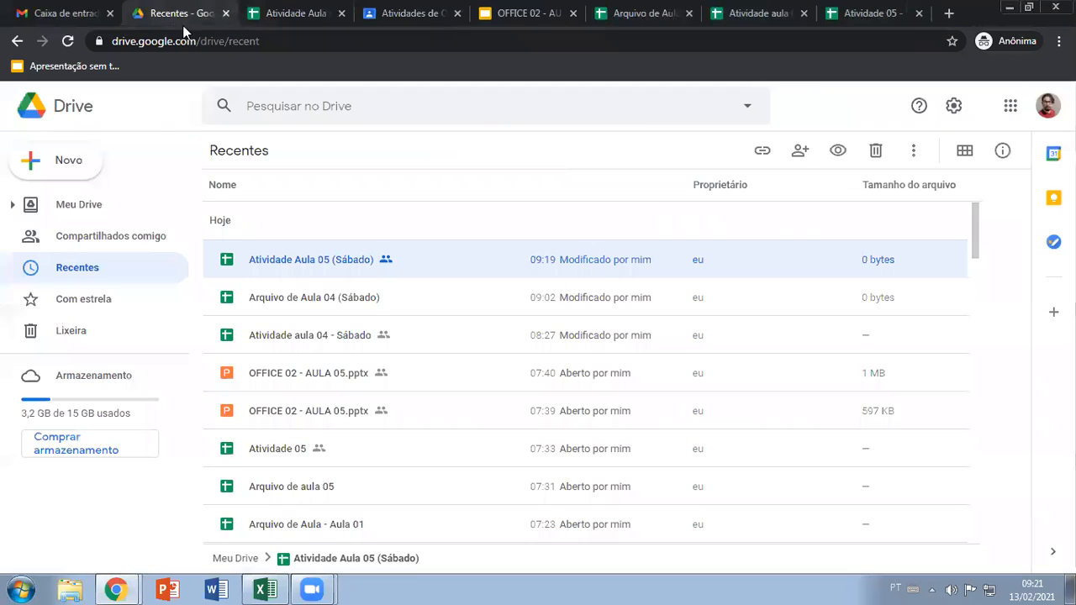
right_click(530, 261)
click(629, 268)
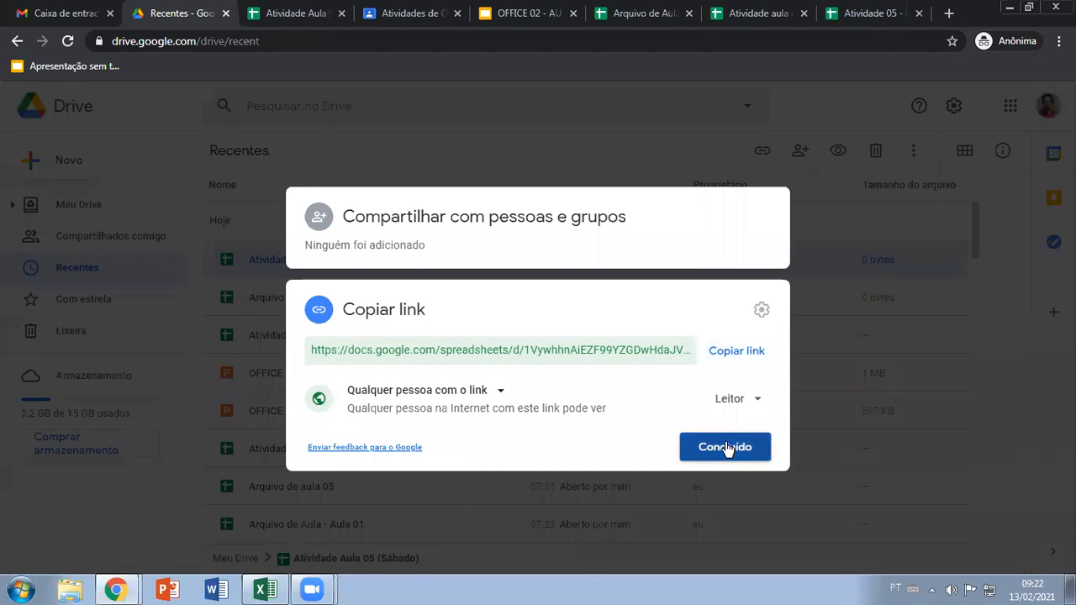
click(725, 446)
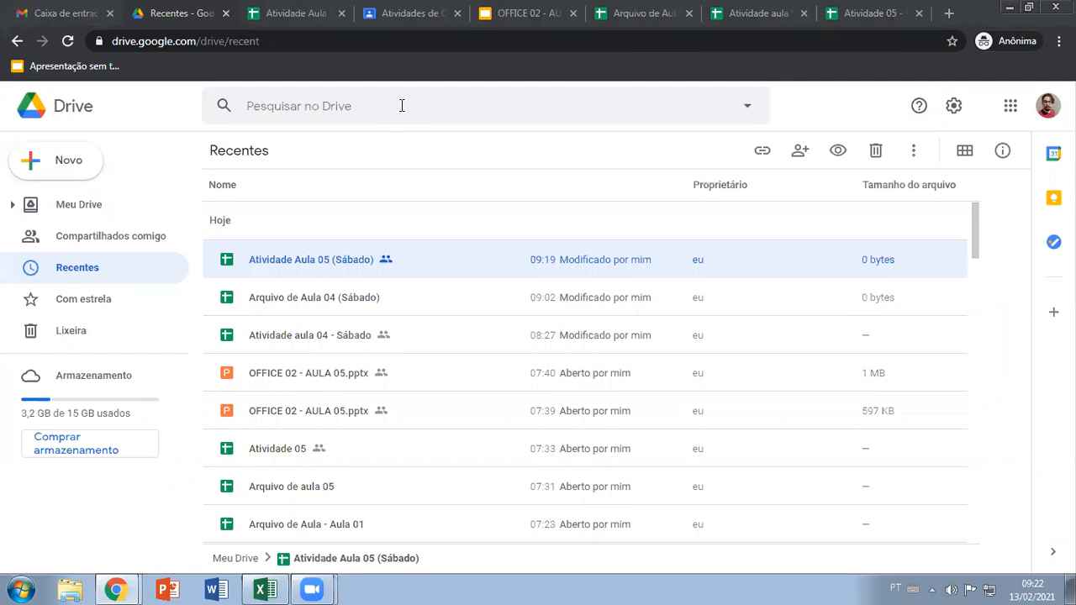
Return to the Atividade Aula 05 (Sábado) spreadsheet and enter a sample first name in A5
click(301, 13)
click(469, 298)
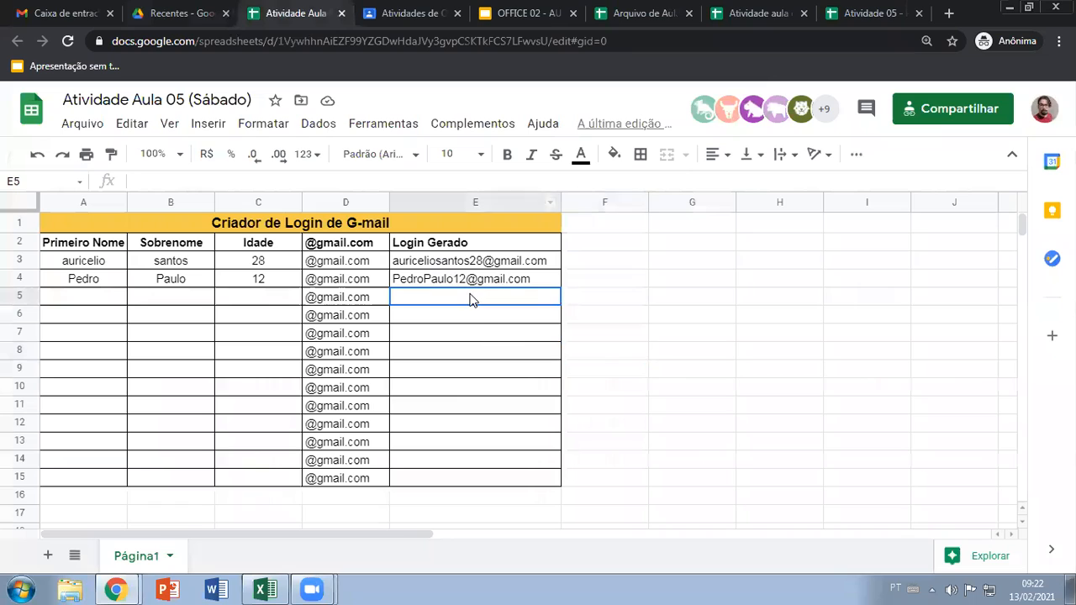
click(72, 300)
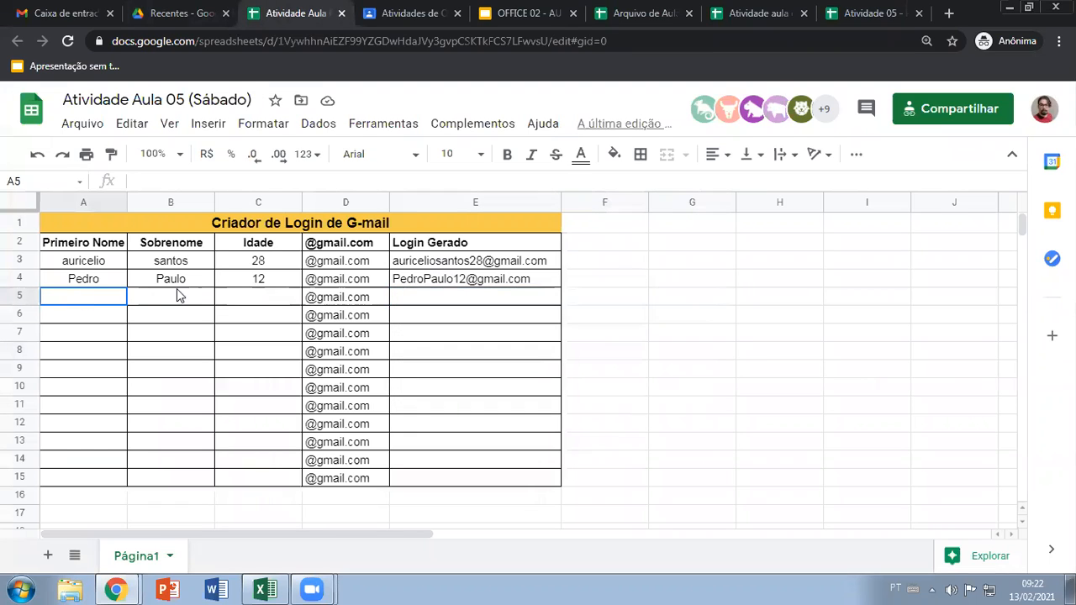
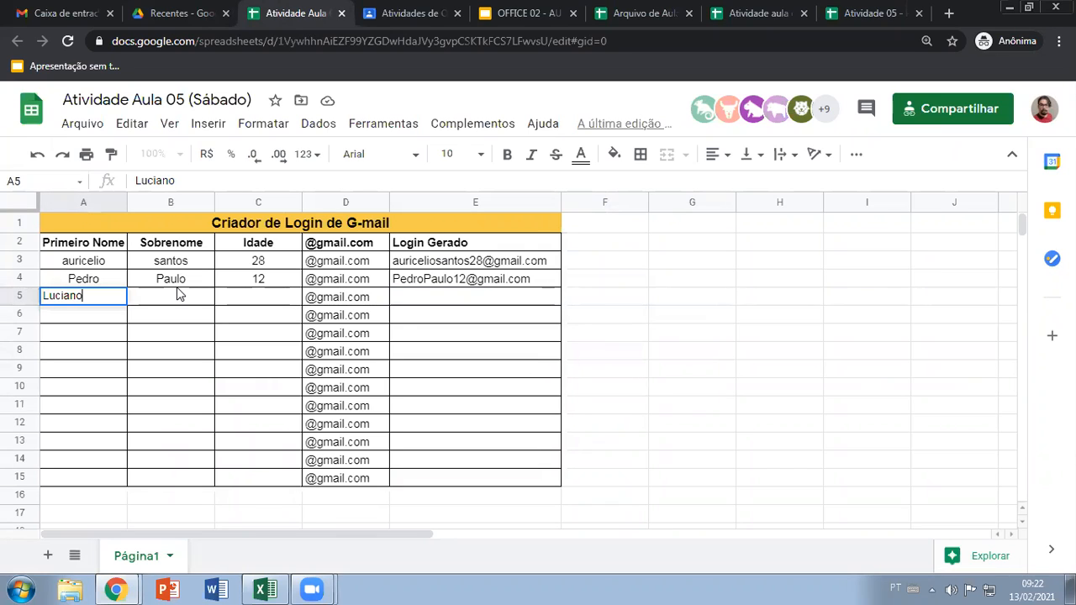
key(Tab)
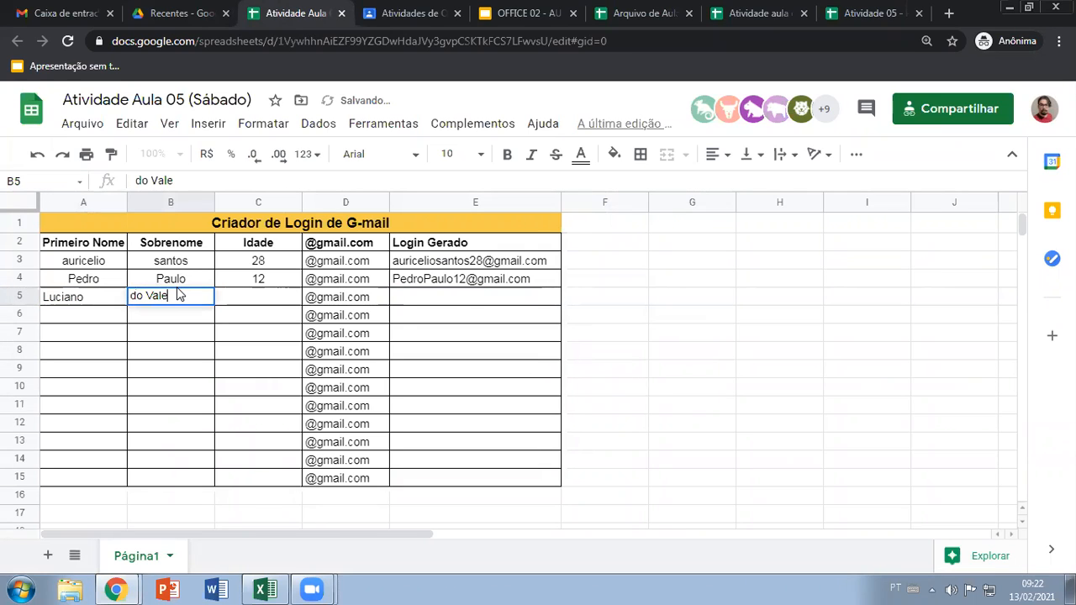
Complete row 5 with a one-word surname in B5 and the age 80 in C5
key(shift+Tab)
click(177, 294)
key(Tab)
text(80)
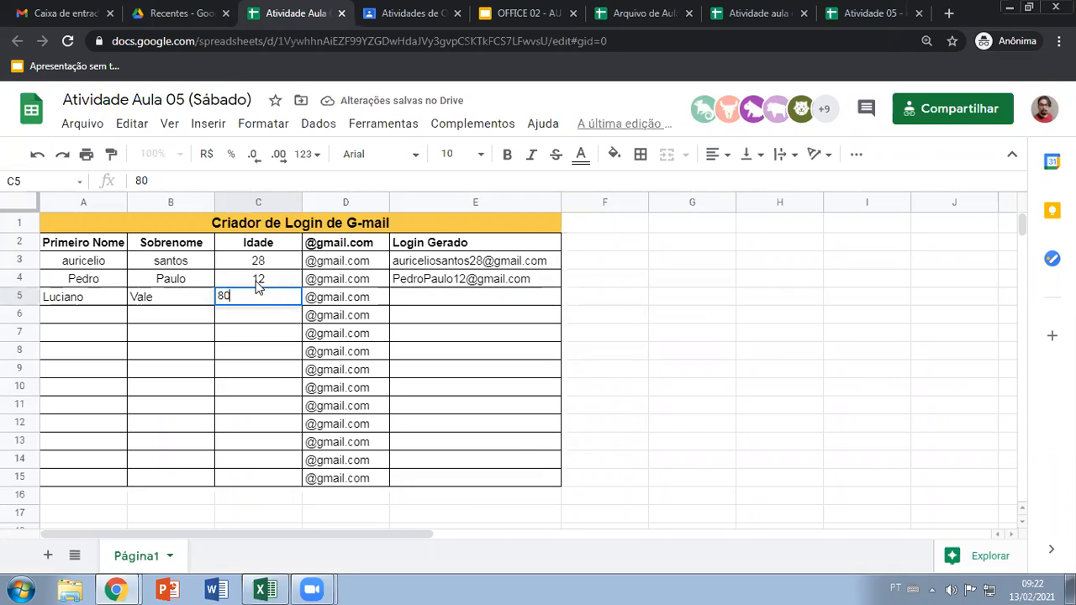
click(466, 300)
Generate the login in E5 by joining the four cells of row 5 with =CONCATENAR(A5;B5;C5;D5)
drag(93, 296, 338, 302)
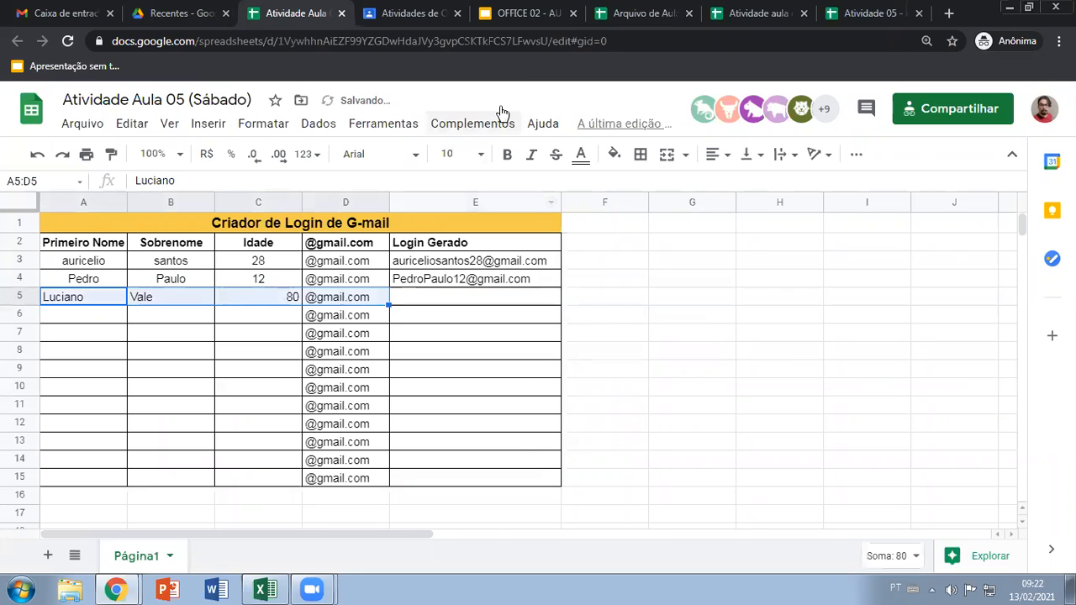
click(427, 299)
text(=con)
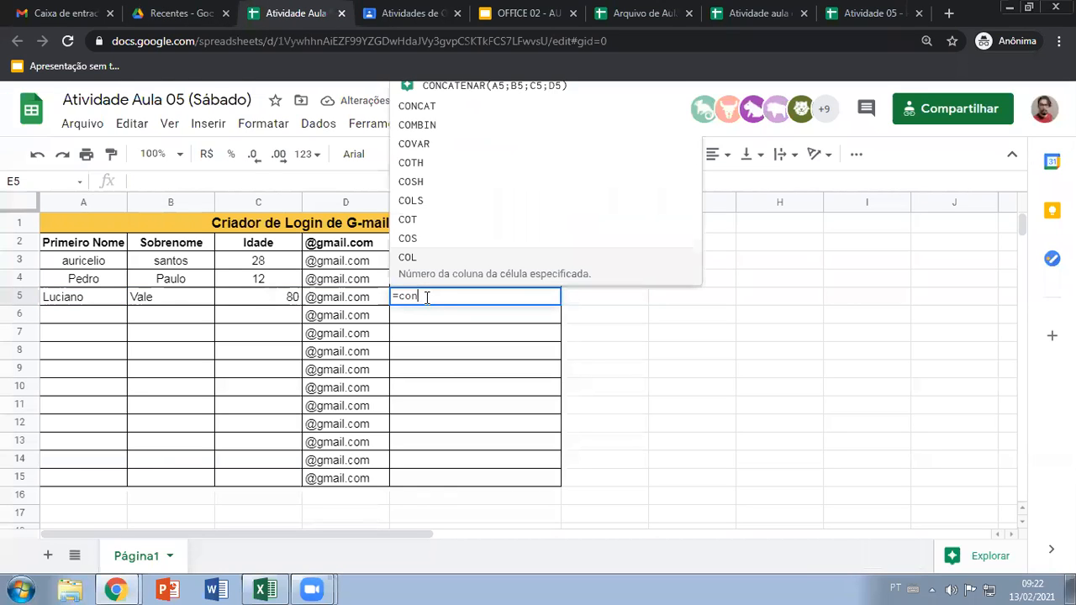
click(443, 168)
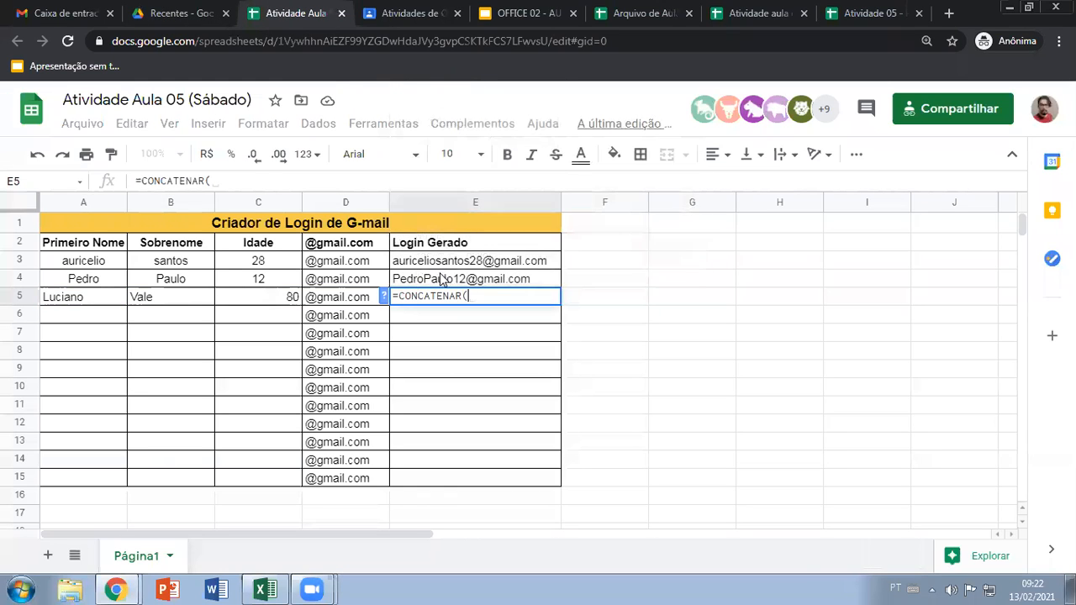
click(101, 299)
text(;)
click(154, 301)
text(;)
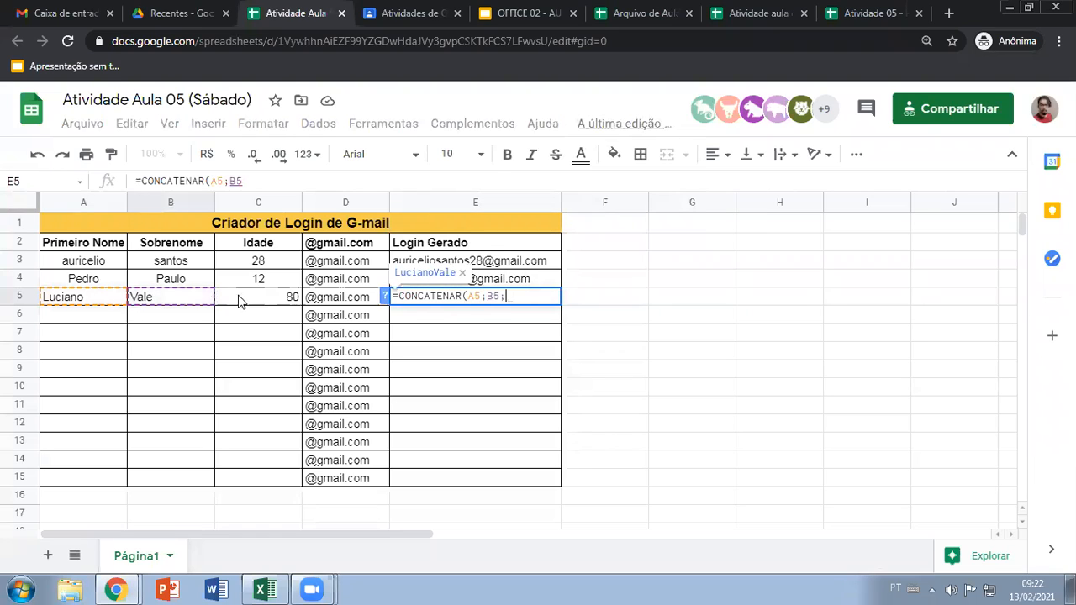
click(241, 299)
text(;)
click(370, 301)
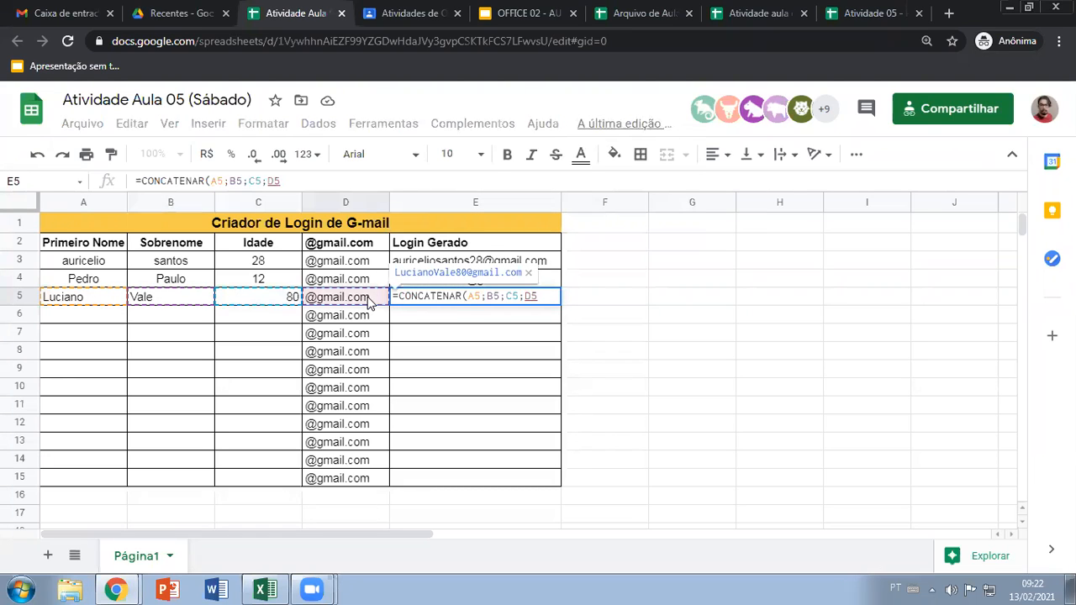
key(Return)
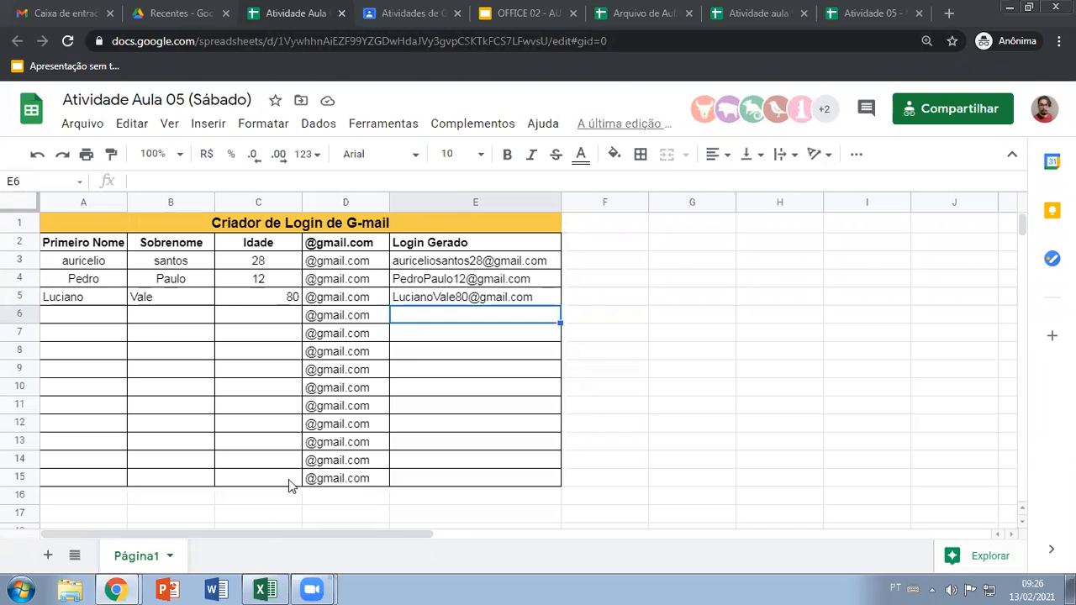
click(264, 590)
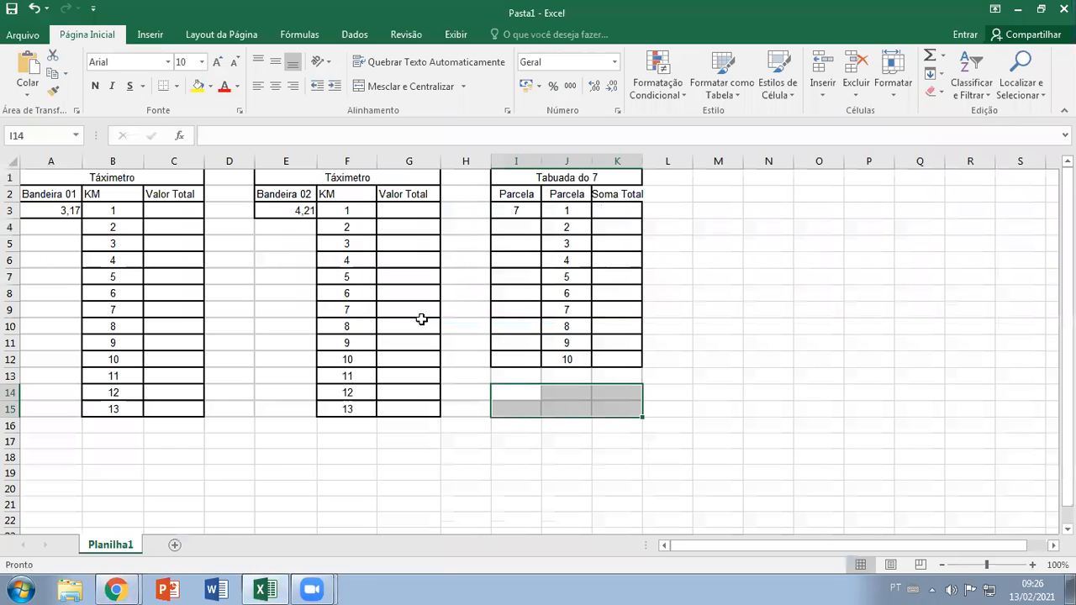
click(10, 13)
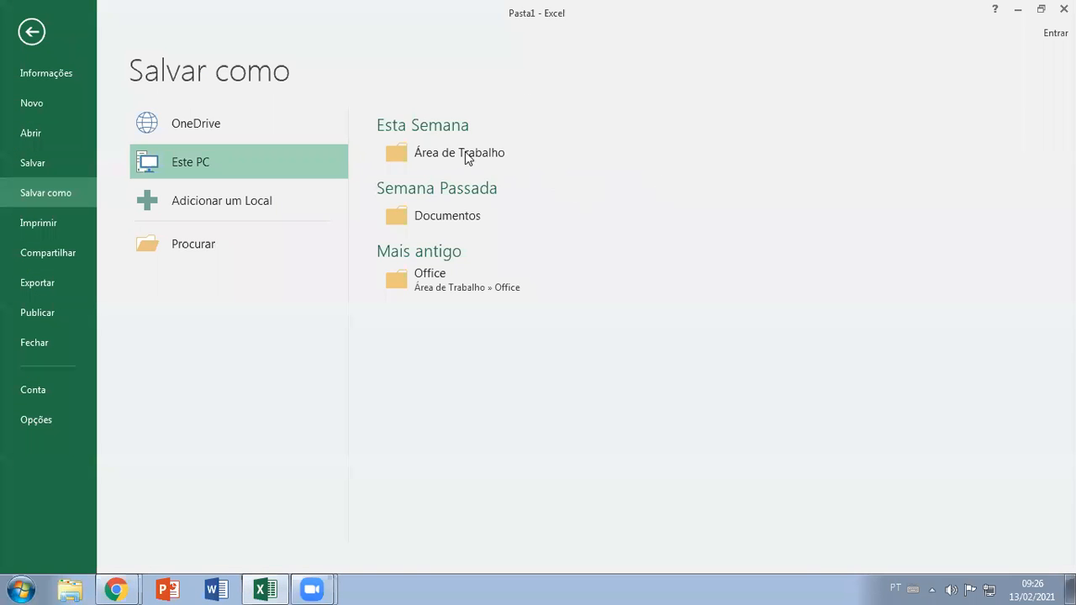
click(458, 220)
click(170, 269)
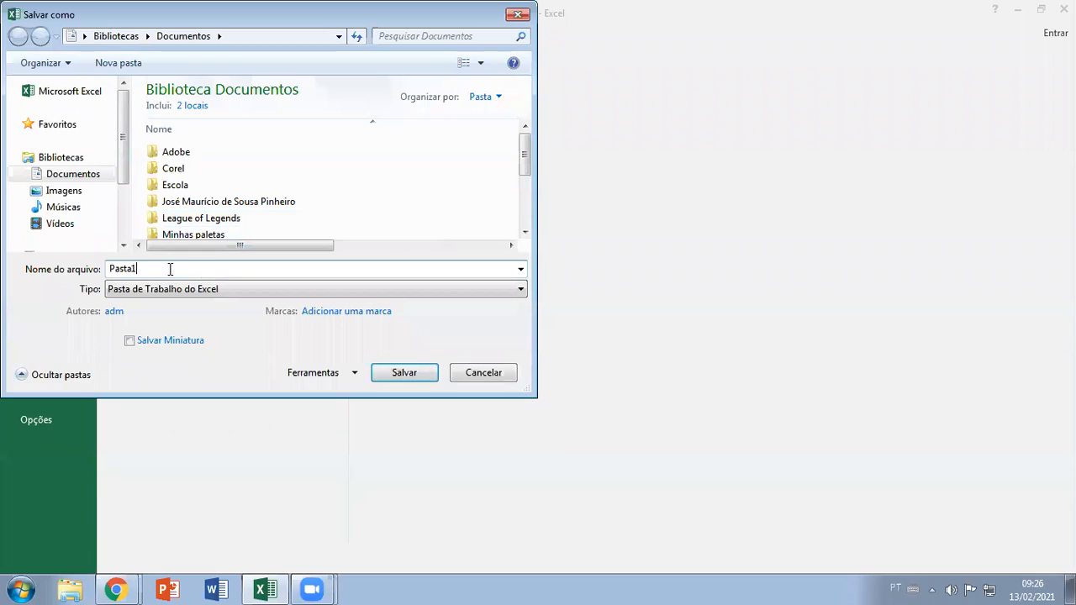
double_click(170, 269)
key(BackSpace)
text(A)
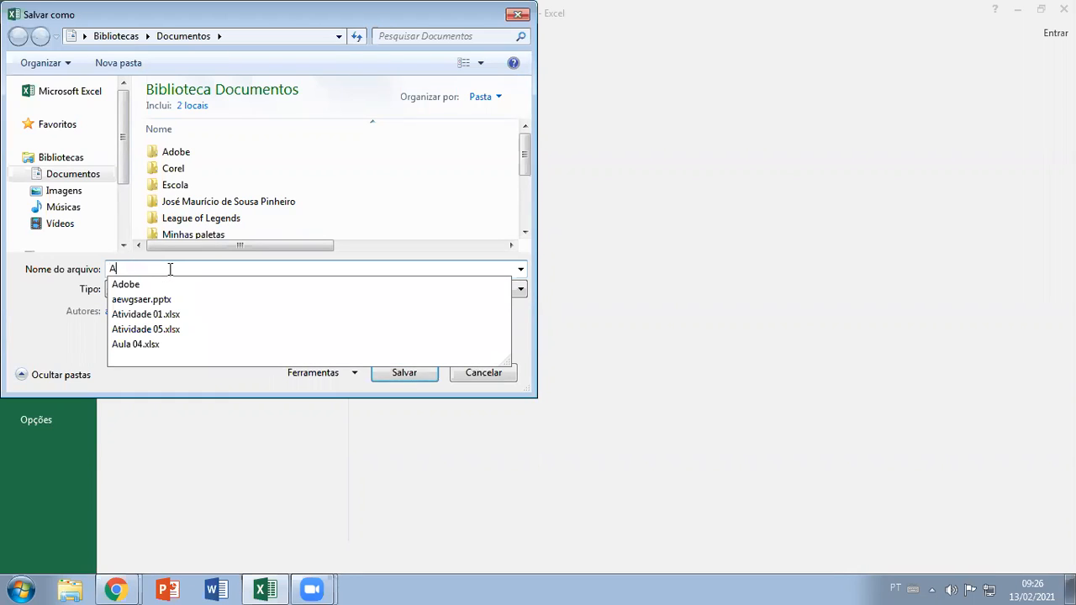
text(tivi)
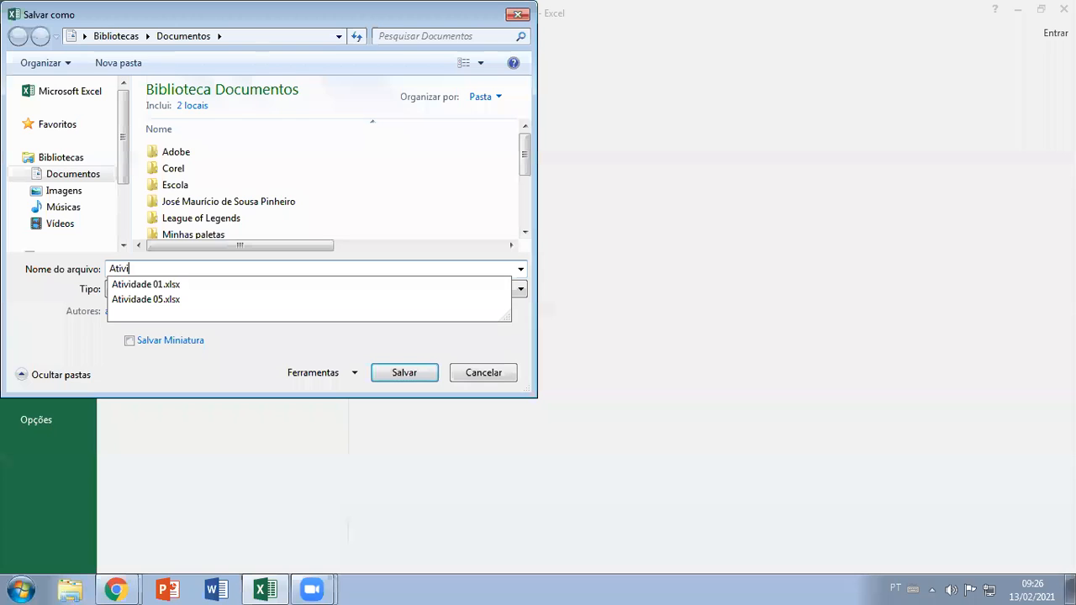
text(dad)
key(BackSpace)
key(BackSpace)
key(BackSpace)
key(BackSpace)
key(BackSpace)
key(BackSpace)
key(BackSpace)
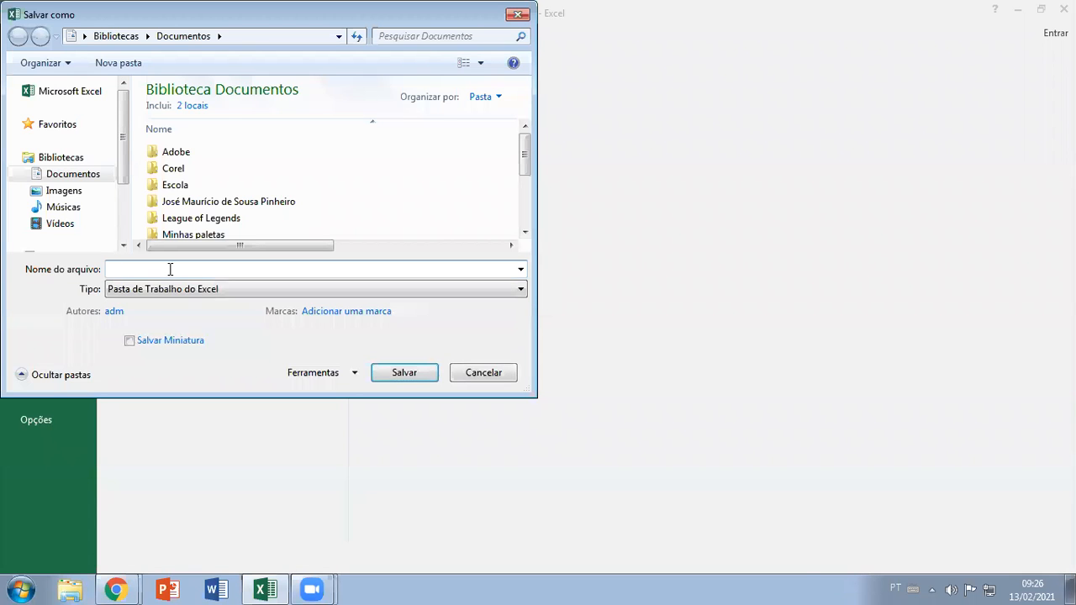
key(Escape)
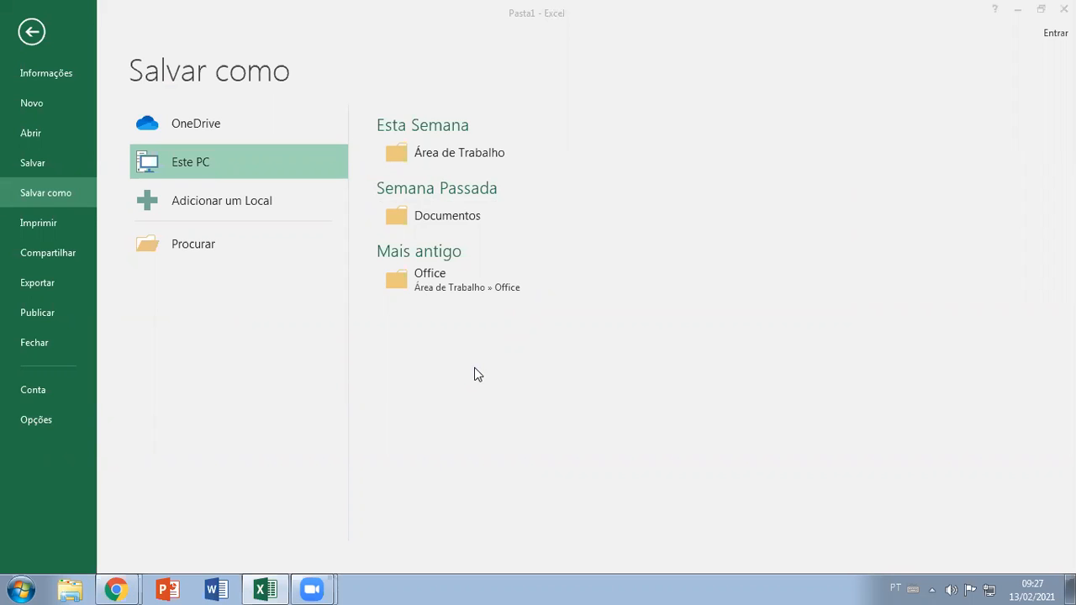
click(1063, 8)
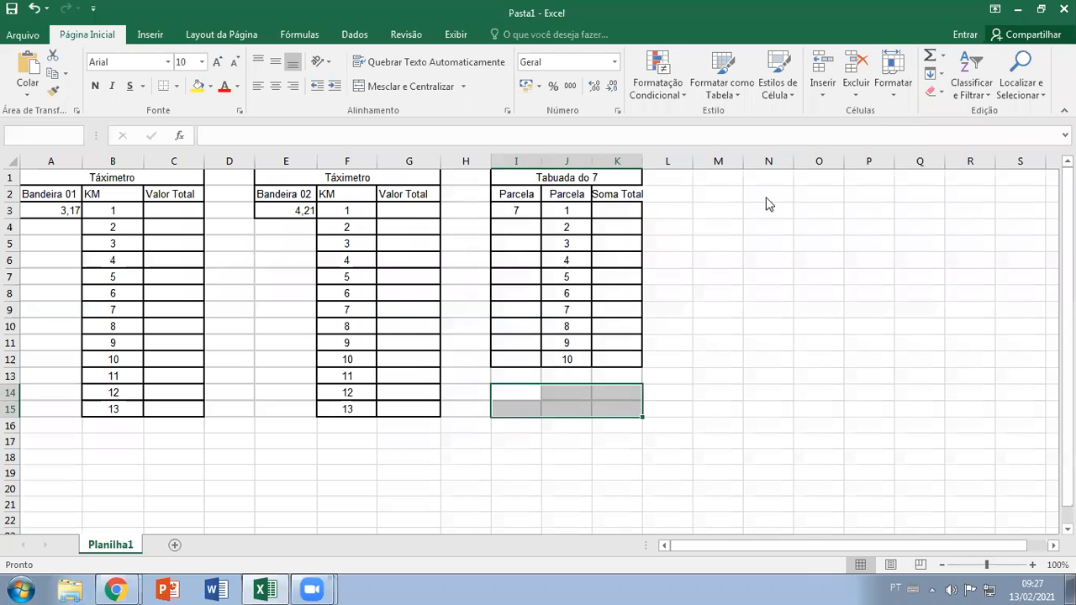
click(745, 243)
click(116, 589)
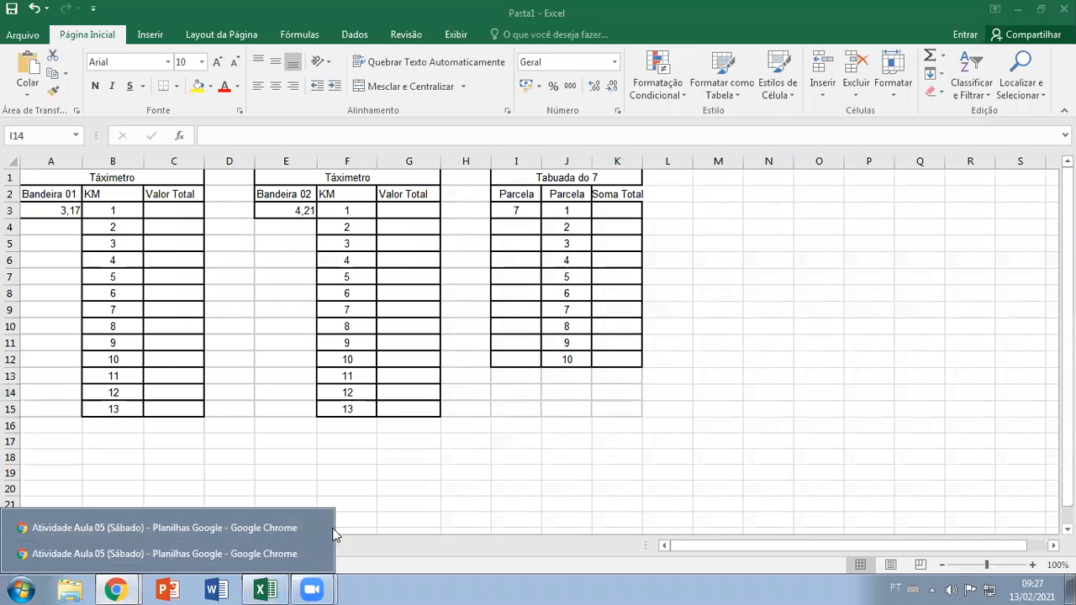
click(424, 497)
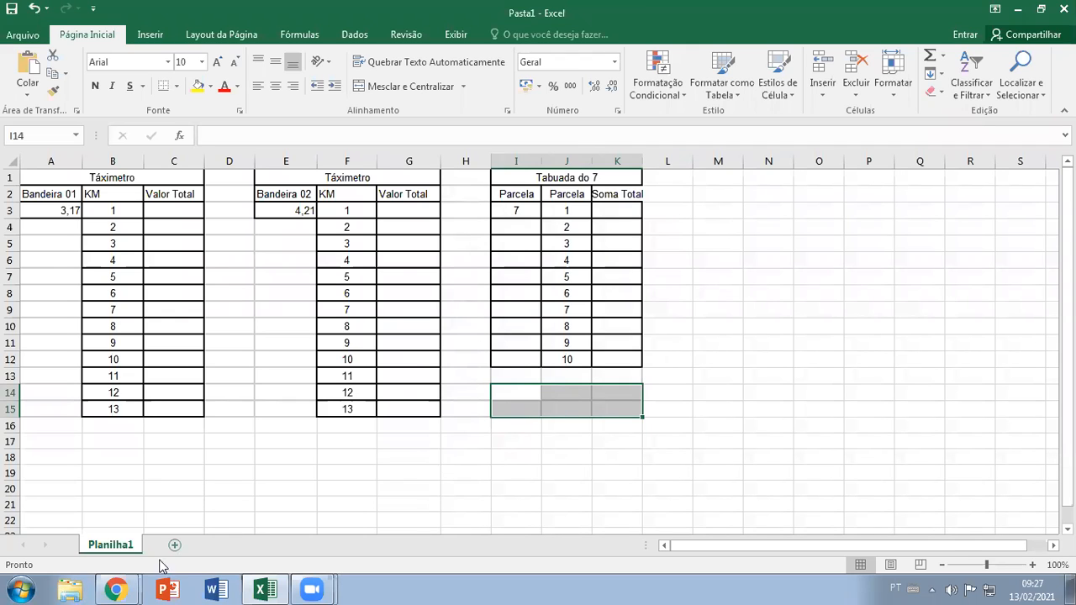
Switch back to the editable Atividade Aula 05 (Sábado) spreadsheet, inspect the sorting and filter options for the data, and select A3:E15
mouse_move(116, 587)
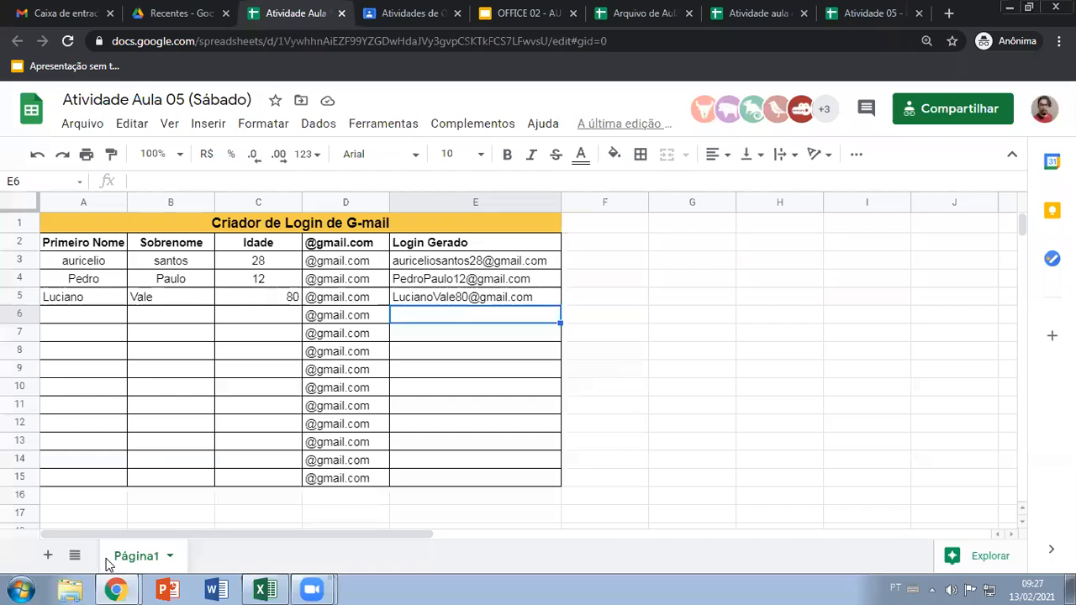
click(122, 551)
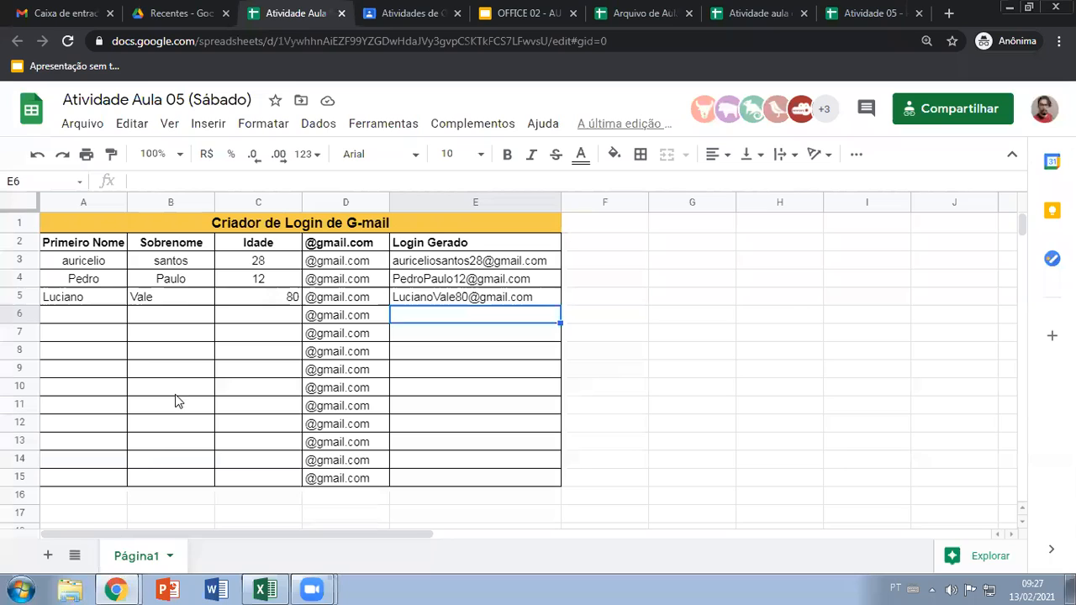
click(126, 351)
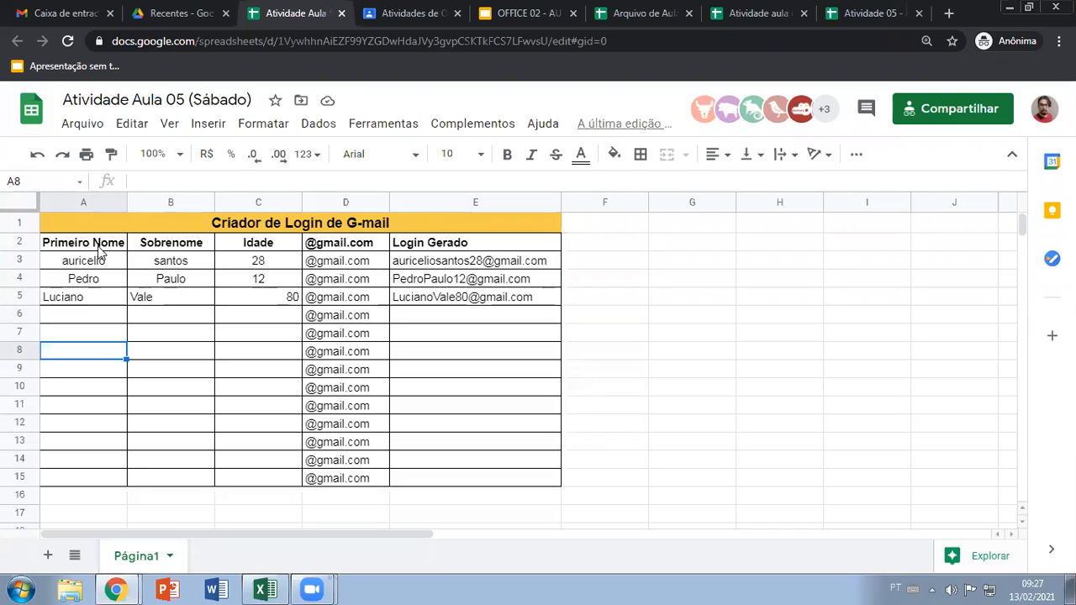
drag(81, 262, 429, 481)
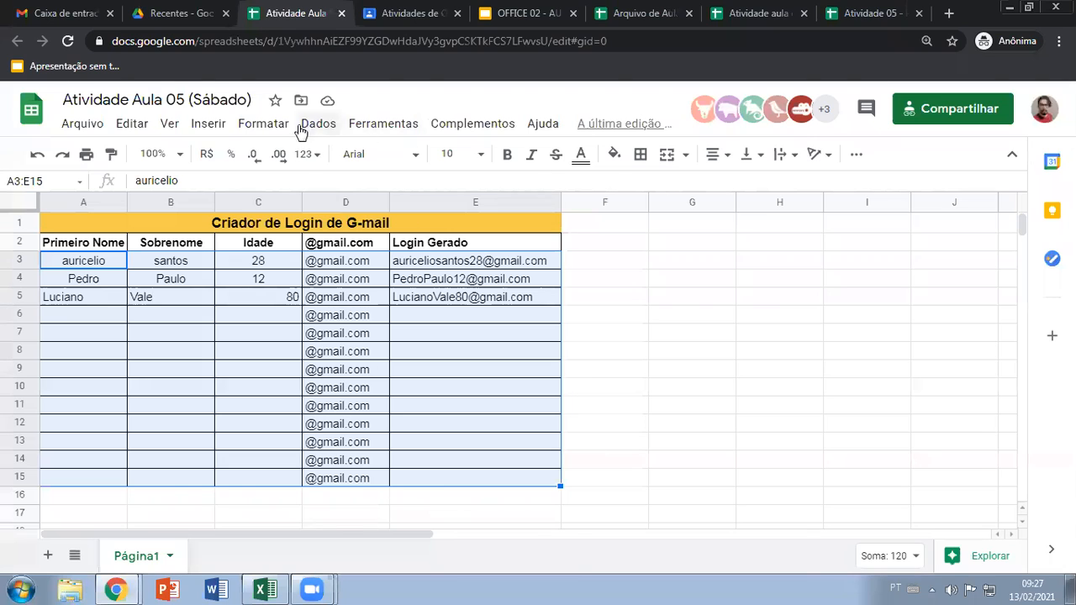
click(319, 123)
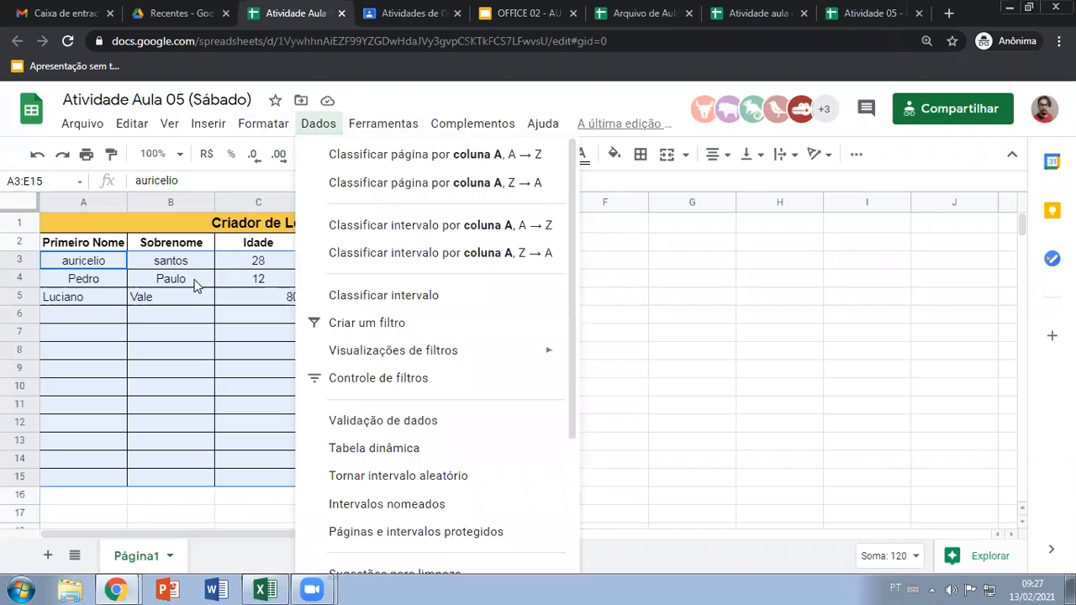
click(183, 339)
click(105, 266)
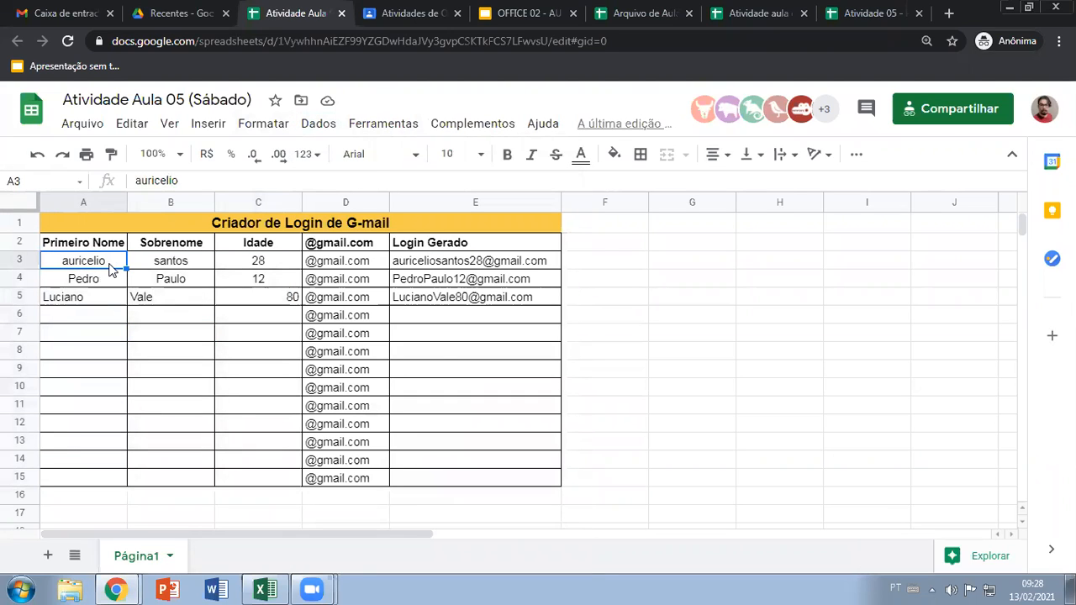
mouse_move(107, 265)
mouse_down()
mouse_move(395, 296)
mouse_move(430, 481)
mouse_up()
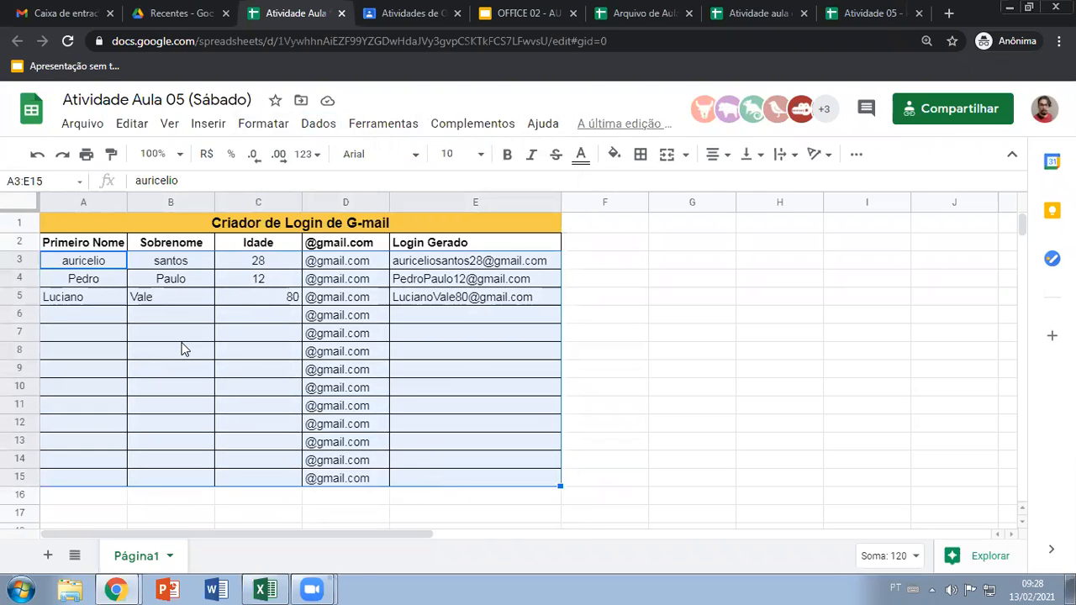
Review the first name, surname, age and domain columns of the login table, following the data across the filled rows
click(155, 320)
drag(96, 269, 87, 483)
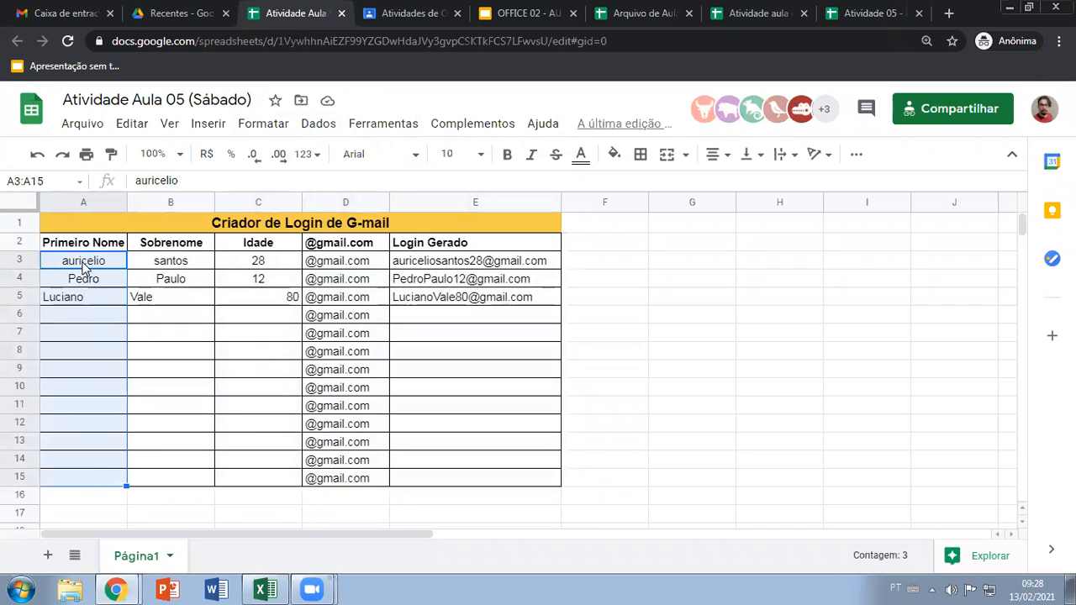
drag(177, 264, 167, 483)
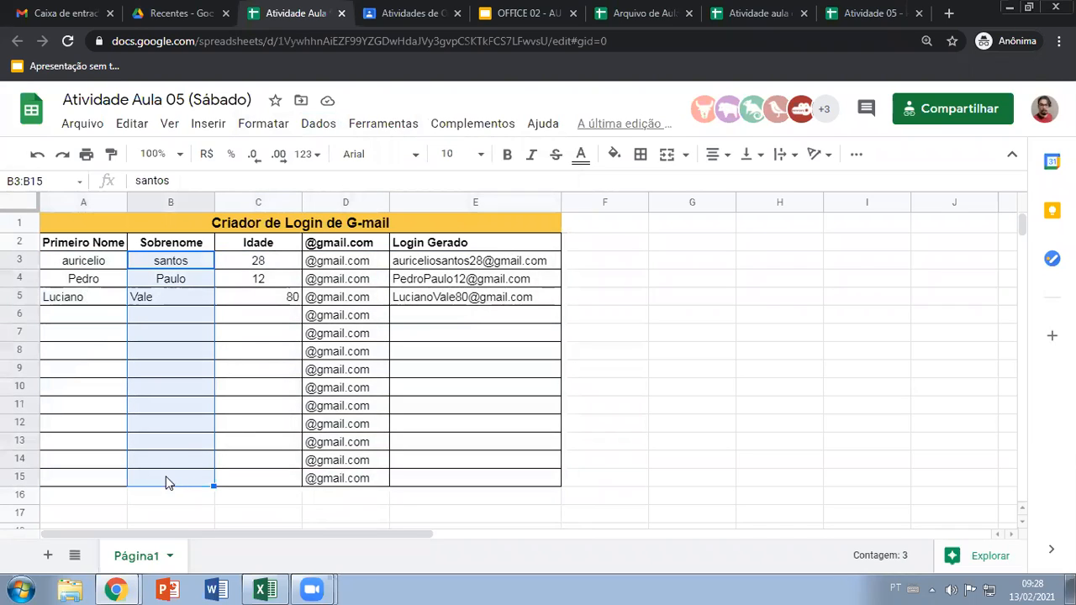
click(72, 265)
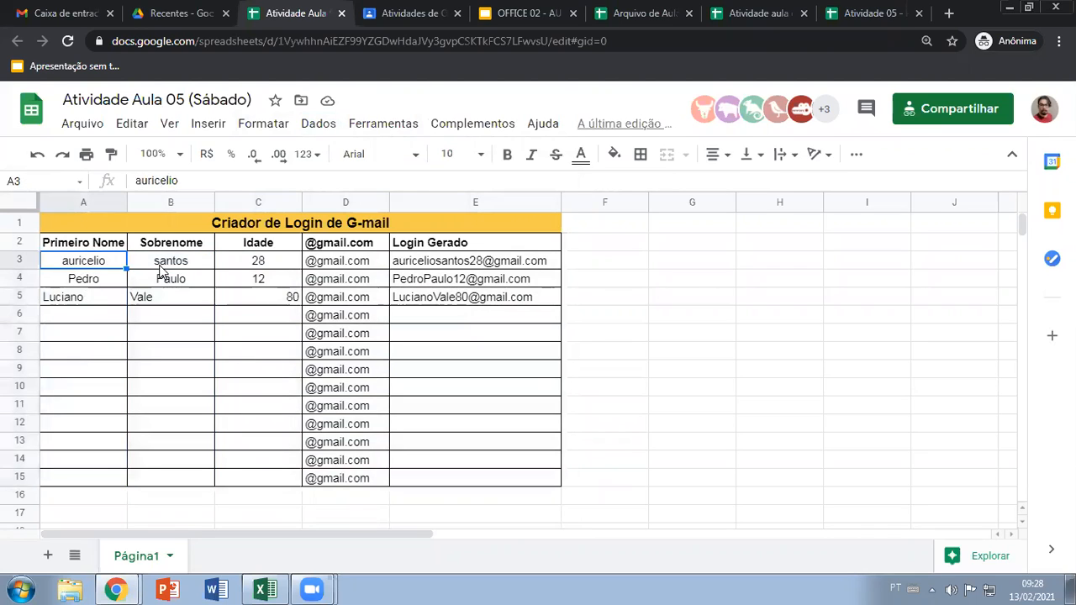
click(168, 263)
click(277, 259)
click(352, 258)
click(113, 267)
click(173, 266)
click(248, 267)
click(322, 267)
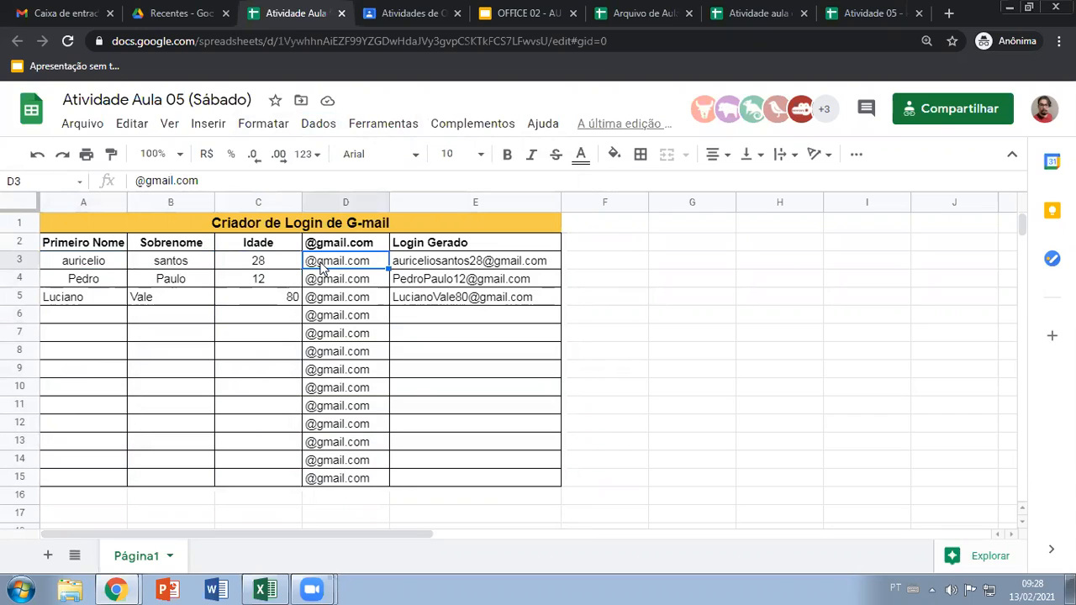
click(92, 267)
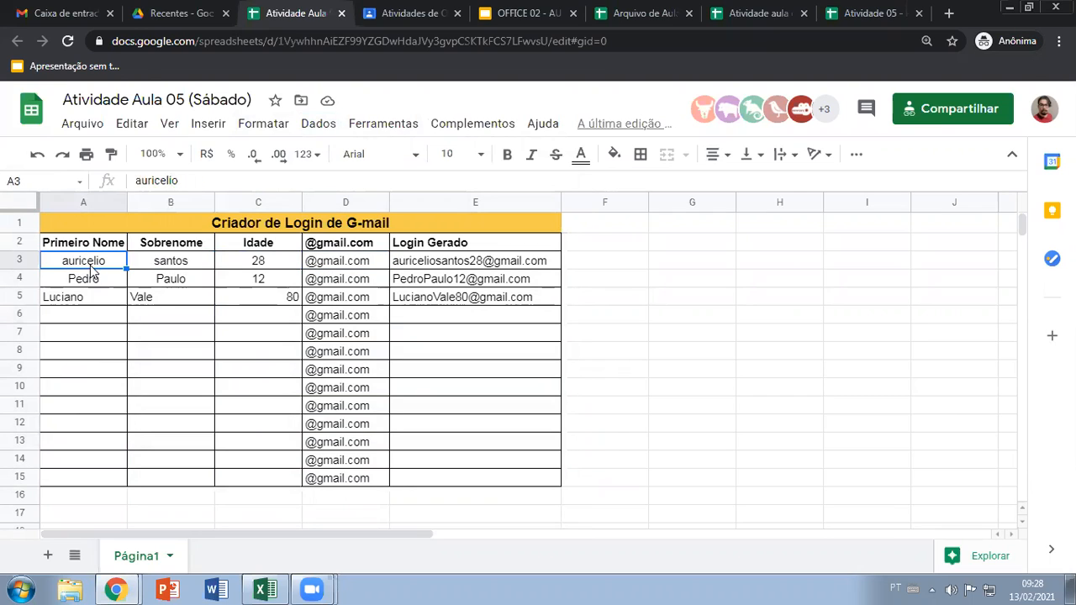
click(161, 298)
click(103, 286)
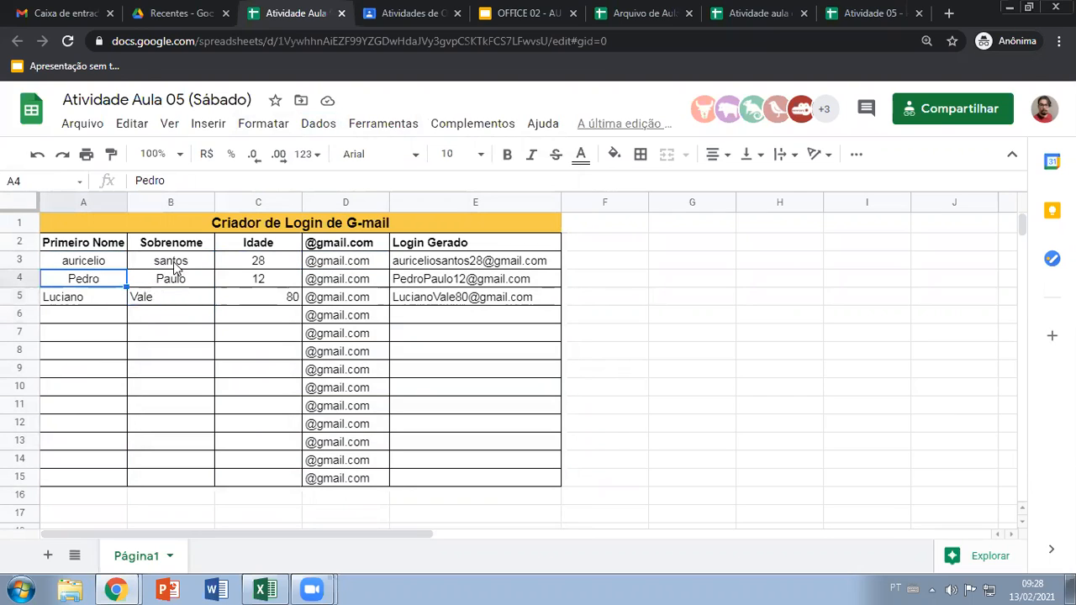
click(175, 267)
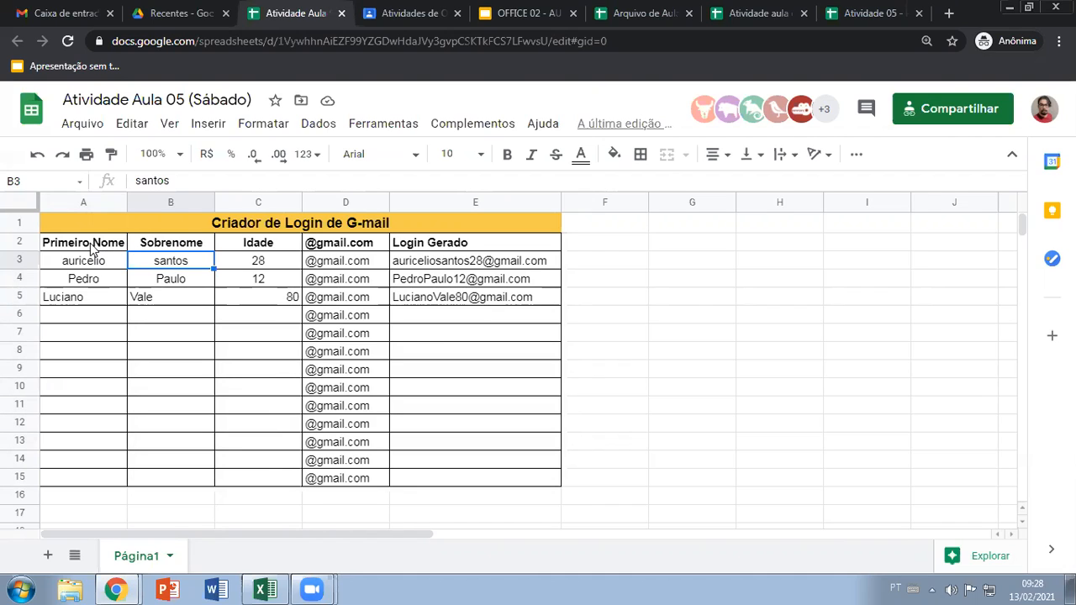
Create a filter on the header row A2:E2 of the login table
drag(91, 246, 433, 248)
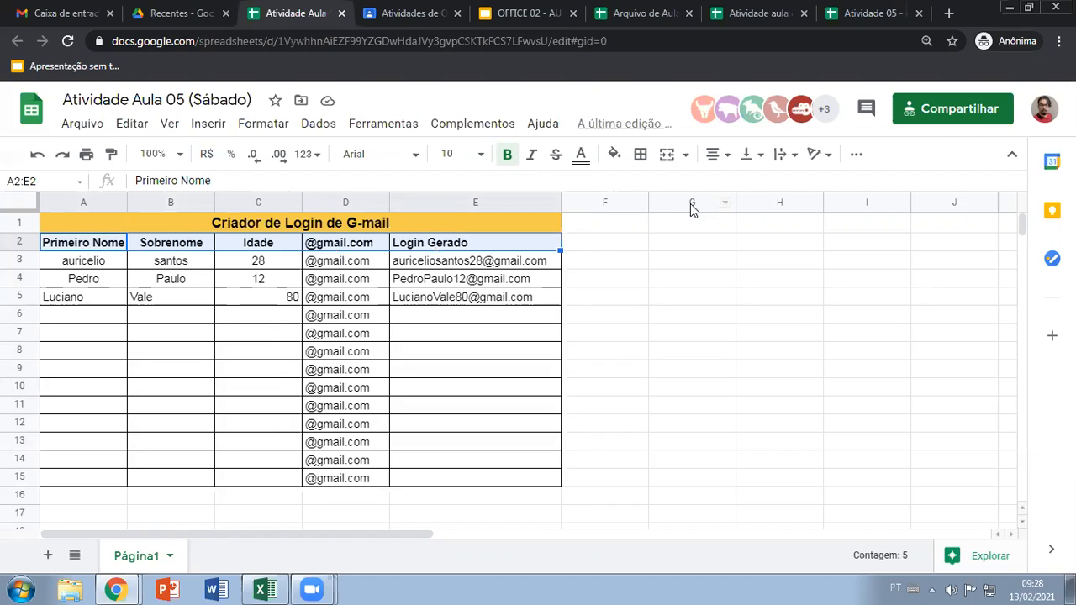
click(856, 158)
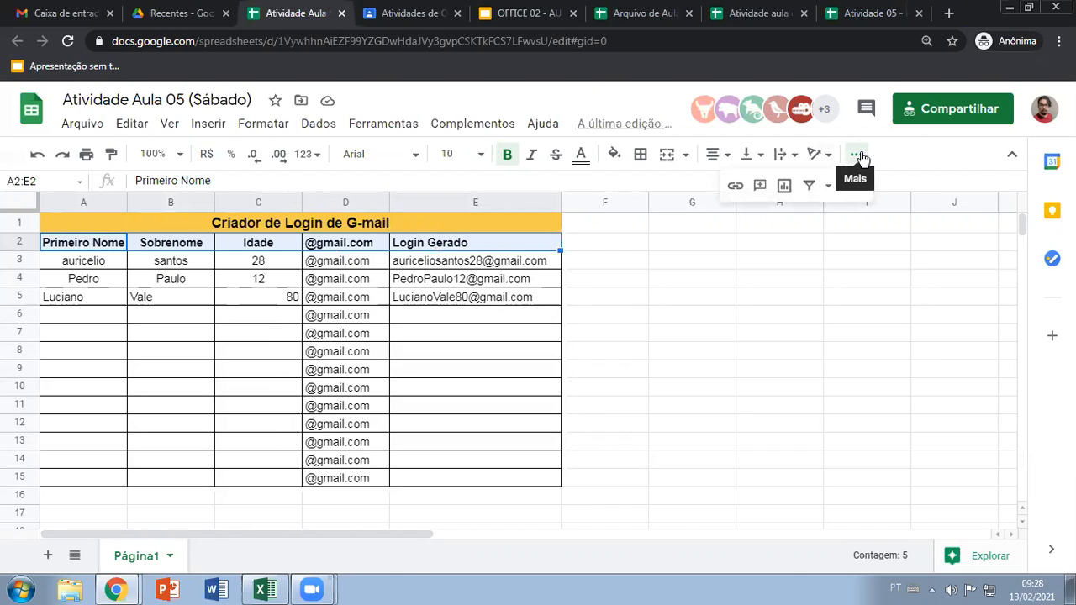
click(861, 158)
click(856, 159)
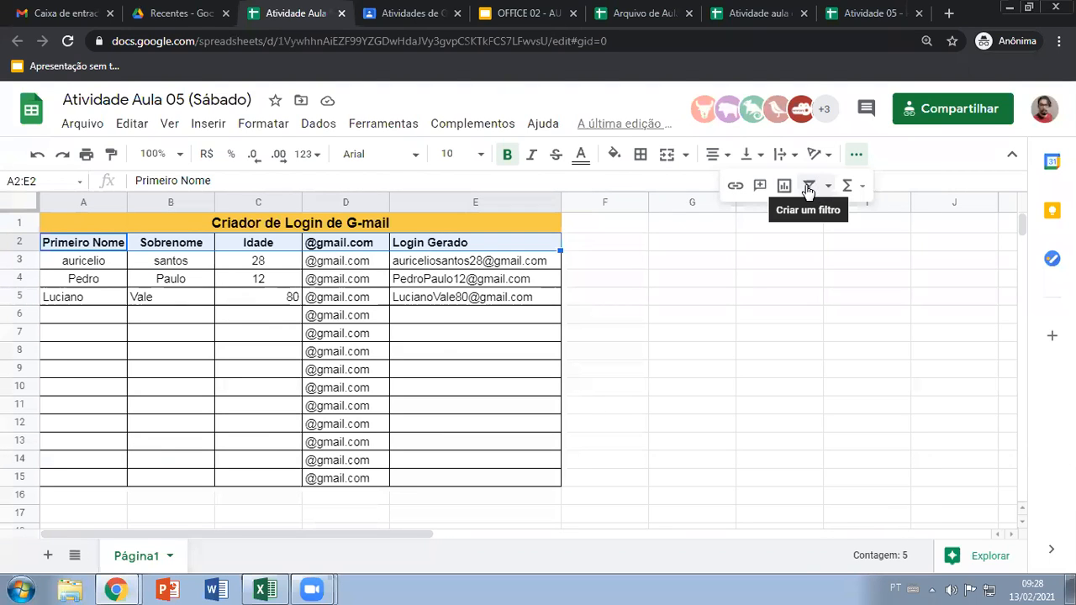
click(807, 191)
click(152, 335)
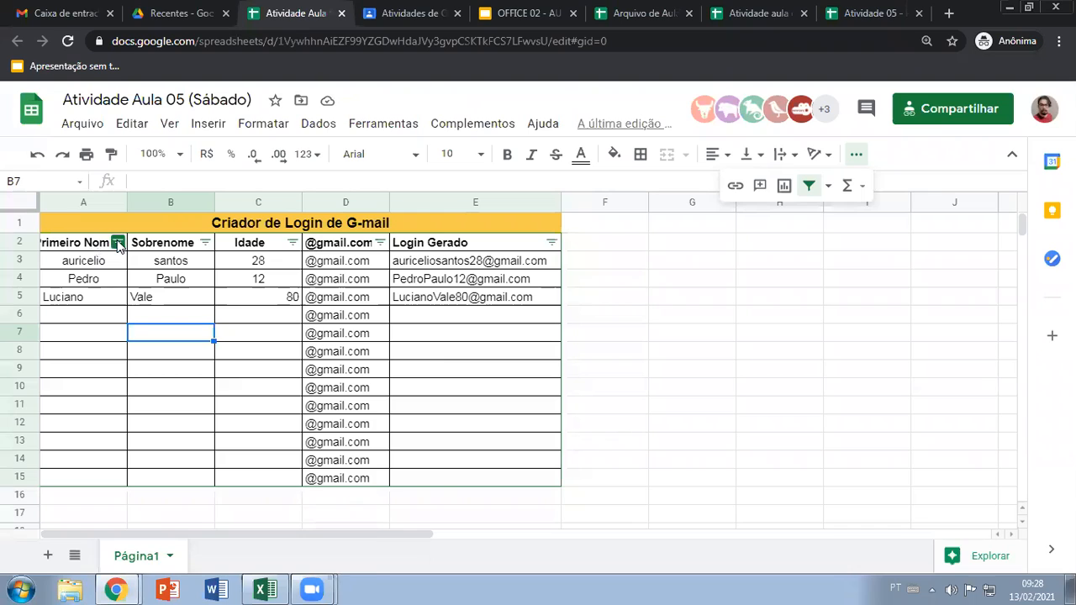
Sort the table A → Z by Primeiro Nome, check the first record, and re-sort it A → Z by Sobrenome
click(119, 243)
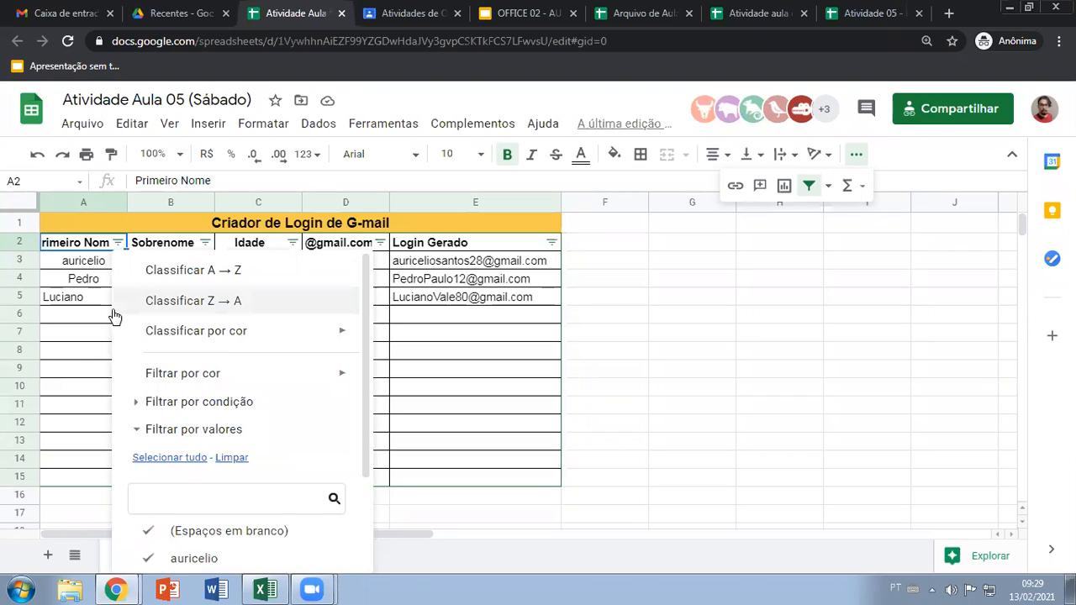
click(212, 272)
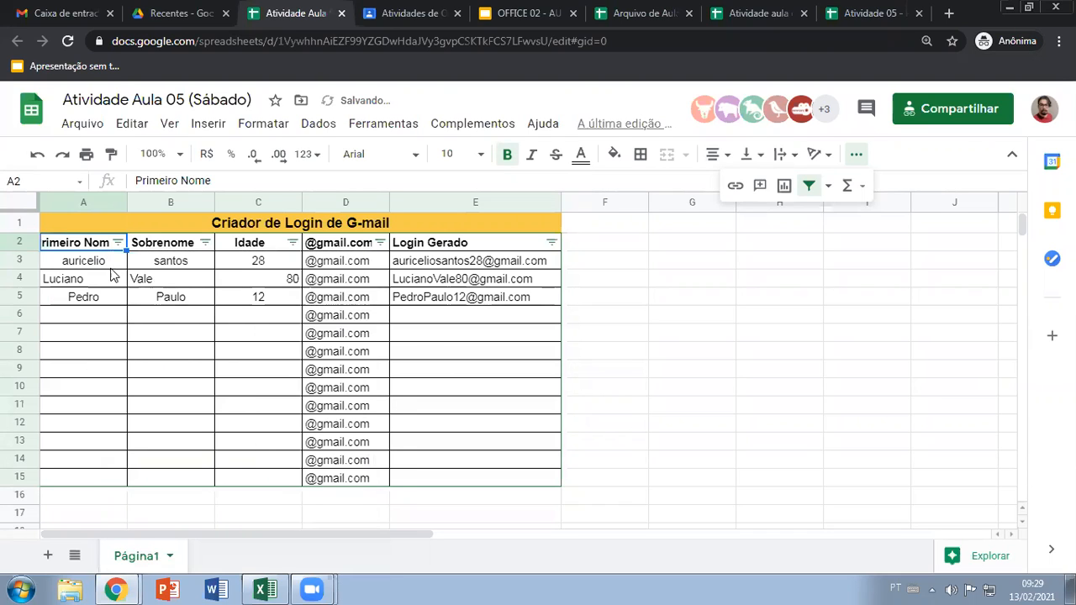
click(107, 267)
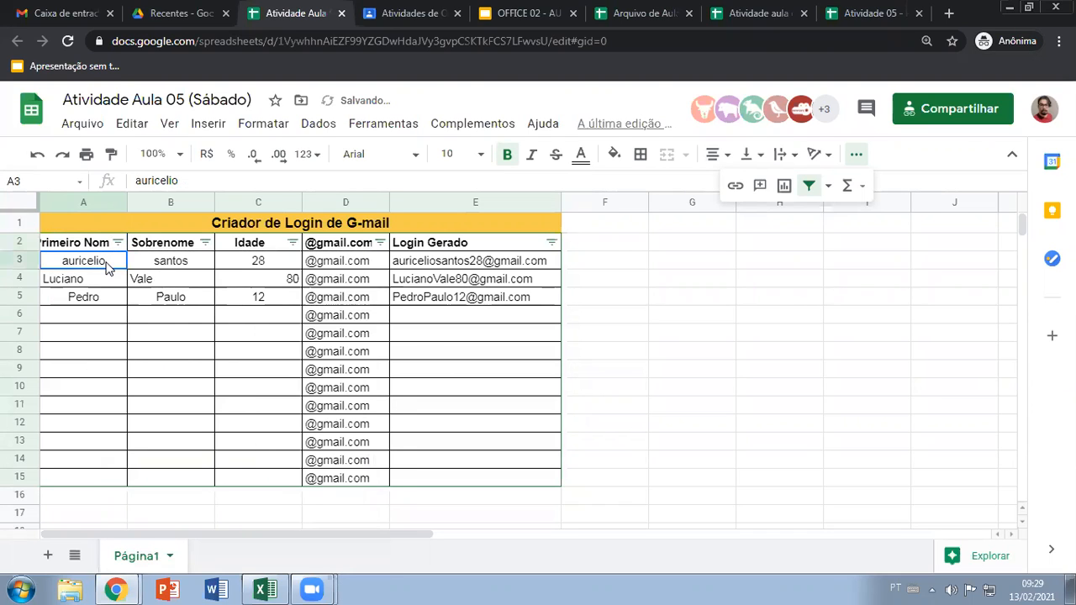
key(ctrl+shift+Right)
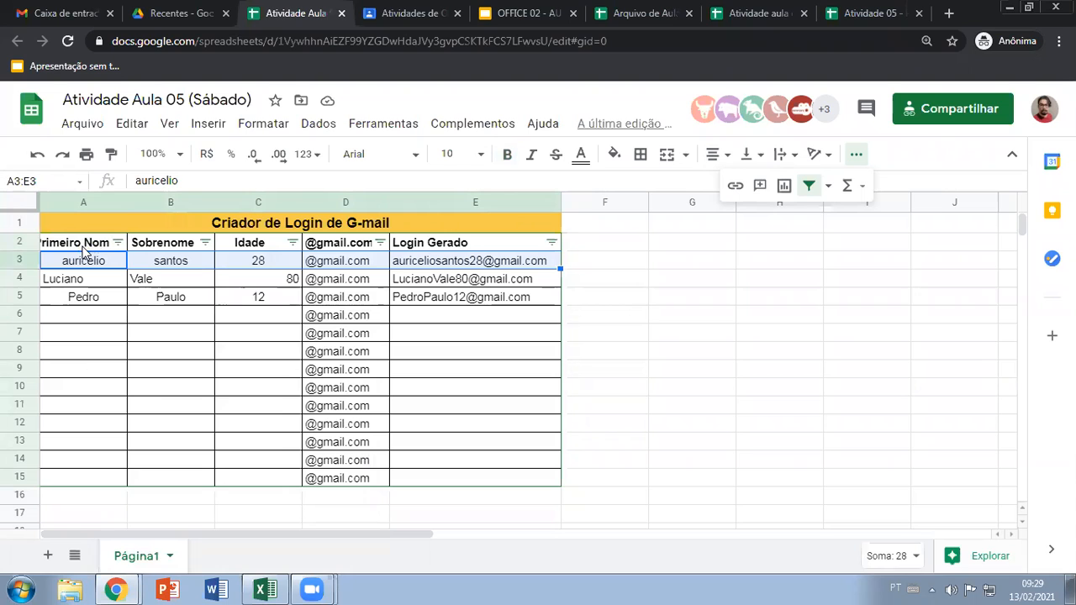
click(175, 260)
click(206, 242)
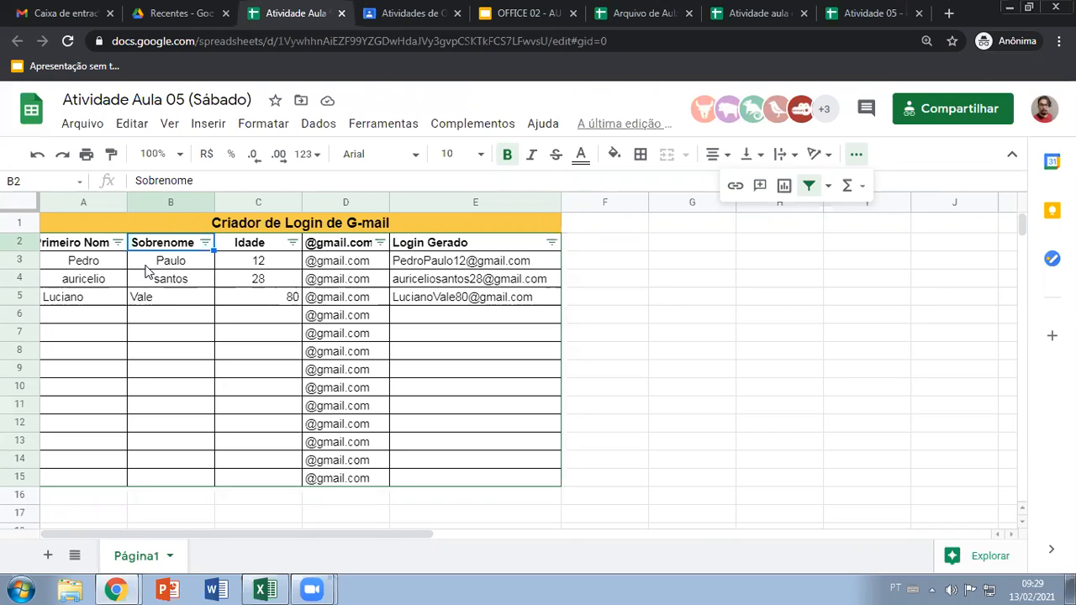
Center the first name, surname and age in A5:C5 to match the rows above
drag(87, 296, 286, 296)
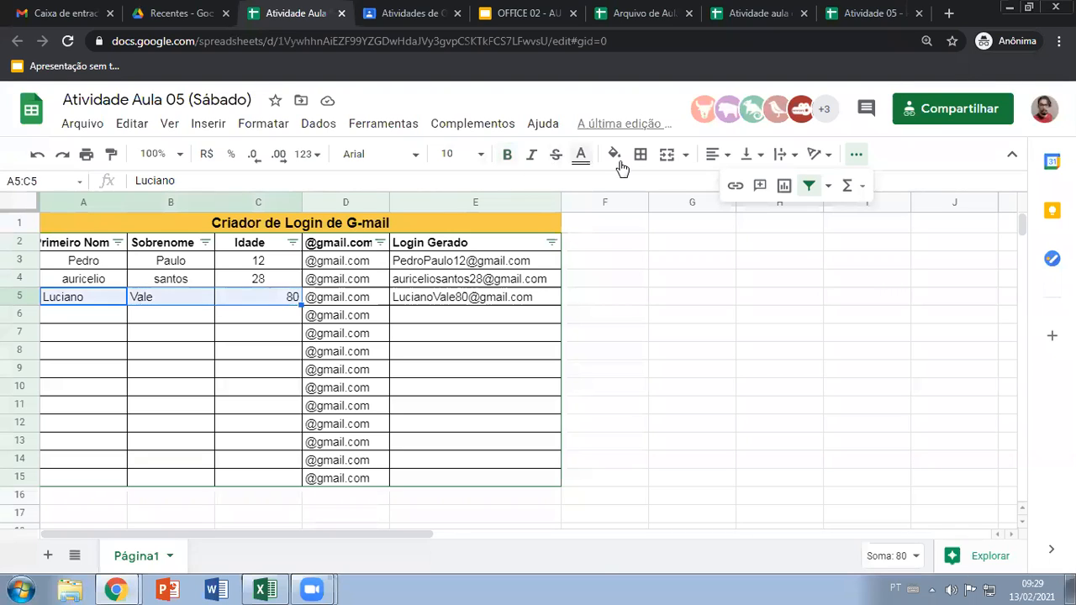
click(728, 159)
click(736, 183)
click(328, 353)
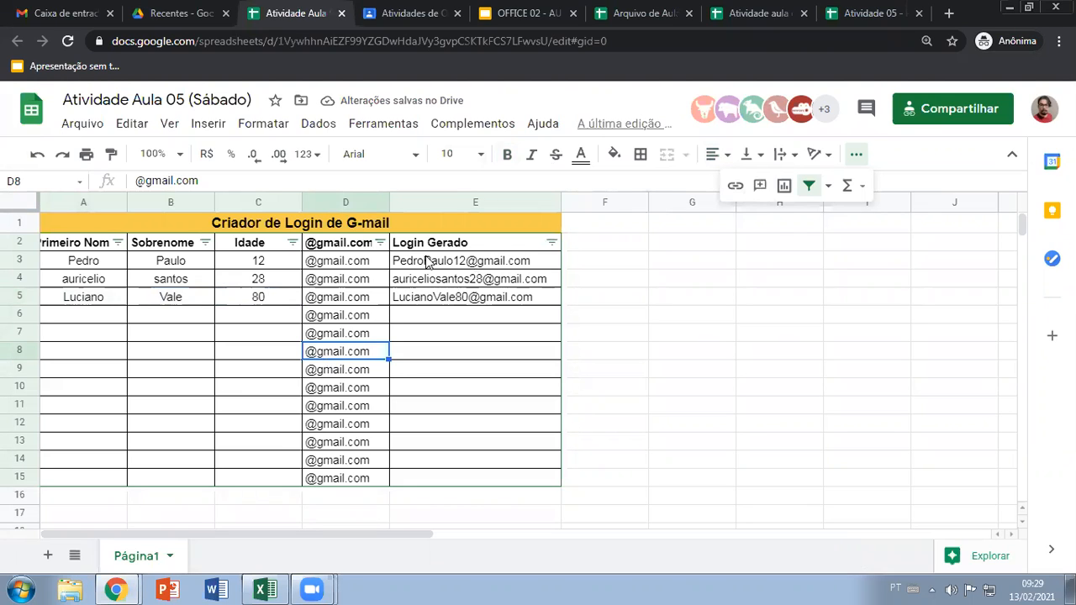
click(171, 264)
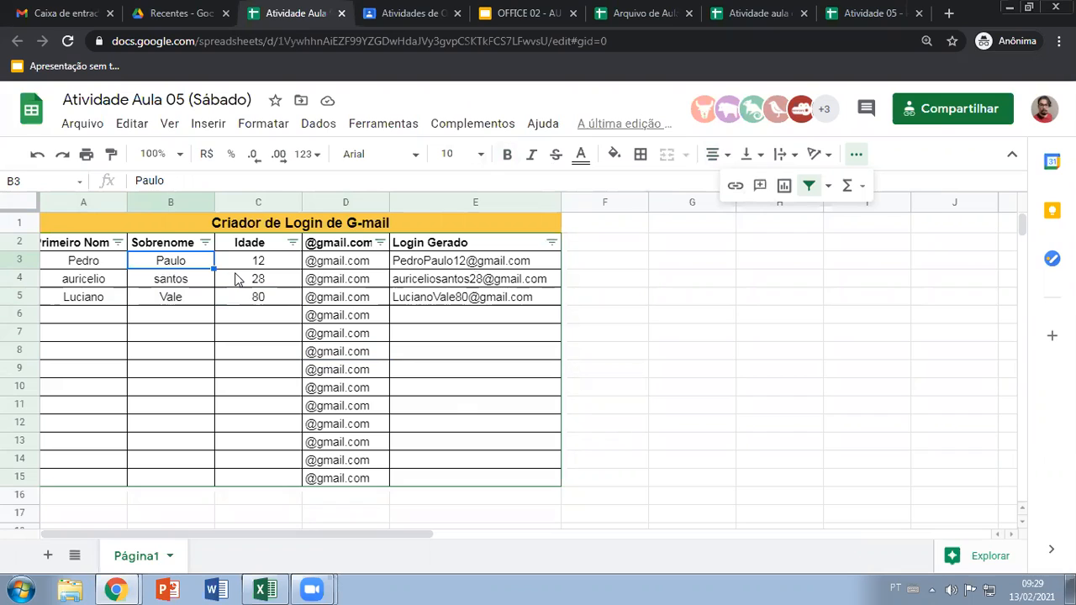
click(239, 335)
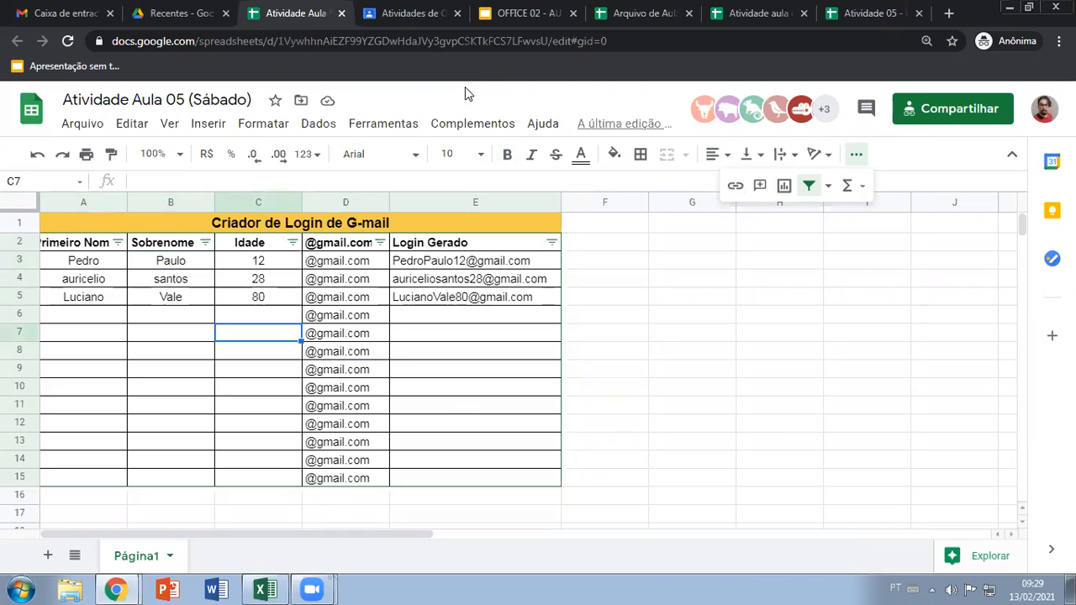
key(Tab)
key(Tab)
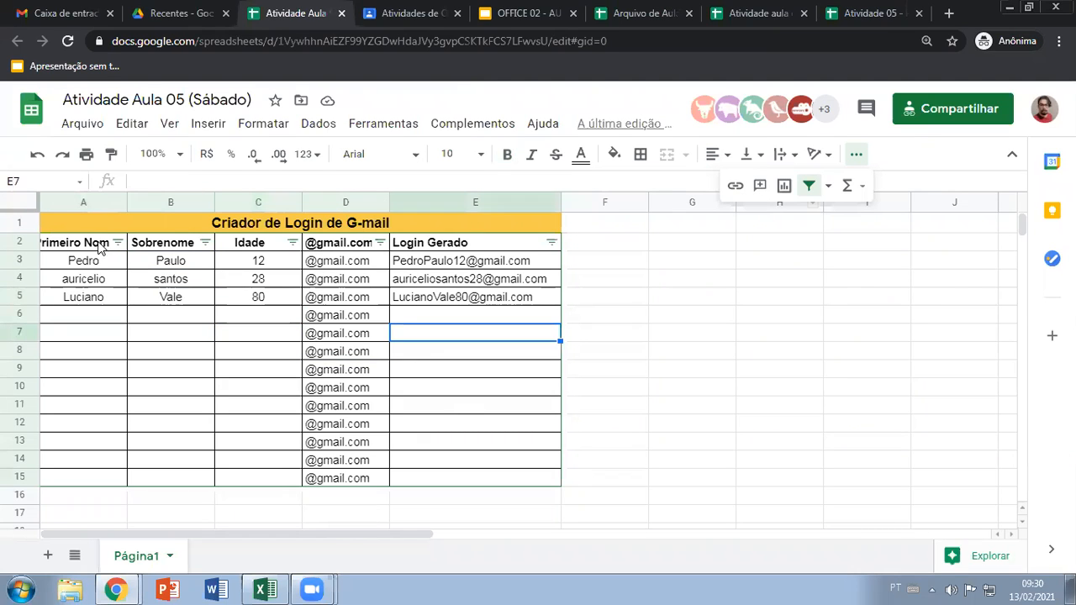
Remove the filter from the header row A2:E2
drag(99, 247, 168, 245)
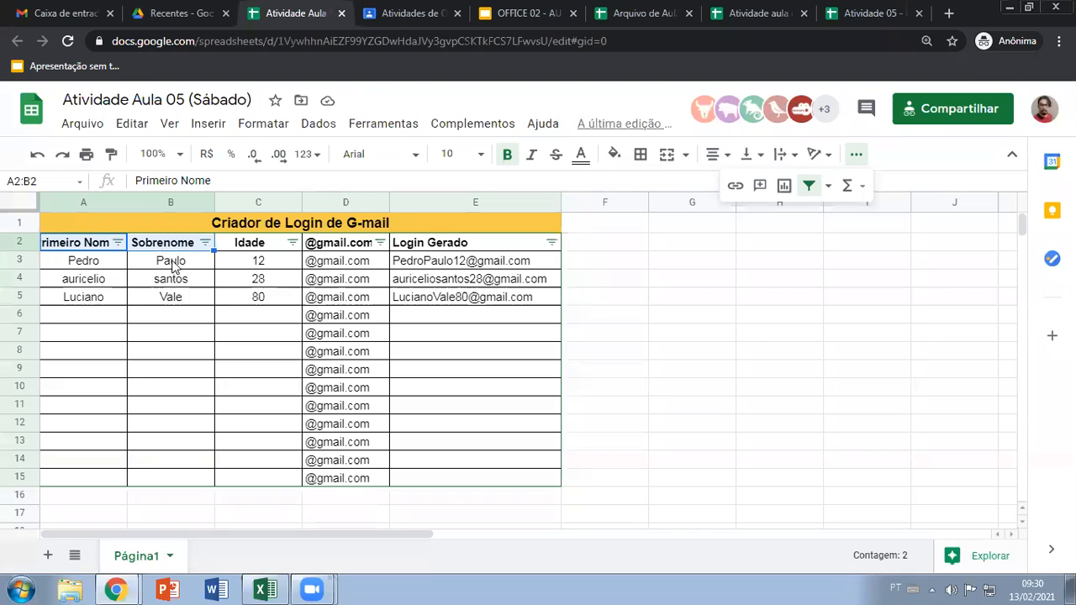
click(168, 260)
drag(114, 244, 427, 244)
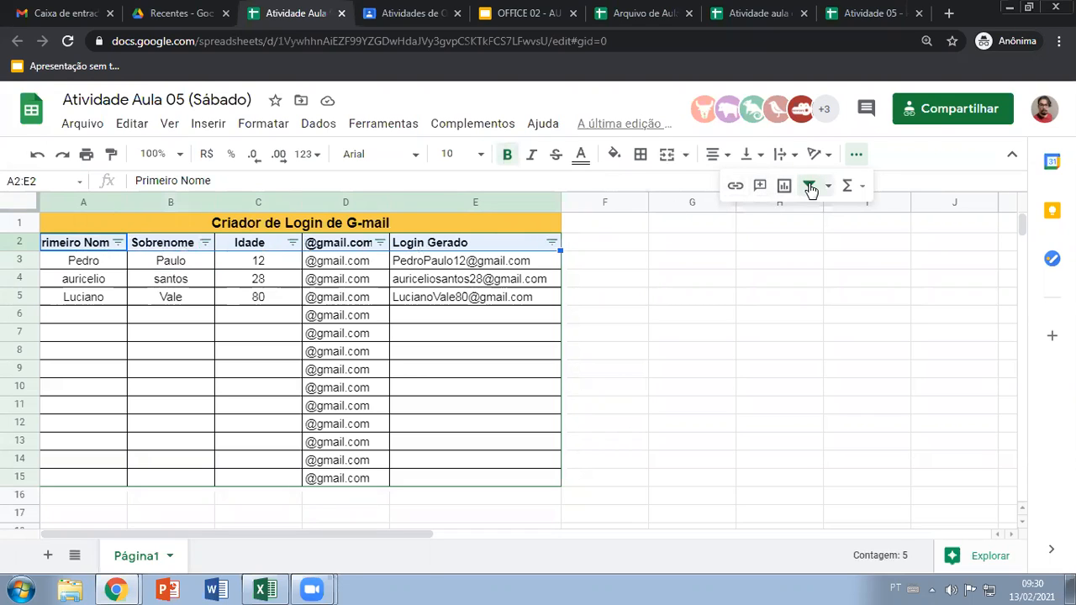
click(809, 185)
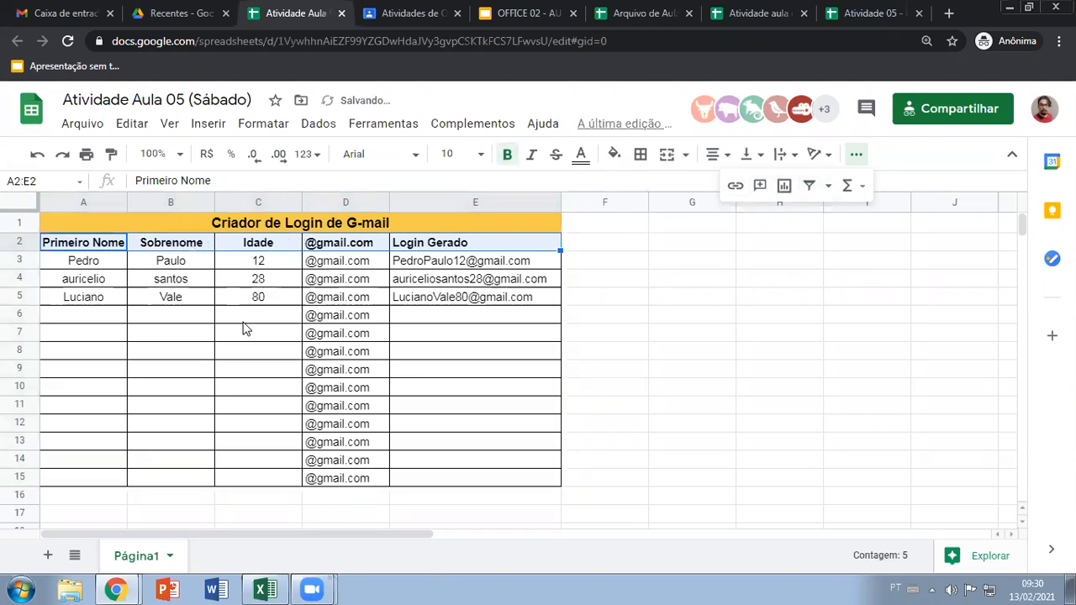
Try creating the filter from the merged title row A1:E1 instead of the column headers
click(202, 334)
click(182, 227)
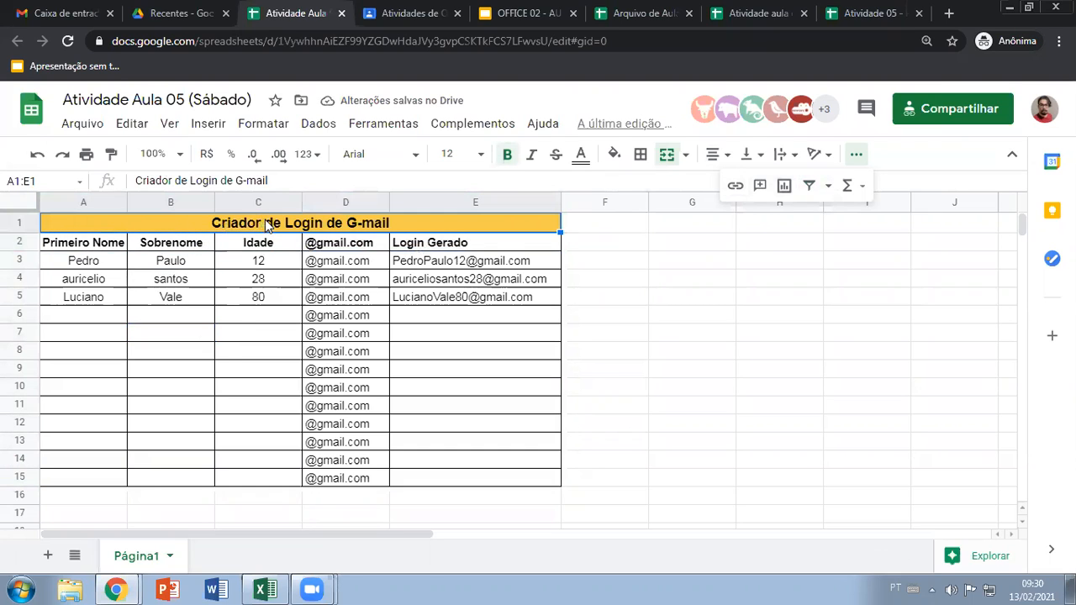
click(808, 185)
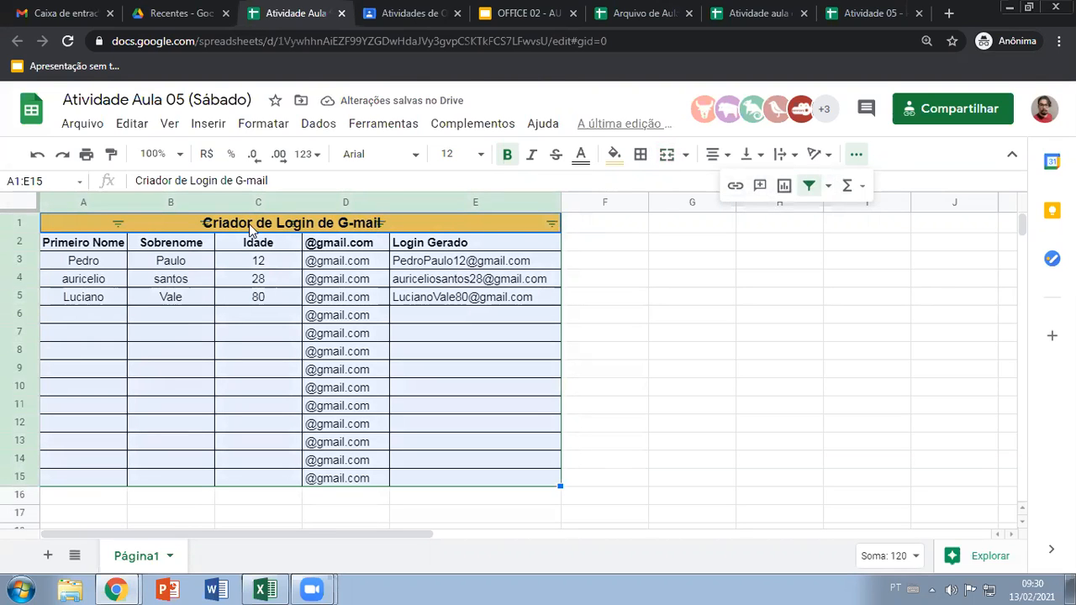
click(168, 285)
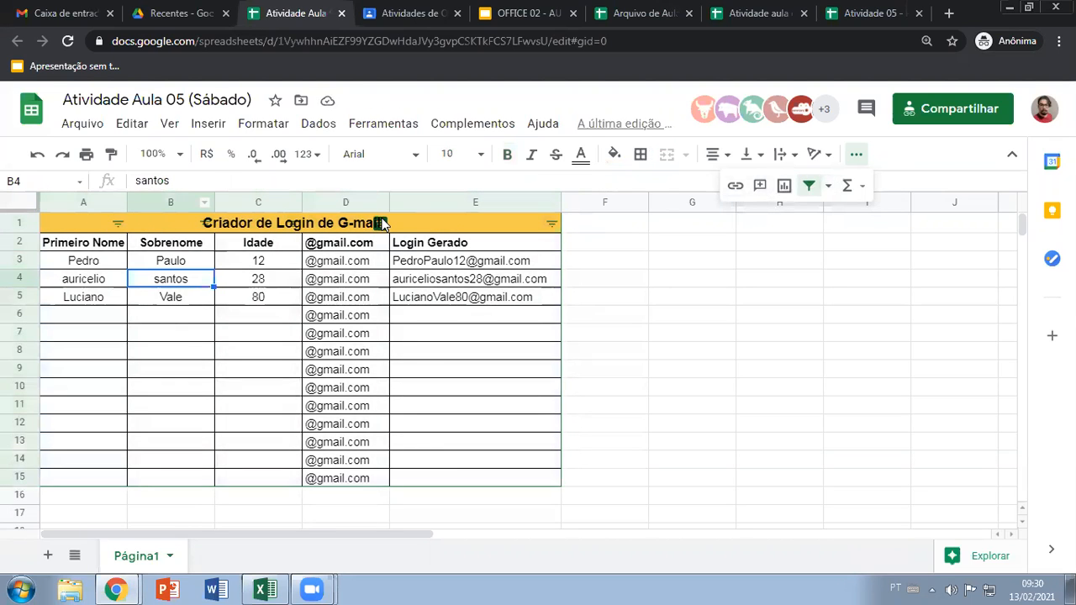
Compare the column headers with the title row and remove the filter from A1:E1
click(78, 248)
click(189, 246)
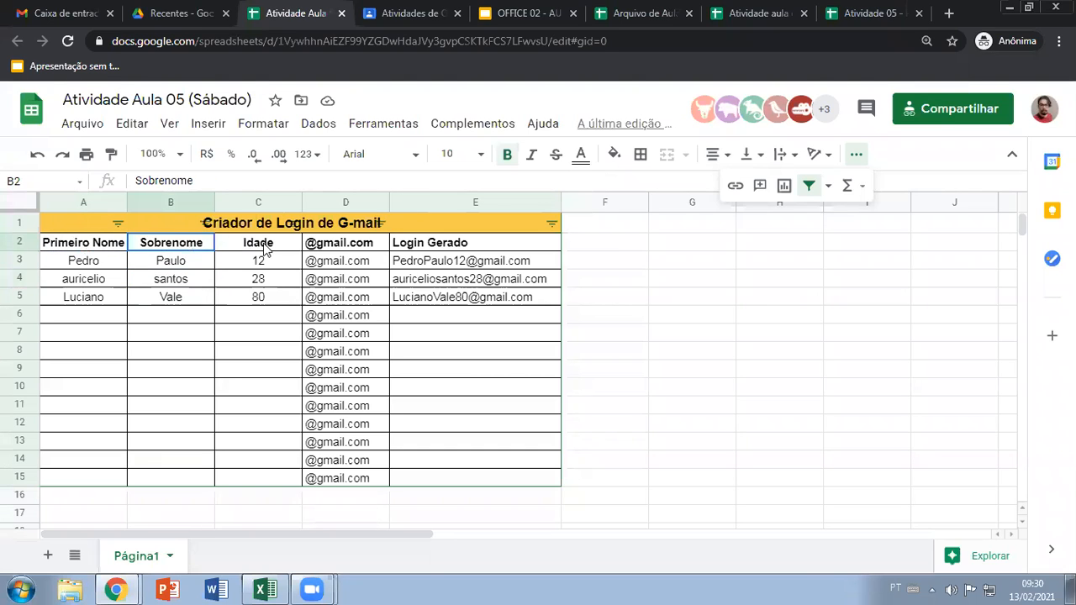
click(263, 244)
click(328, 247)
click(145, 225)
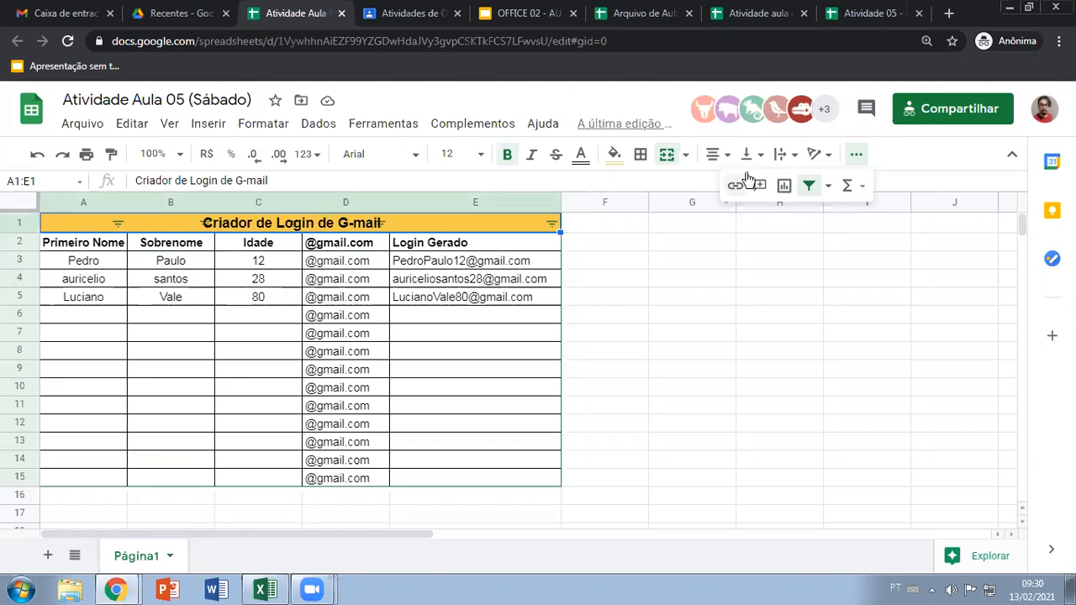
click(809, 185)
click(346, 314)
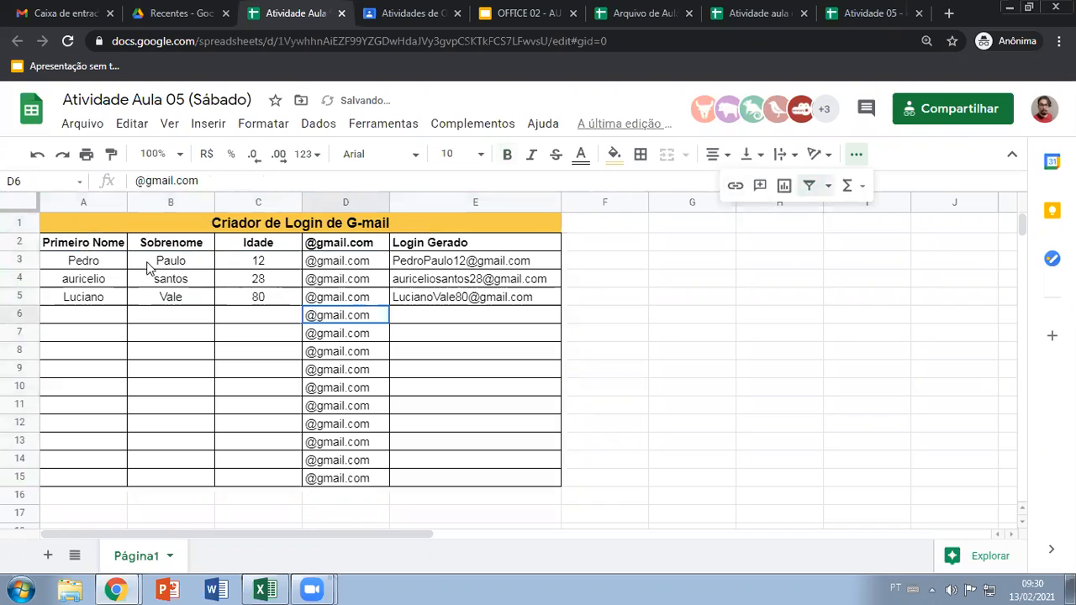
Create the filter again on the column headers in A2:E2
drag(71, 243, 437, 244)
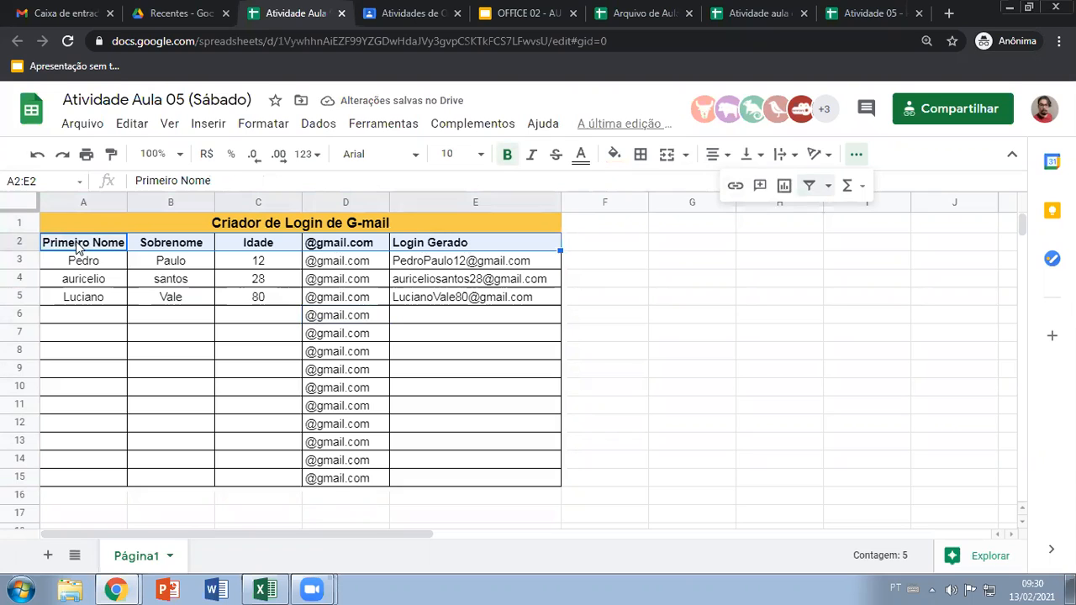
click(810, 185)
click(179, 328)
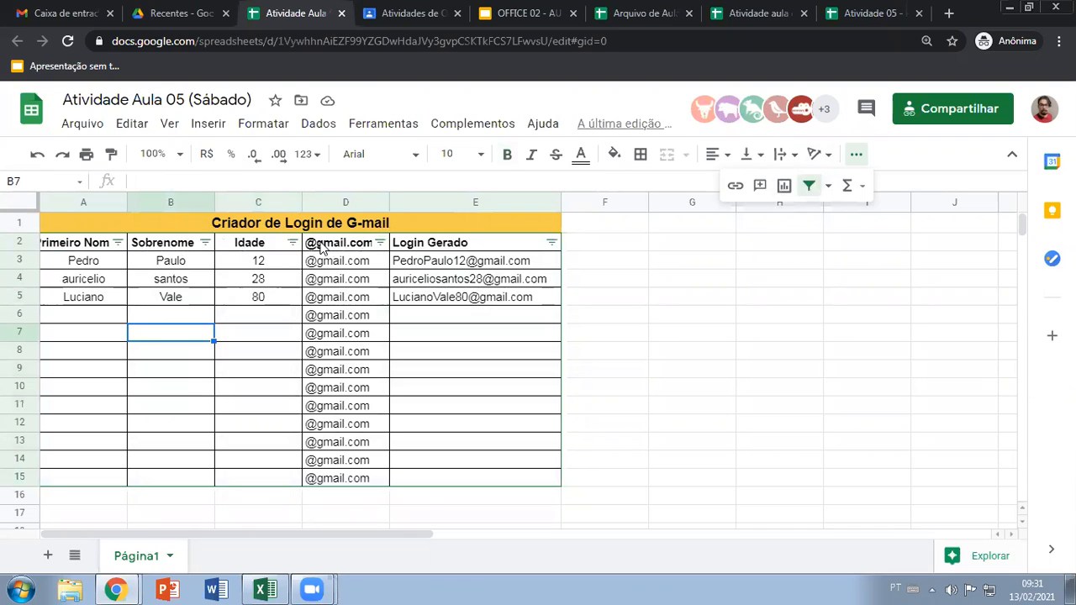
Sort the table by Idade in Z → A order and switch the sorting to A → Z
click(292, 242)
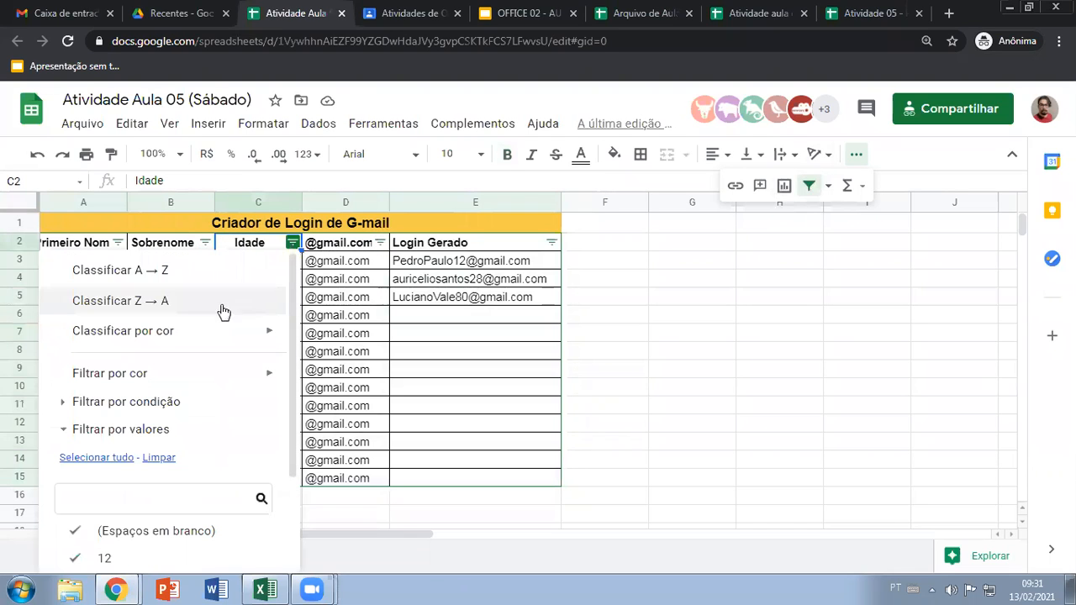
click(185, 301)
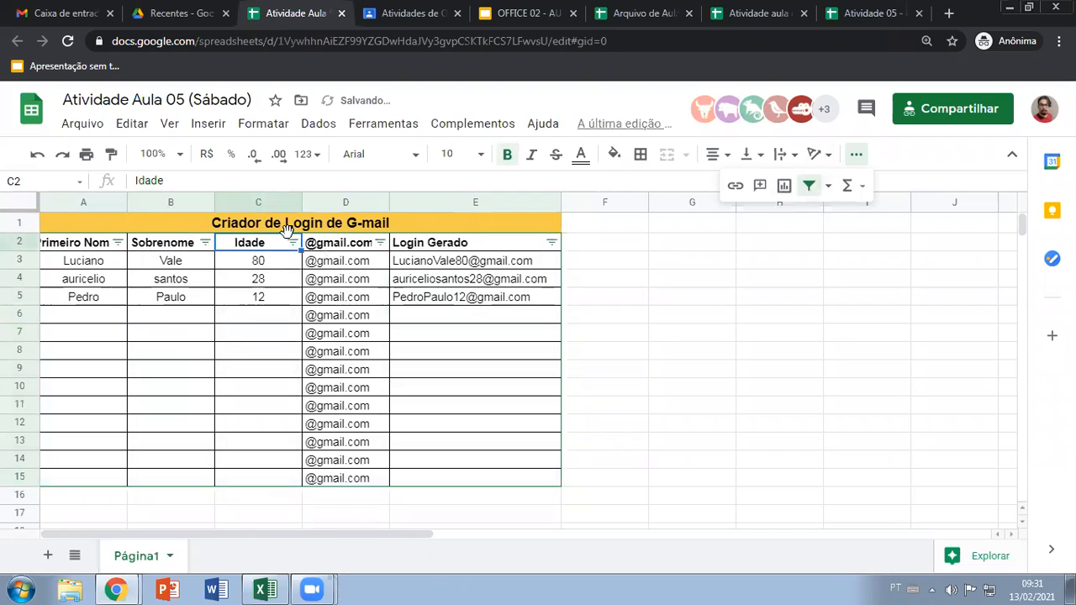
click(291, 241)
click(239, 274)
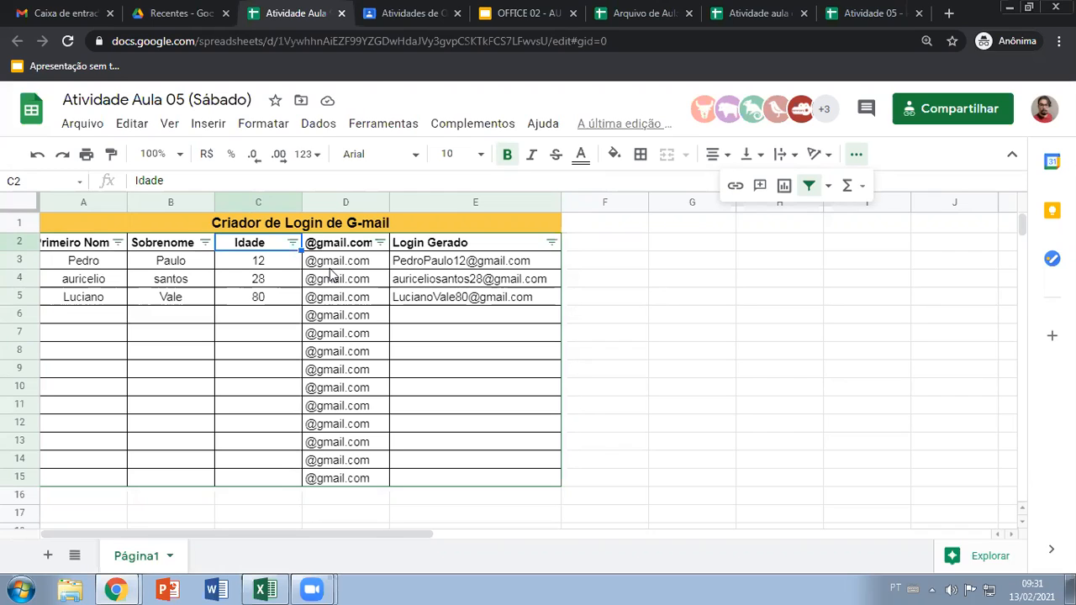
Switch to the Excel workbook and clear the contents and formatting of the tables in E2:K15
click(263, 589)
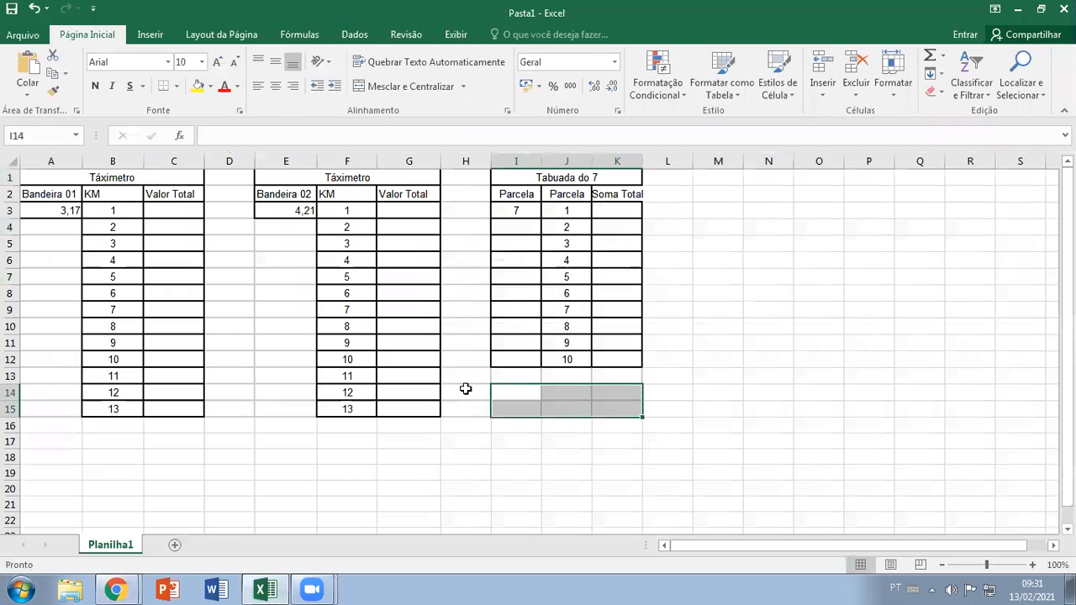
click(711, 280)
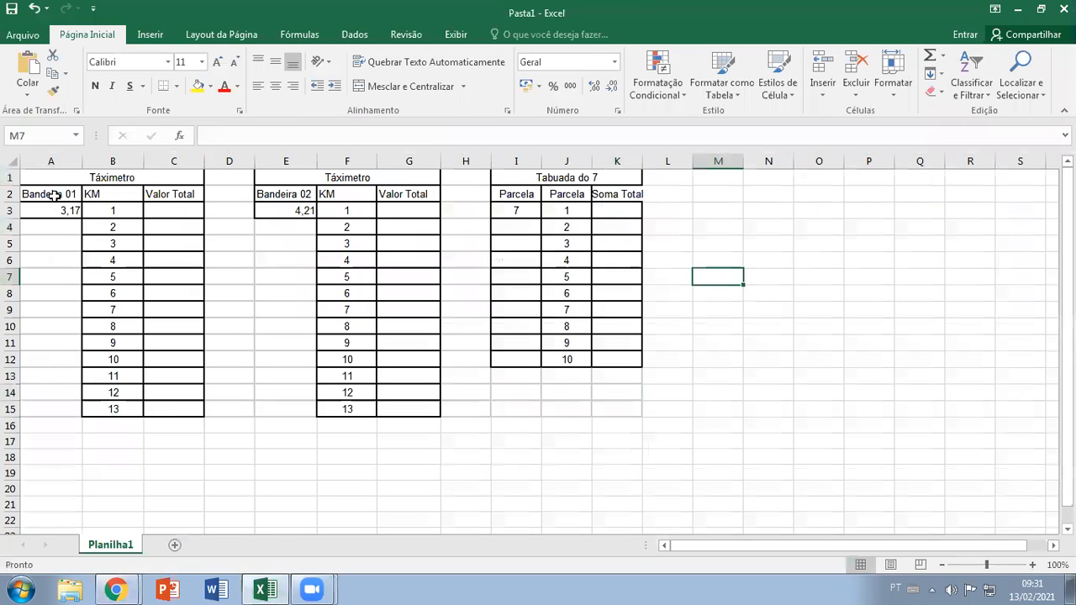
mouse_move(290, 187)
mouse_down()
mouse_move(348, 315)
mouse_move(555, 384)
mouse_move(602, 423)
mouse_up()
key(Delete)
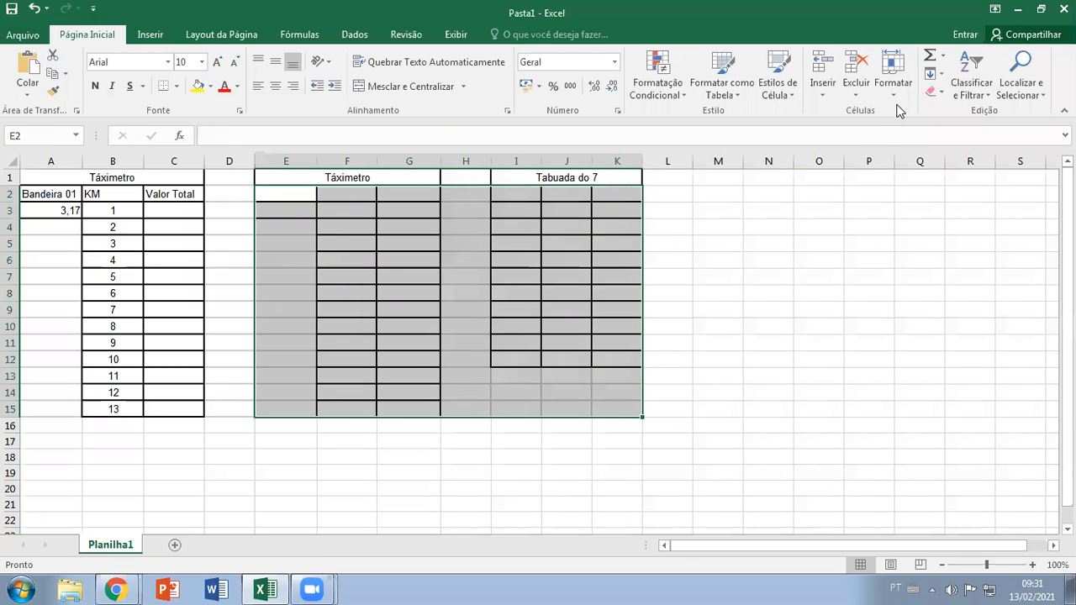
click(942, 92)
click(972, 115)
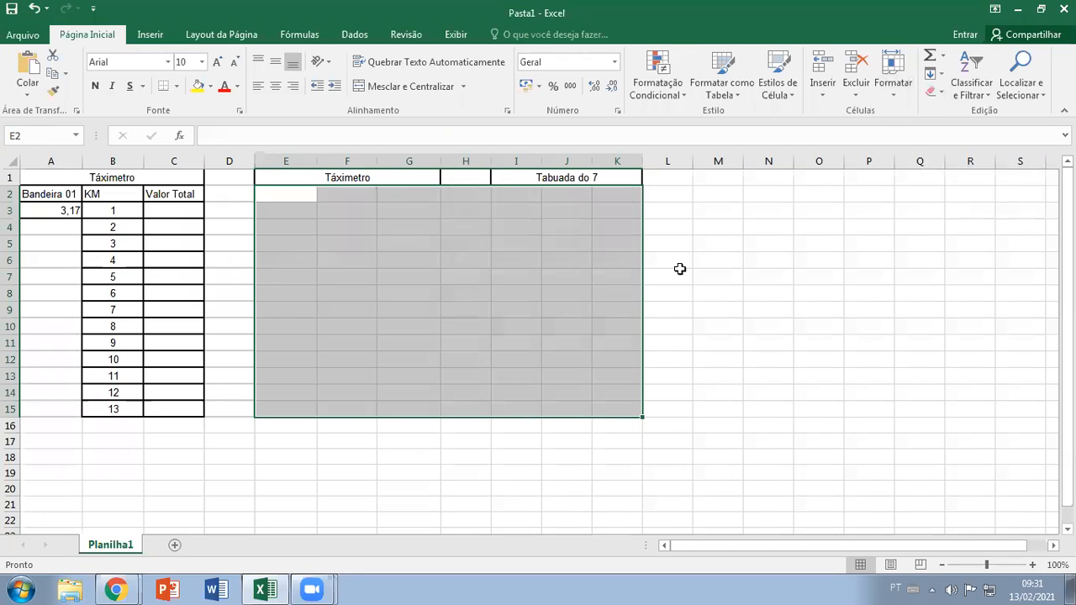
click(680, 268)
Delete the second Táximetro title and the Tabuada do 7 title, and clear the remaining formatting in E1:K6
click(372, 180)
key(Delete)
click(508, 182)
key(Delete)
mouse_move(370, 182)
mouse_down()
mouse_move(596, 226)
mouse_move(614, 260)
mouse_up()
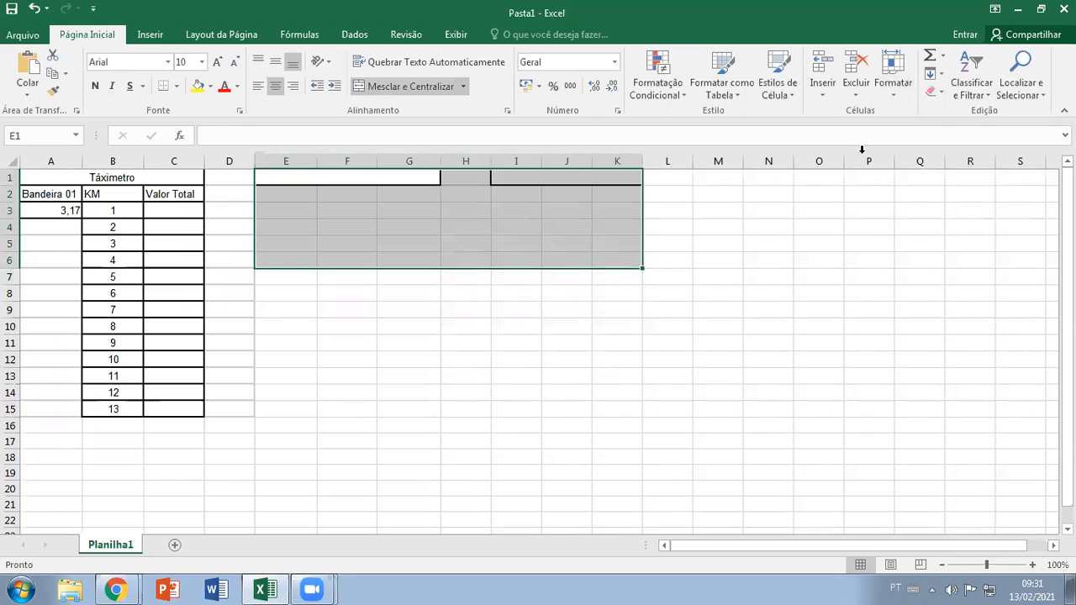
click(934, 92)
click(967, 109)
click(656, 258)
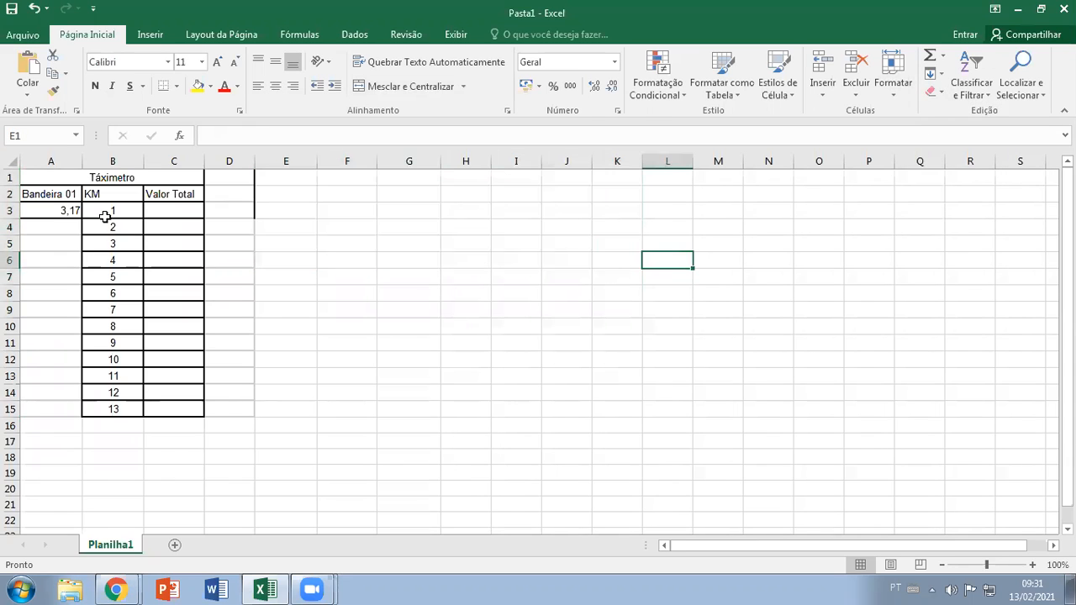
Add a filter to the headers in A2:C2 and view the sorting options for Bandeira 01
drag(68, 194, 185, 195)
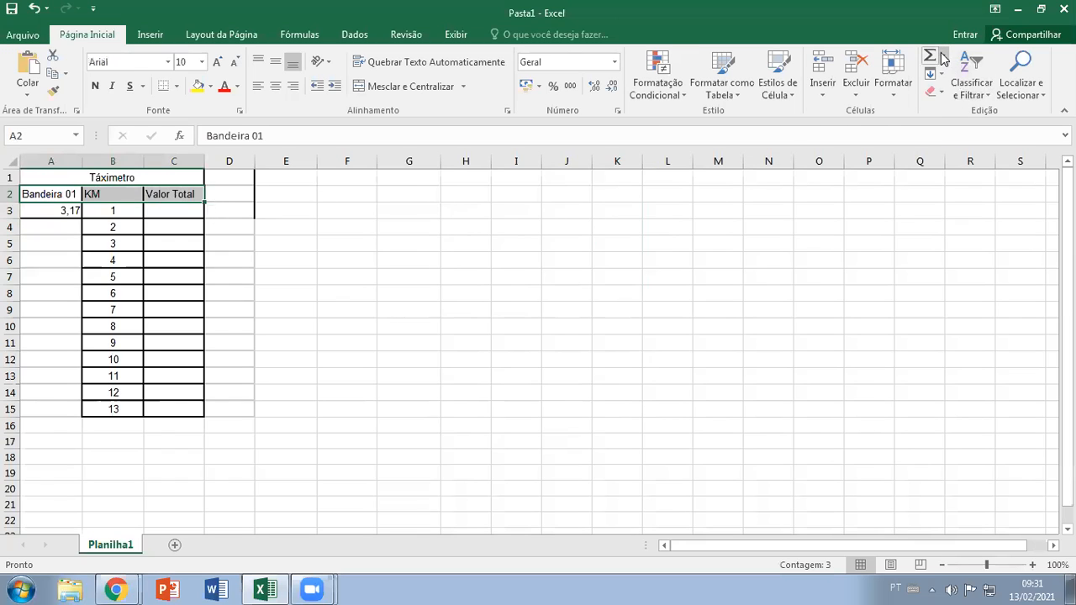
click(987, 98)
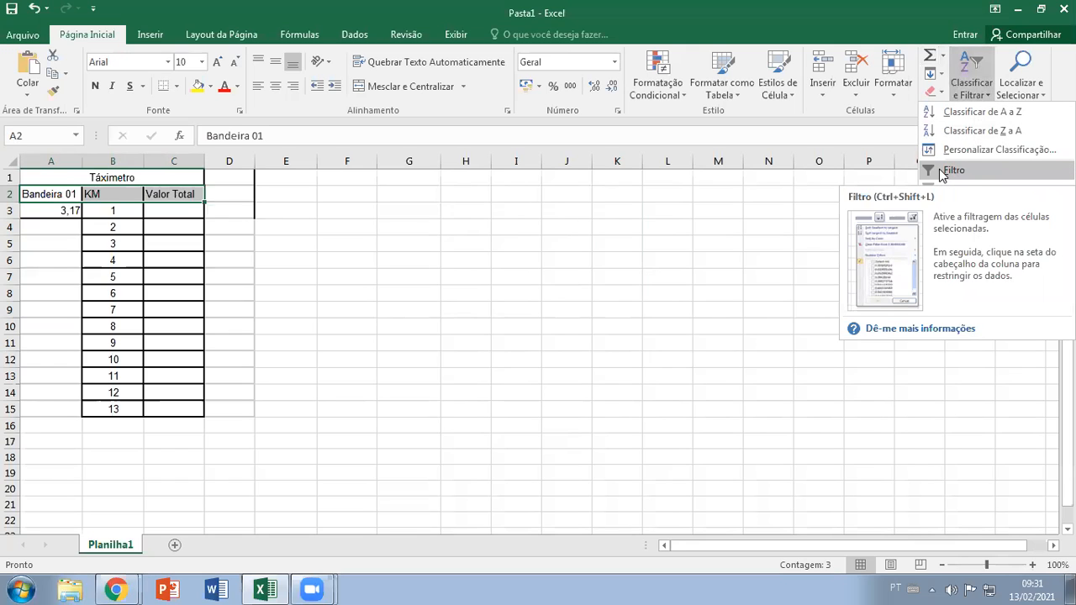
click(942, 171)
click(299, 245)
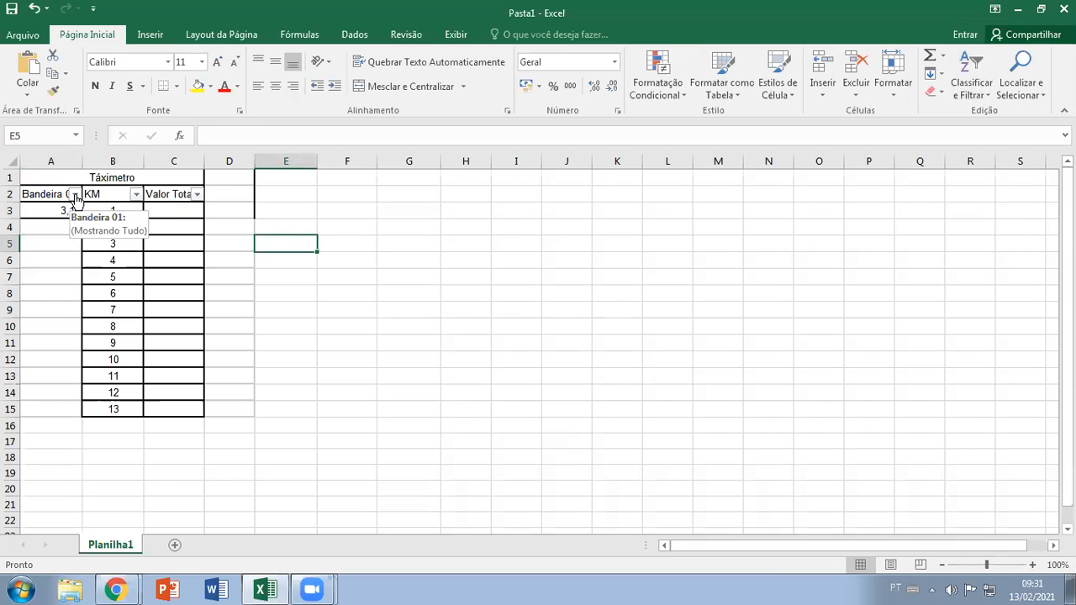
click(74, 195)
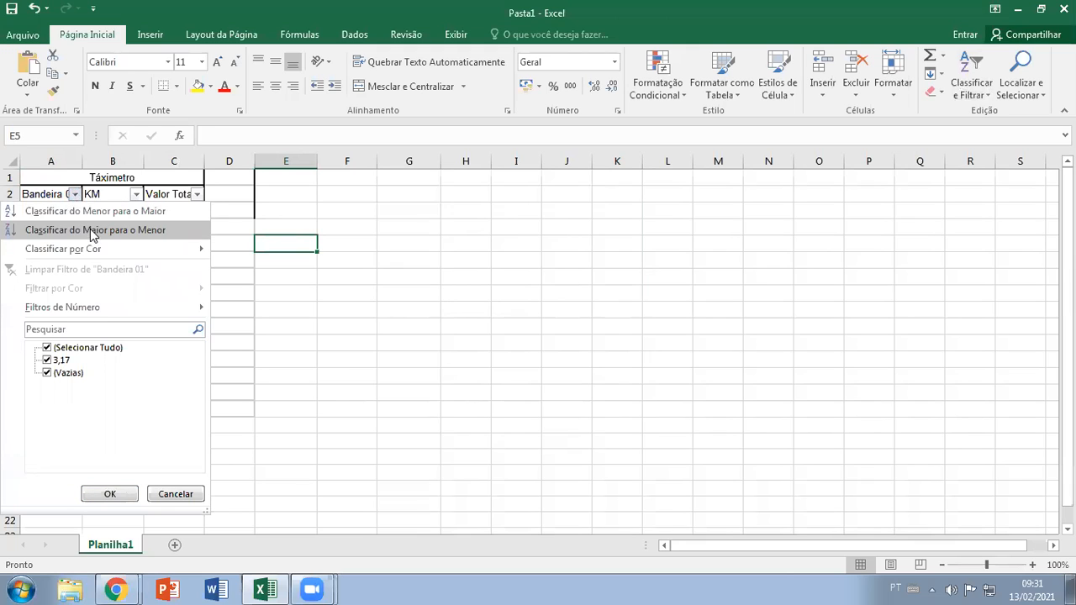
click(422, 250)
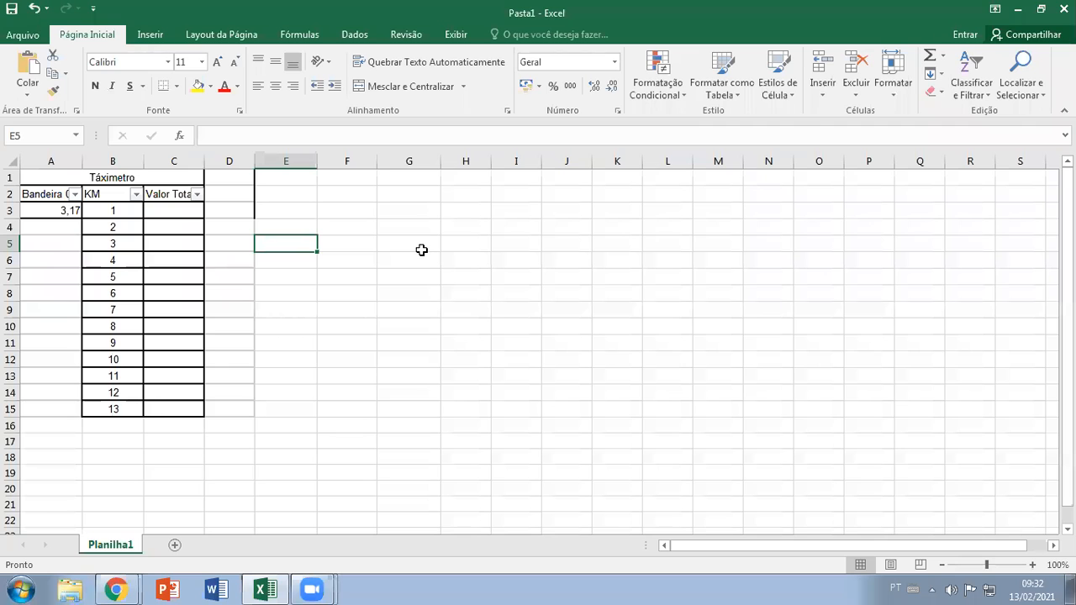
Return to the Atividade Aula 05 (Sábado) spreadsheet in Chrome and view the filter options for Primeiro Nome
click(116, 589)
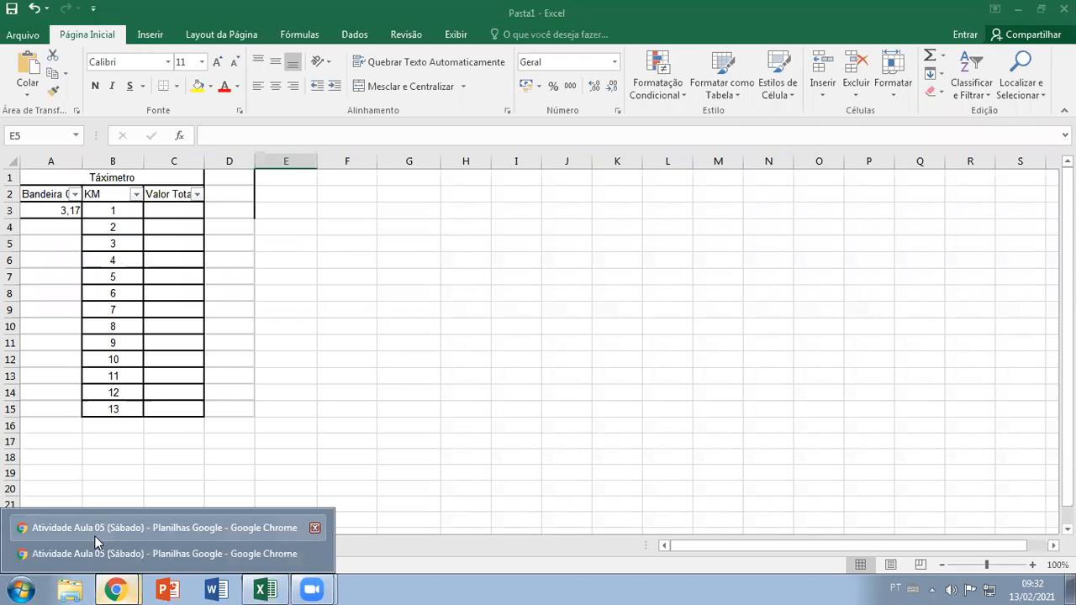
click(97, 553)
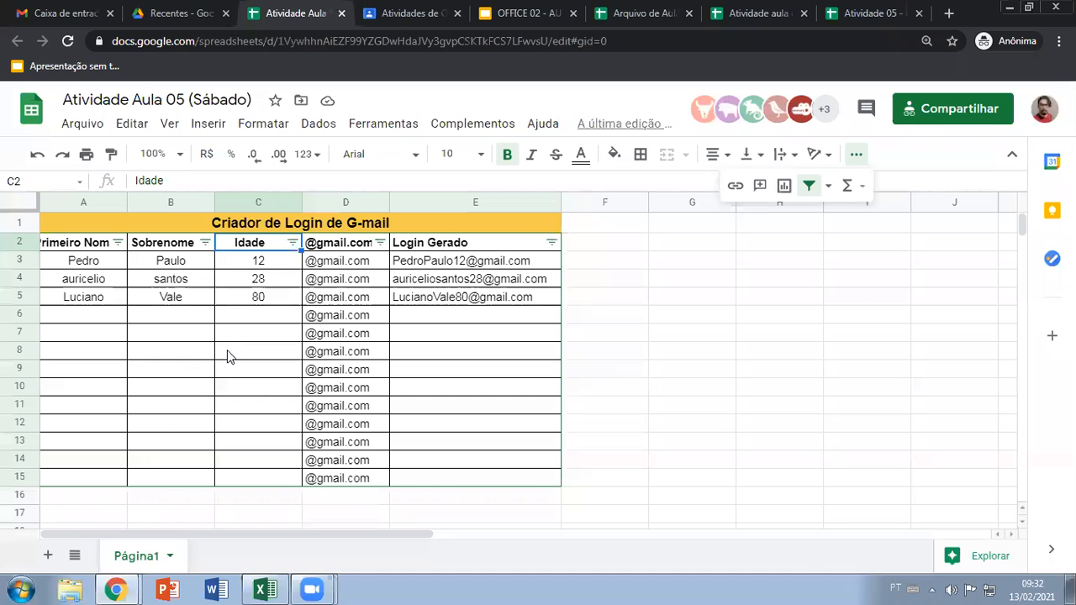
click(118, 242)
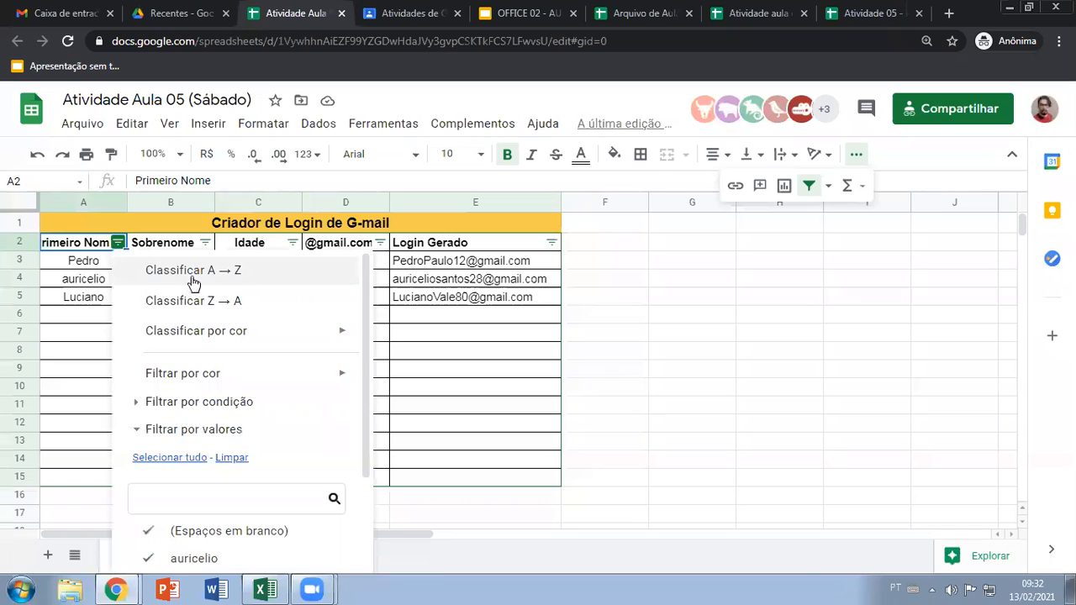
click(65, 354)
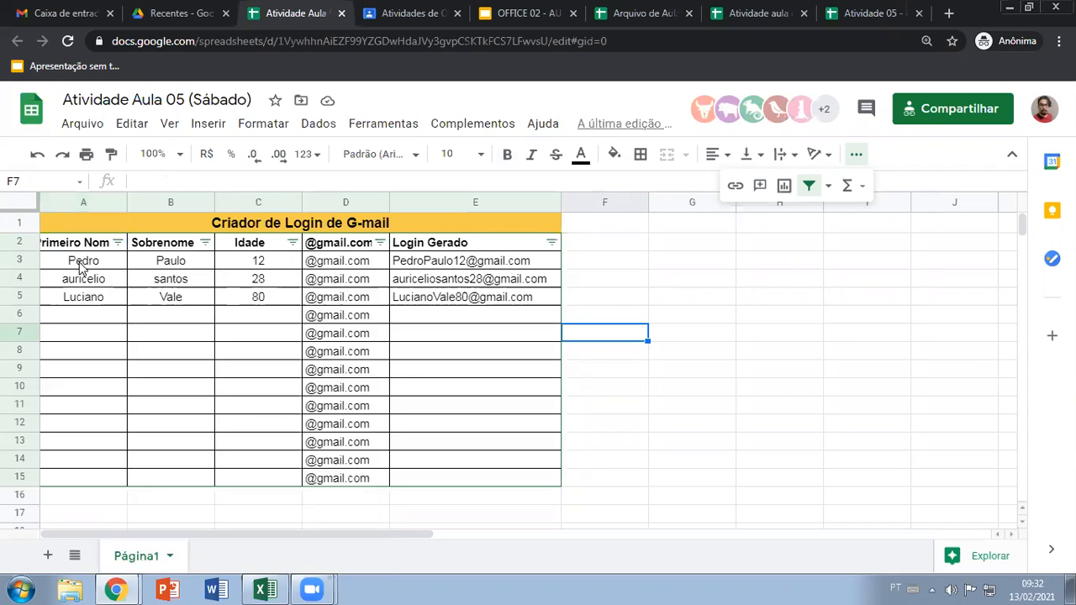
Filter Primeiro Nome by values to hide the entries in rows 3 and 5
click(118, 242)
scroll(199, 384, down, 3)
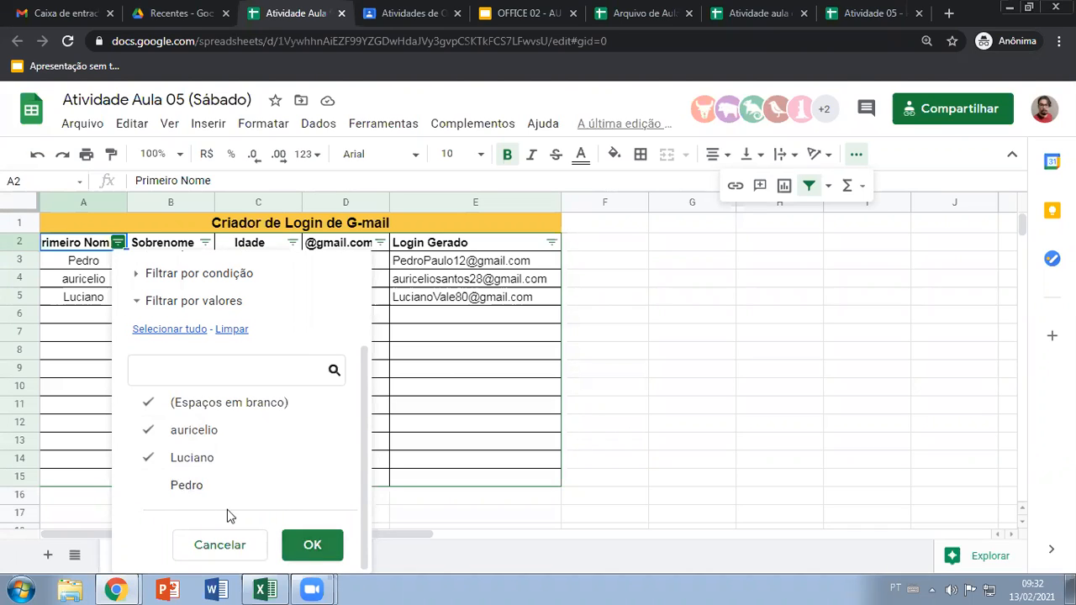
click(149, 457)
click(308, 543)
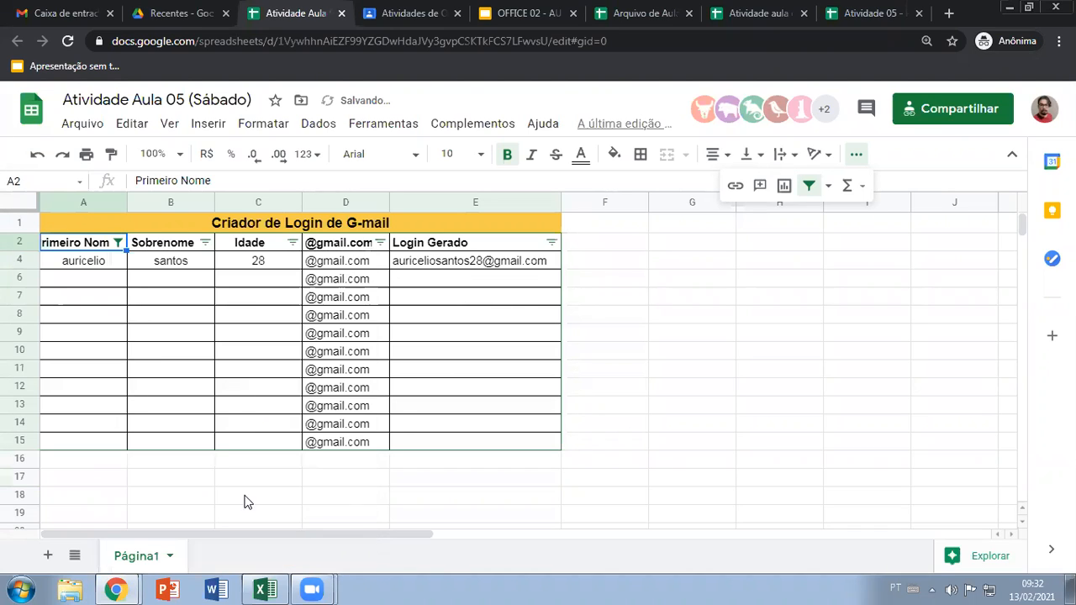
Include the row 5 entry again in the Primeiro Nome value filter, leaving only the row 3 entry excluded
click(118, 242)
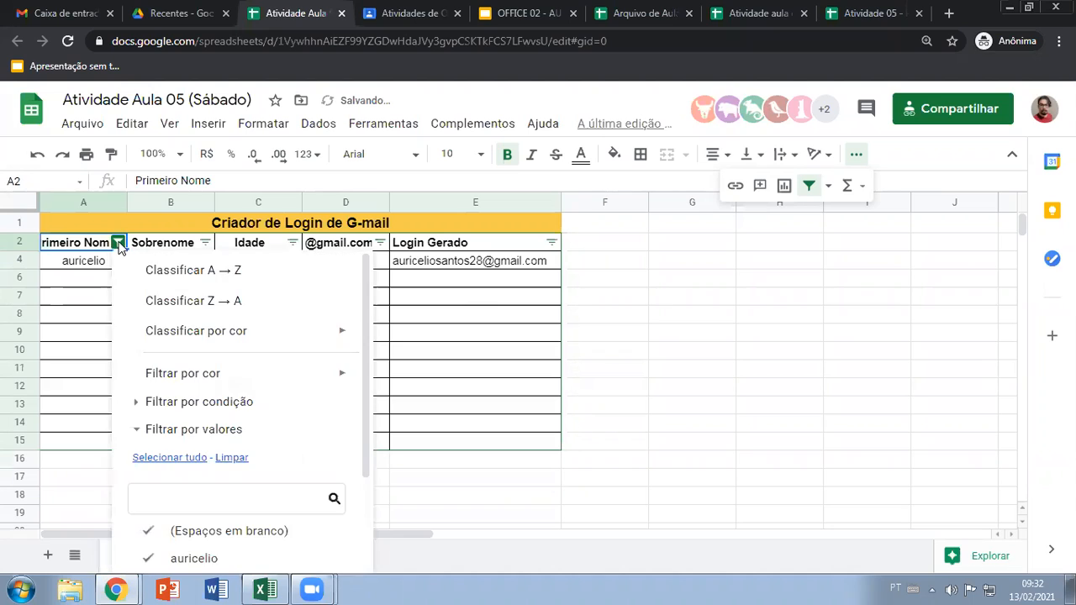
scroll(233, 489, down, 2)
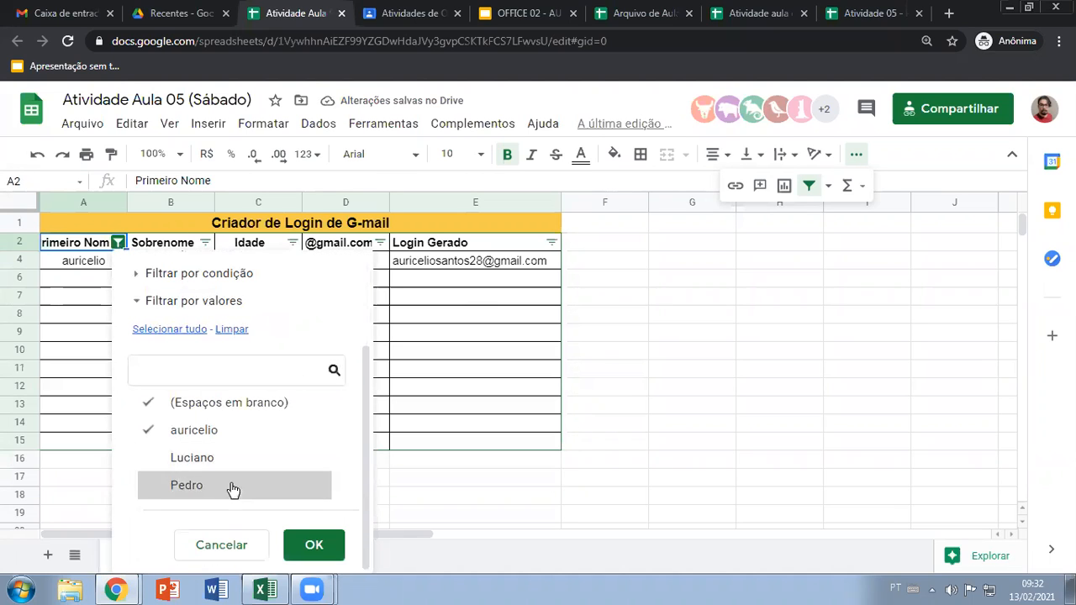
click(152, 463)
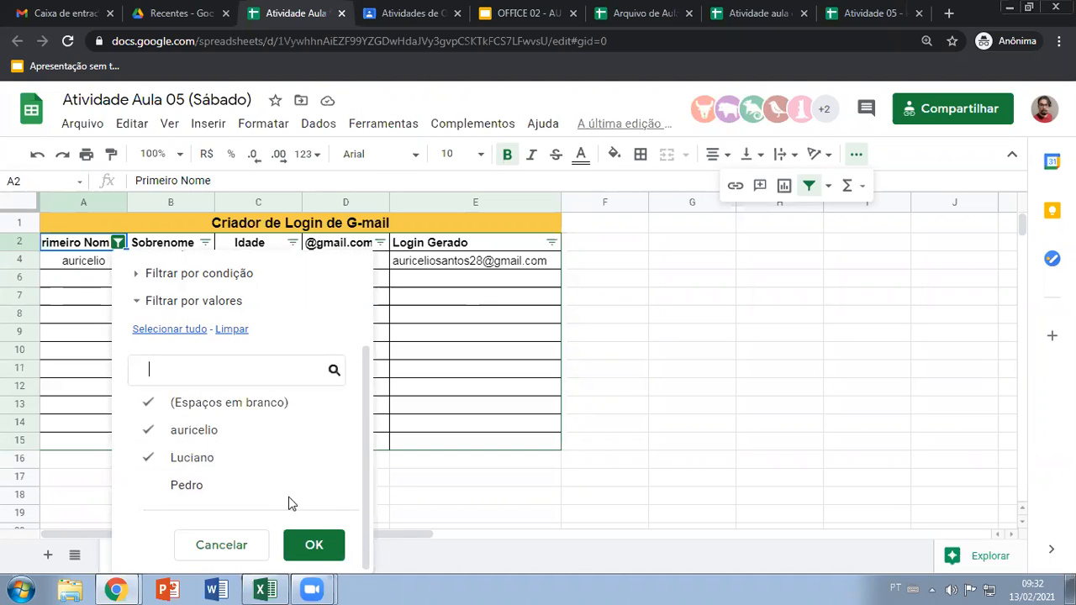
click(299, 544)
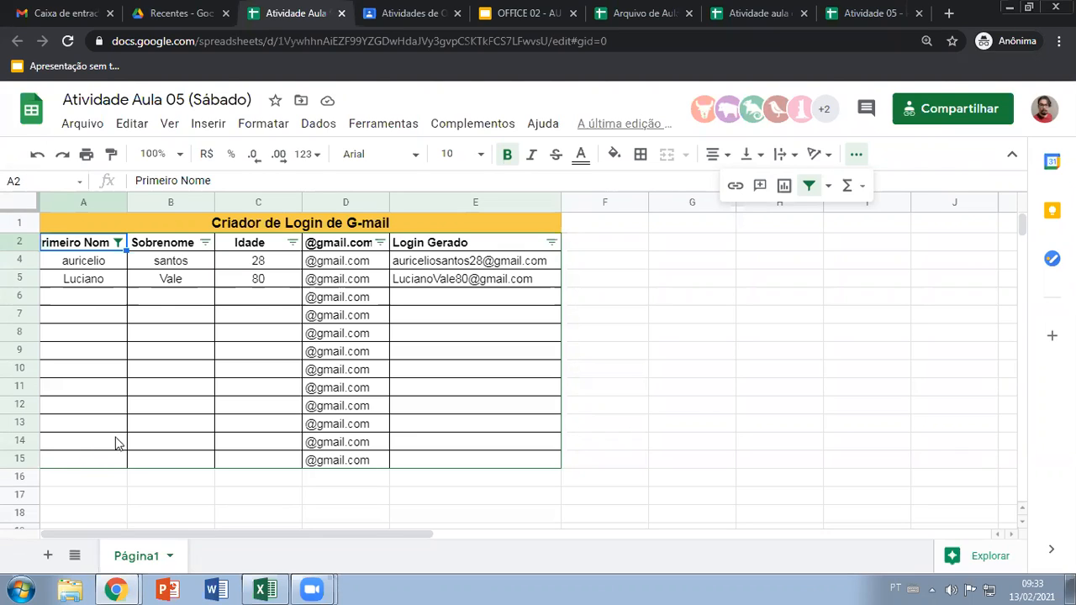
click(177, 369)
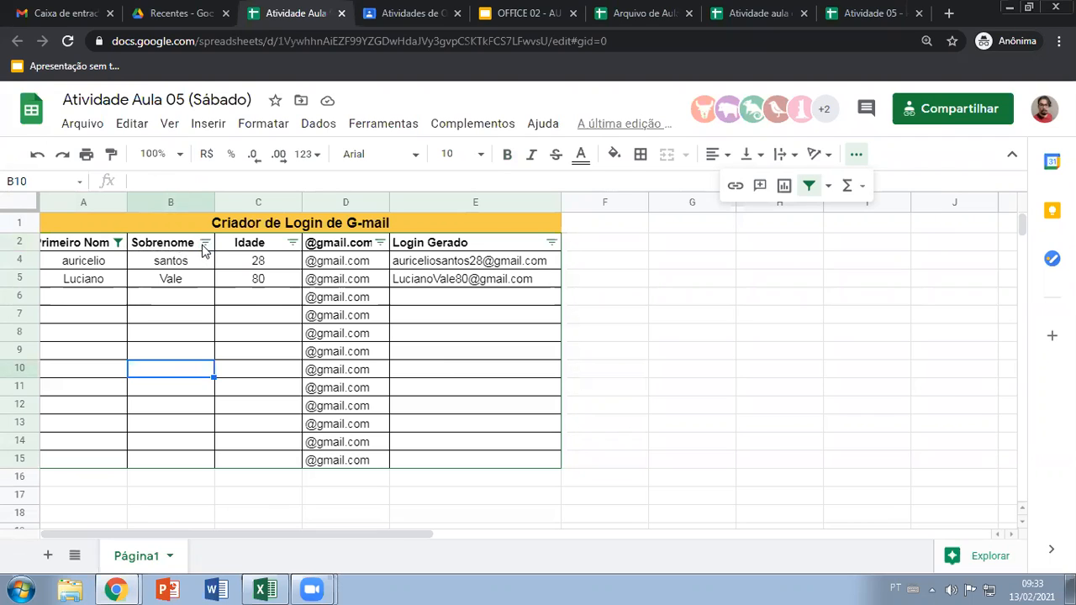
Include the row 3 entry again in the Primeiro Nome filter so all values are selected
click(118, 243)
scroll(194, 446, down, 3)
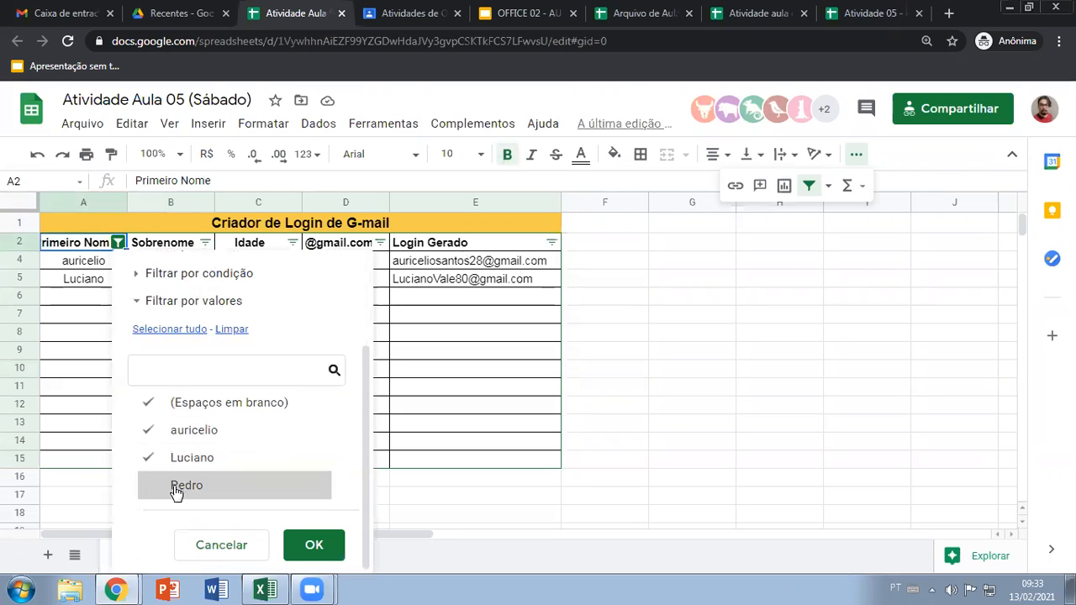
click(148, 487)
click(308, 546)
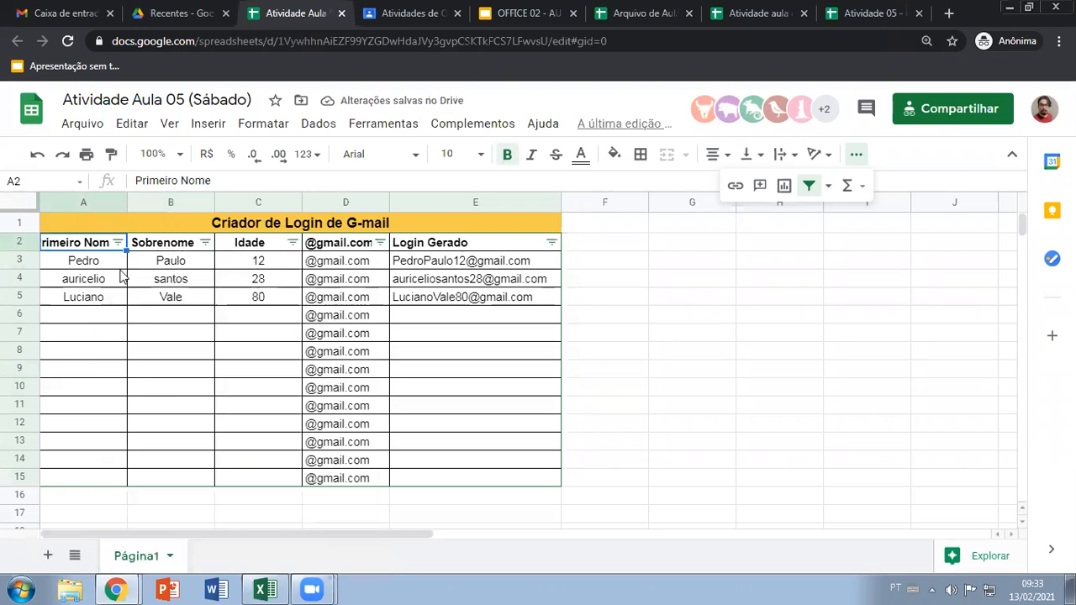
click(160, 347)
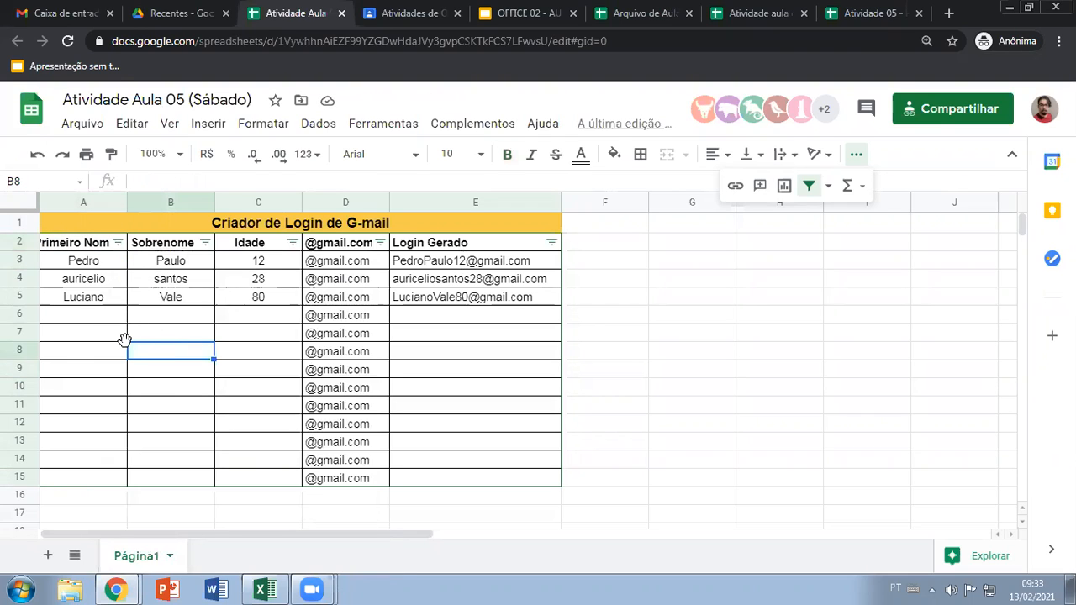
Widen column A to fit the Primeiro Nome header and highlight the table range A2:E15
drag(127, 202, 137, 198)
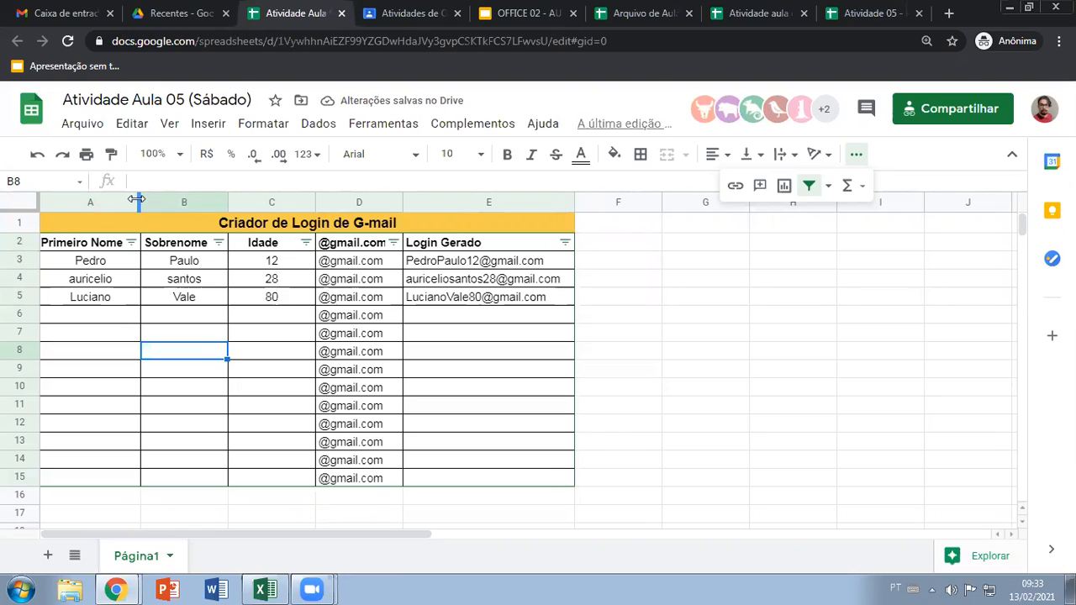
drag(99, 244, 491, 479)
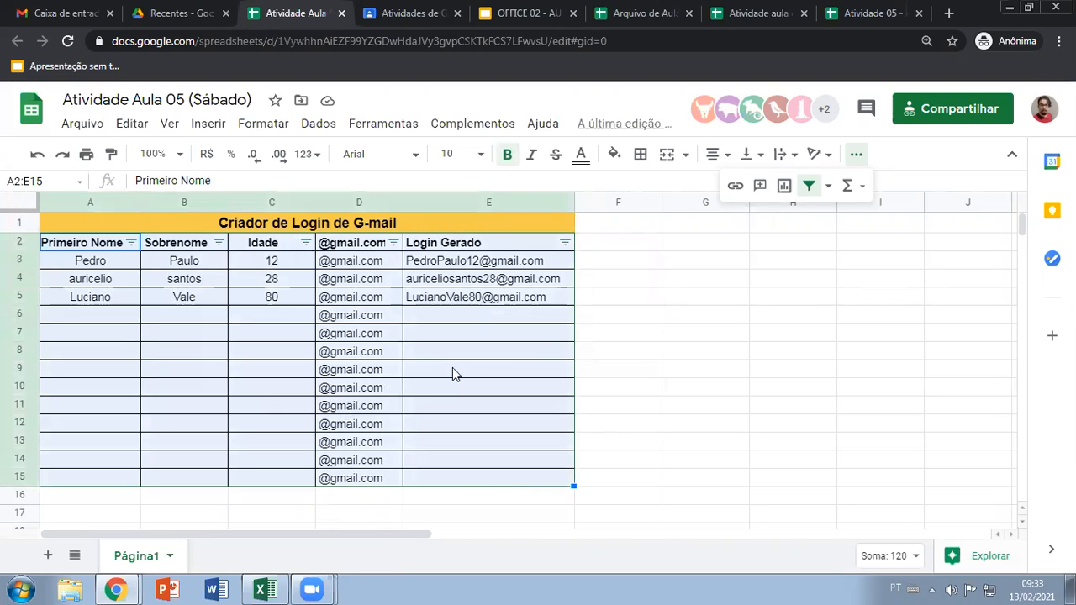
click(255, 335)
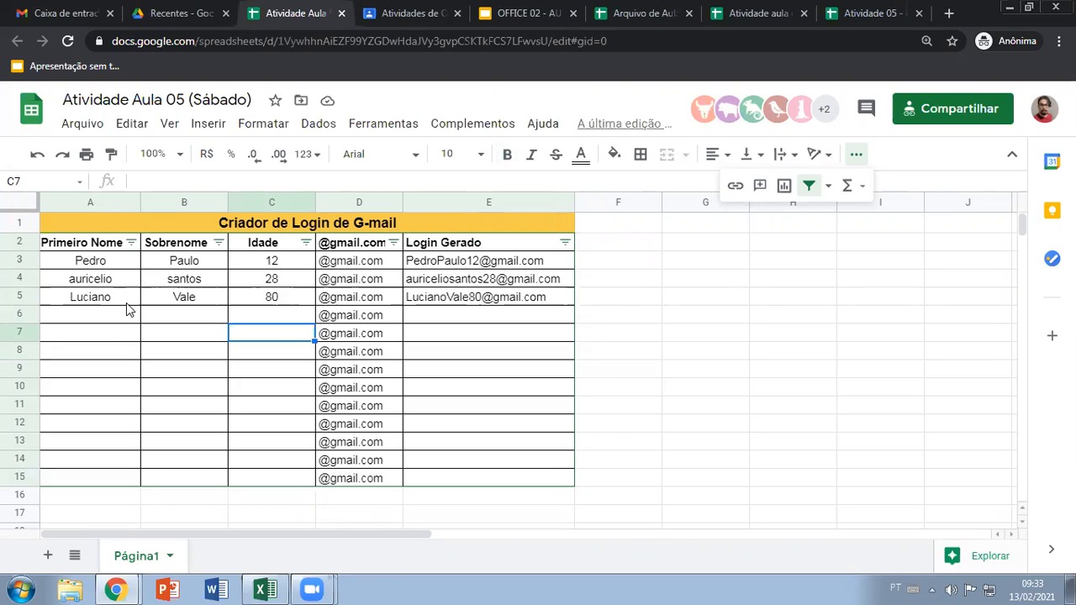
click(515, 348)
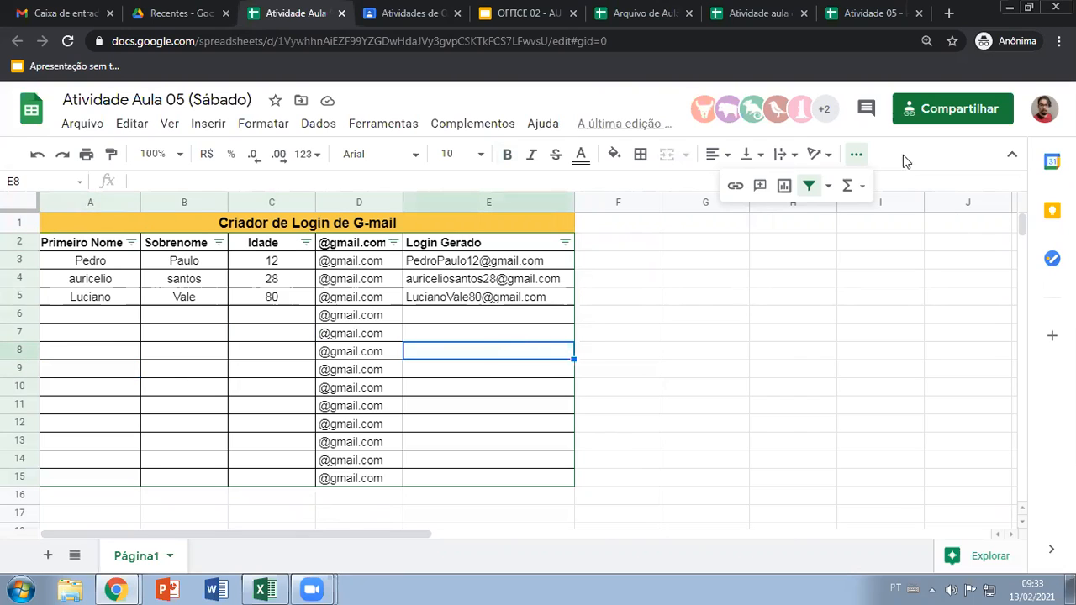